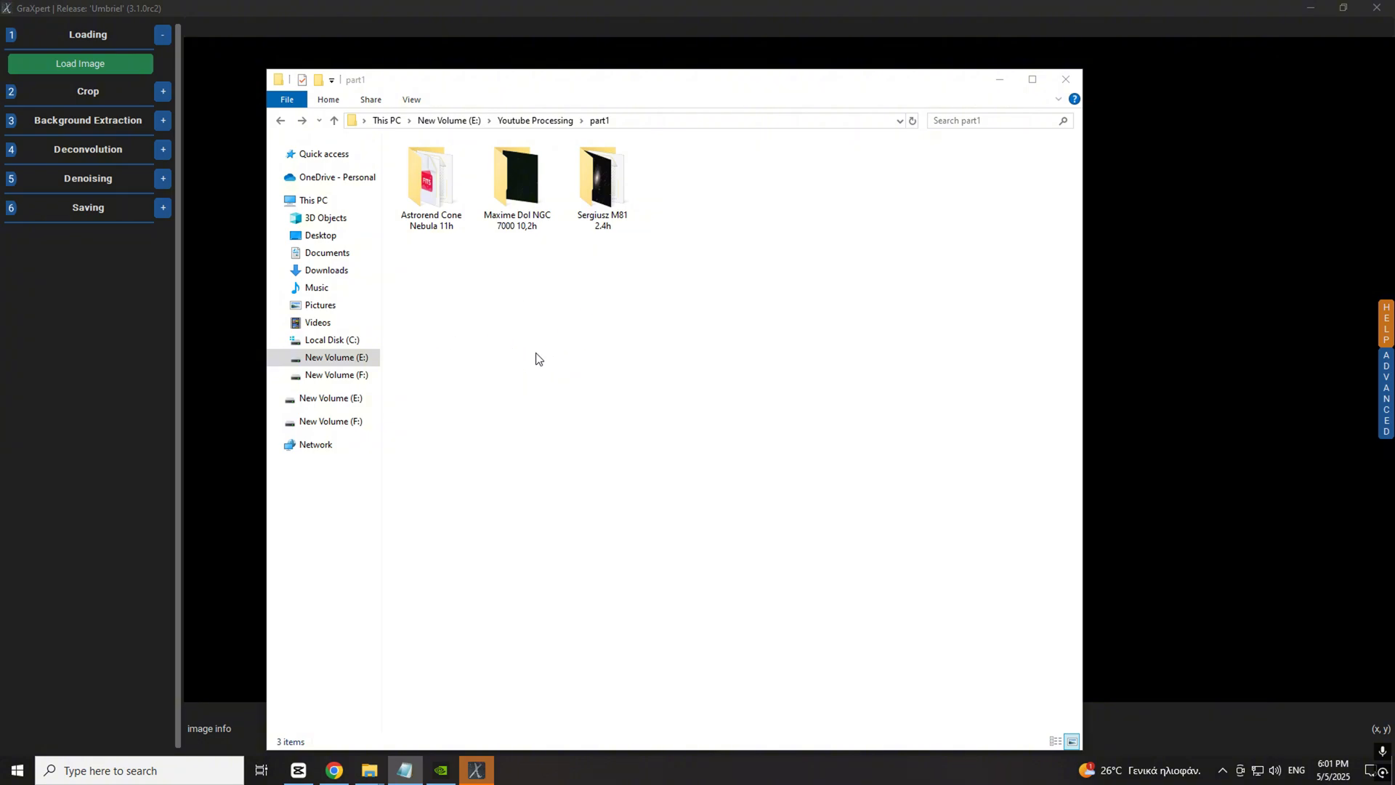
click(565, 376)
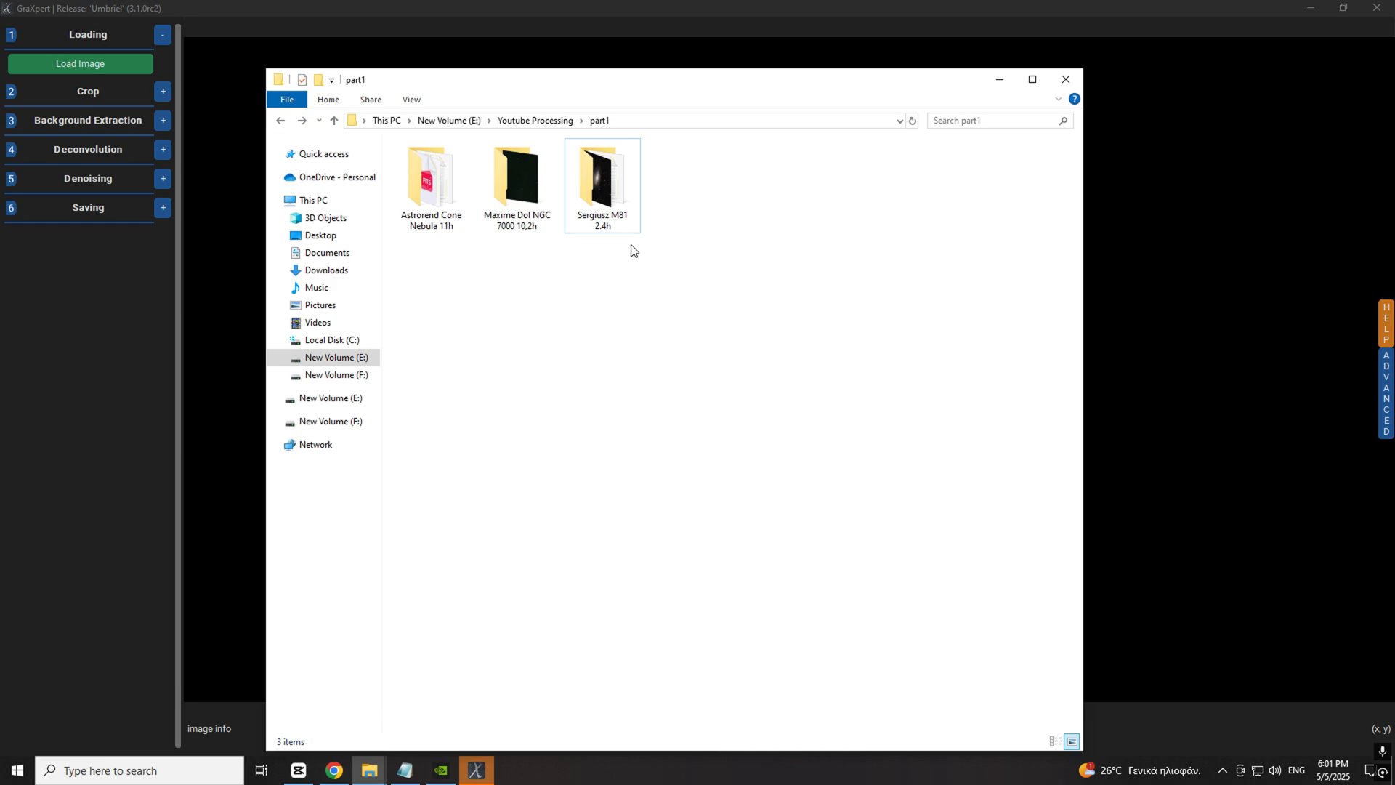
click(615, 226)
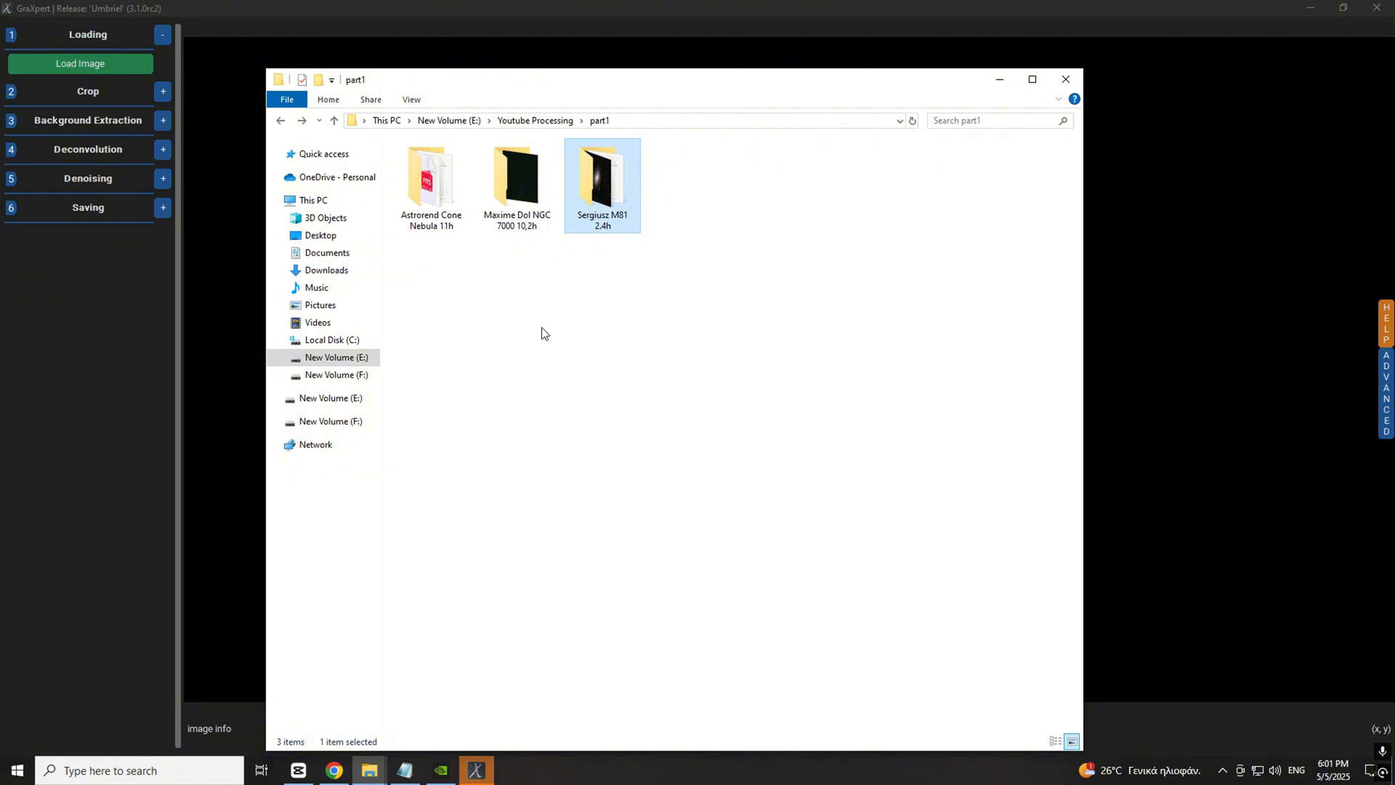
click(457, 229)
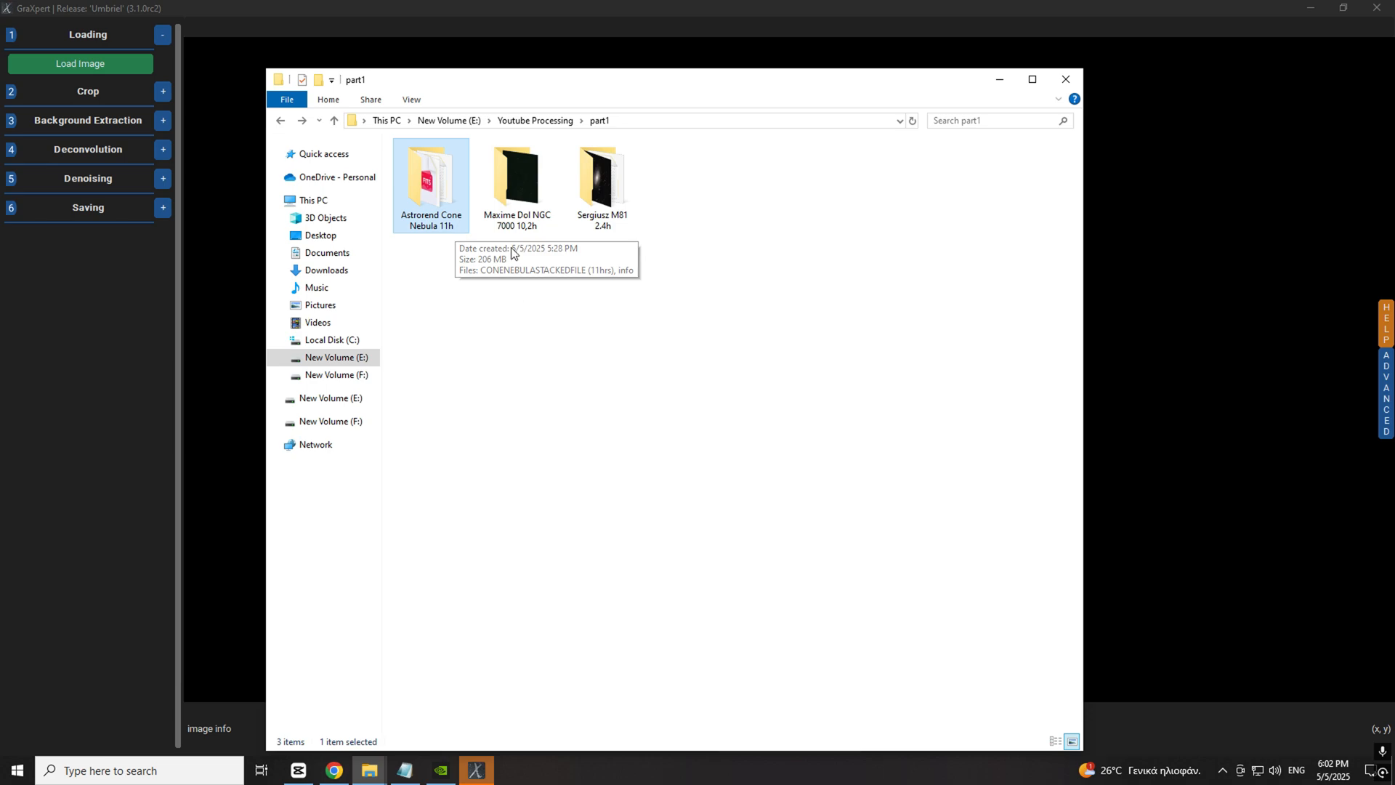
click(545, 231)
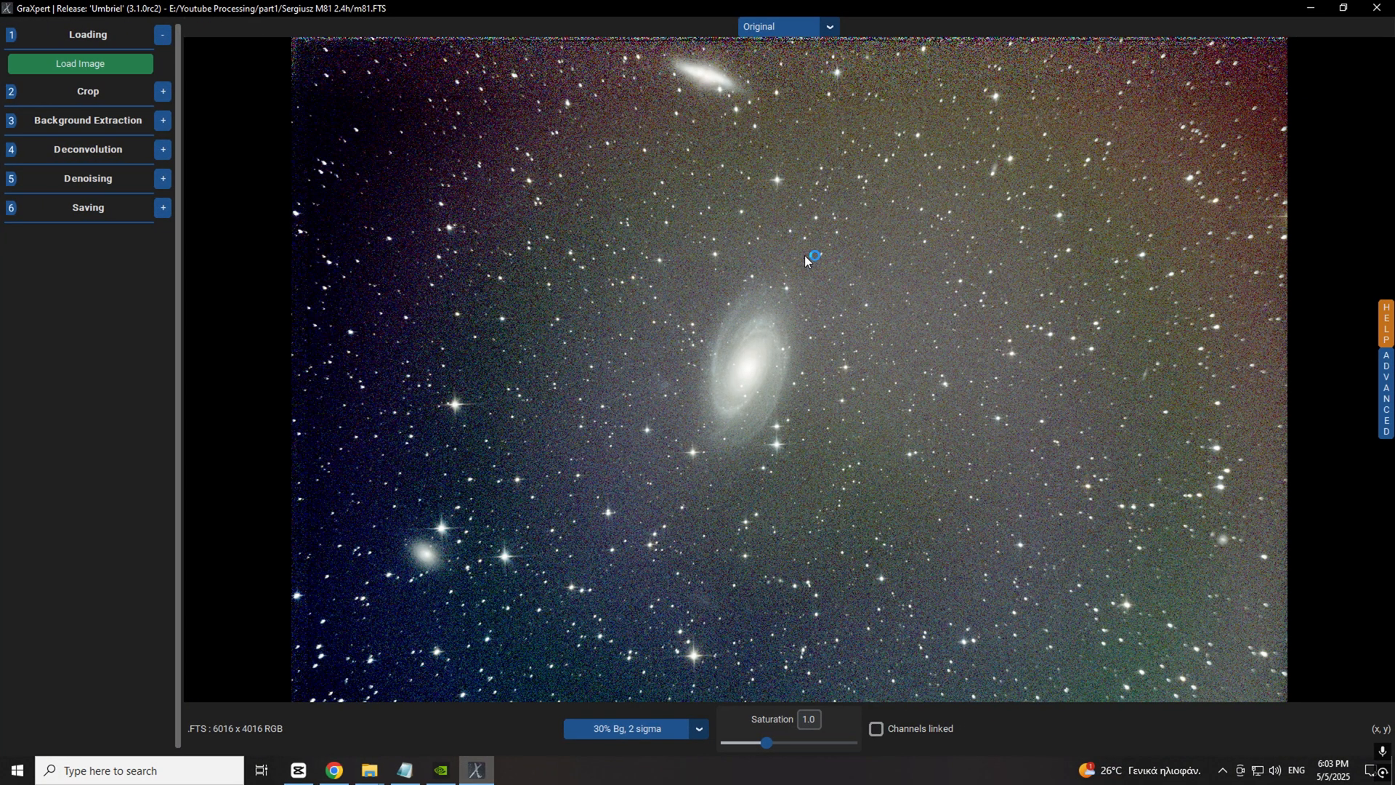
Step: Set the preview stretch to 20% Bg, 3 sigma and open the crop tool
click(699, 728)
click(635, 691)
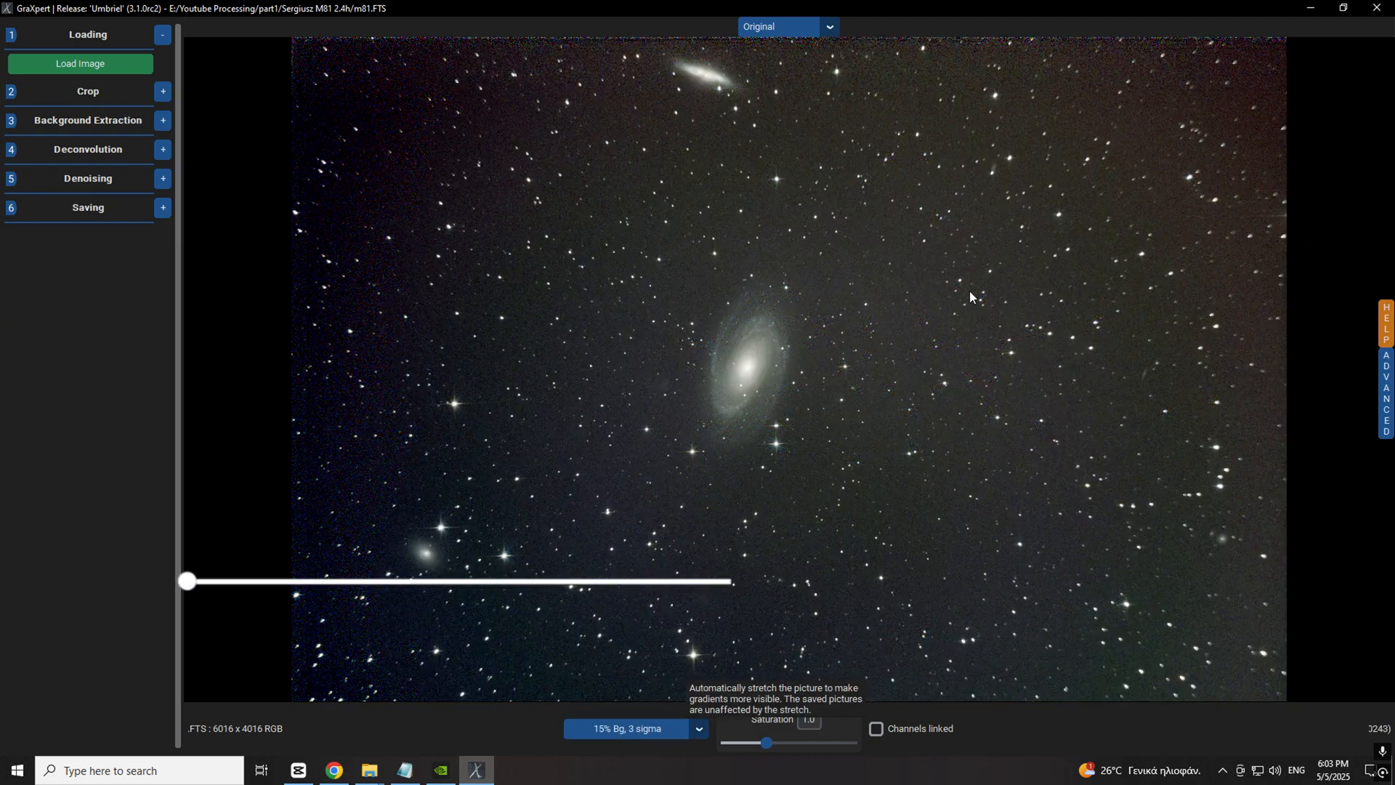
click(88, 91)
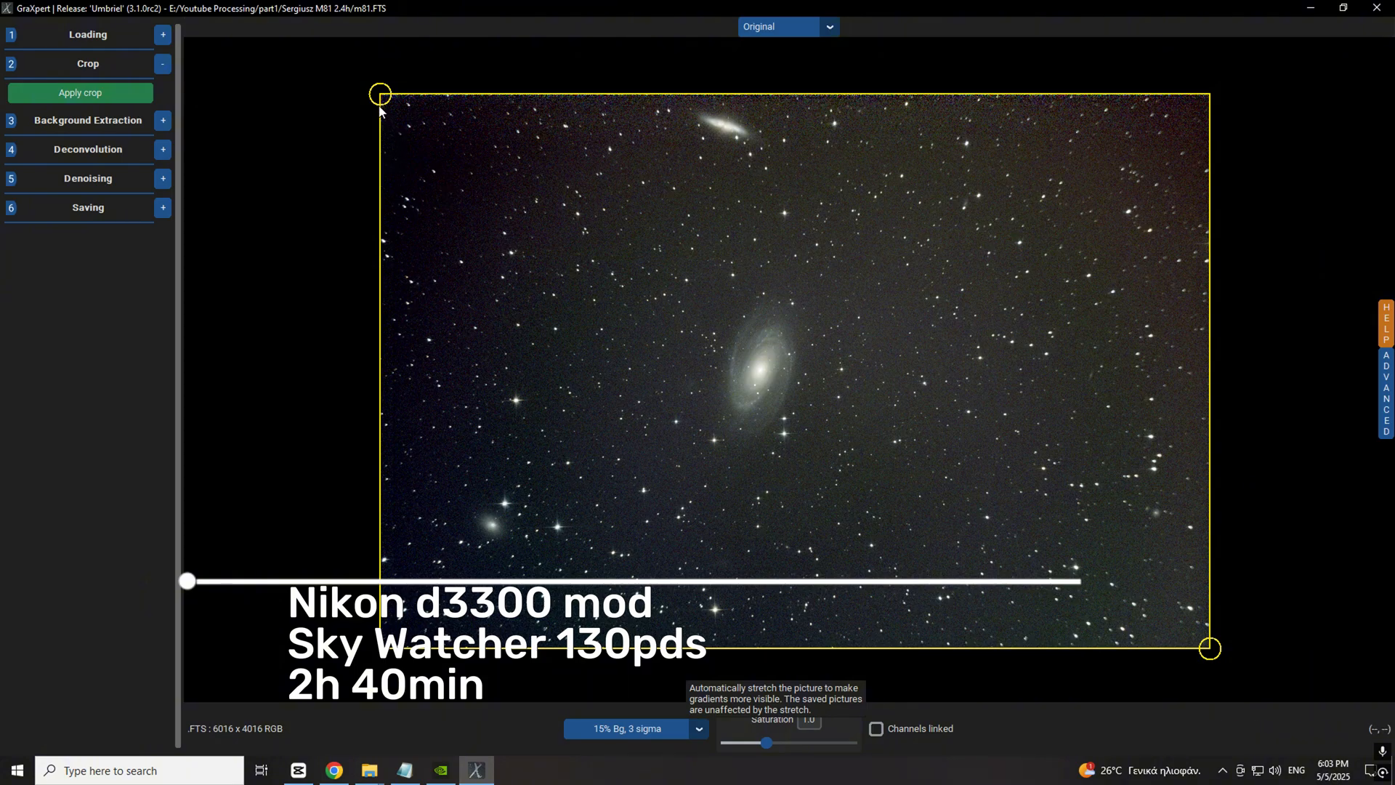
click(699, 728)
click(654, 713)
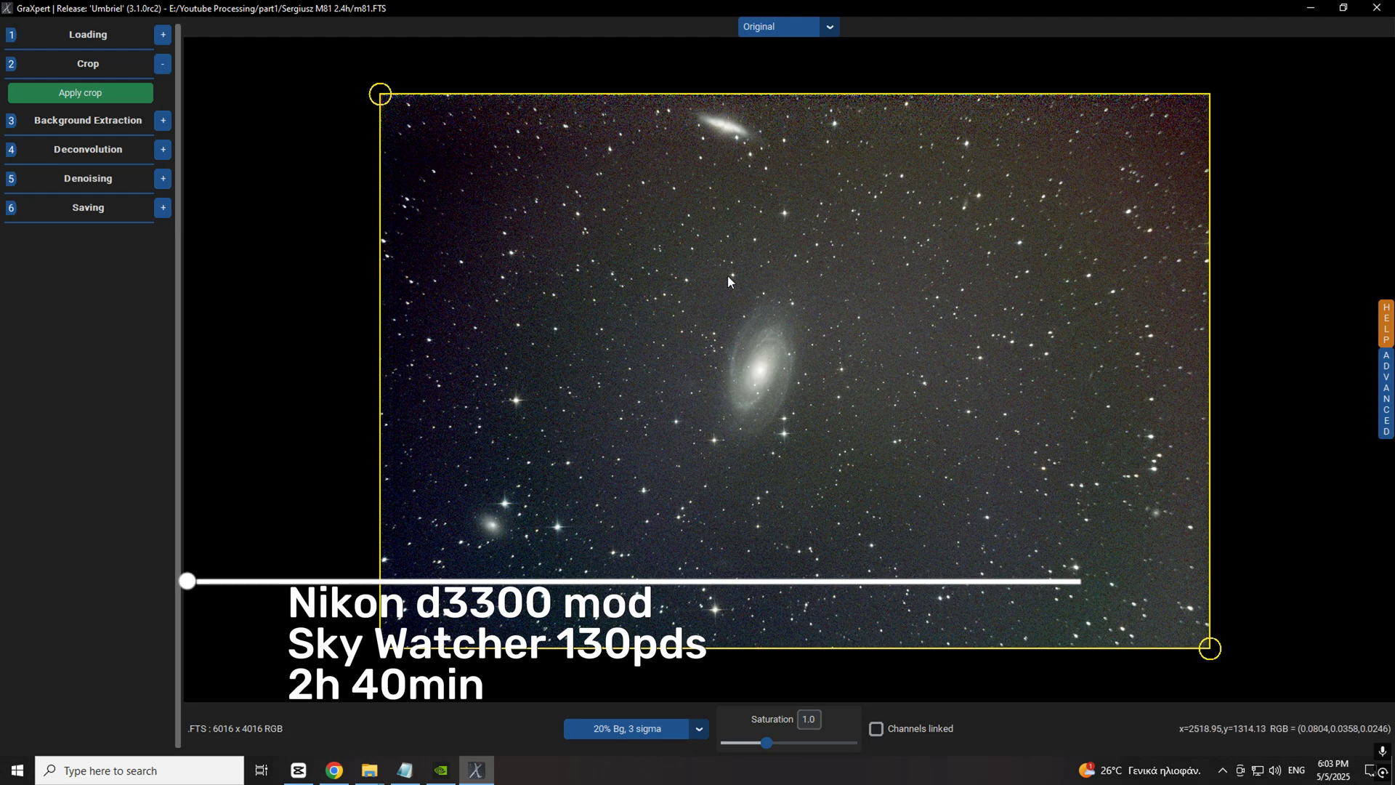
Step: Crop away the noisy borders of the M81 image and calculate its background with AI interpolation and 0.5 smoothing
scroll(768, 381, up, 3)
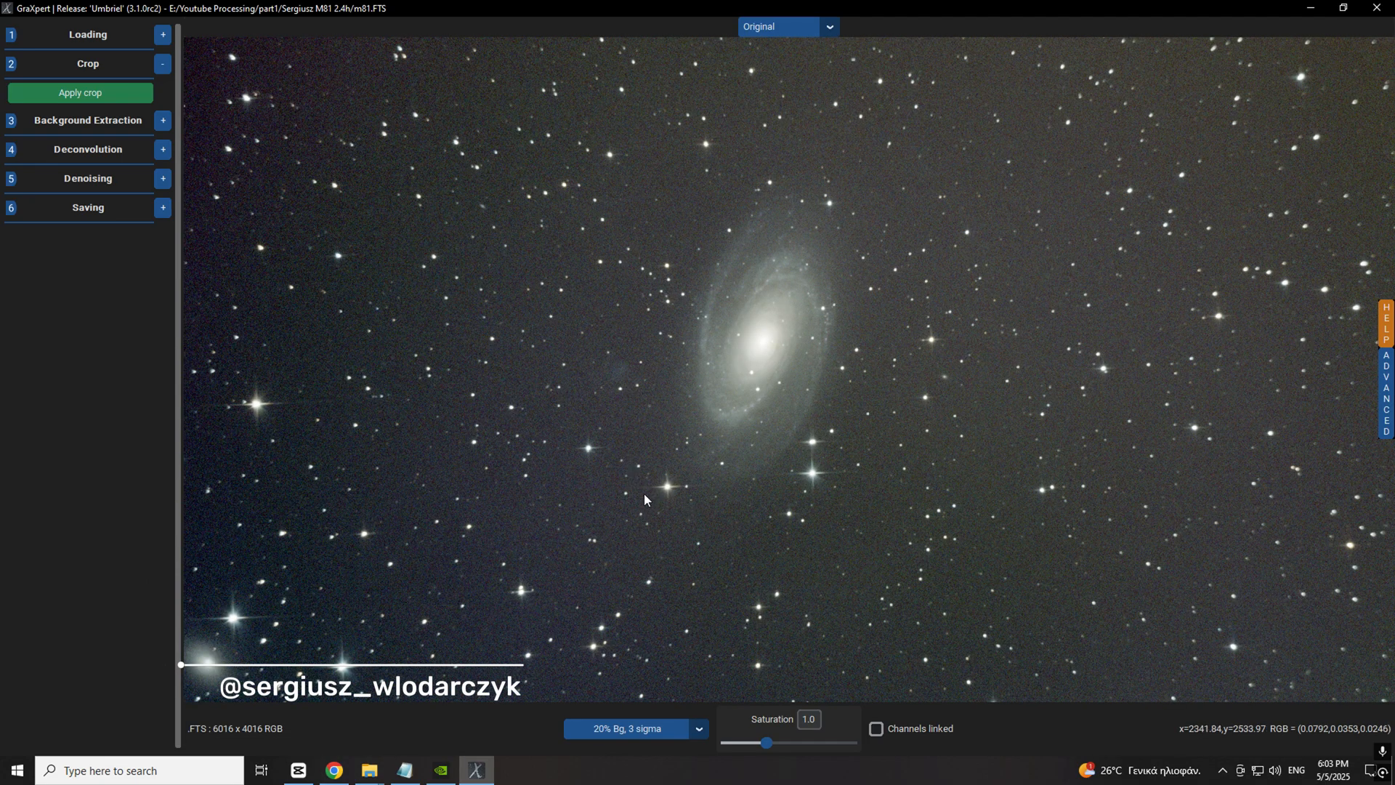
scroll(777, 434, down, 5)
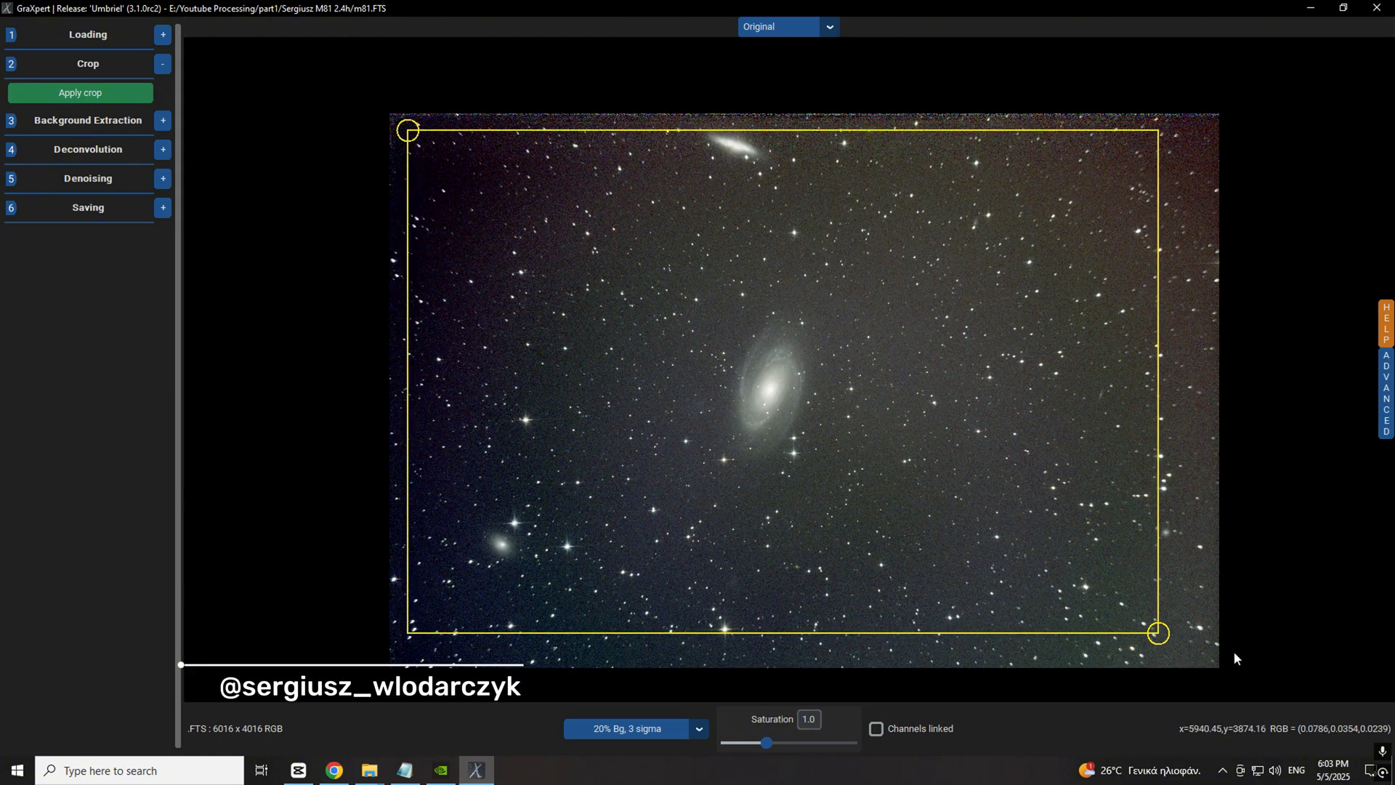
drag(1158, 633, 1144, 617)
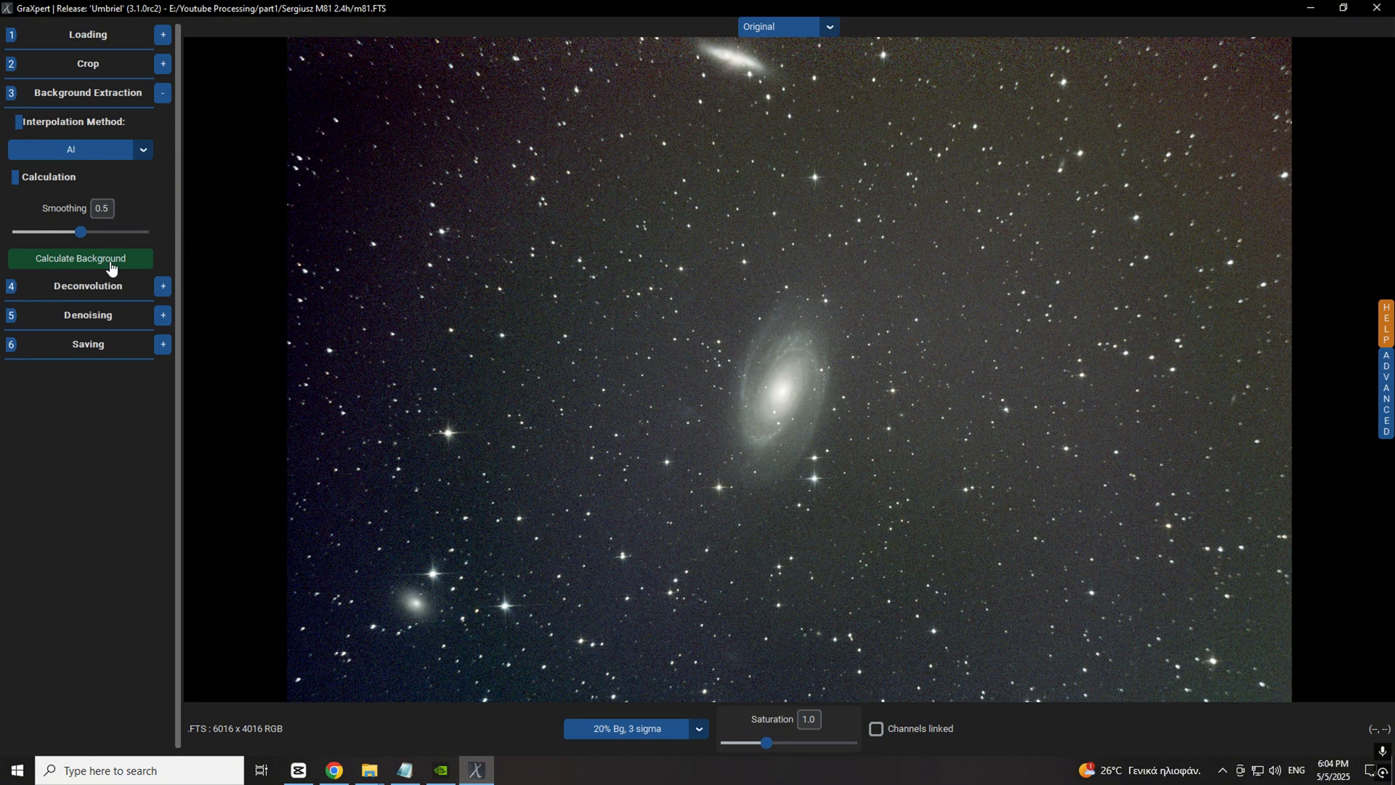
click(111, 260)
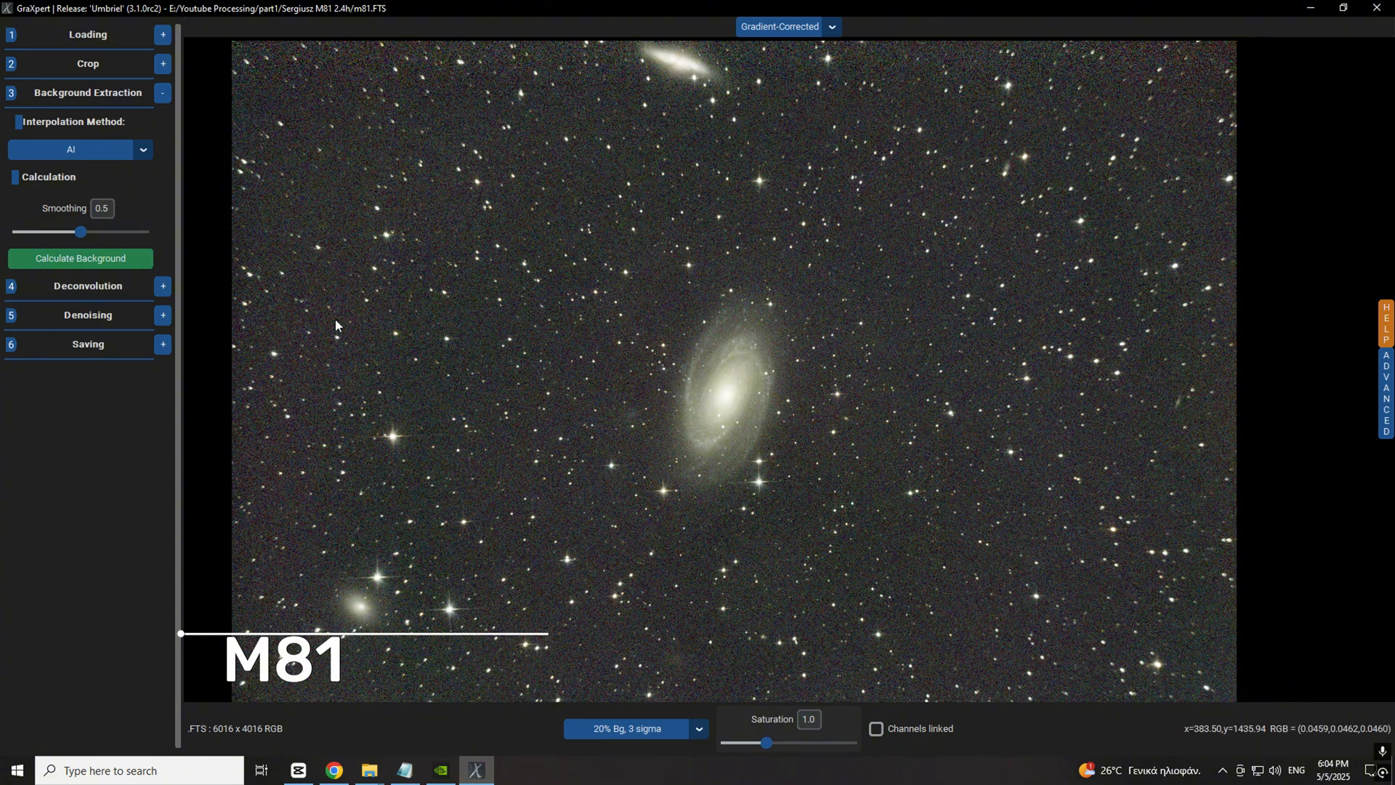
scroll(787, 348, down, 2)
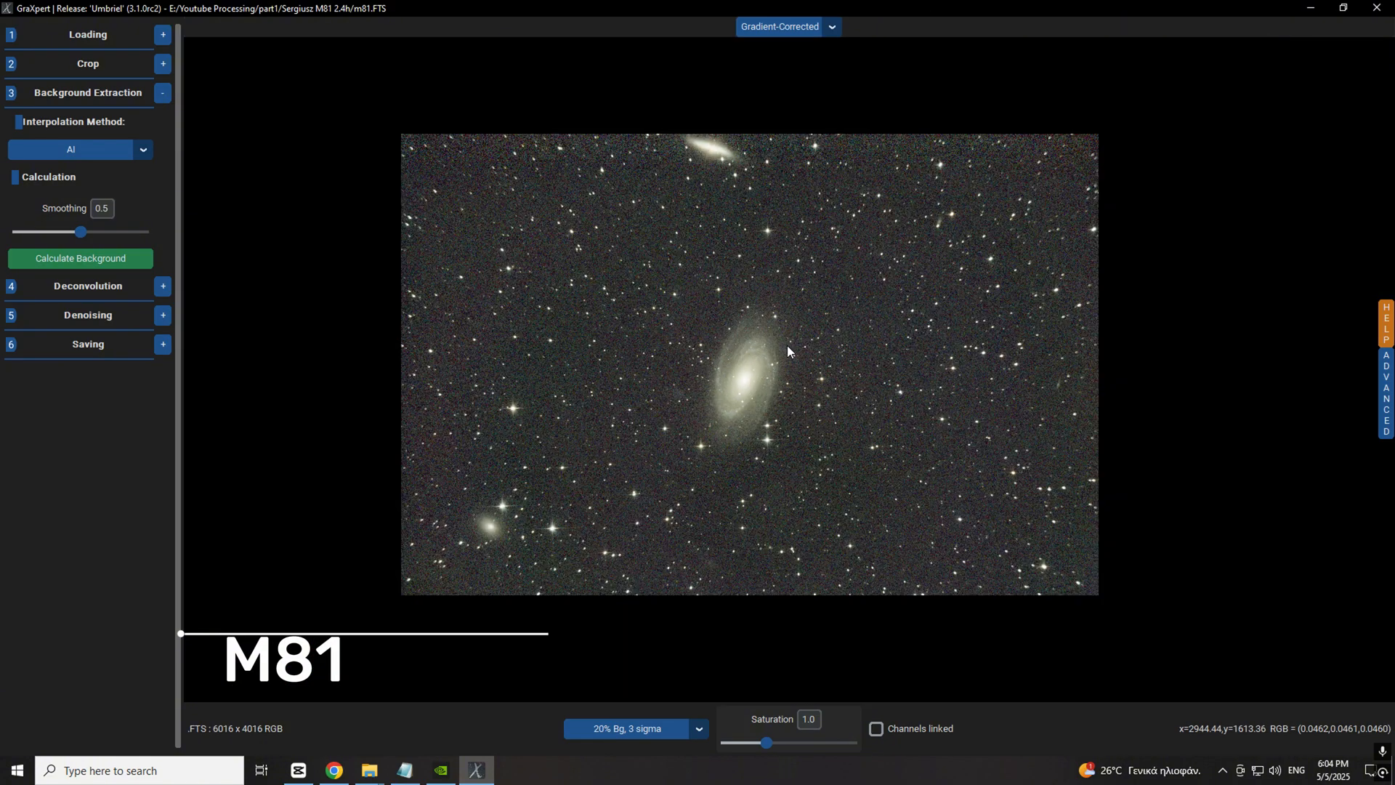
Step: Deconvolve the image as object-only with strength 0.4 and FWHM 6.7 pixels, and denoise it at strength 0.5
click(163, 288)
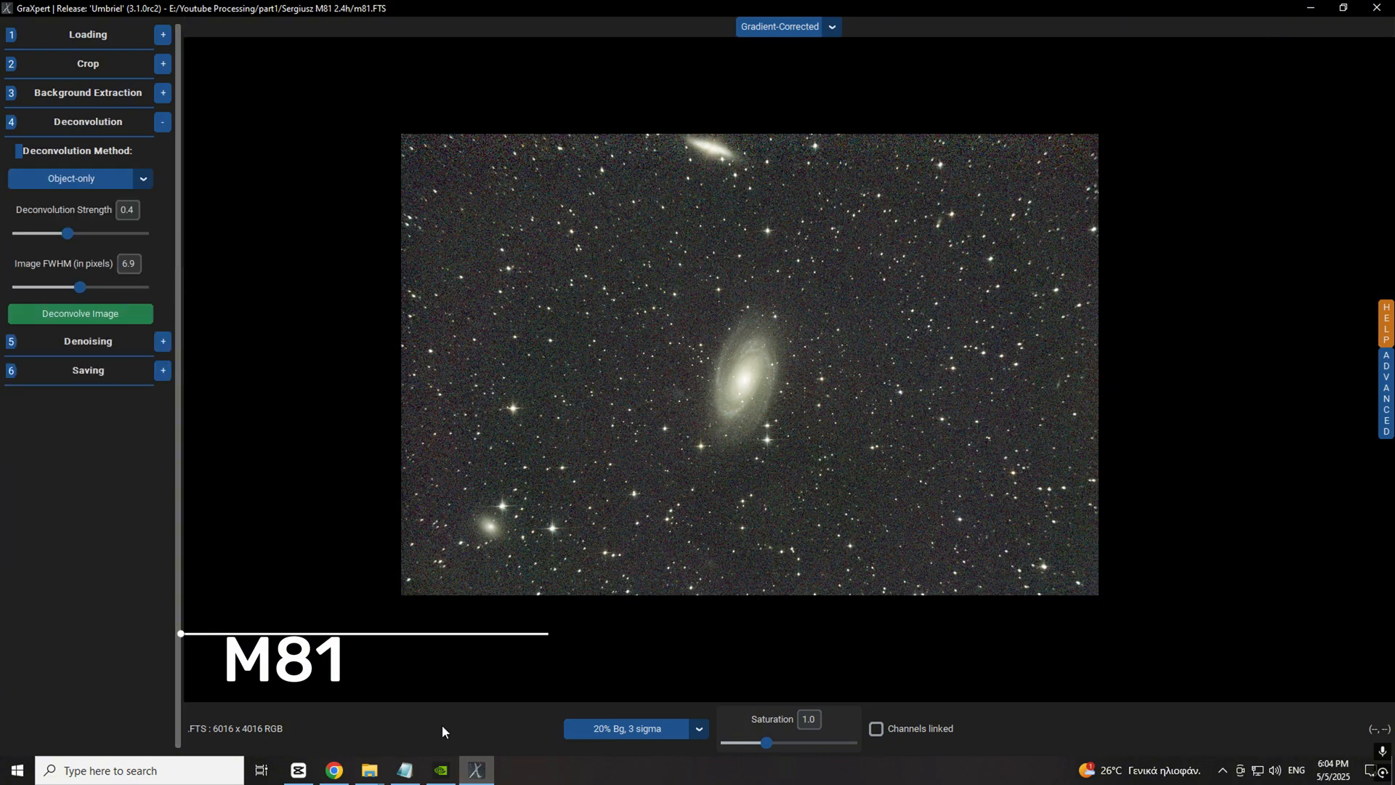
drag(80, 287, 77, 287)
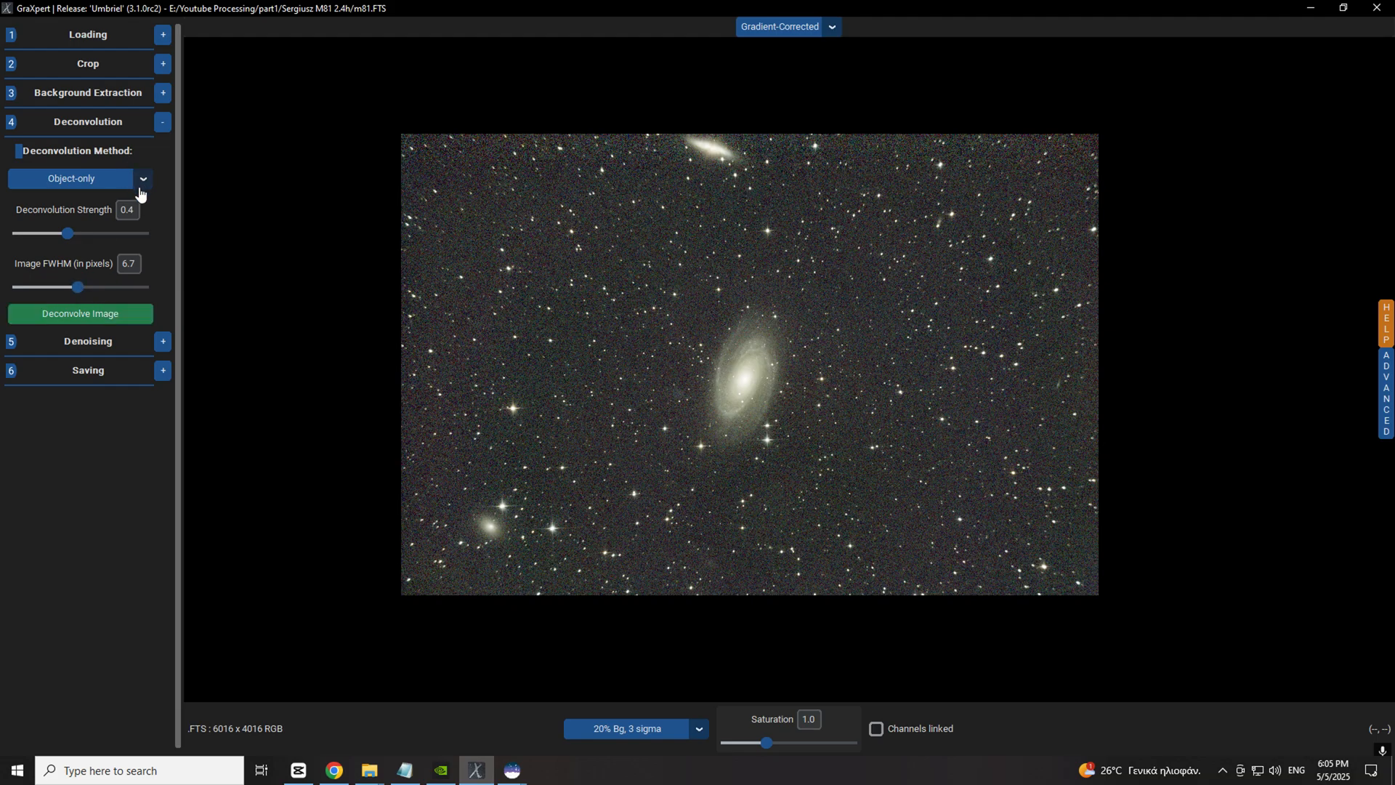
click(102, 317)
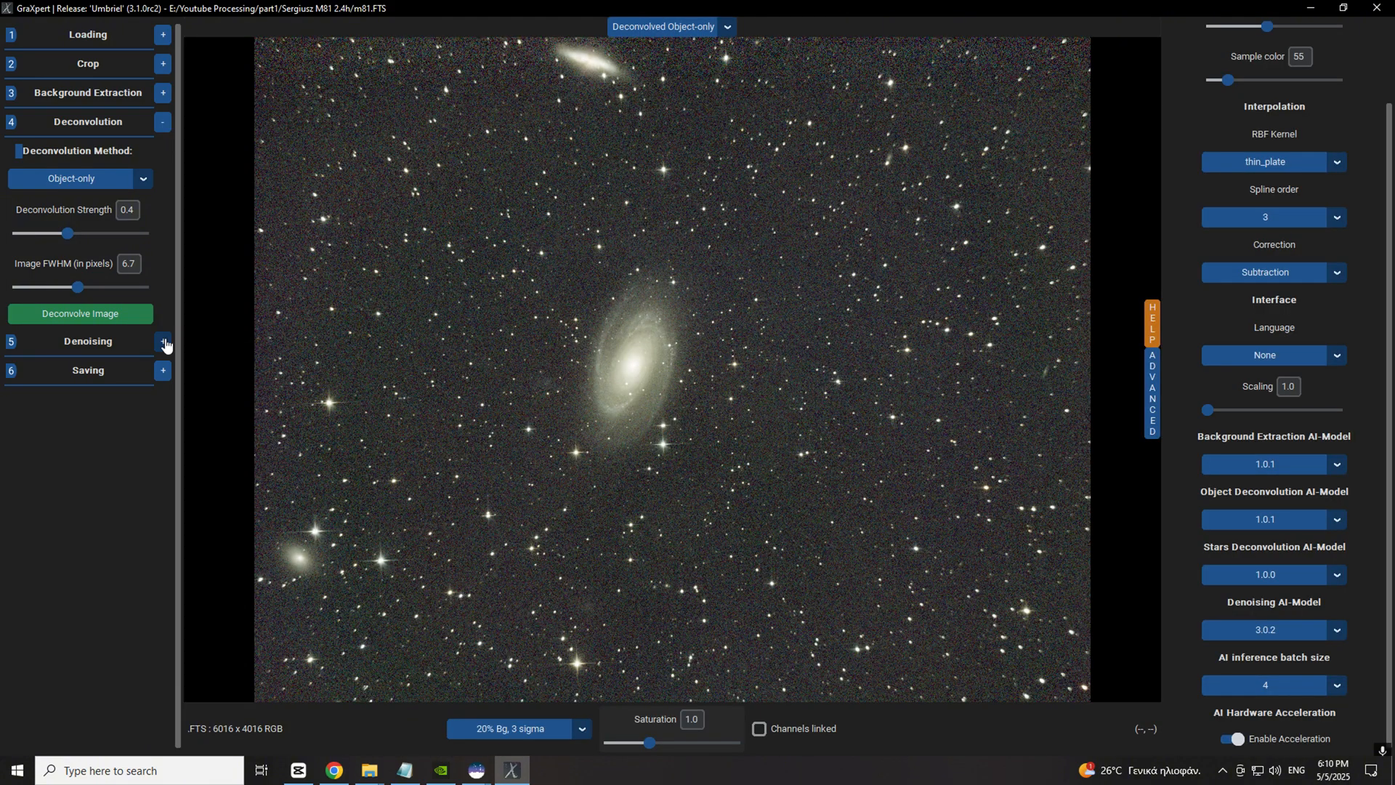
click(163, 341)
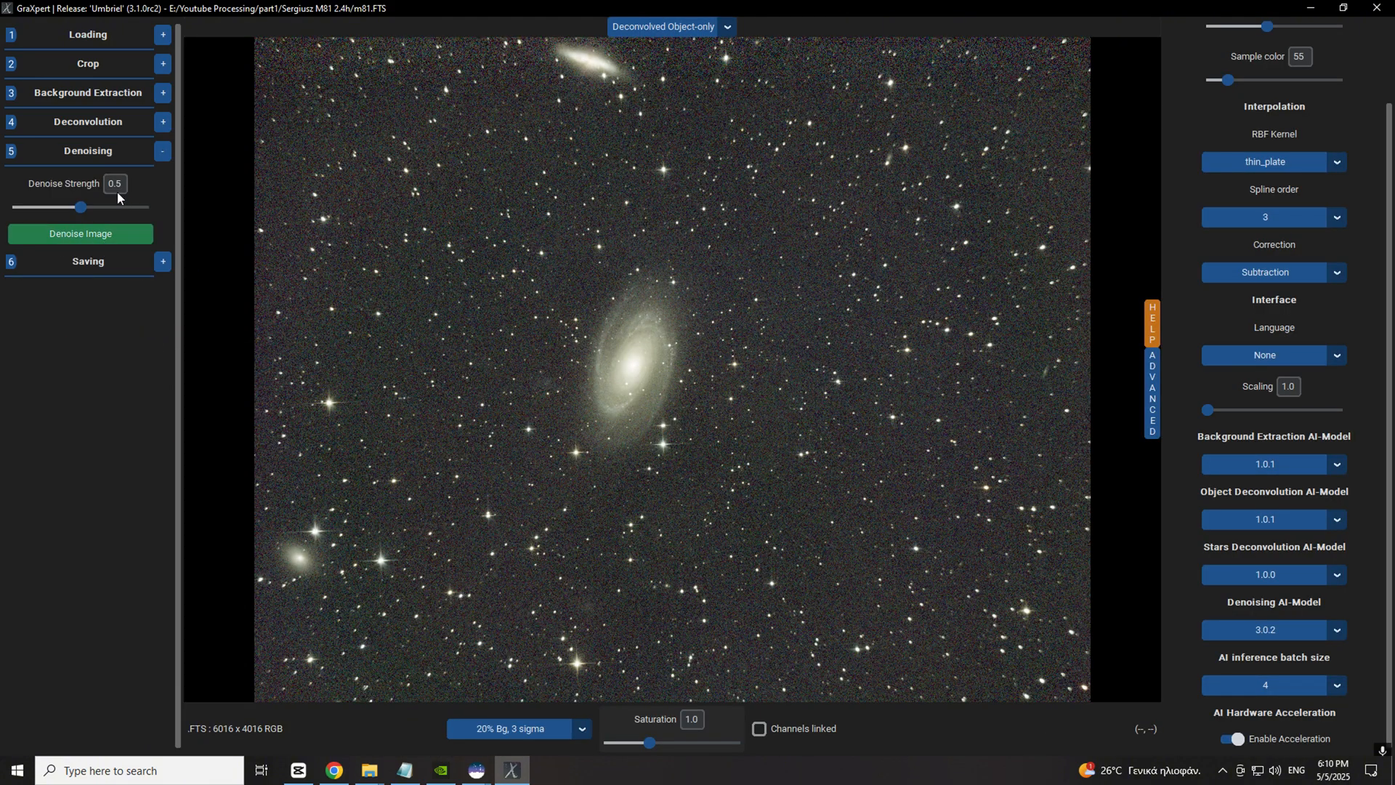
click(95, 242)
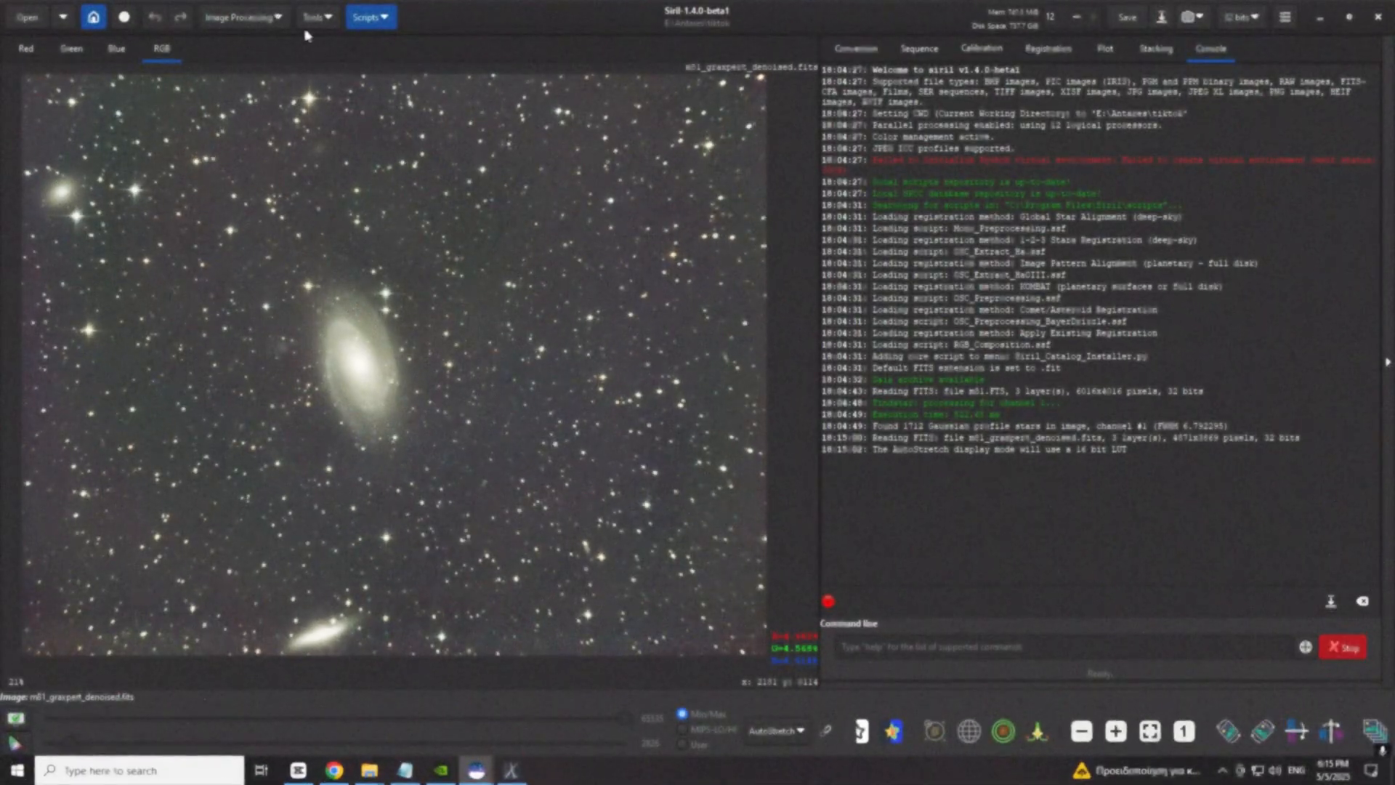
Step: Plate-solve the denoised image in Siril as M81 with a 650 mm focal length and toggle the celestial object annotations
click(267, 17)
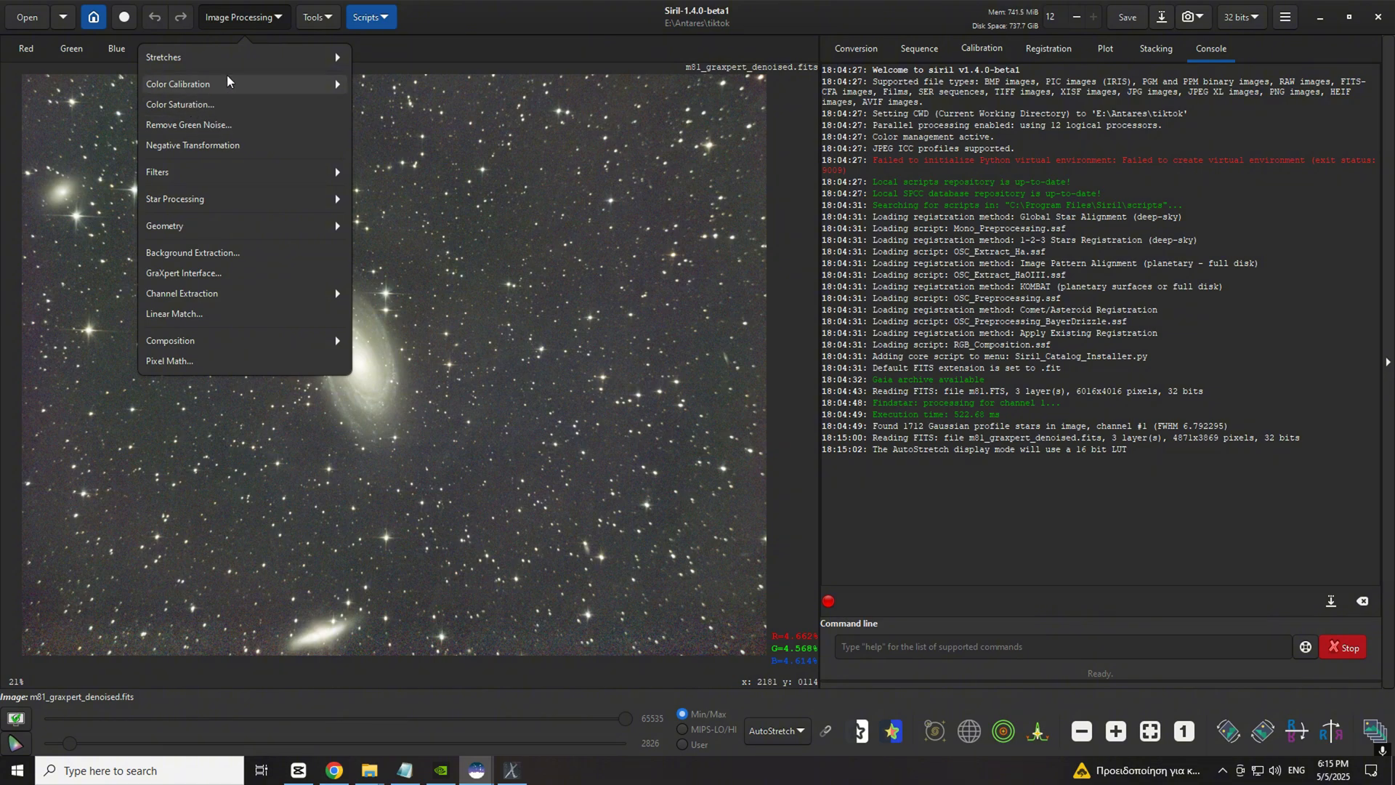
click(272, 23)
click(325, 18)
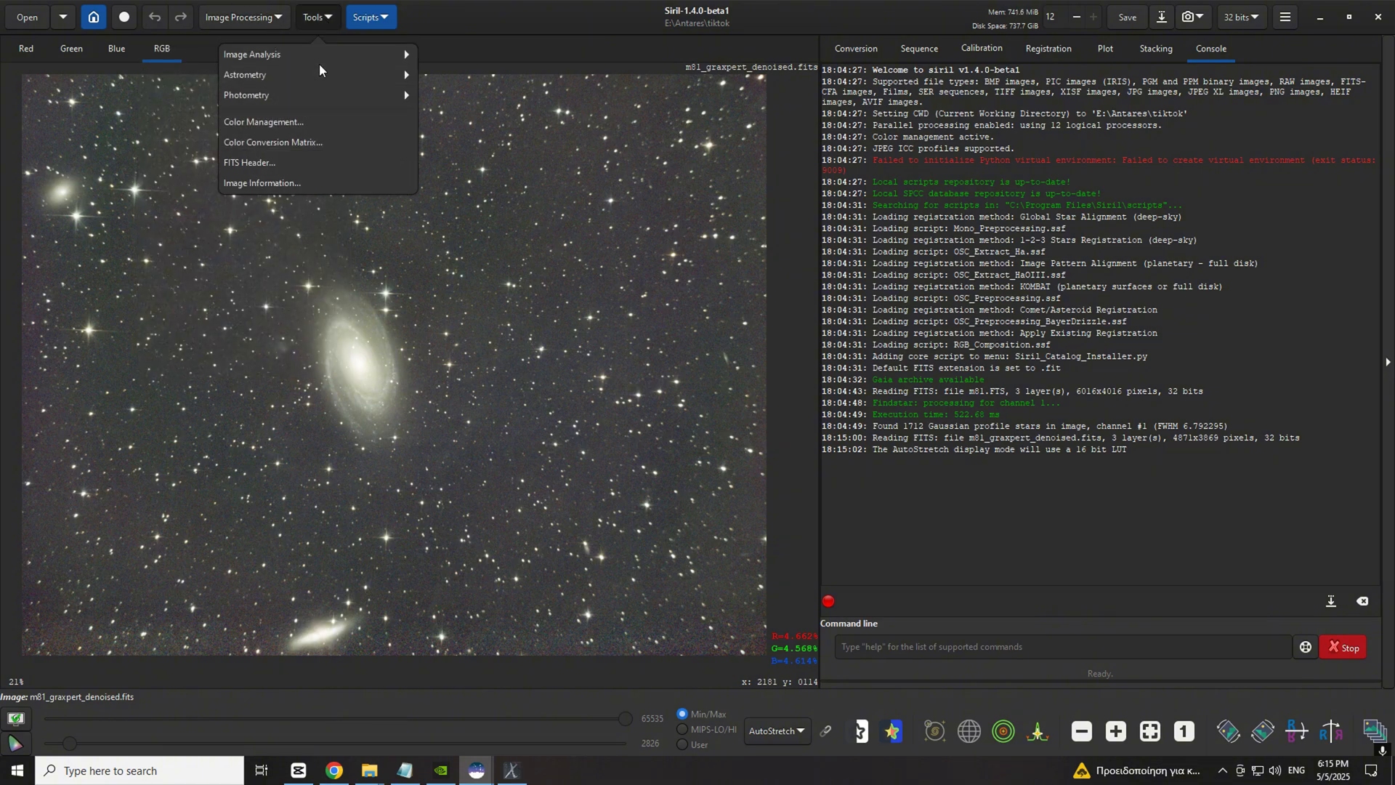
click(292, 76)
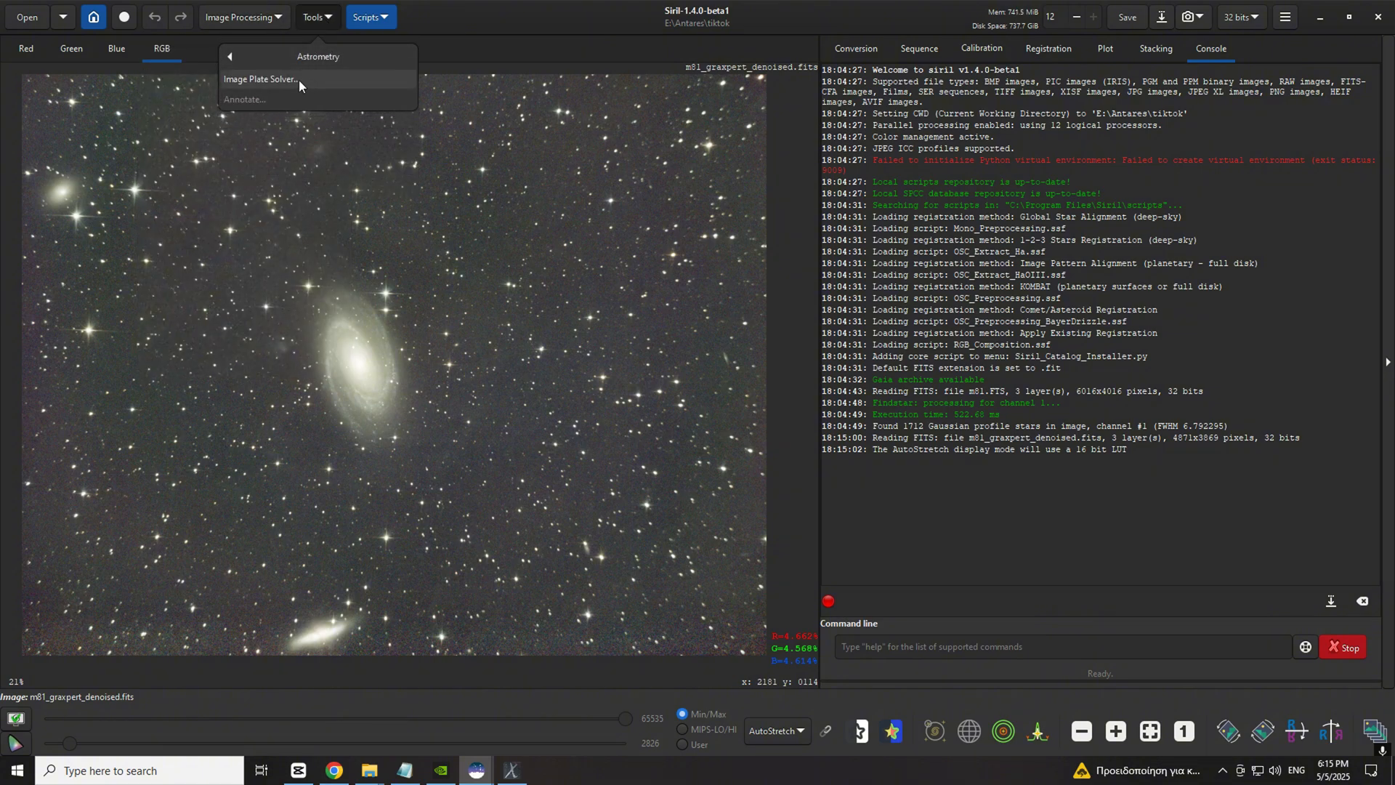
click(299, 80)
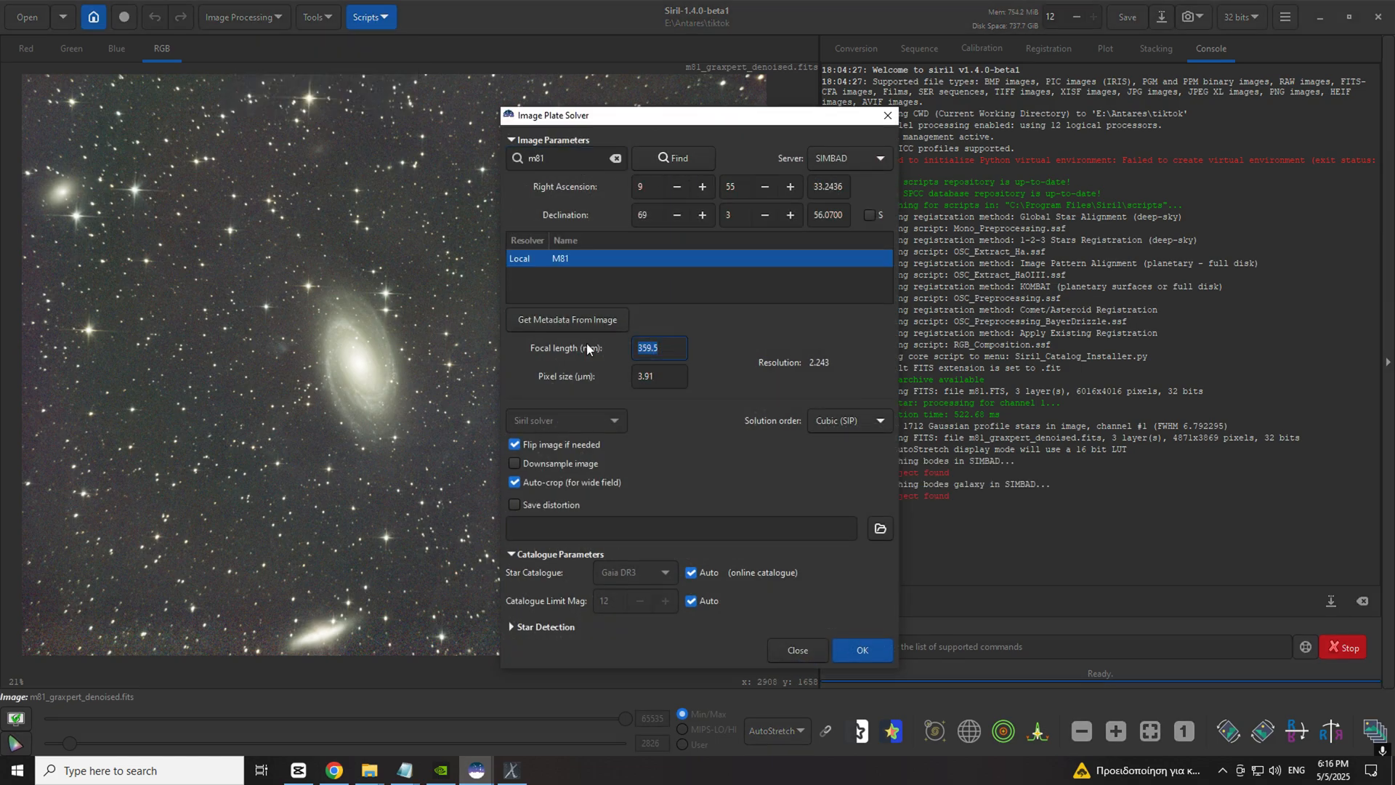
text(650)
click(851, 648)
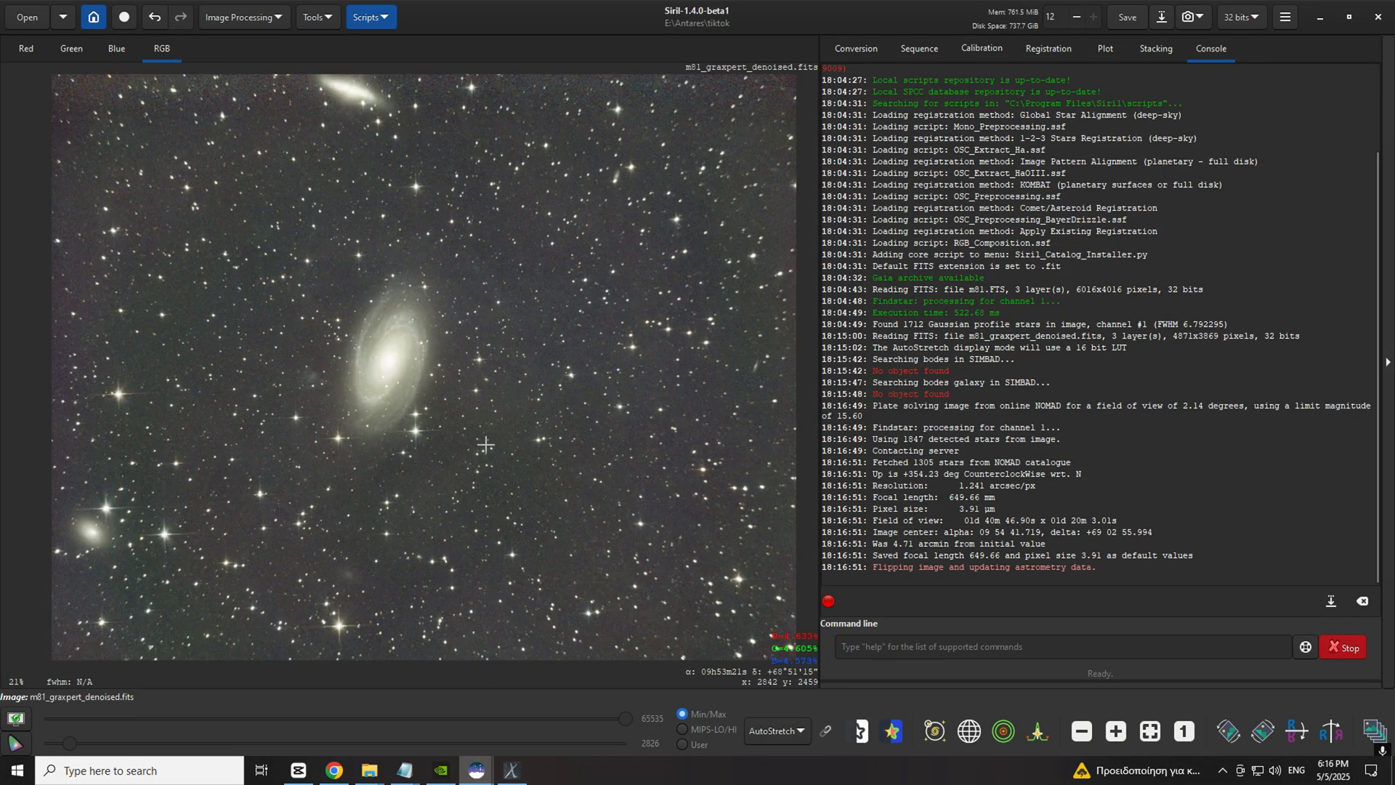
click(935, 731)
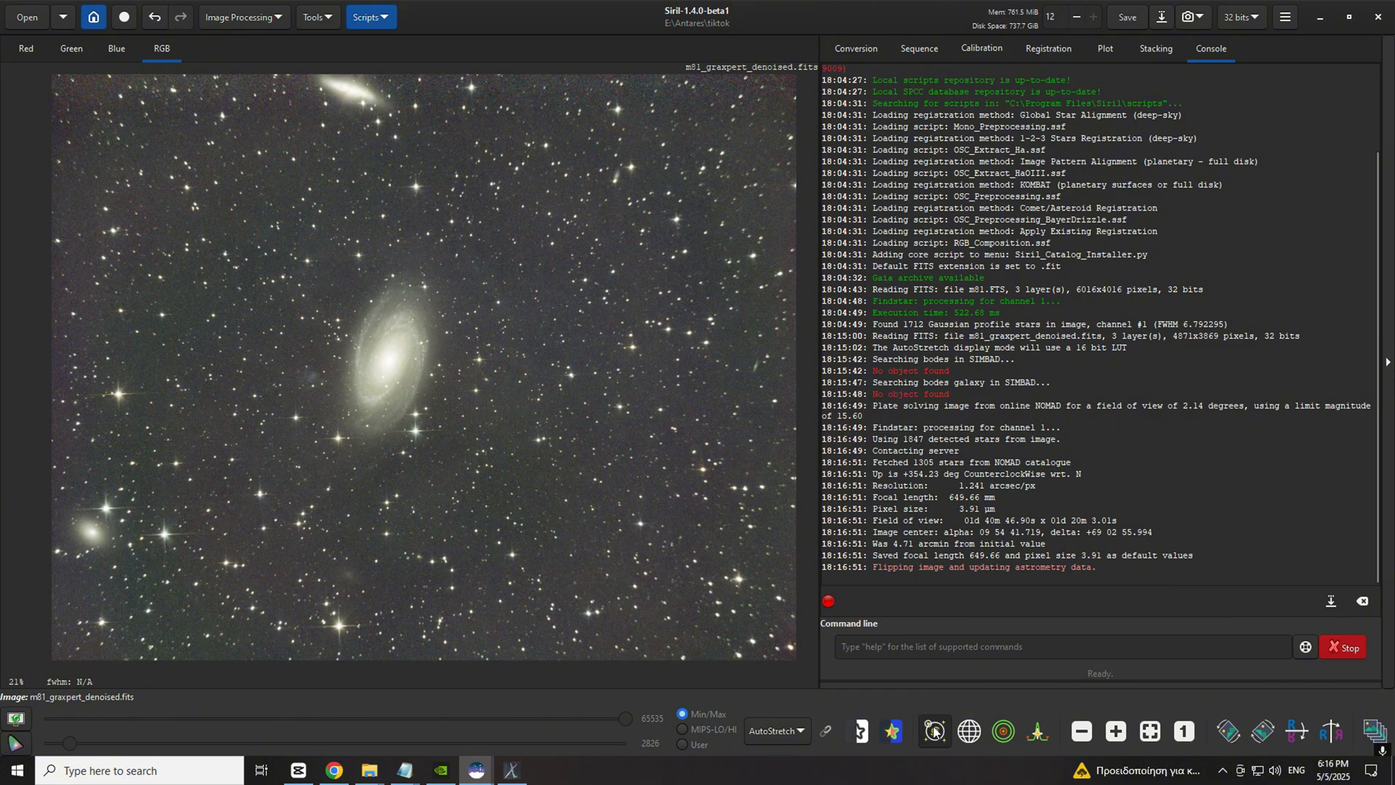
click(935, 731)
Step: Run Photometric Color Calibration on the image using the GAIA DR3 star catalogue
click(242, 16)
click(311, 144)
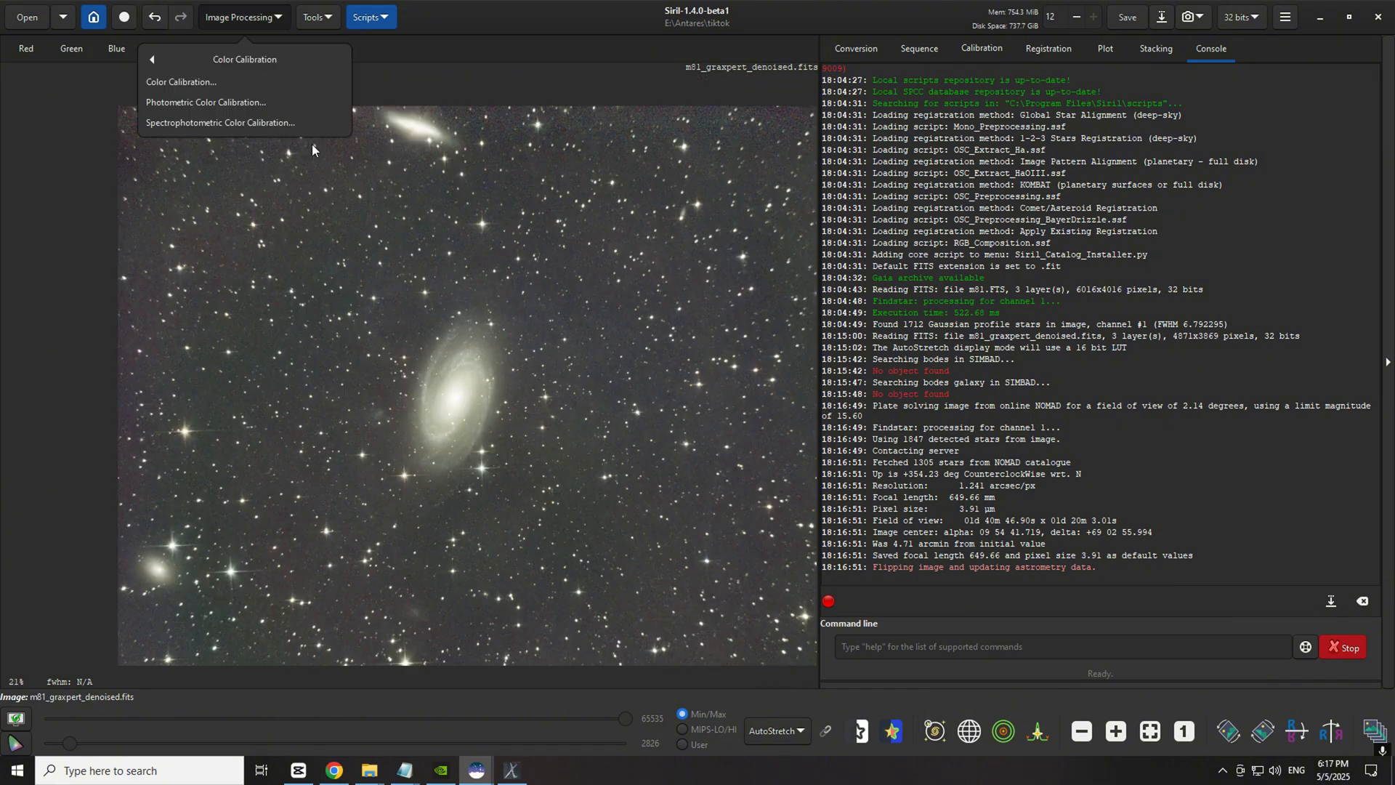
click(268, 102)
click(725, 365)
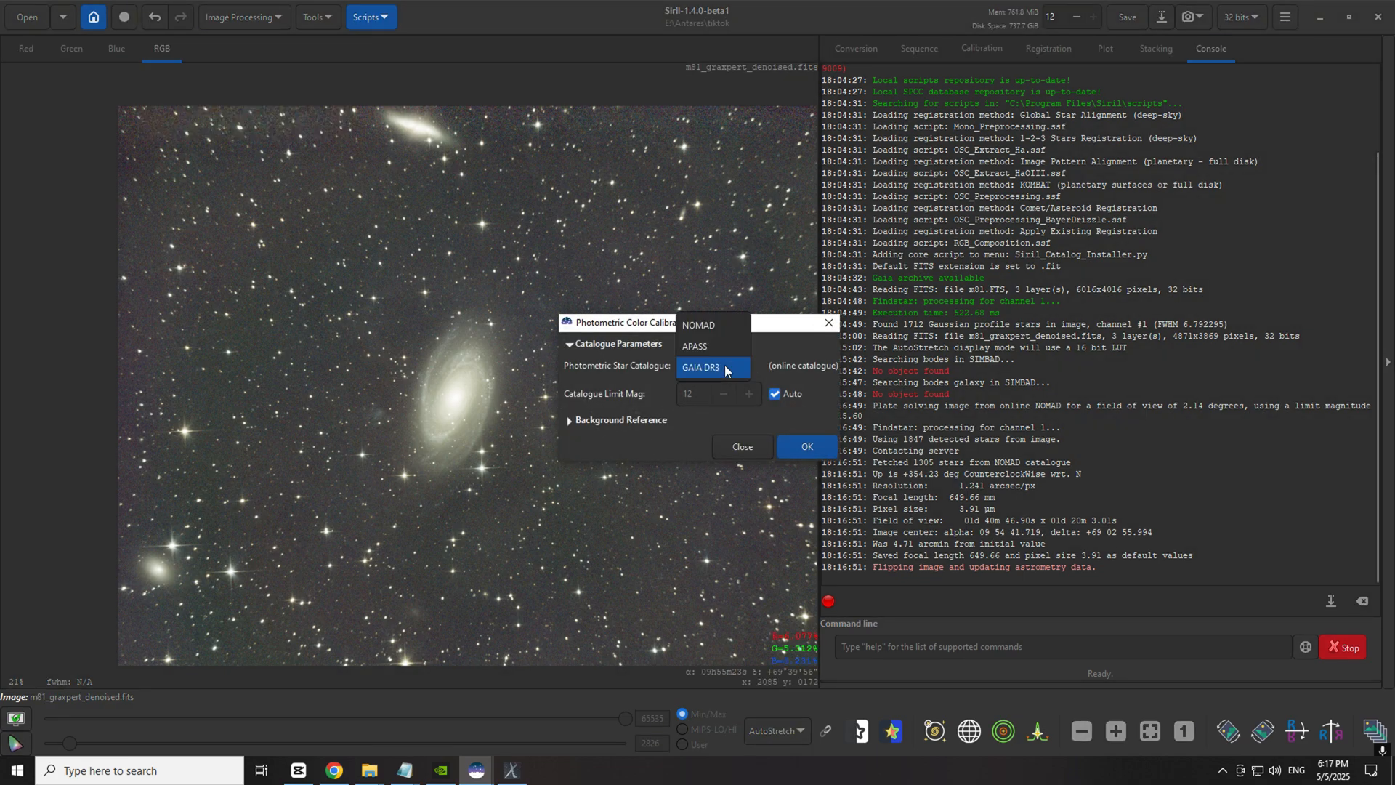
click(725, 365)
click(800, 447)
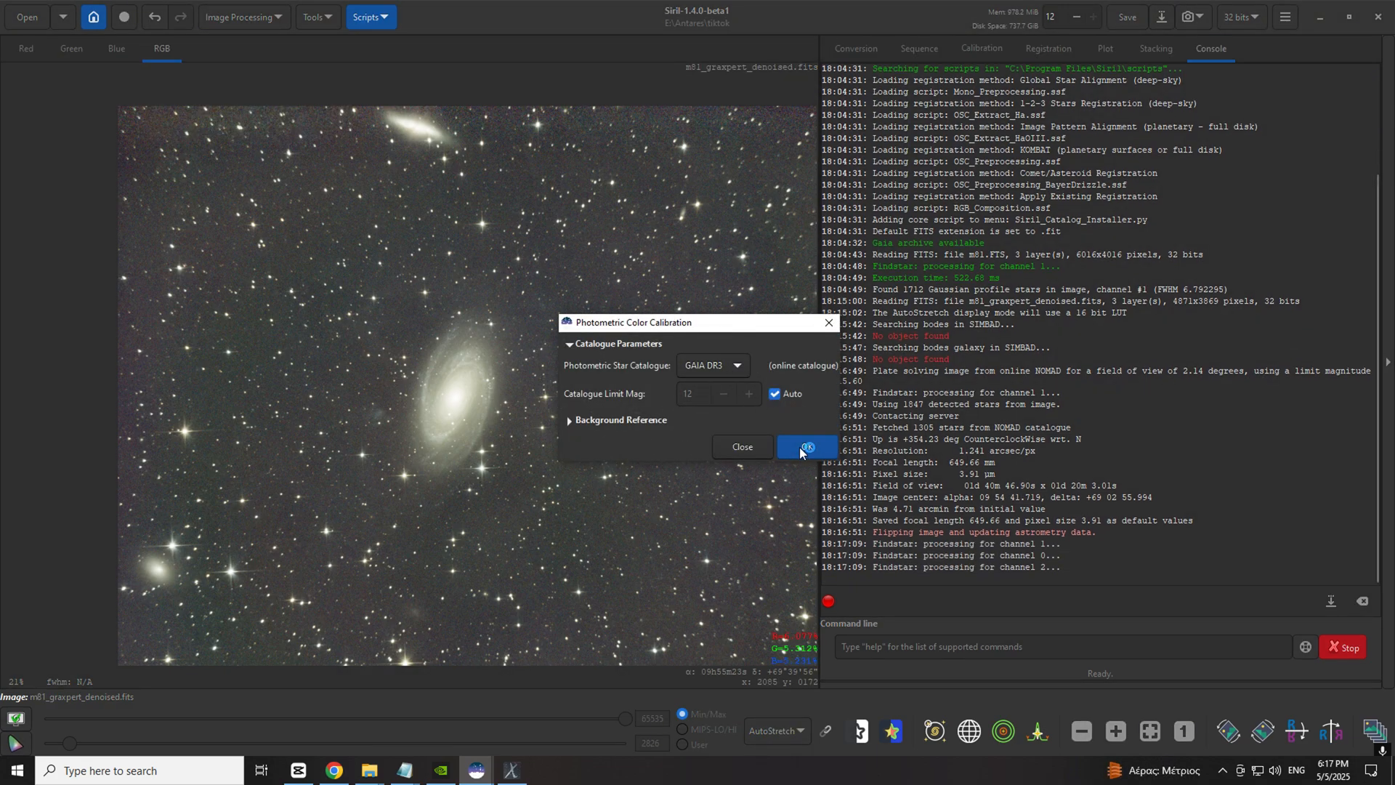
click(828, 323)
Step: Remove green noise from the colour-calibrated image with the average neutral method, preserving lightness
click(244, 16)
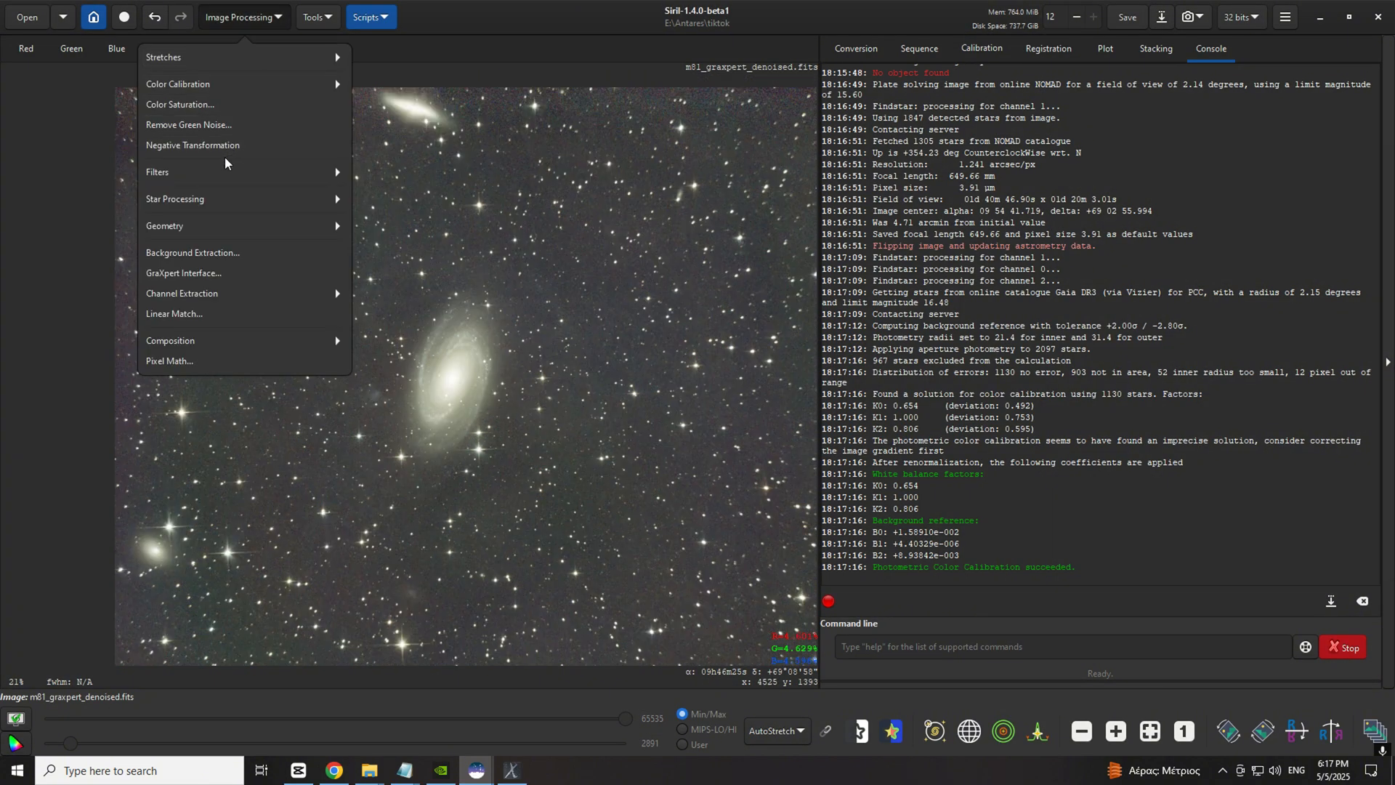
click(220, 125)
click(810, 455)
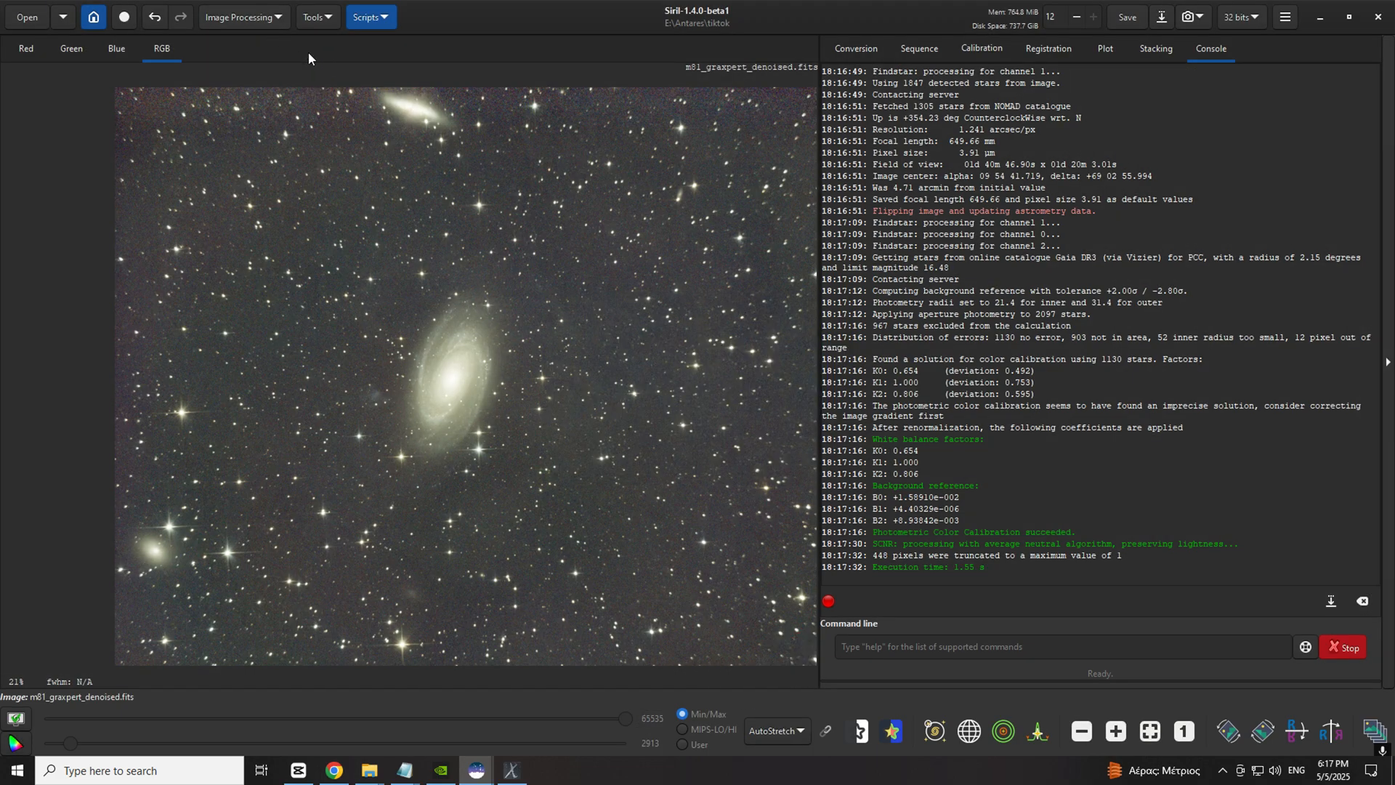
Step: Separate the stars from the galaxy image with StarNet star removal
click(271, 16)
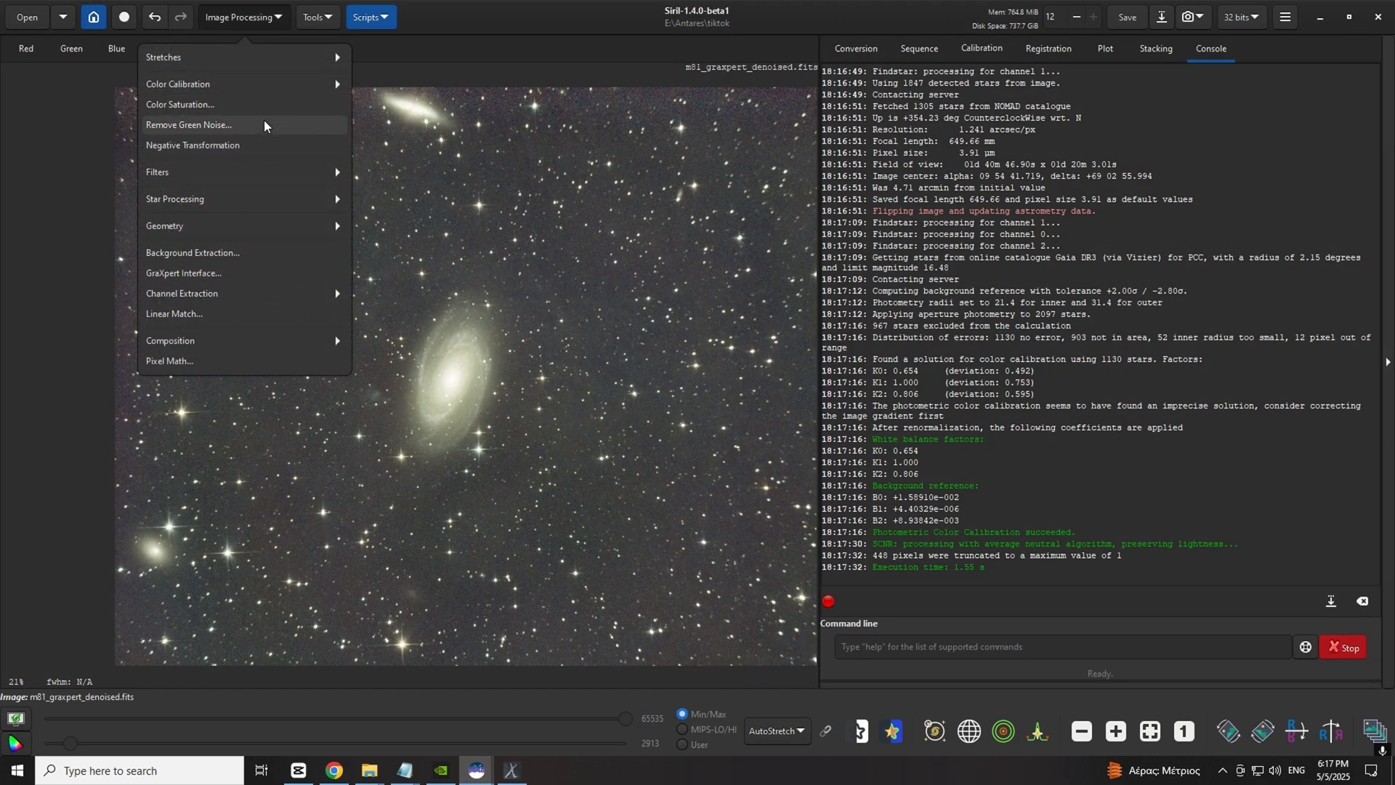
click(264, 199)
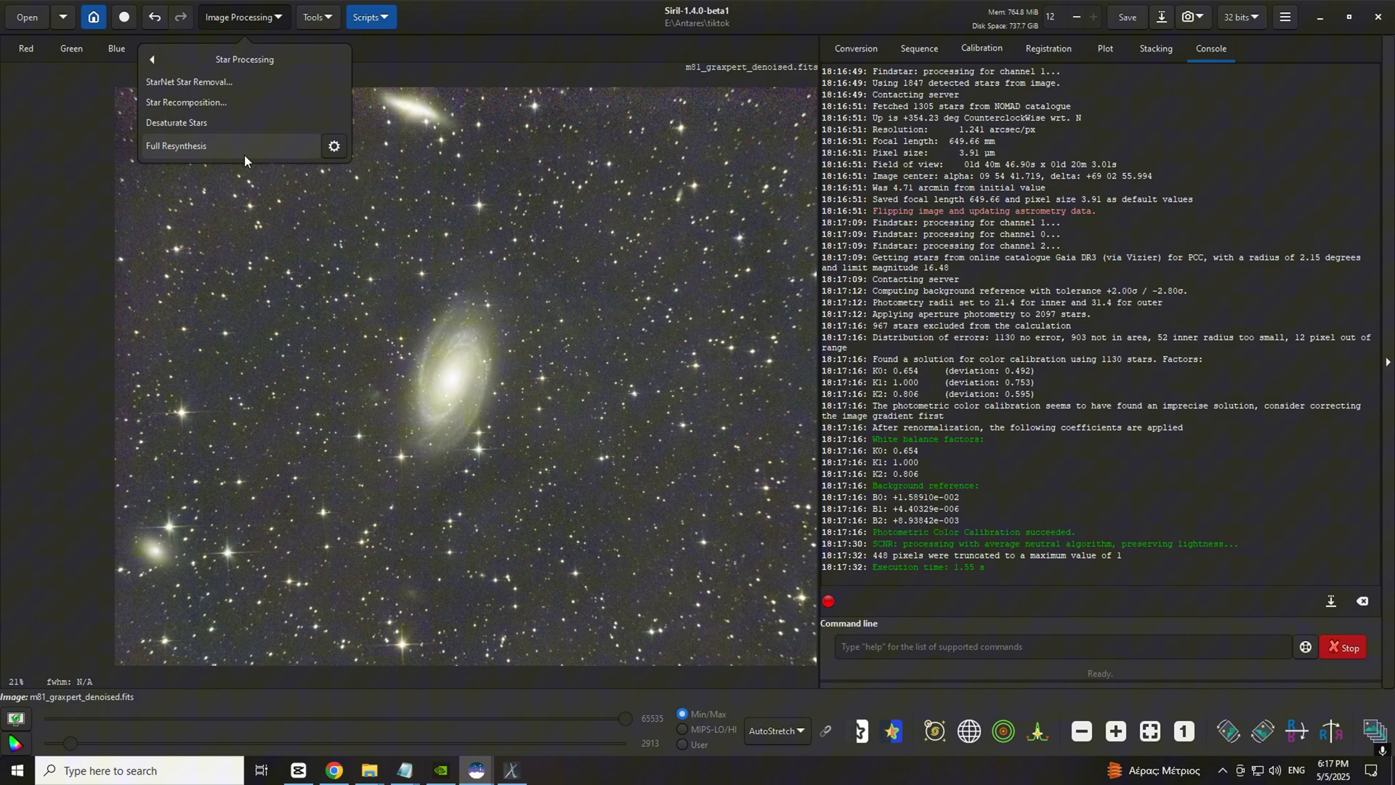
click(225, 87)
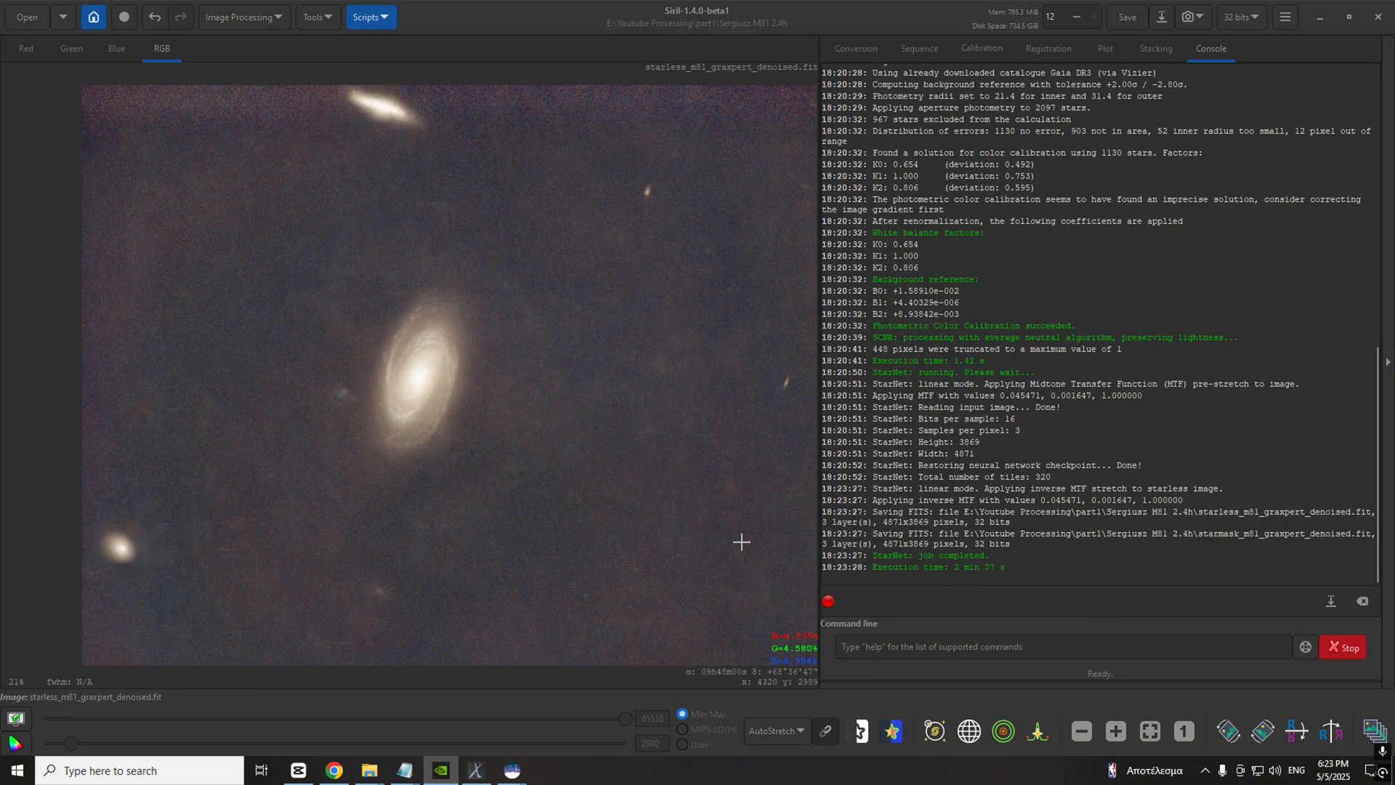
Step: Set up a modified arcsinh transform stretch, select a small area over the galaxy's upper edge, and switch the preview display to Linear
click(795, 730)
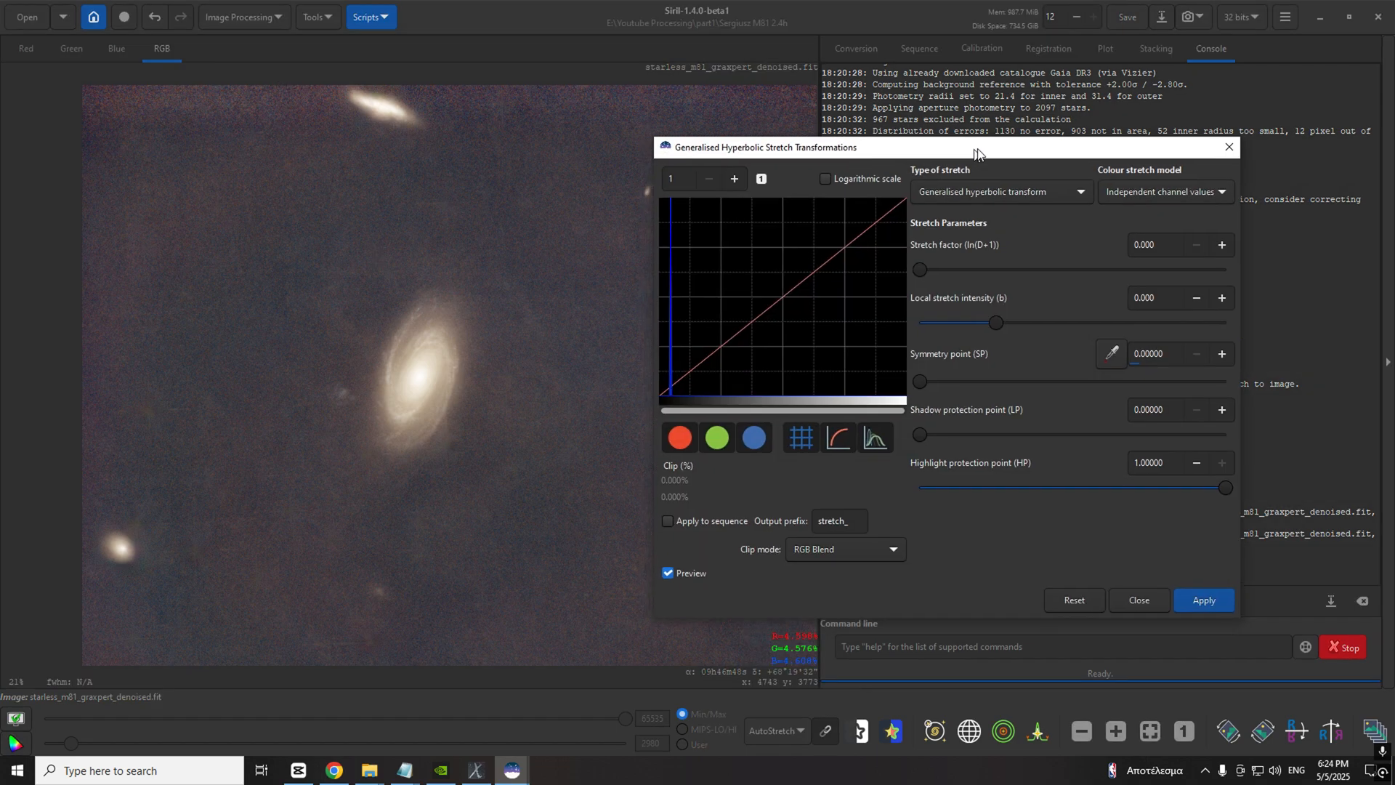
click(994, 186)
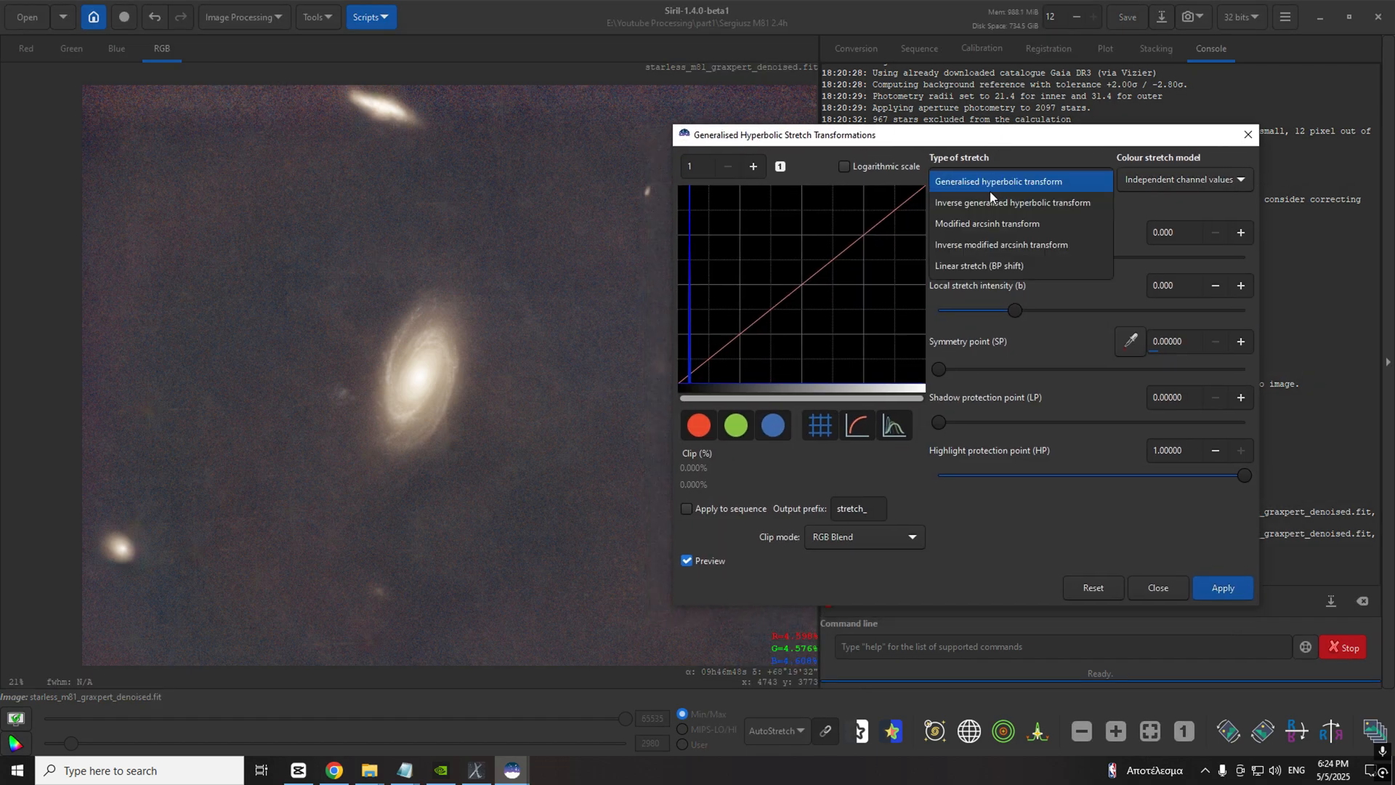
click(988, 221)
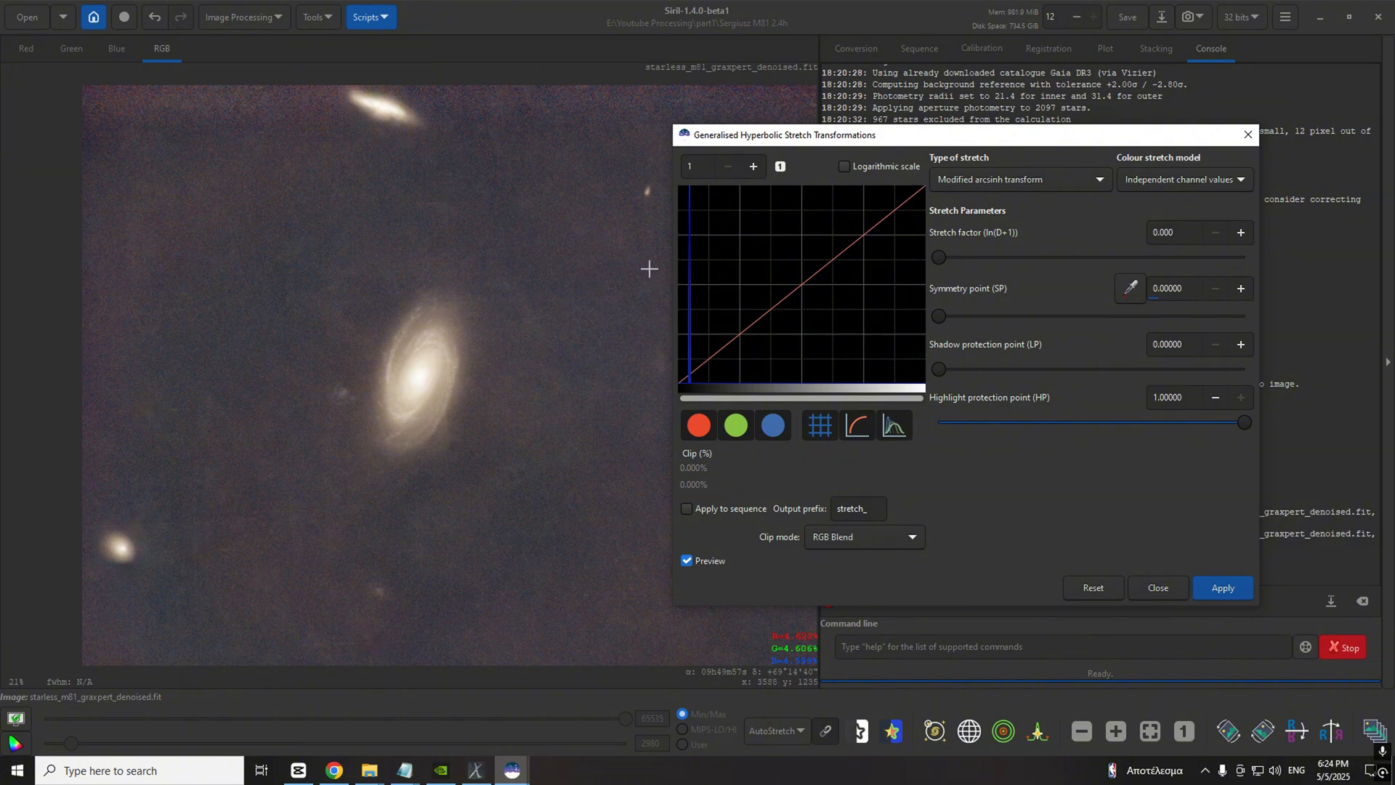
drag(411, 295, 446, 322)
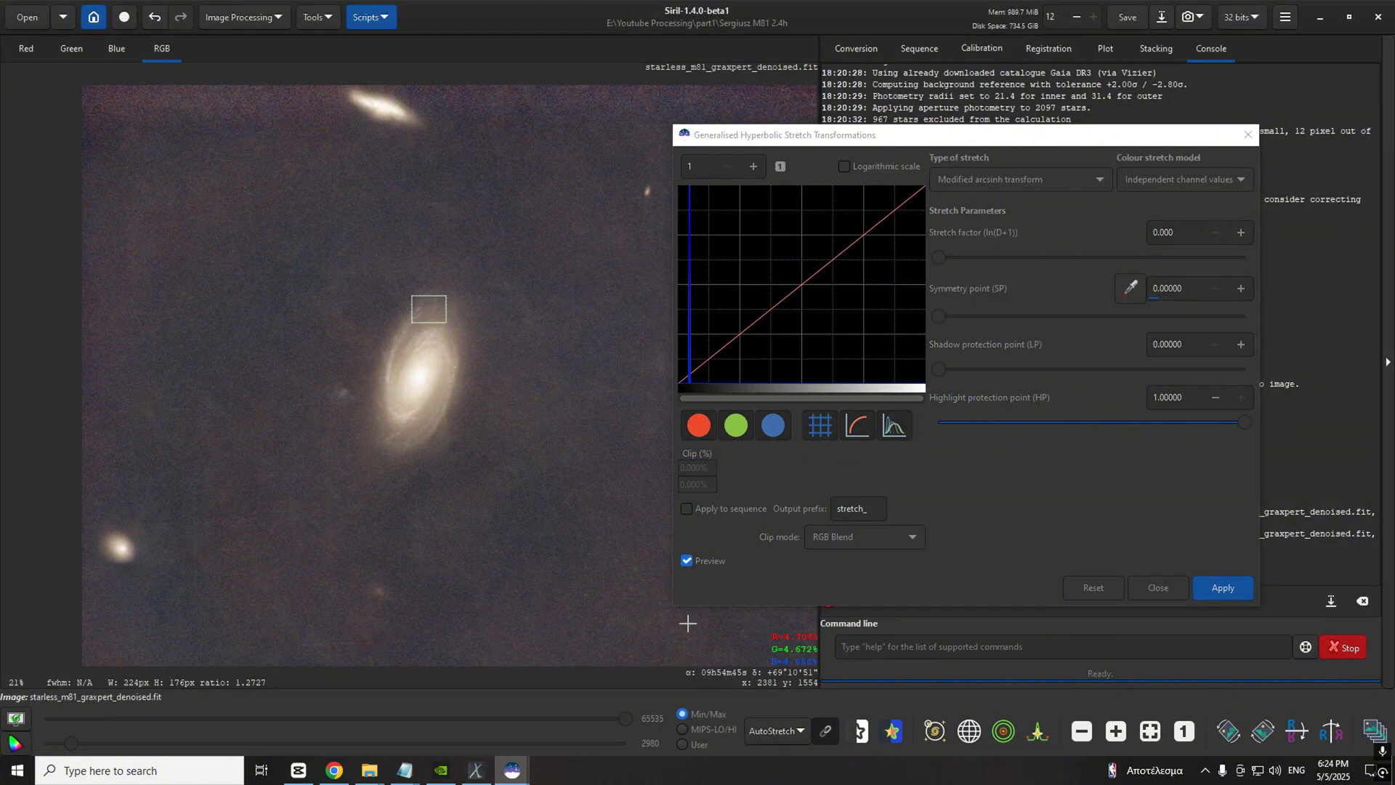
click(792, 732)
click(761, 578)
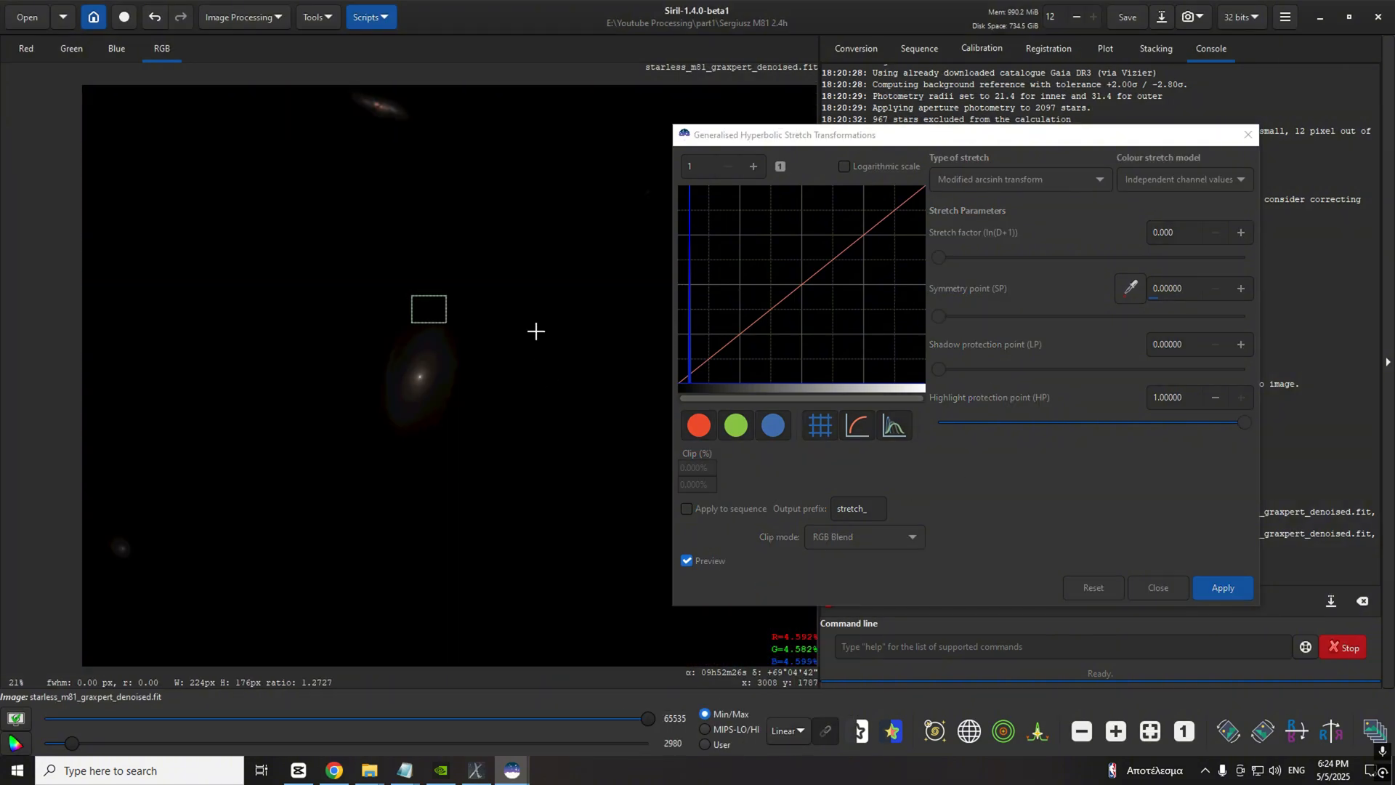
Step: Take the symmetry point from the selected area and apply the modified arcsinh stretch with a factor of about 2.77
click(1130, 288)
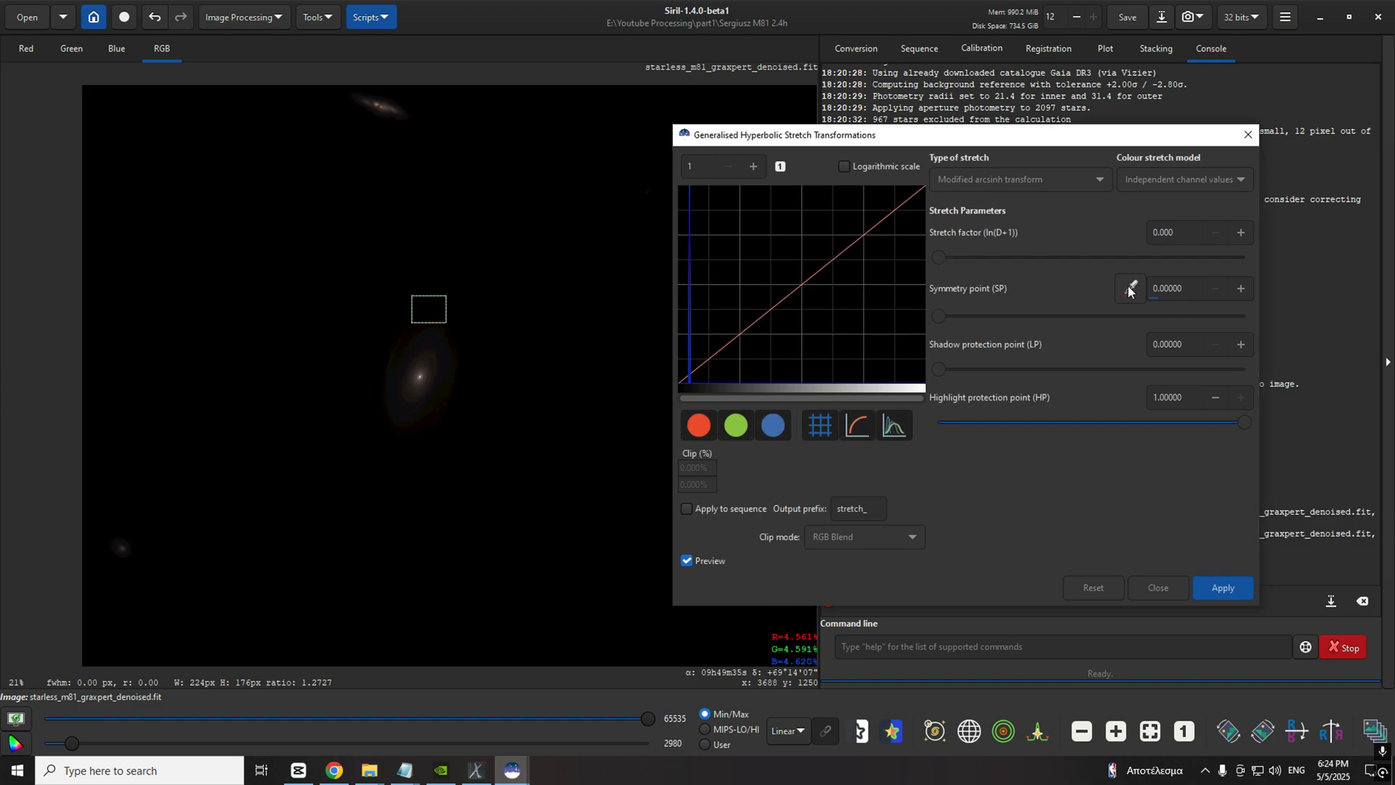
drag(942, 258, 1047, 261)
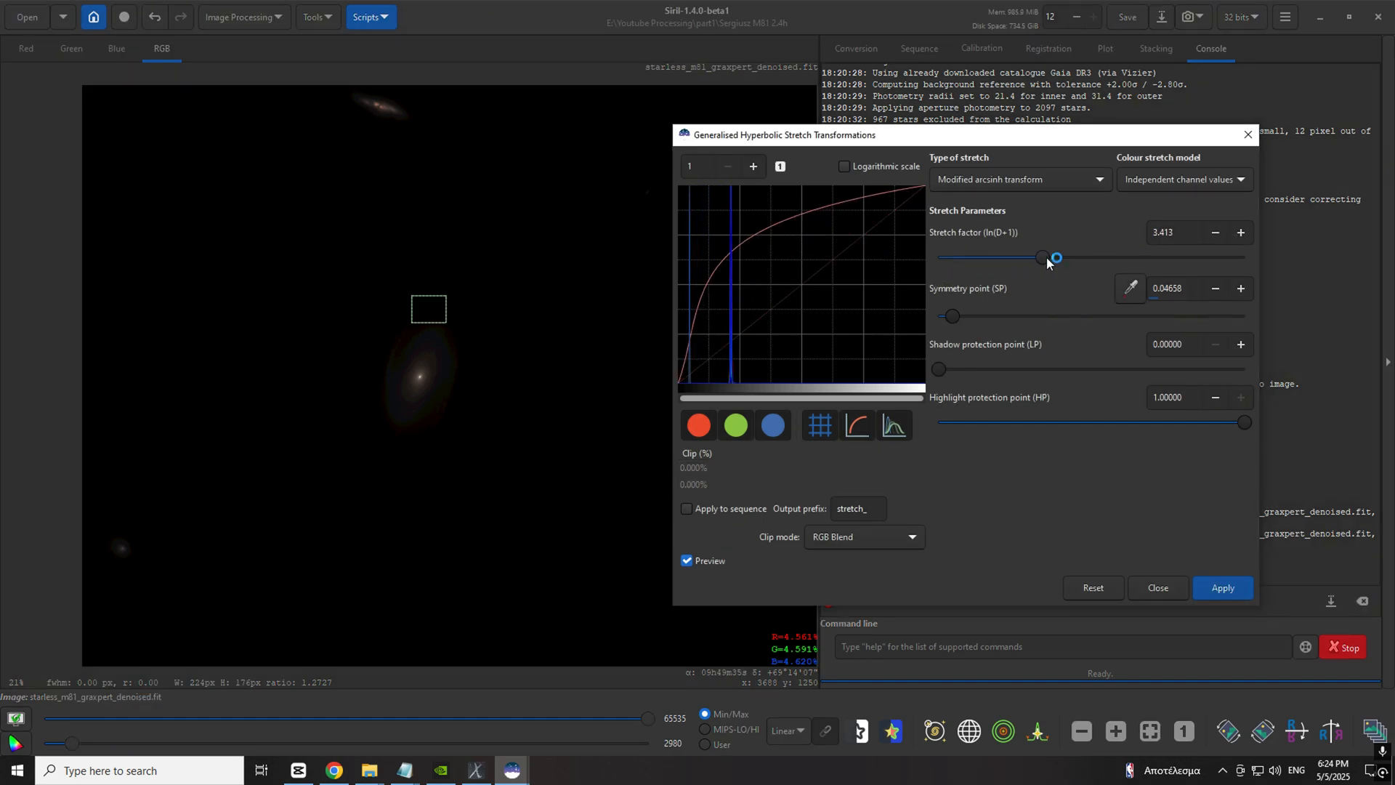
scroll(1045, 256, up, 3)
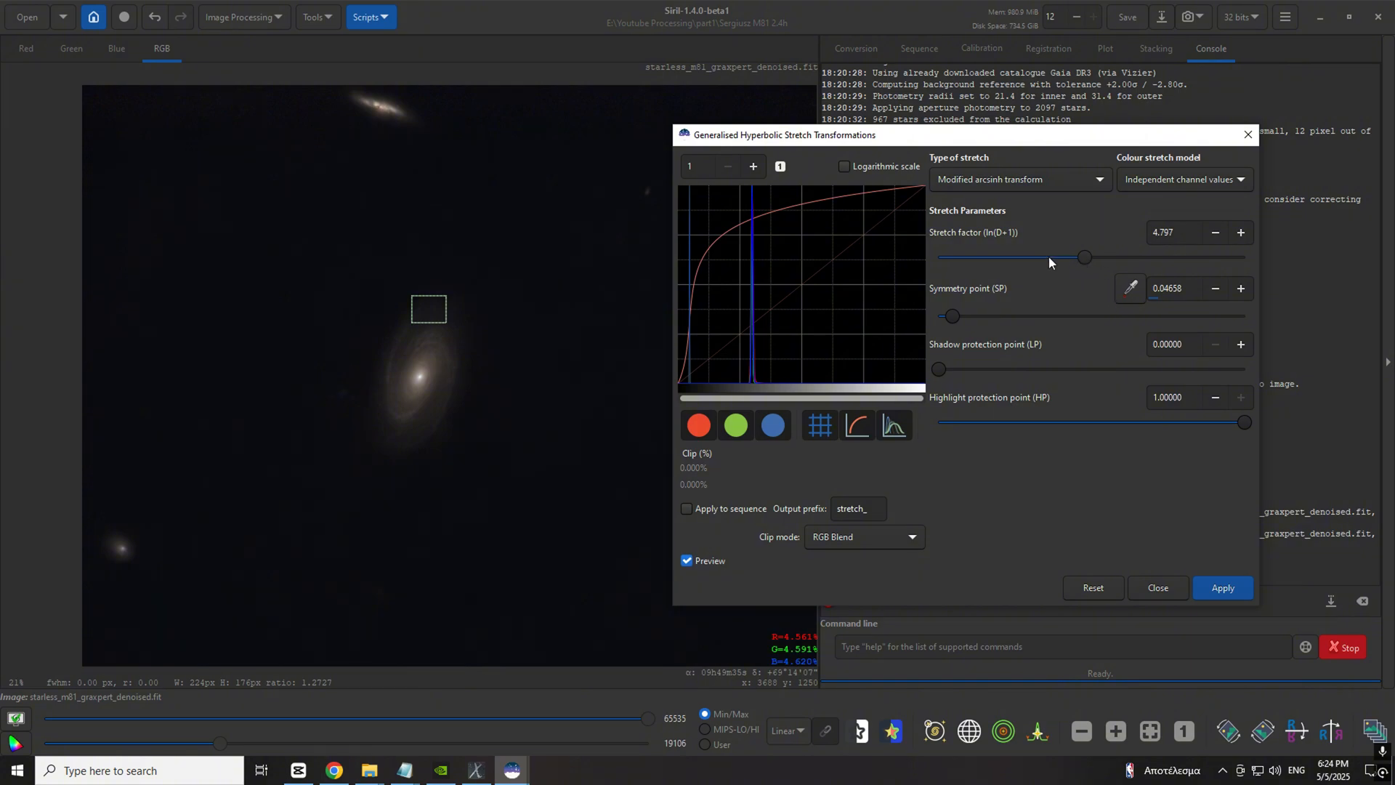
drag(1082, 256, 1022, 255)
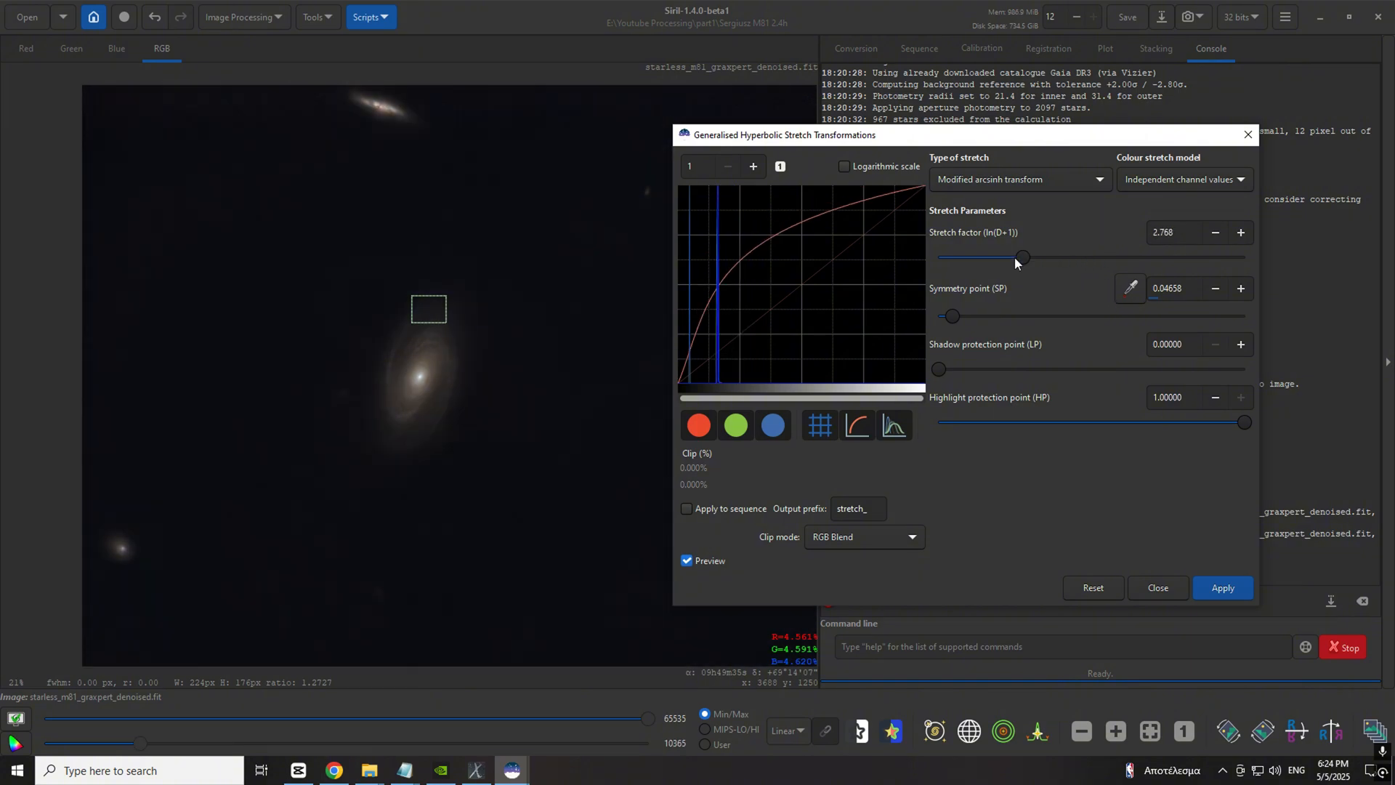
click(1222, 589)
Step: Apply a lighter modified arcsinh stretch with the symmetry point sampled slightly closer to the galaxy's upper spiral arm
drag(428, 308, 407, 326)
click(1129, 288)
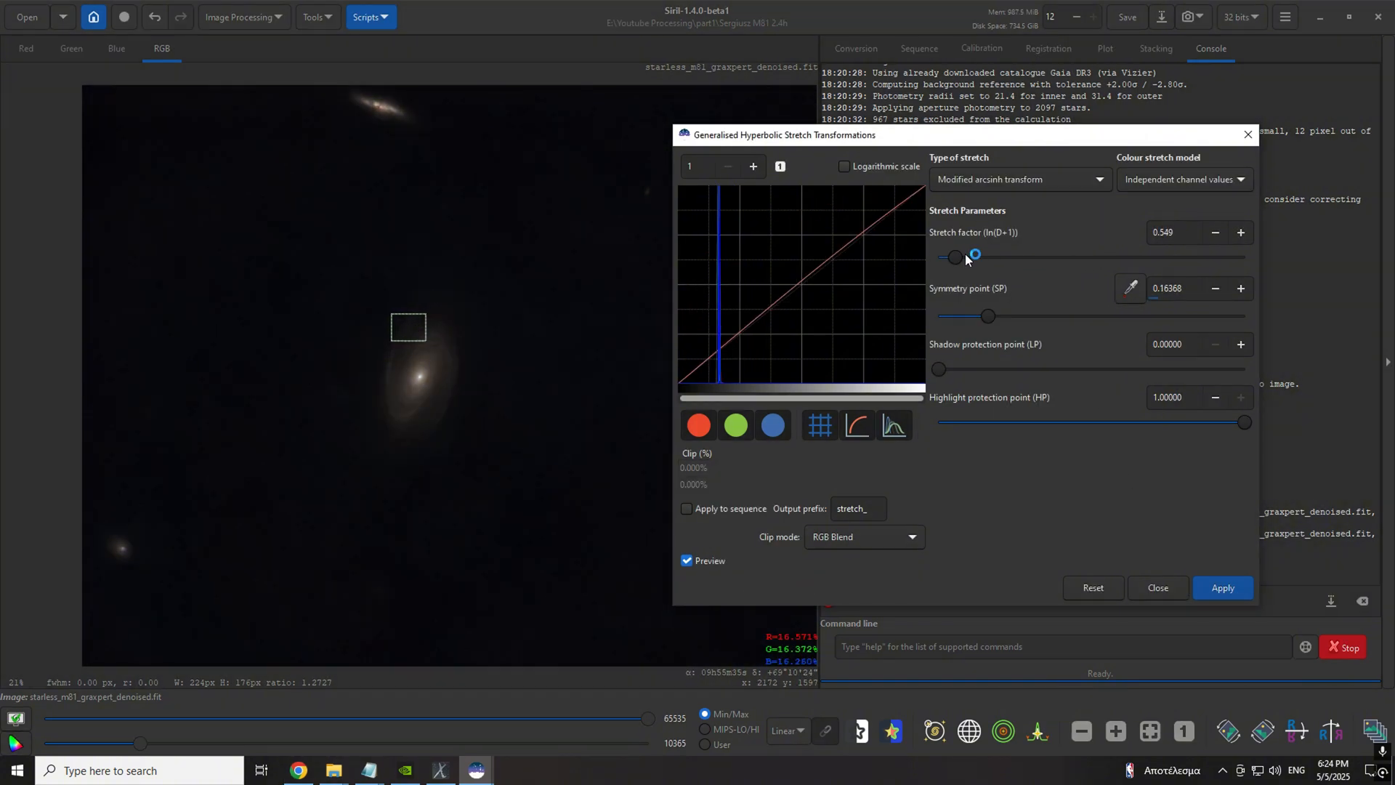
drag(939, 258, 974, 260)
click(1223, 588)
Step: Apply a linear stretch (BP shift) to darken the sky background
click(1000, 180)
click(992, 220)
click(1223, 587)
Step: Apply a generalised hyperbolic transform with stretch factor 1.146 and symmetry point 0.05803
click(1000, 180)
click(995, 139)
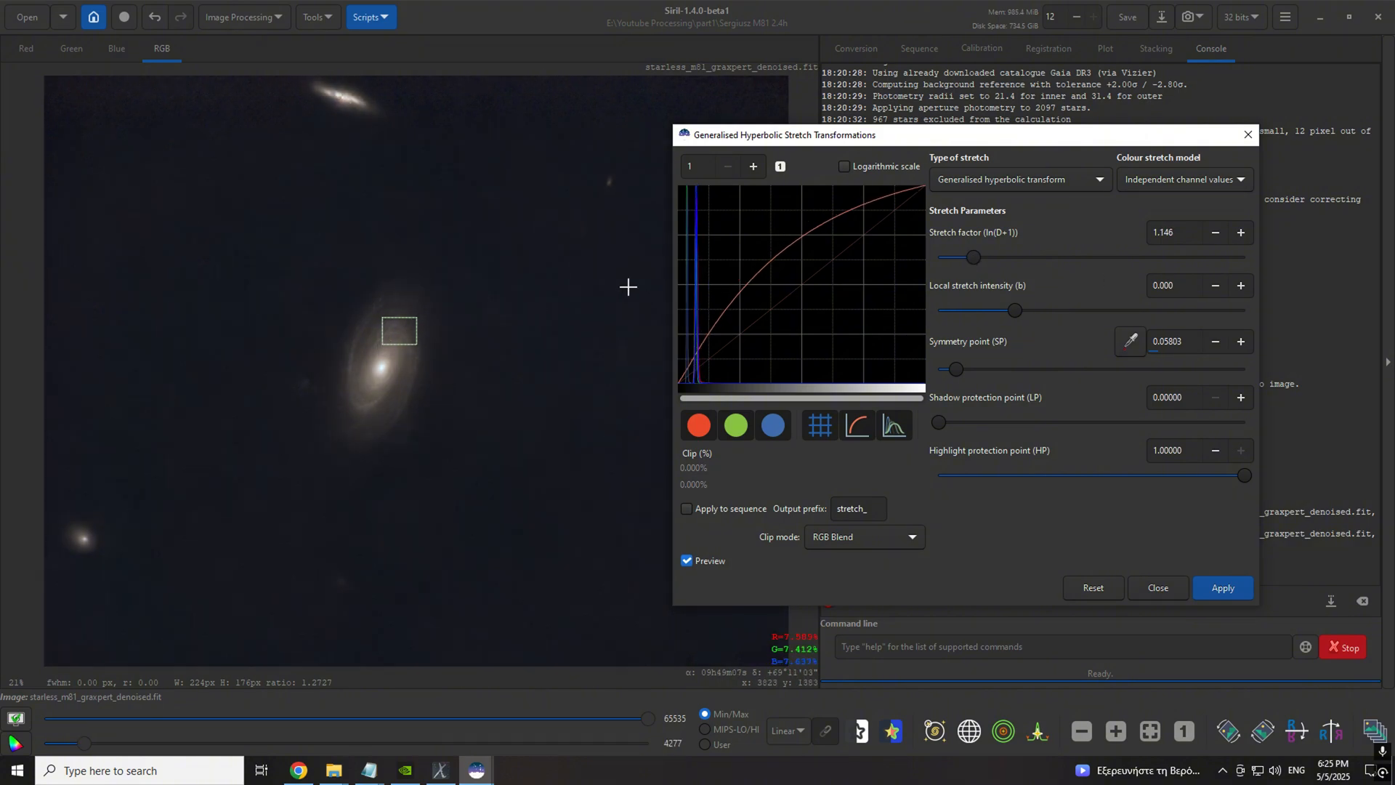
key(Return)
Step: Apply a small modified arcsinh stretch with the symmetry point sampled from the faint area above the galaxy core, and close the stretch dialog
scroll(538, 294, up, 3)
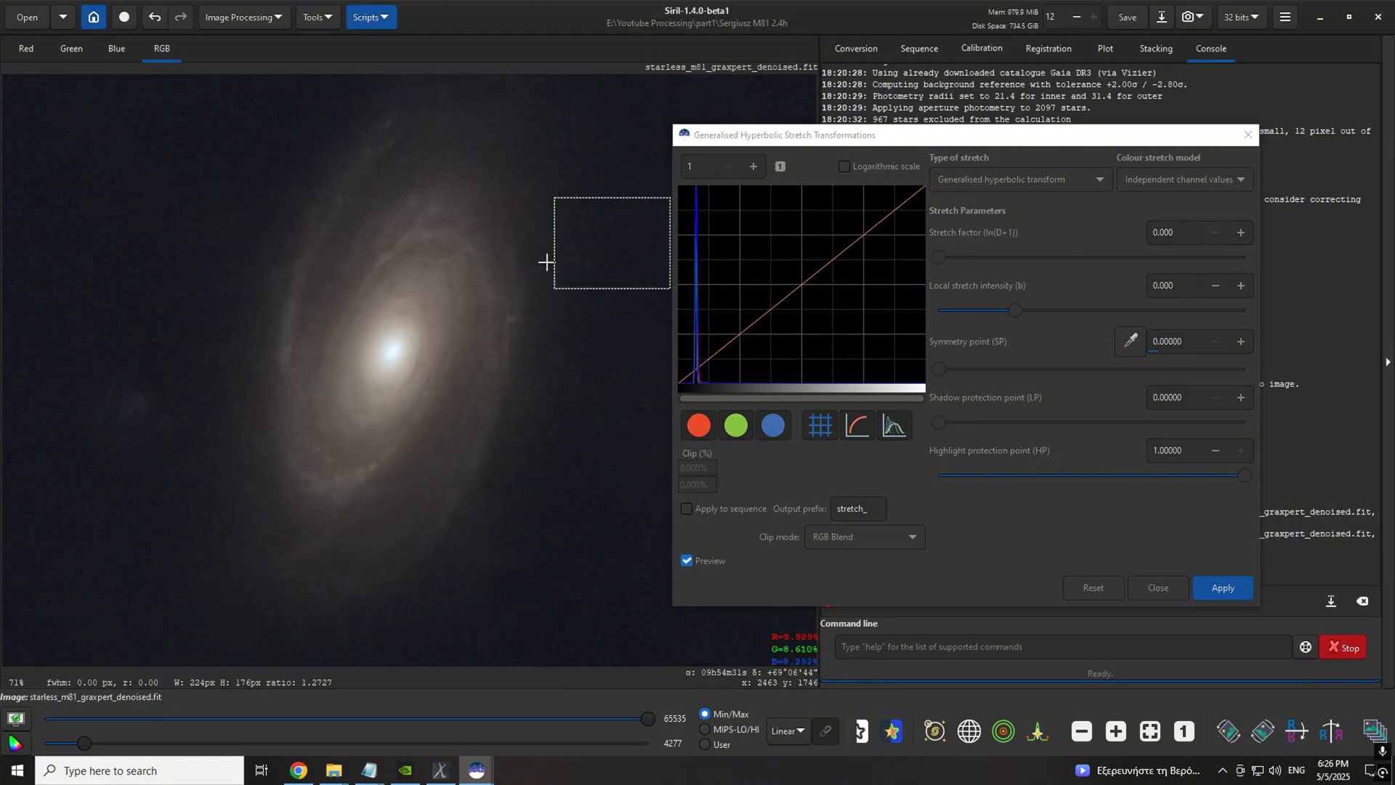
drag(353, 151, 439, 225)
click(1017, 179)
click(996, 218)
click(1128, 291)
drag(938, 257, 965, 258)
scroll(381, 249, down, 3)
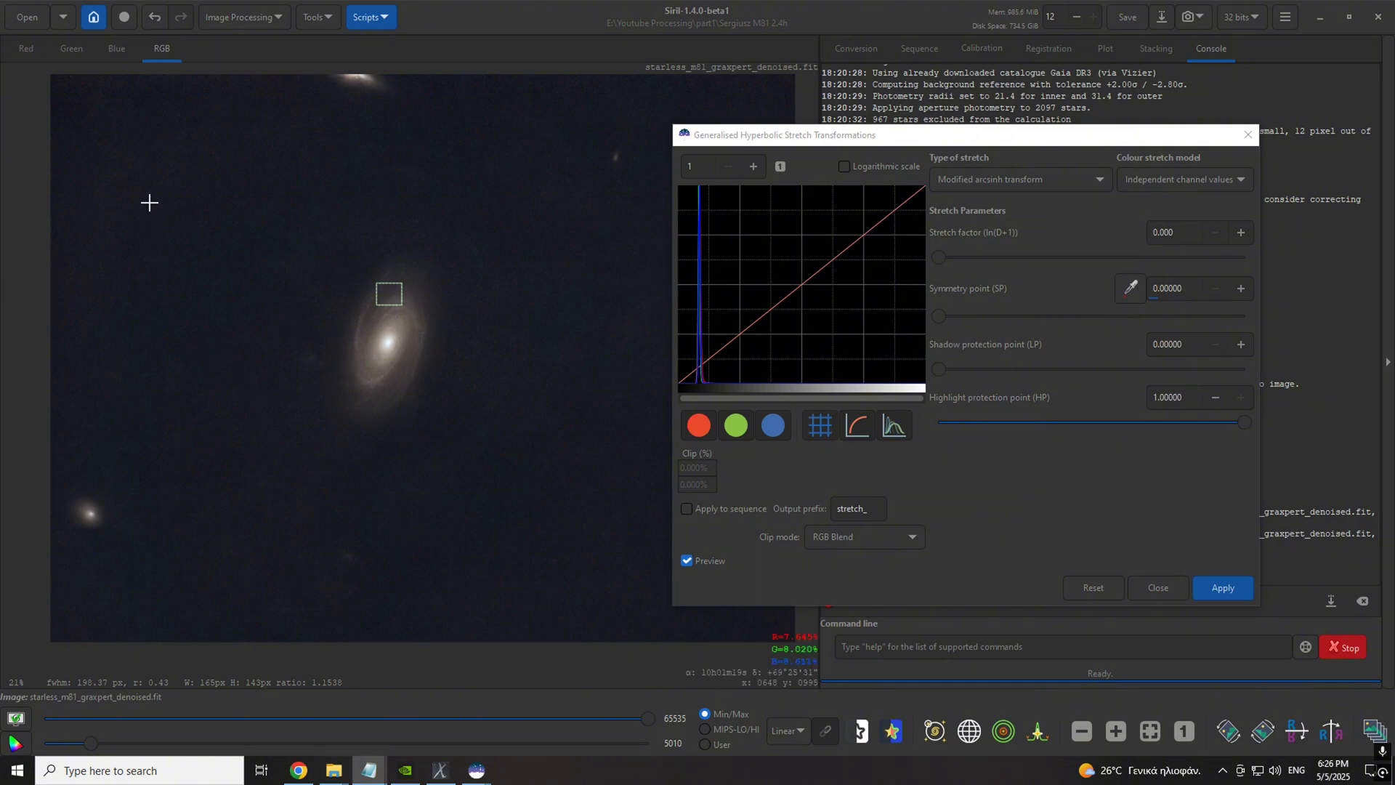
click(1245, 140)
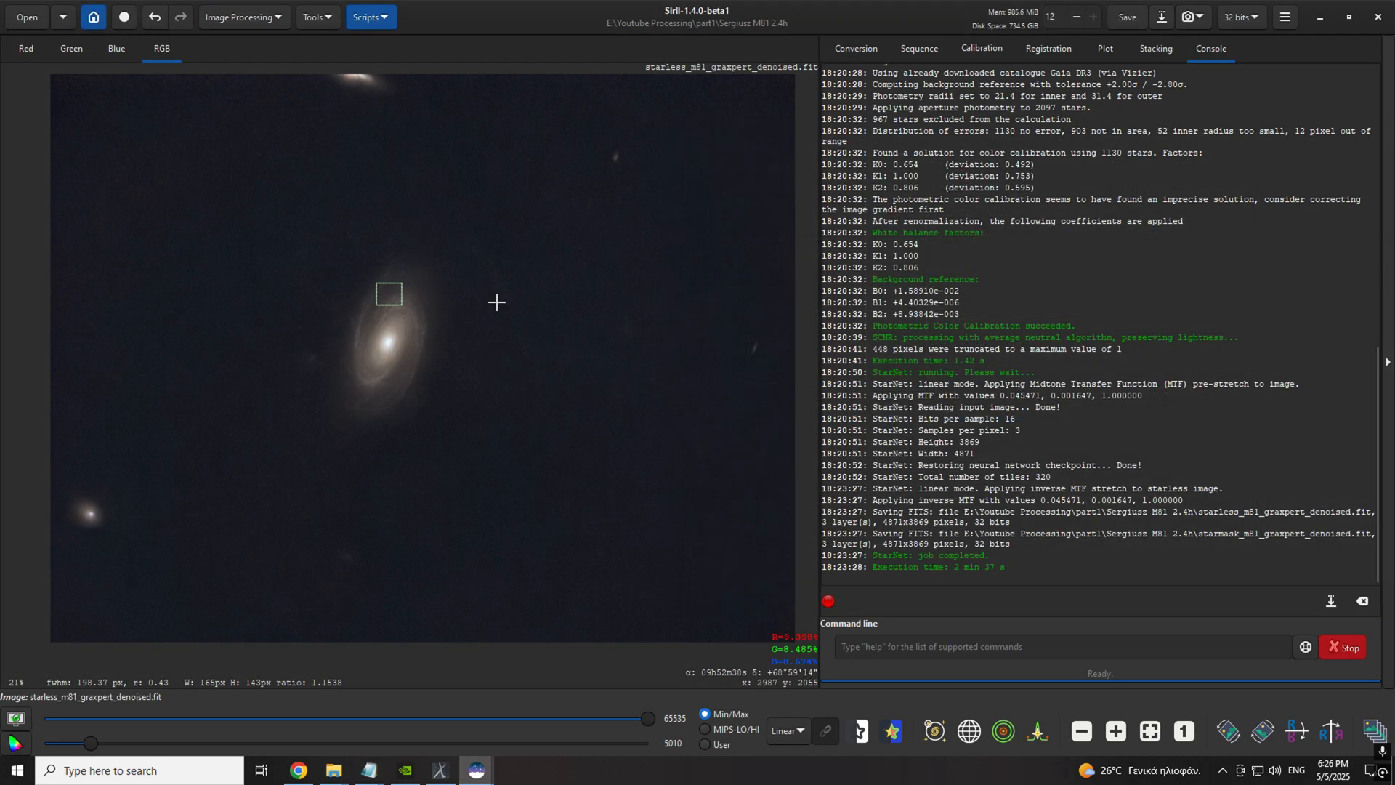
Step: Apply a global color saturation boost with an amount of 0.33 and a slightly raised background factor
click(243, 17)
click(244, 103)
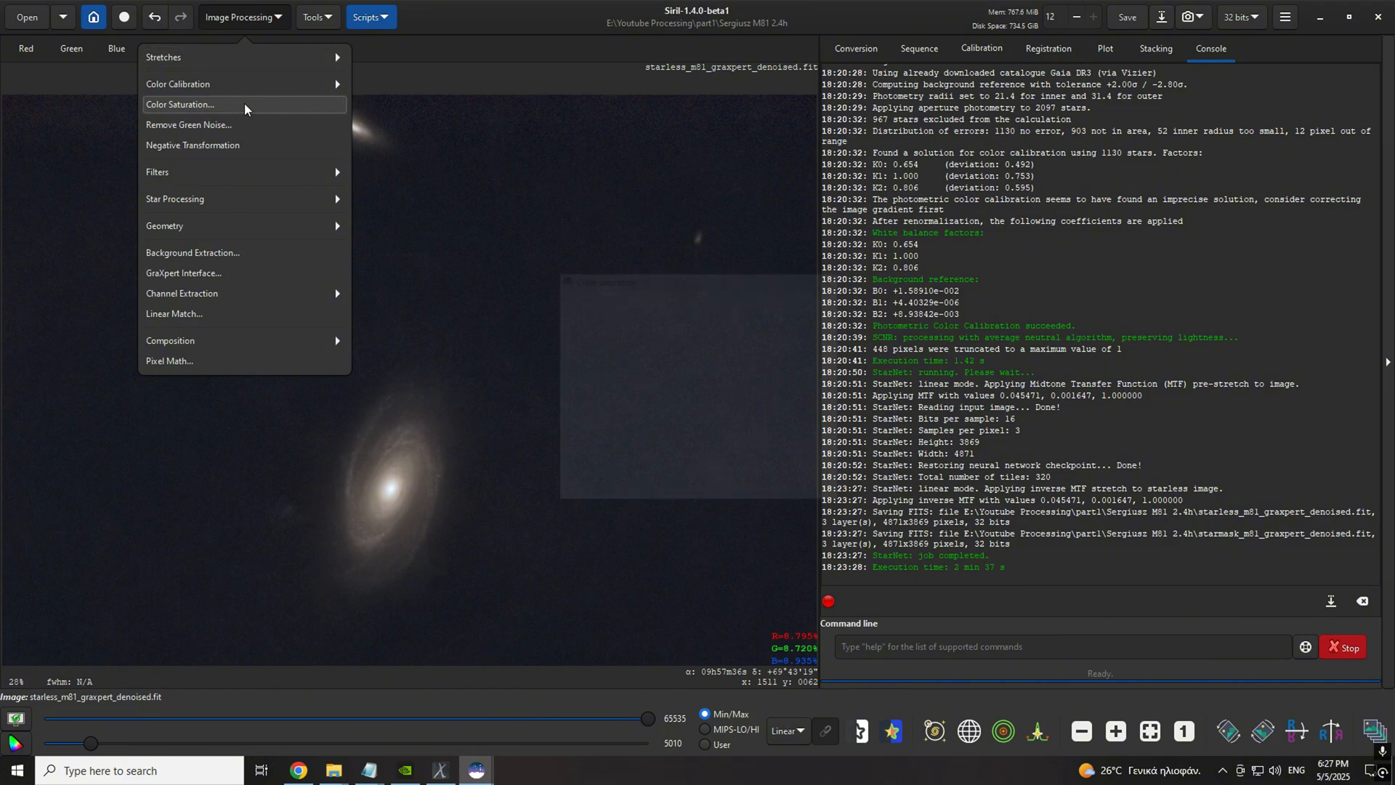
drag(803, 306, 847, 303)
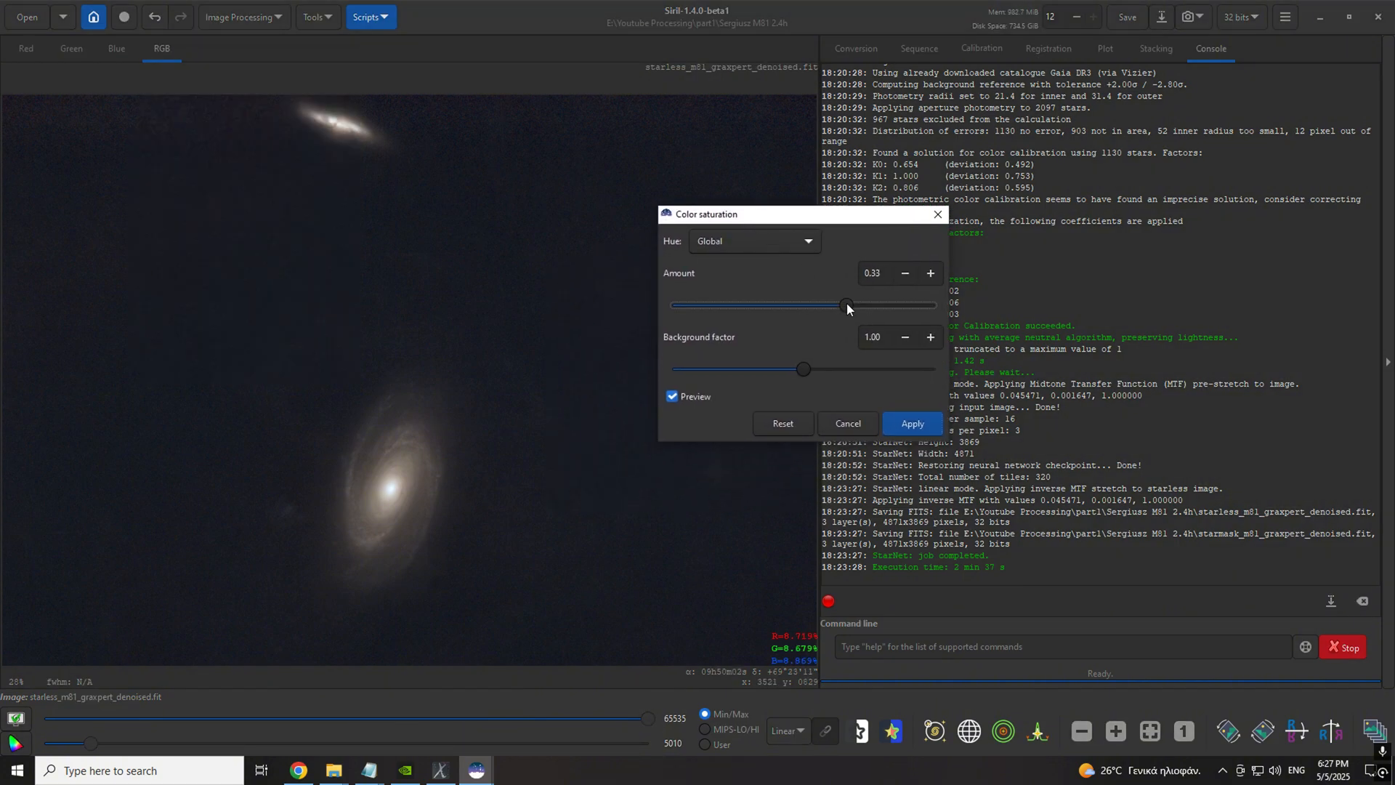
drag(802, 369, 823, 369)
click(912, 427)
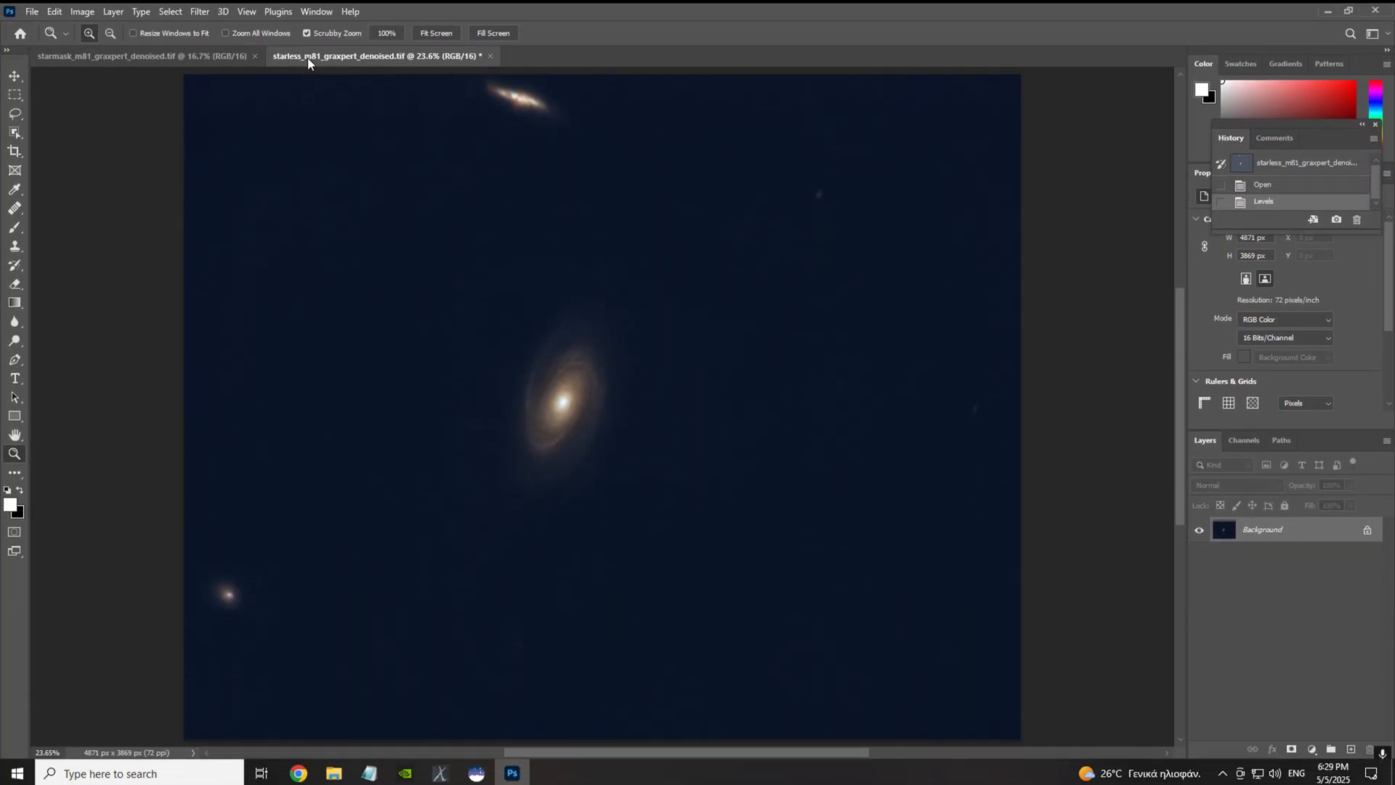
Step: In Photoshop, copy the whole star mask image onto the starless image as a new layer with Screen blending
click(168, 55)
key(ctrl+a)
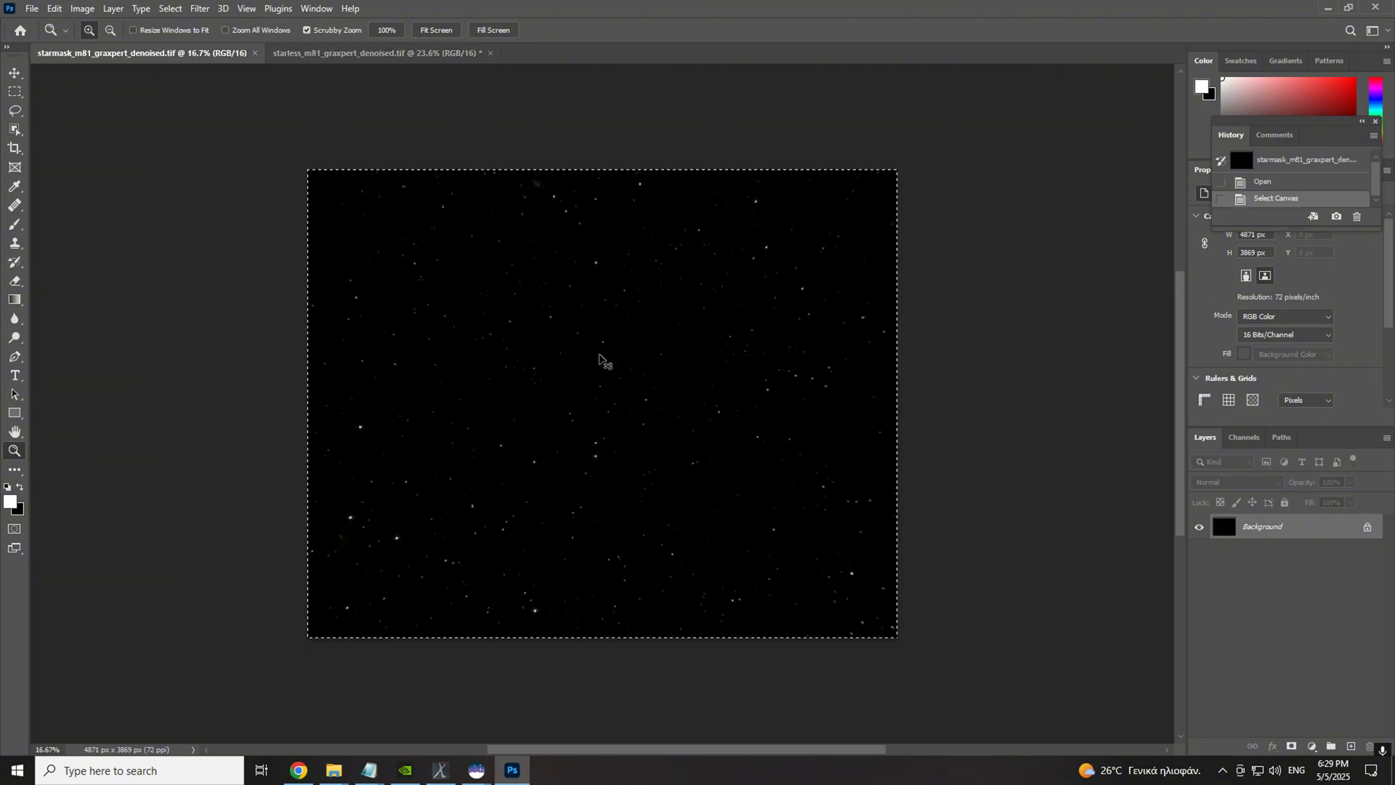
click(385, 55)
key(ctrl+v)
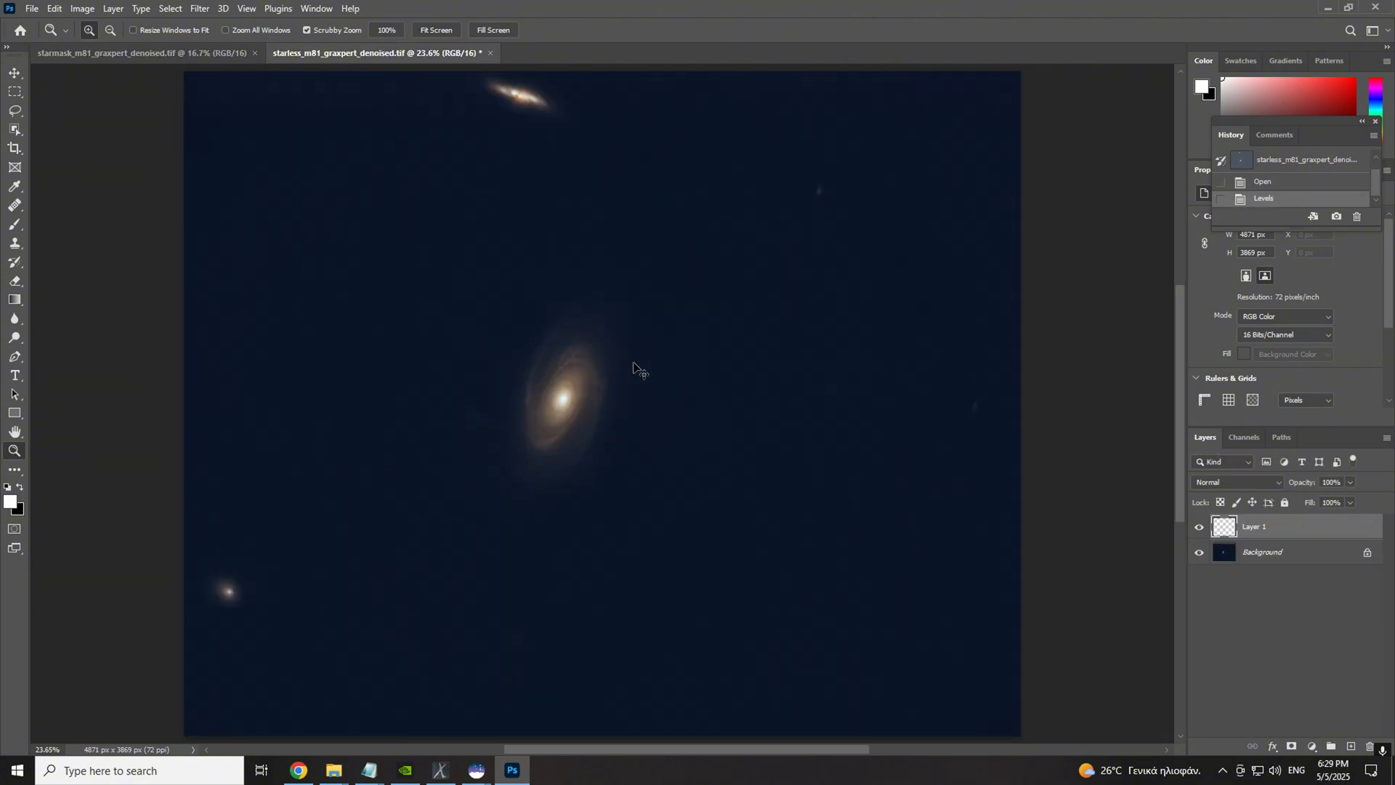
click(1212, 482)
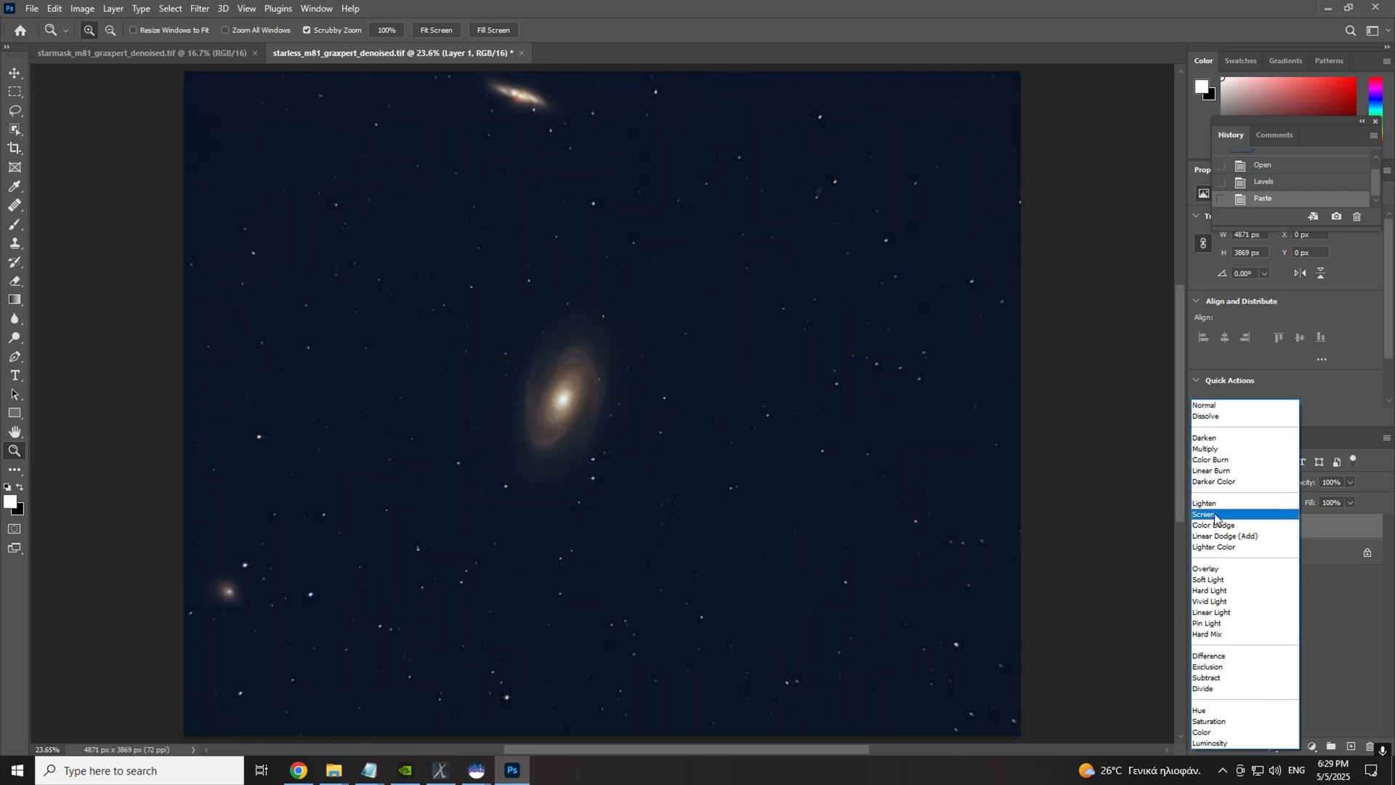
click(1221, 519)
Step: Brighten the star layer with two Levels adjustments, setting the midtones to about 2.06 and then about 1.86
scroll(867, 428, down, 1)
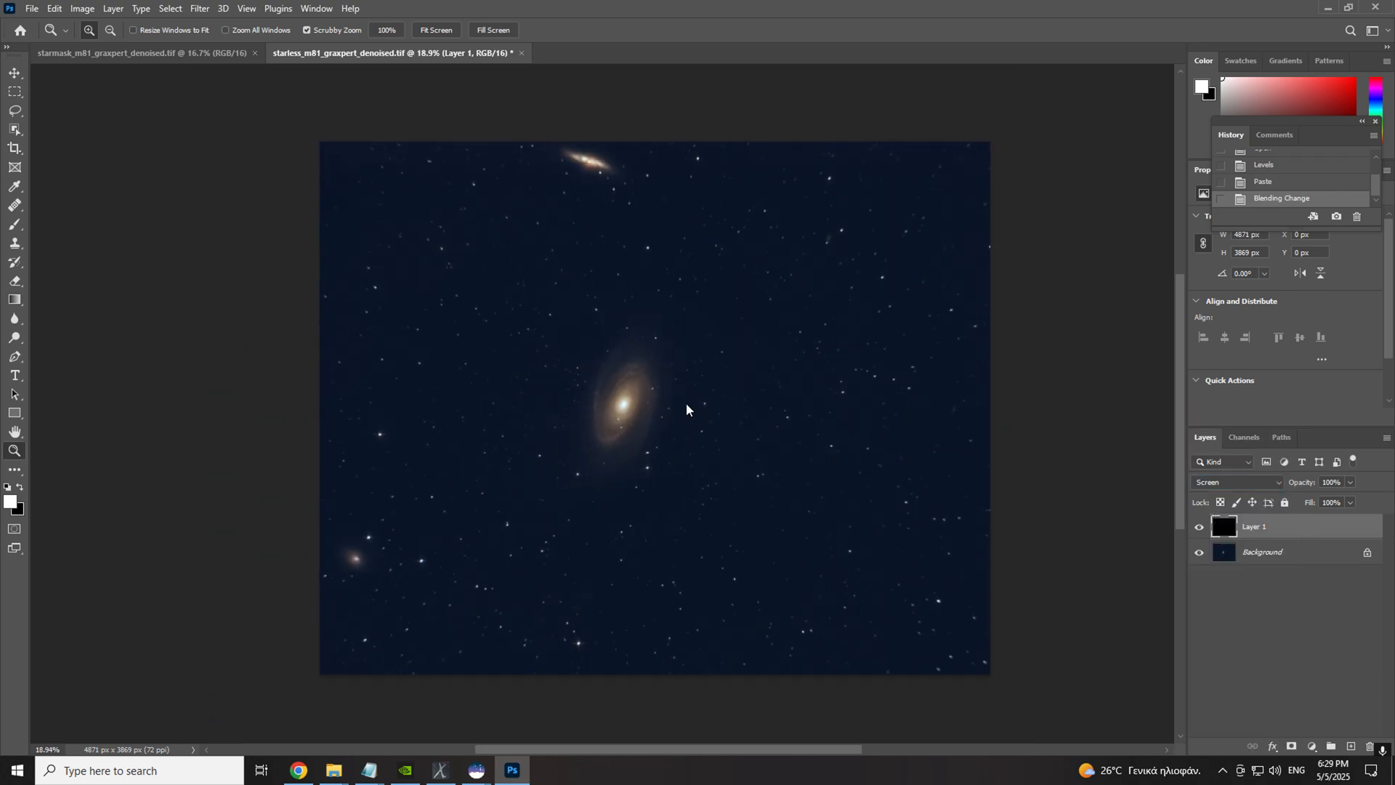
key(ctrl+l)
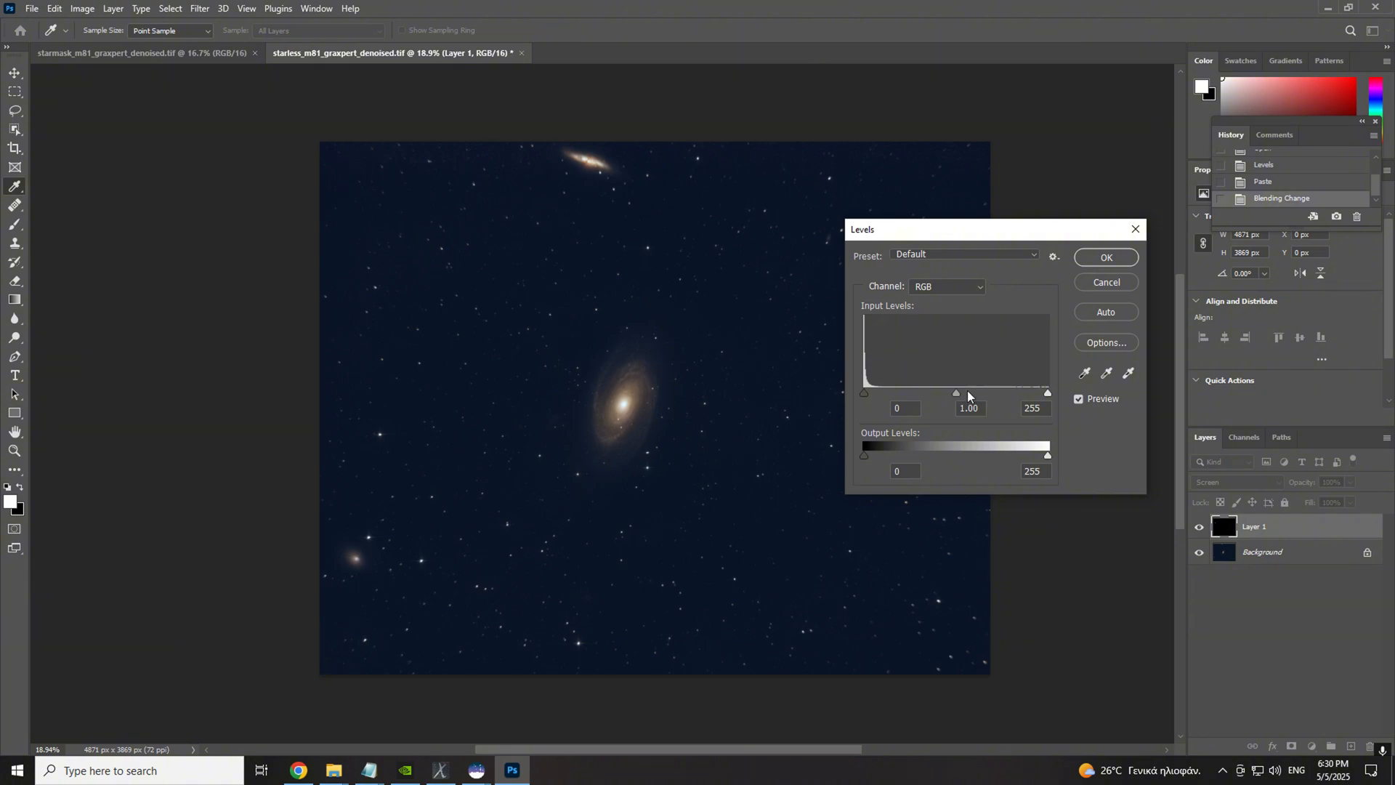
drag(954, 393, 906, 392)
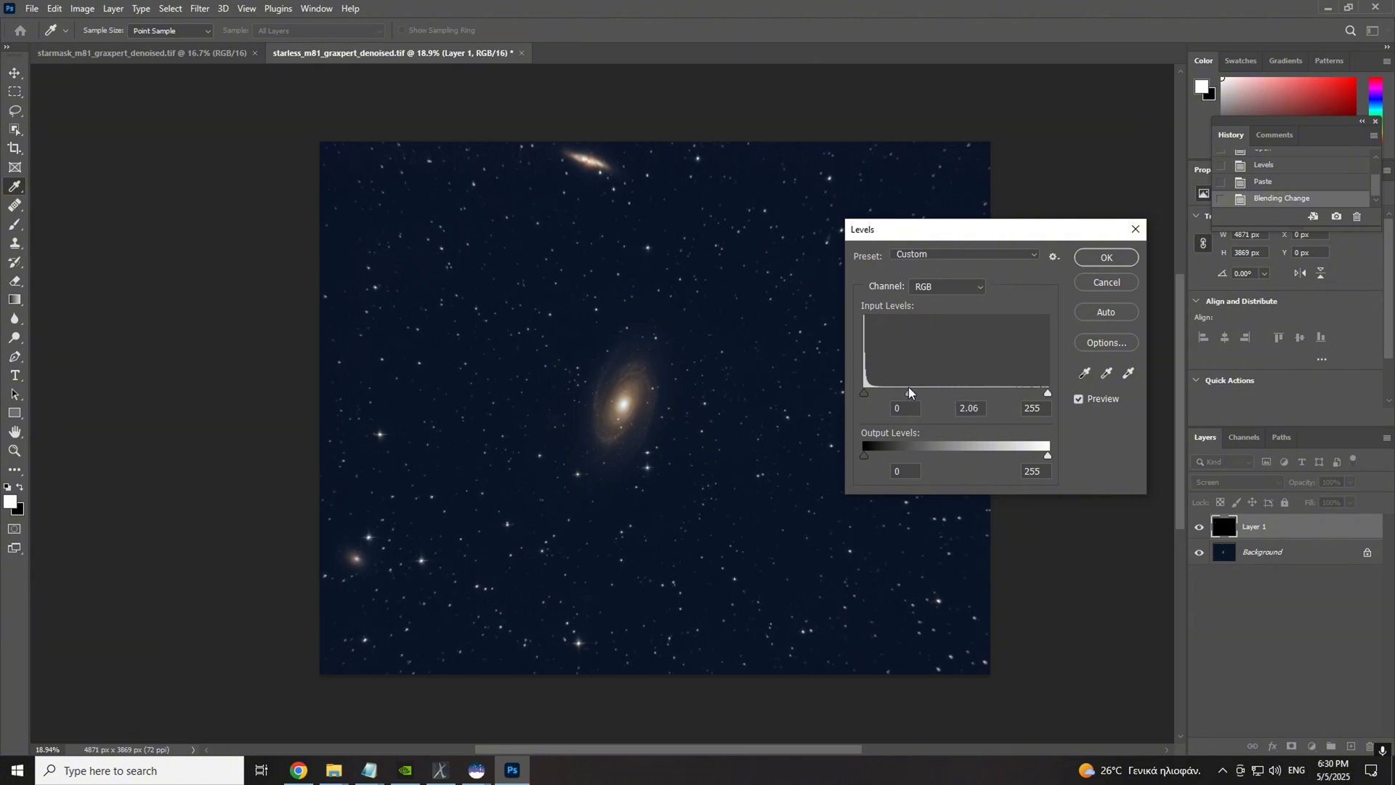
click(1101, 259)
key(ctrl+l)
drag(952, 392, 914, 392)
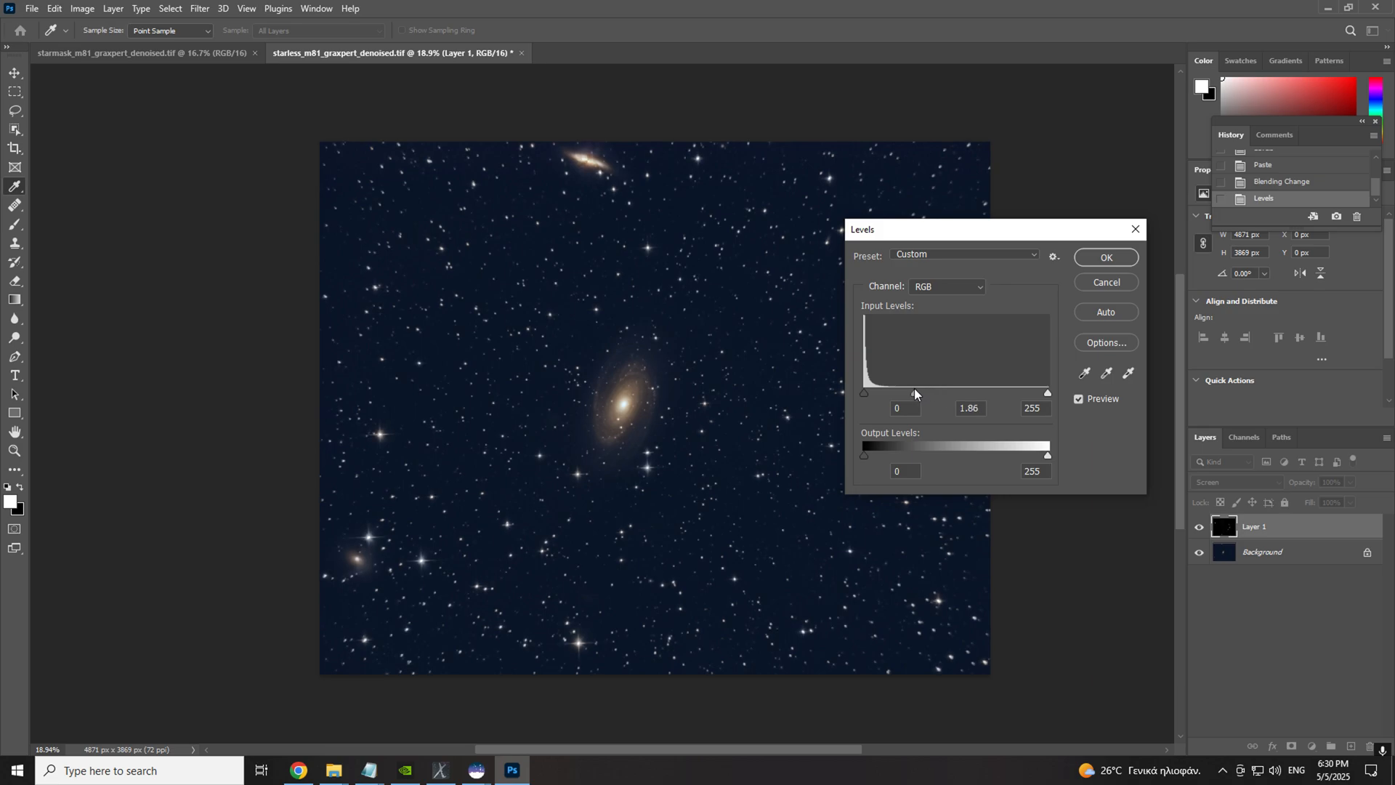
click(1103, 245)
Step: Duplicate the starless Background layer and set the copy's temperature to +23 in the Camera Raw Filter
key(ctrl+j)
key(z)
drag(583, 354, 680, 381)
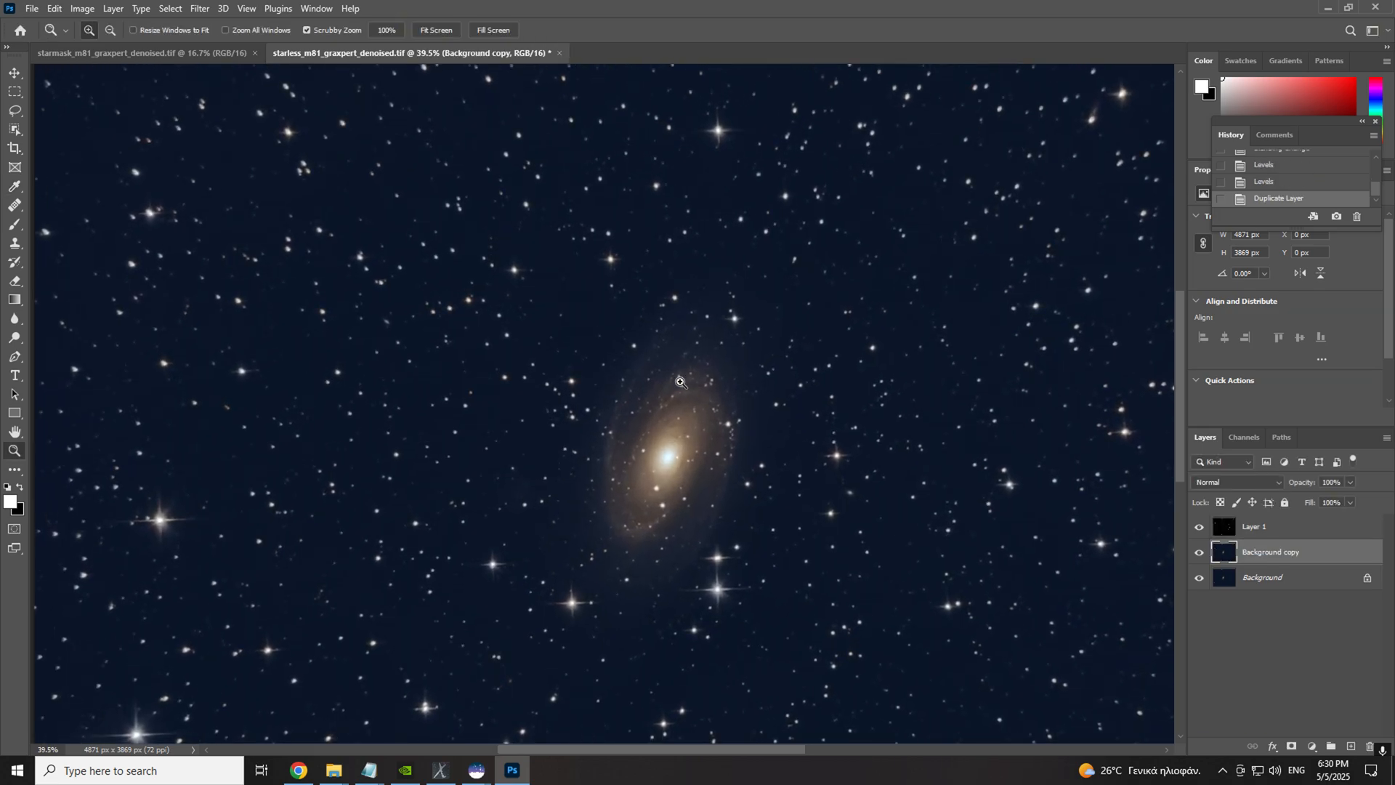
click(199, 8)
click(231, 121)
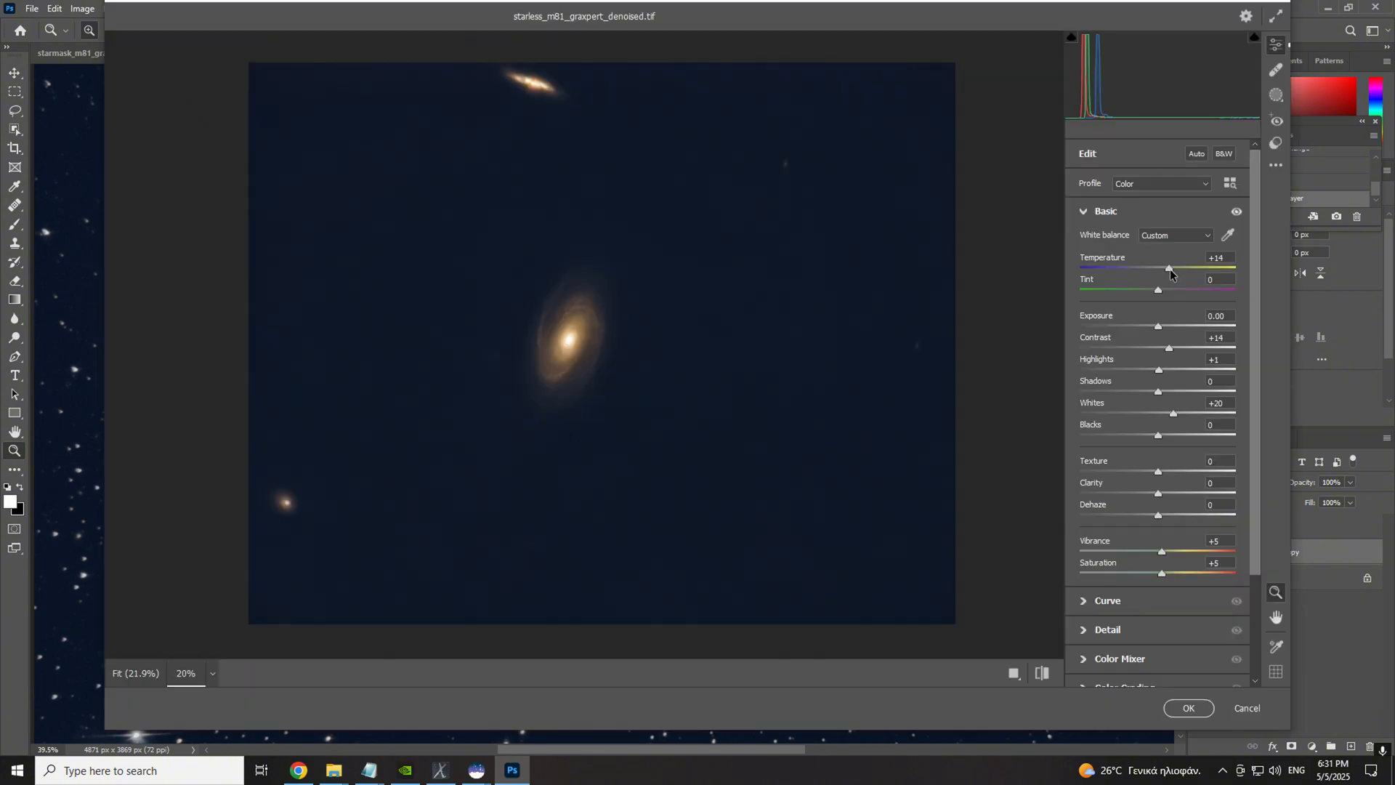
drag(1170, 269, 1177, 268)
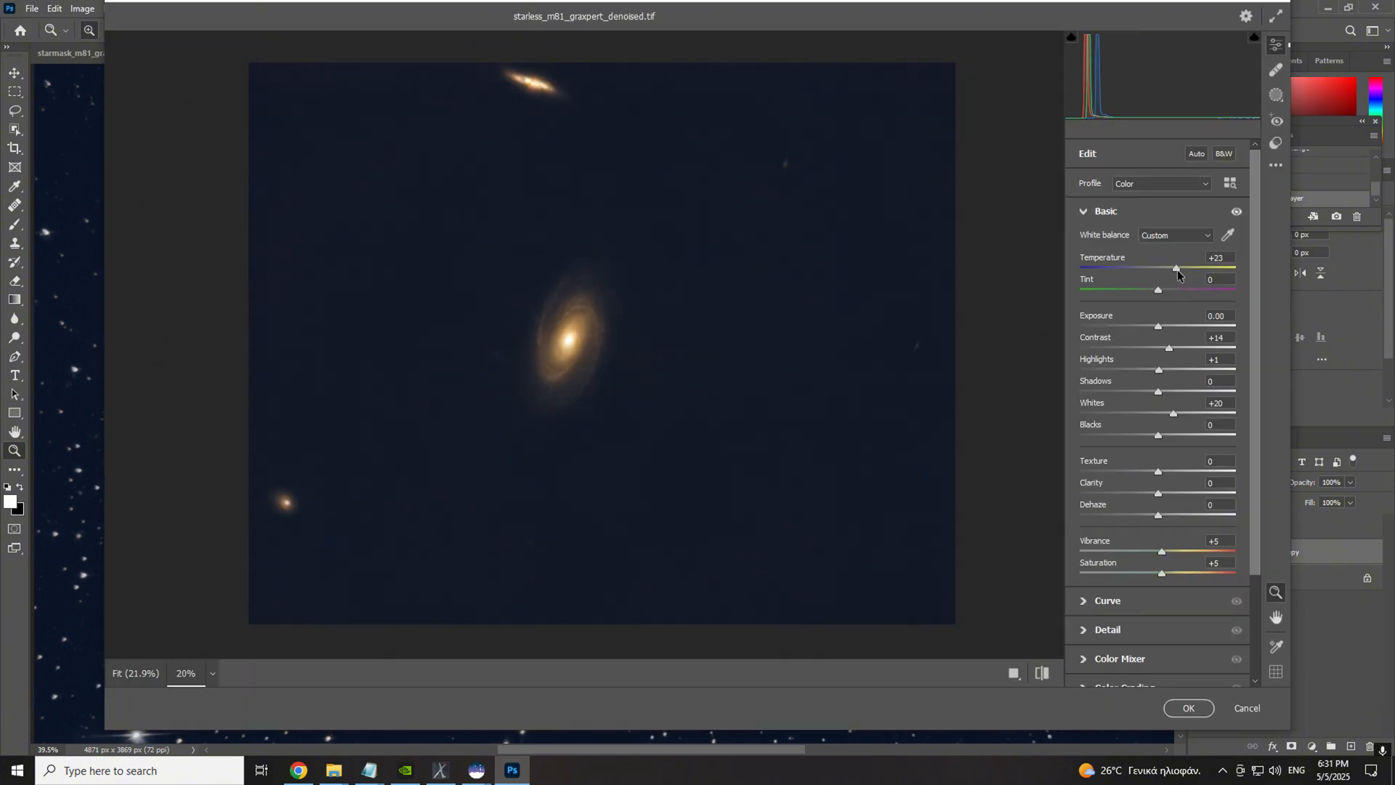
Step: Examine the main galaxy's core and spiral arms and the elongated companion galaxy close up in the Camera Raw preview
click(571, 327)
scroll(657, 329, up, 3)
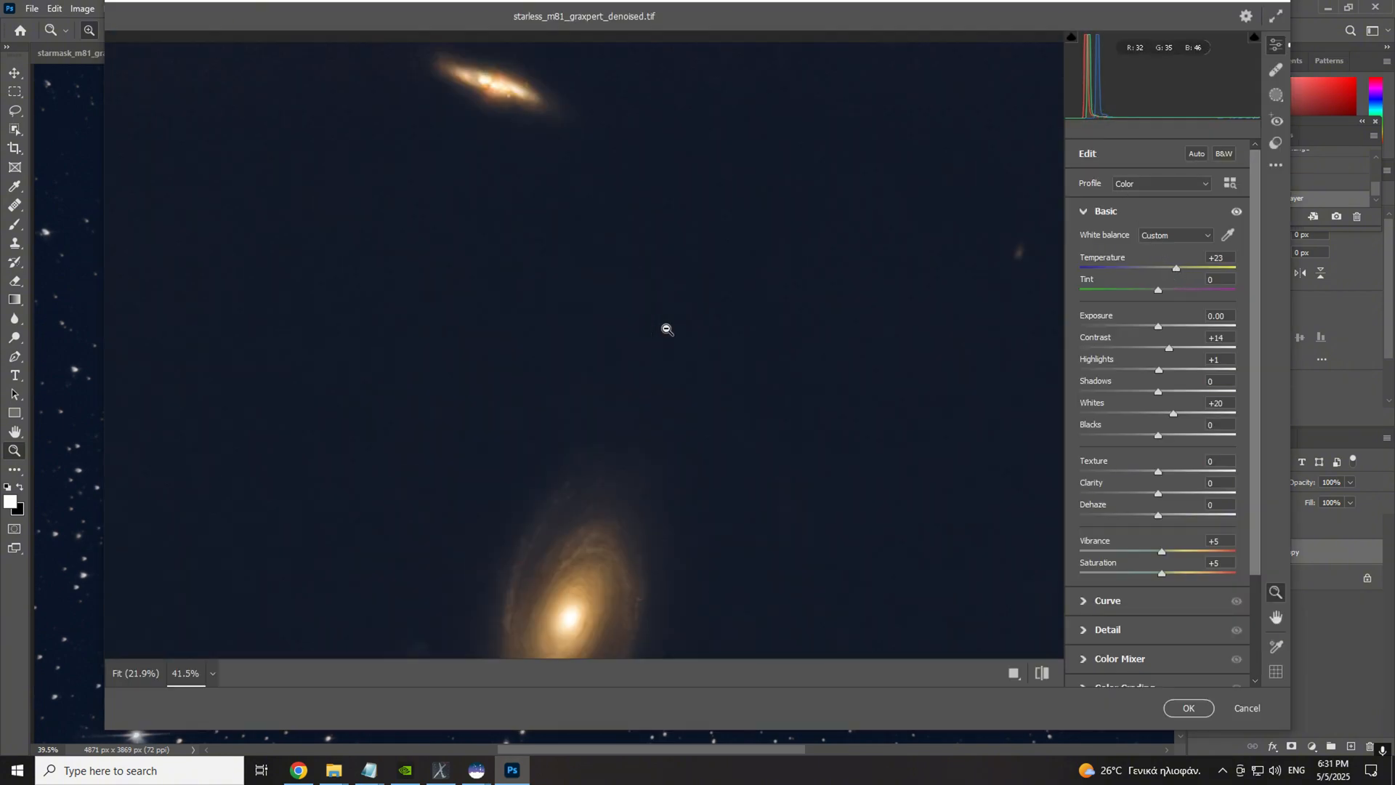
scroll(697, 356, down, 6)
scroll(472, 509, up, 5)
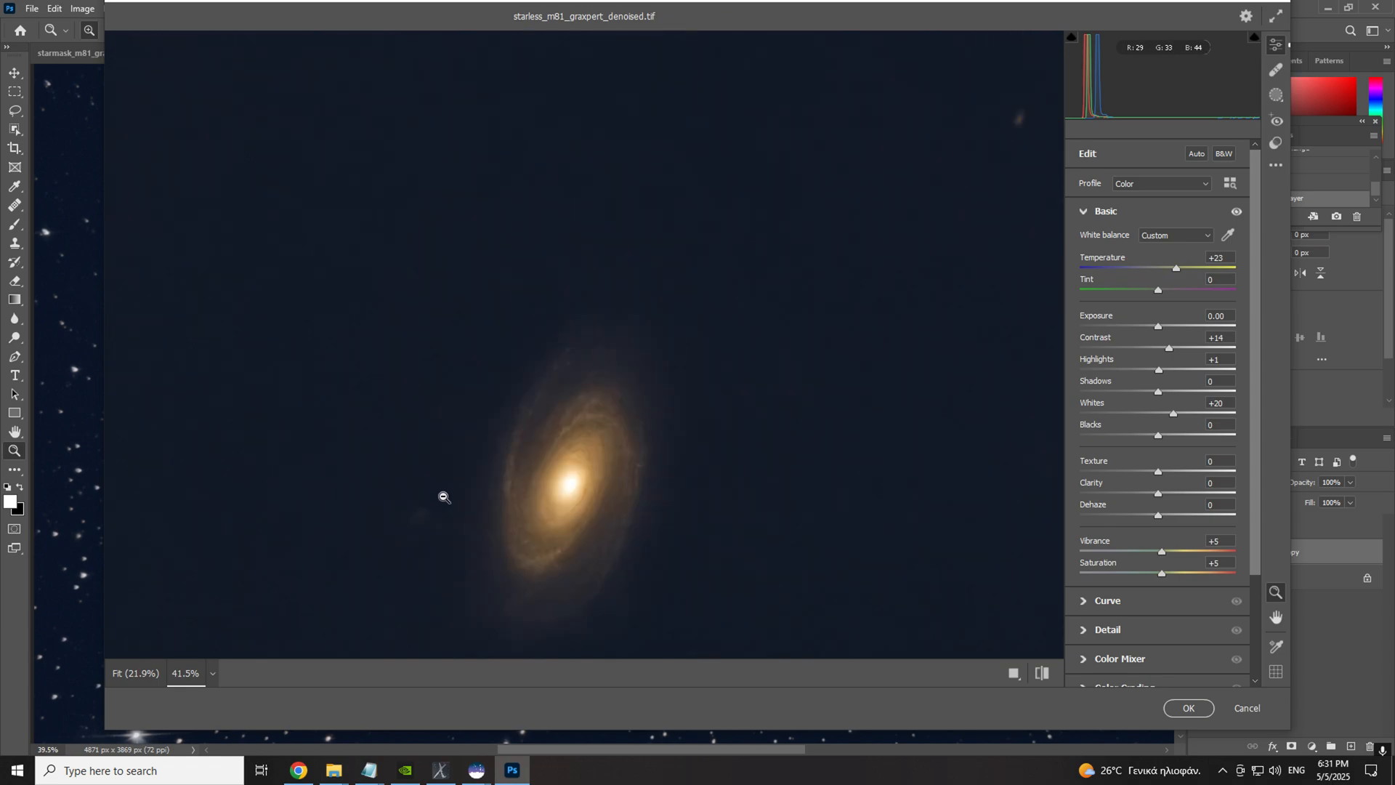
right_click(610, 254)
click(700, 174)
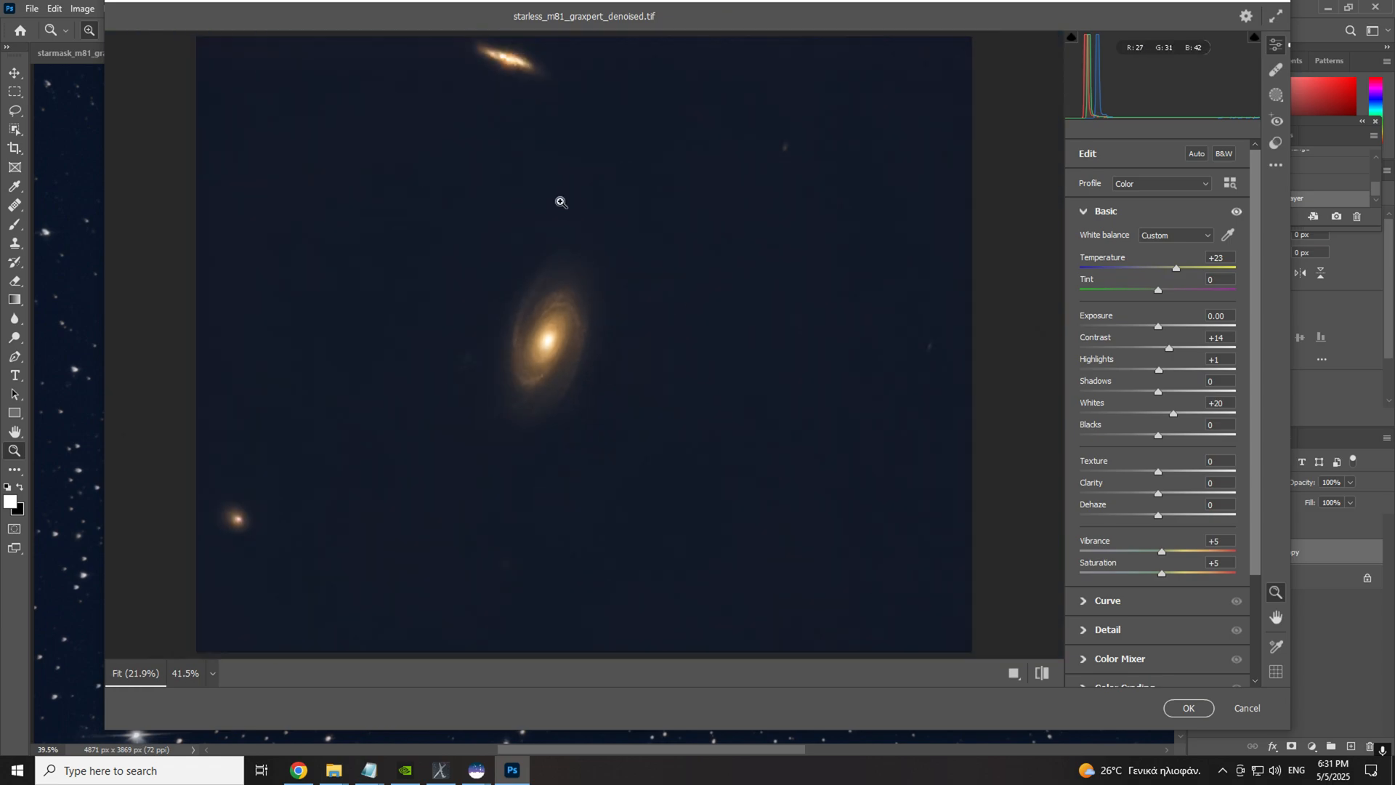
scroll(562, 64, up, 2)
scroll(607, 128, up, 5)
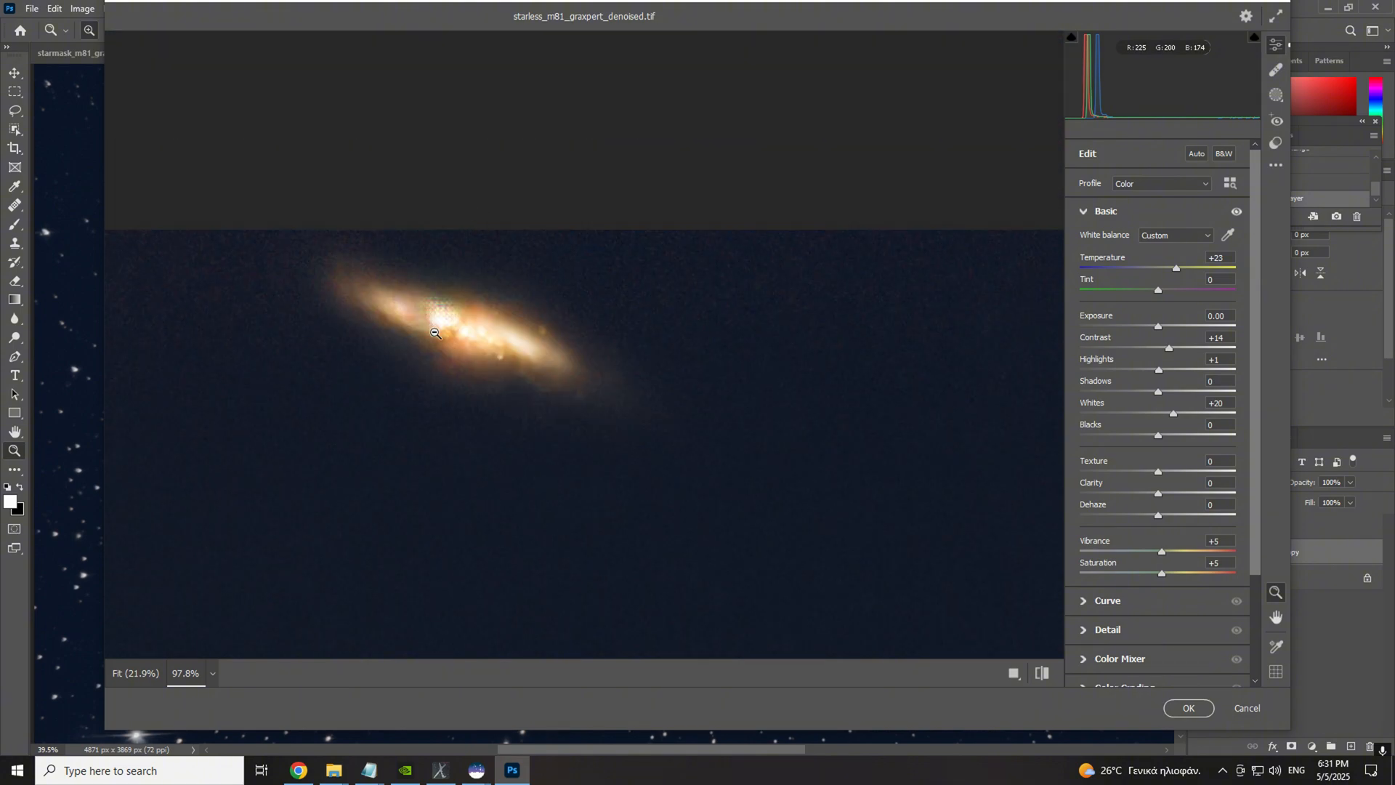
right_click(512, 351)
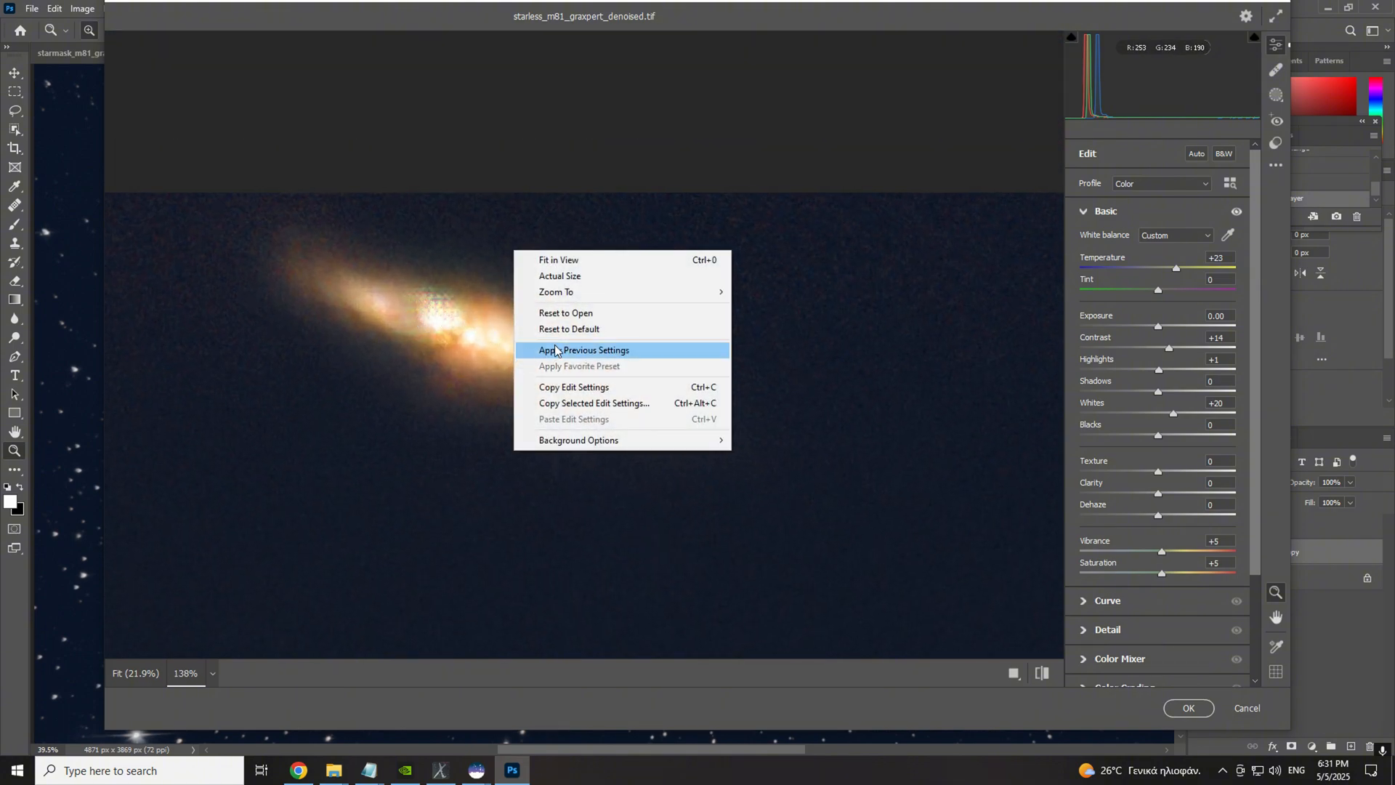
click(569, 259)
scroll(646, 206, up, 3)
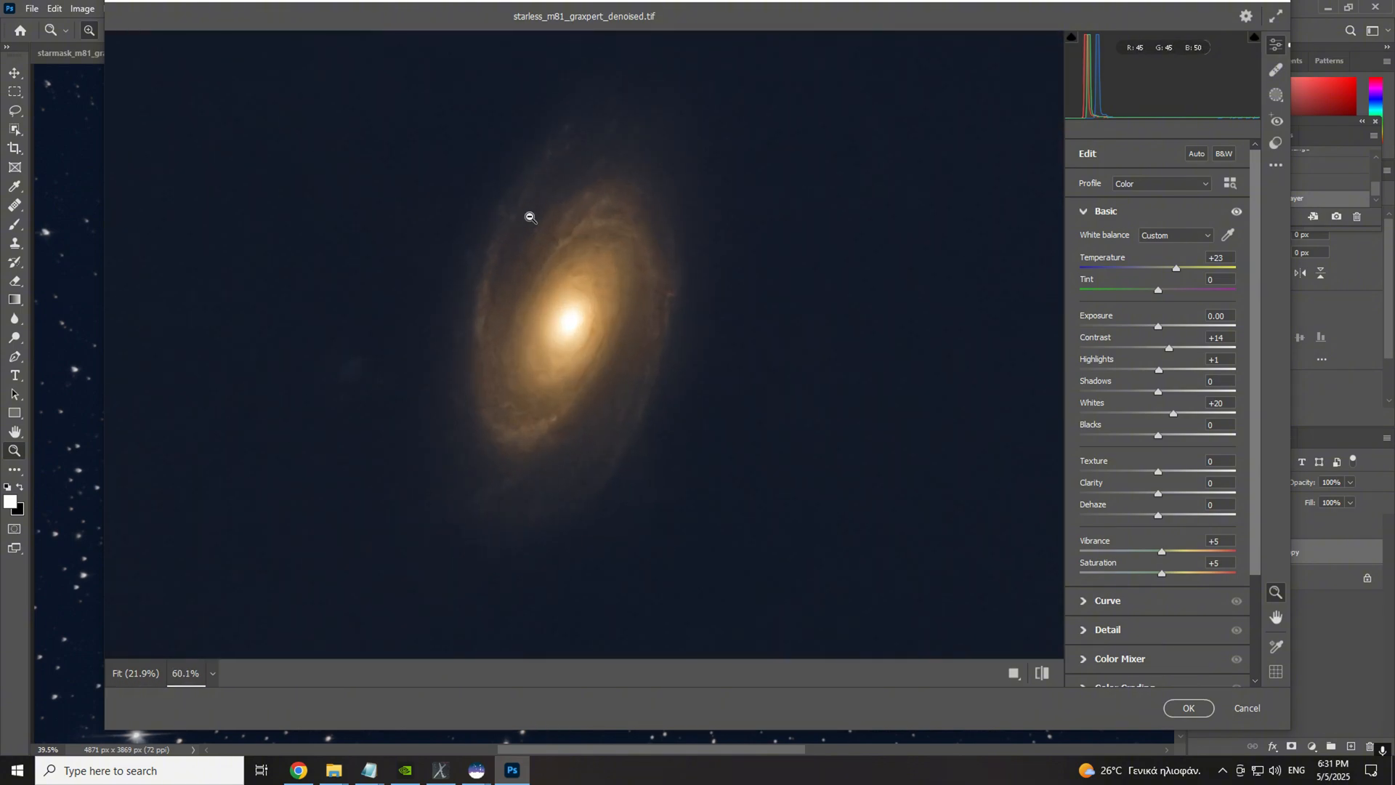
right_click(758, 427)
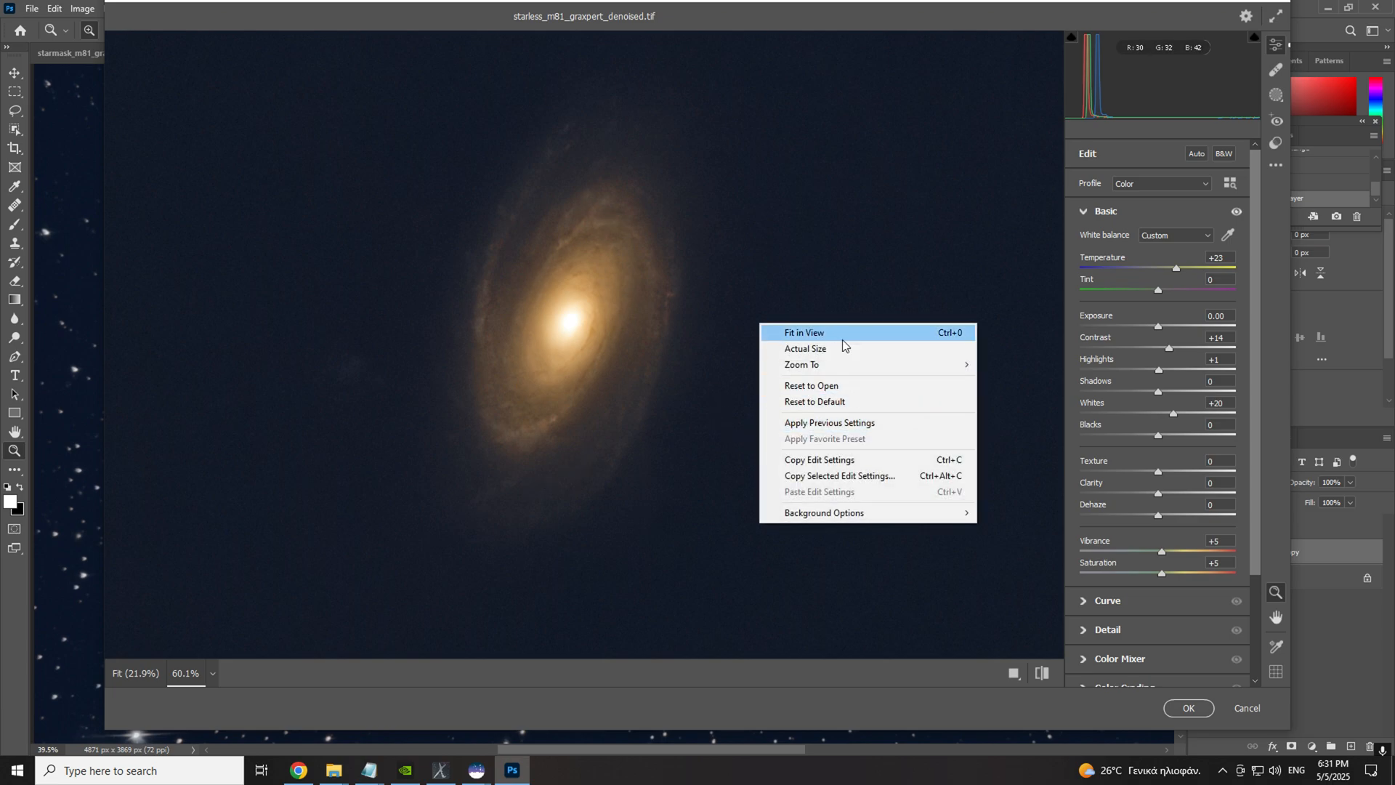
click(843, 338)
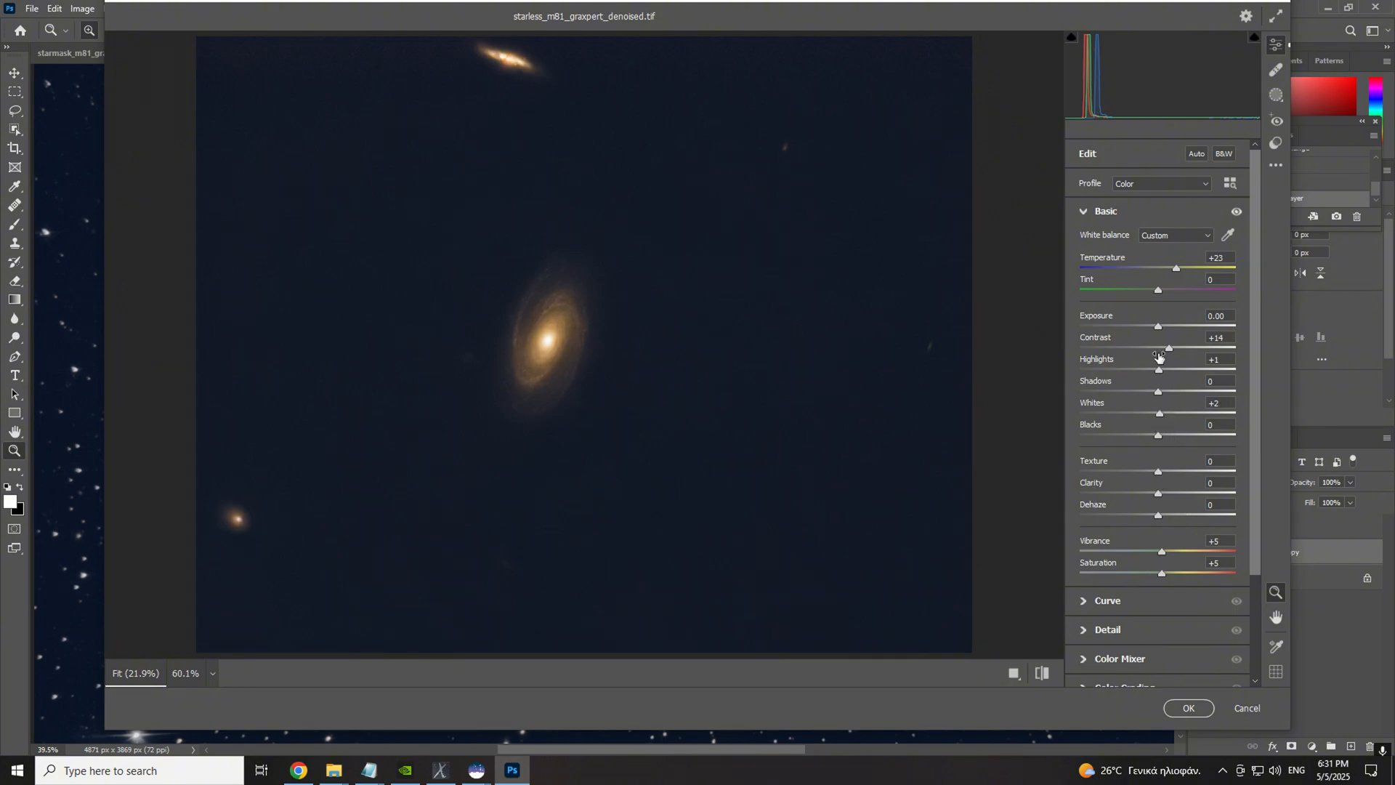
Step: Apply the Camera Raw adjustments with contrast +14, highlights +1, whites +2, vibrance +5 and saturation +5, and fit the image on screen
scroll(1161, 367, down, 5)
key(Return)
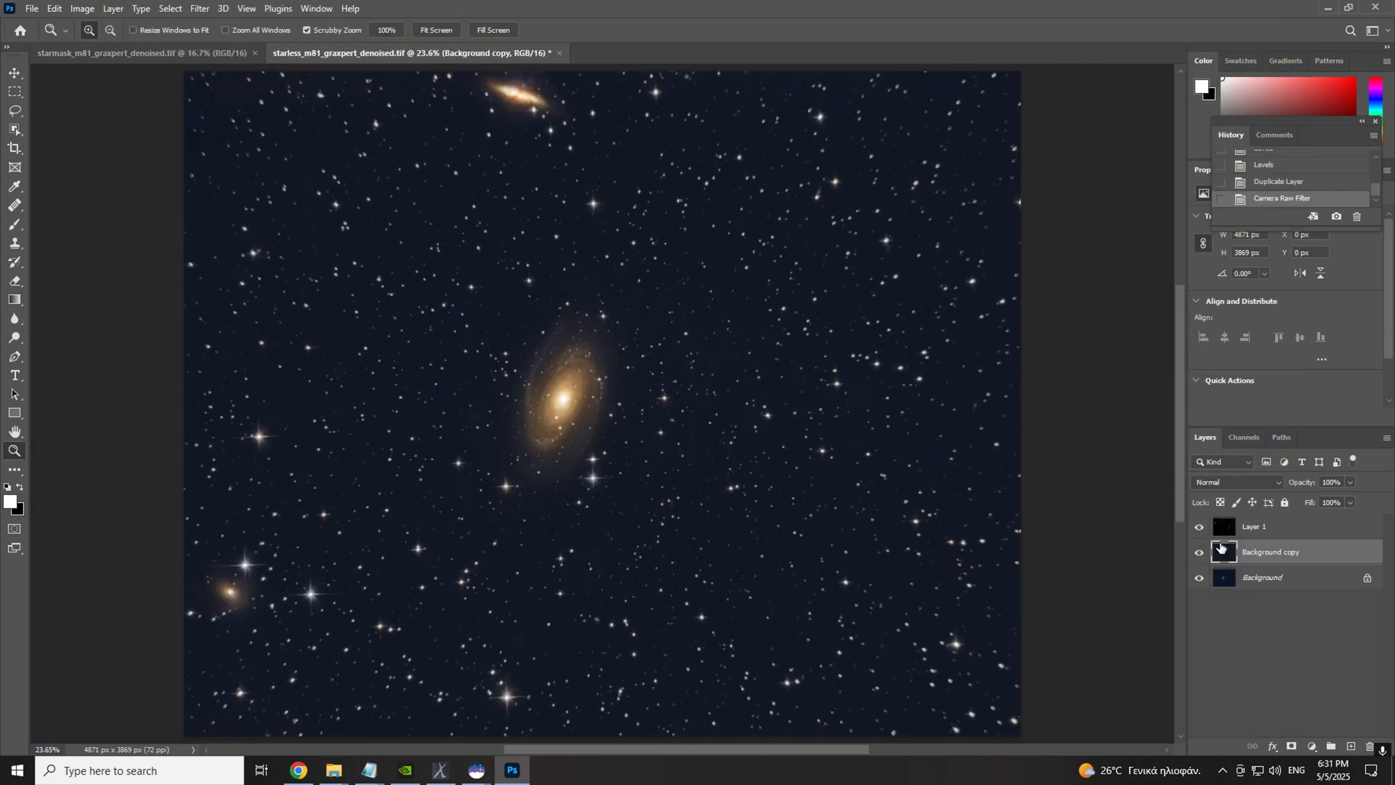
click(762, 414)
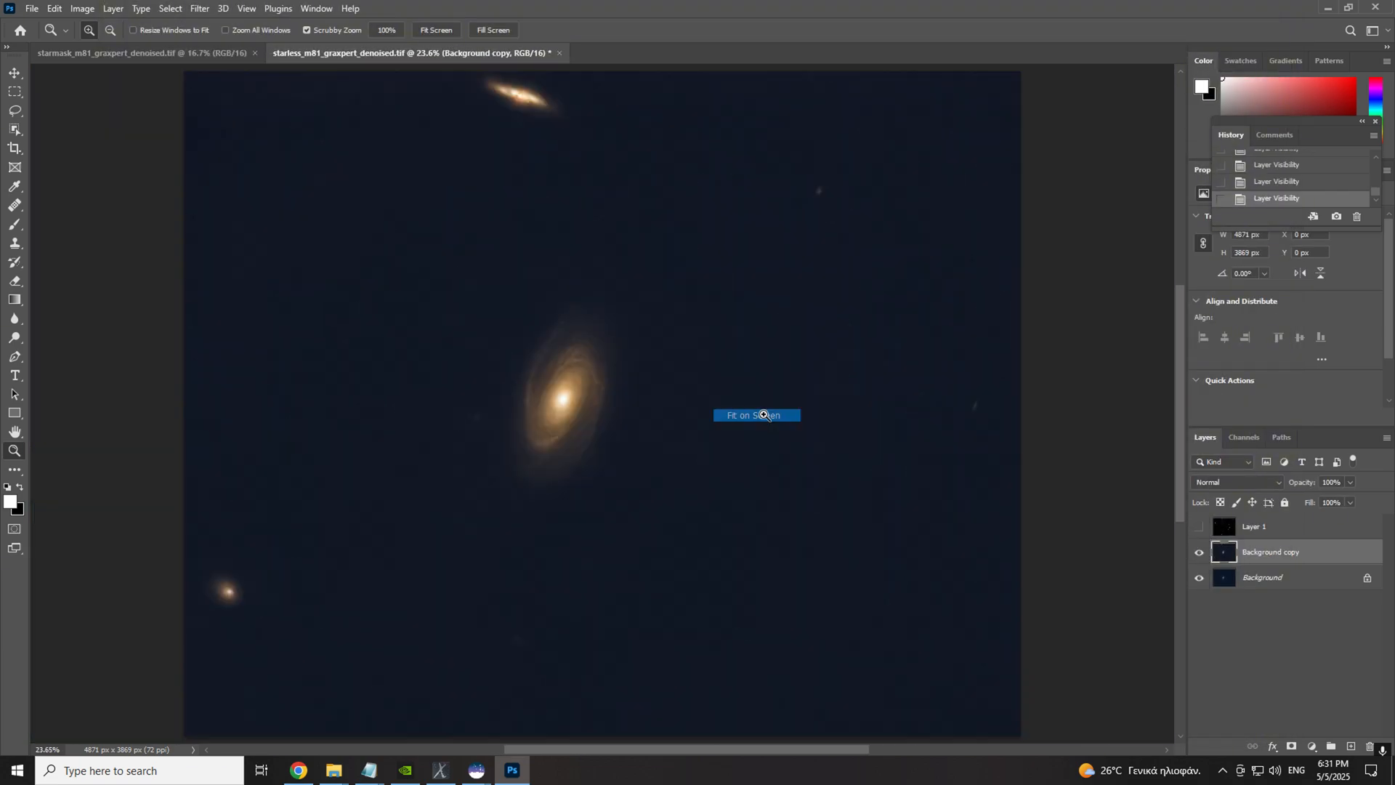
key(ctrl+l)
click(1105, 311)
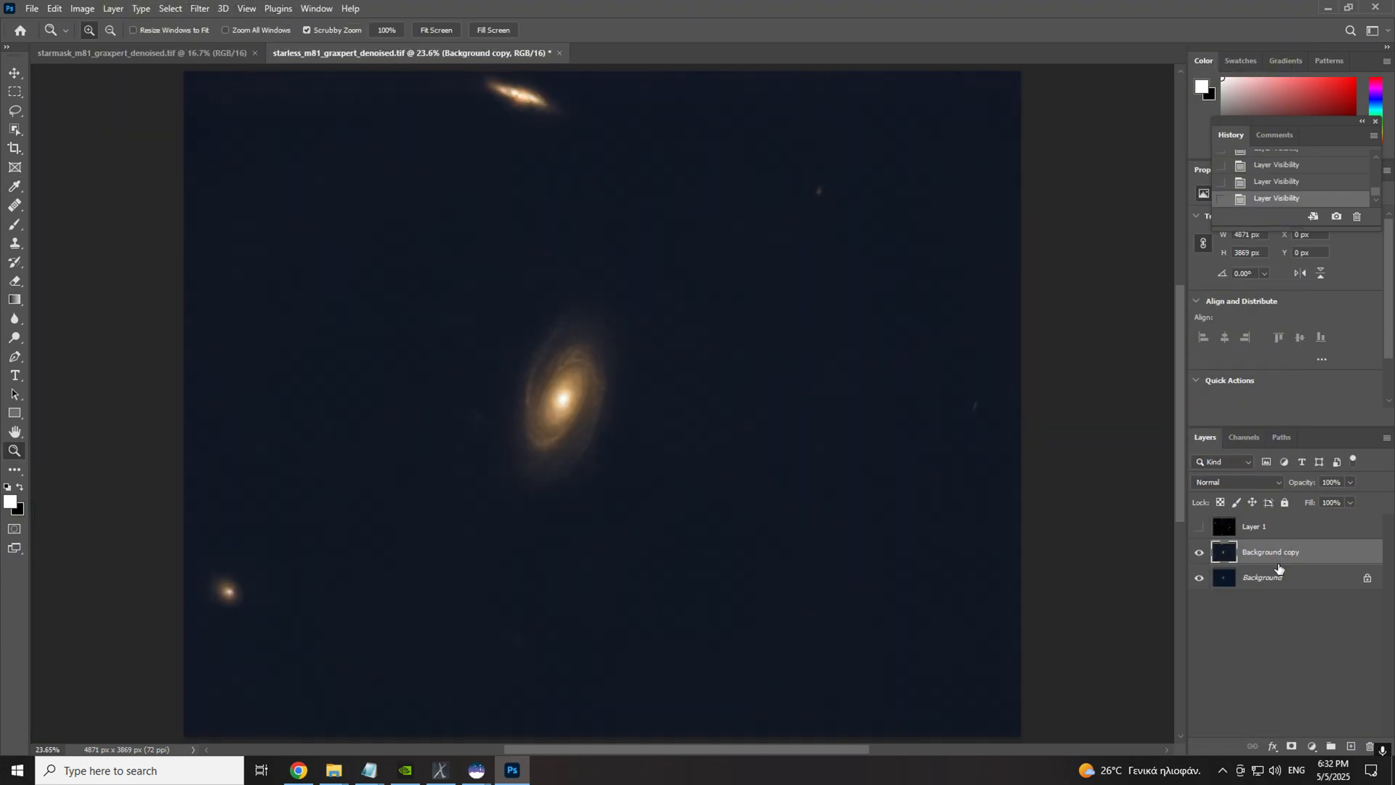
Step: Duplicate the Background copy layer and sharpen the duplicate with Unsharp Mask
key(ctrl+j)
click(200, 8)
click(458, 331)
Step: Apply a High Pass filter with a 61.1-pixel radius to Background copy 2 and set its blending to Soft Light
click(200, 8)
mouse_move(326, 315)
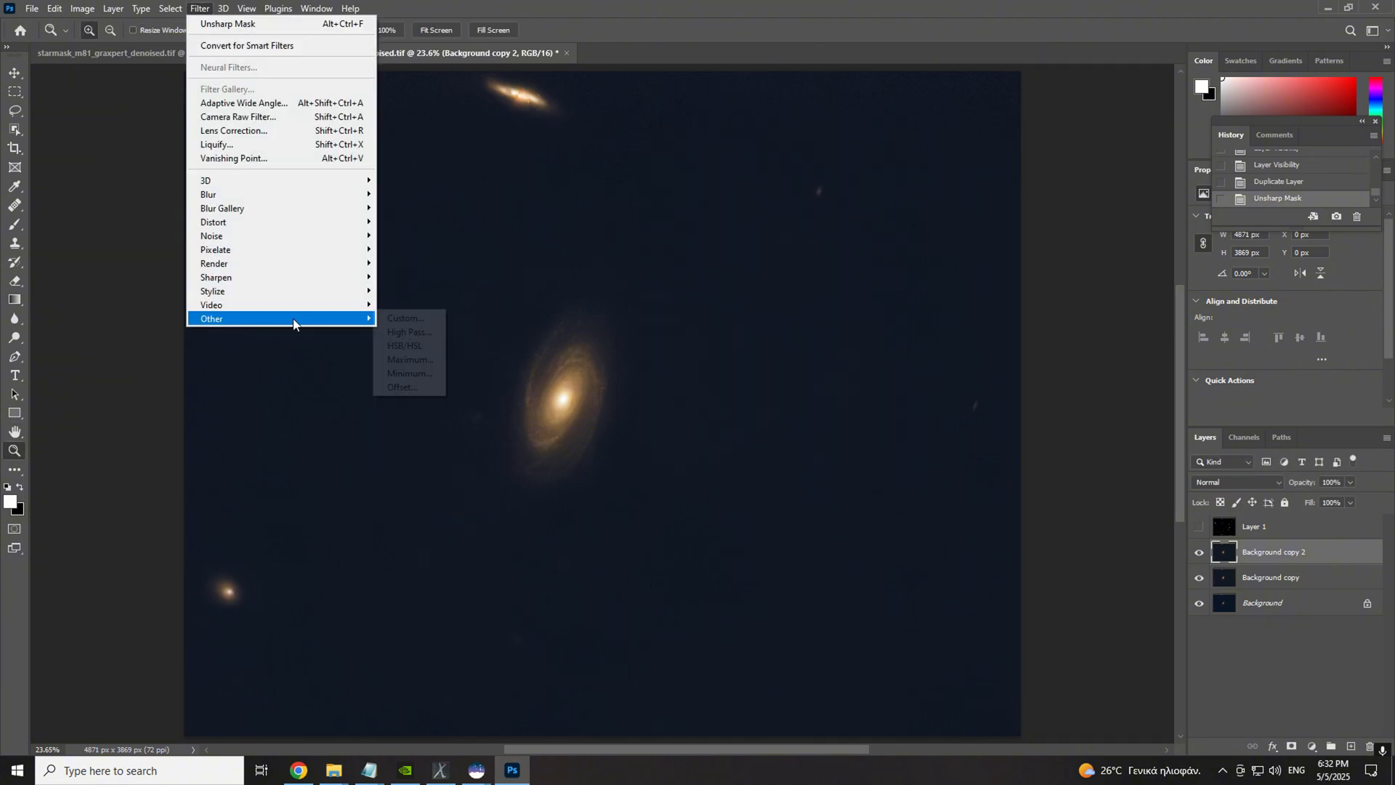
click(405, 335)
drag(701, 162, 872, 159)
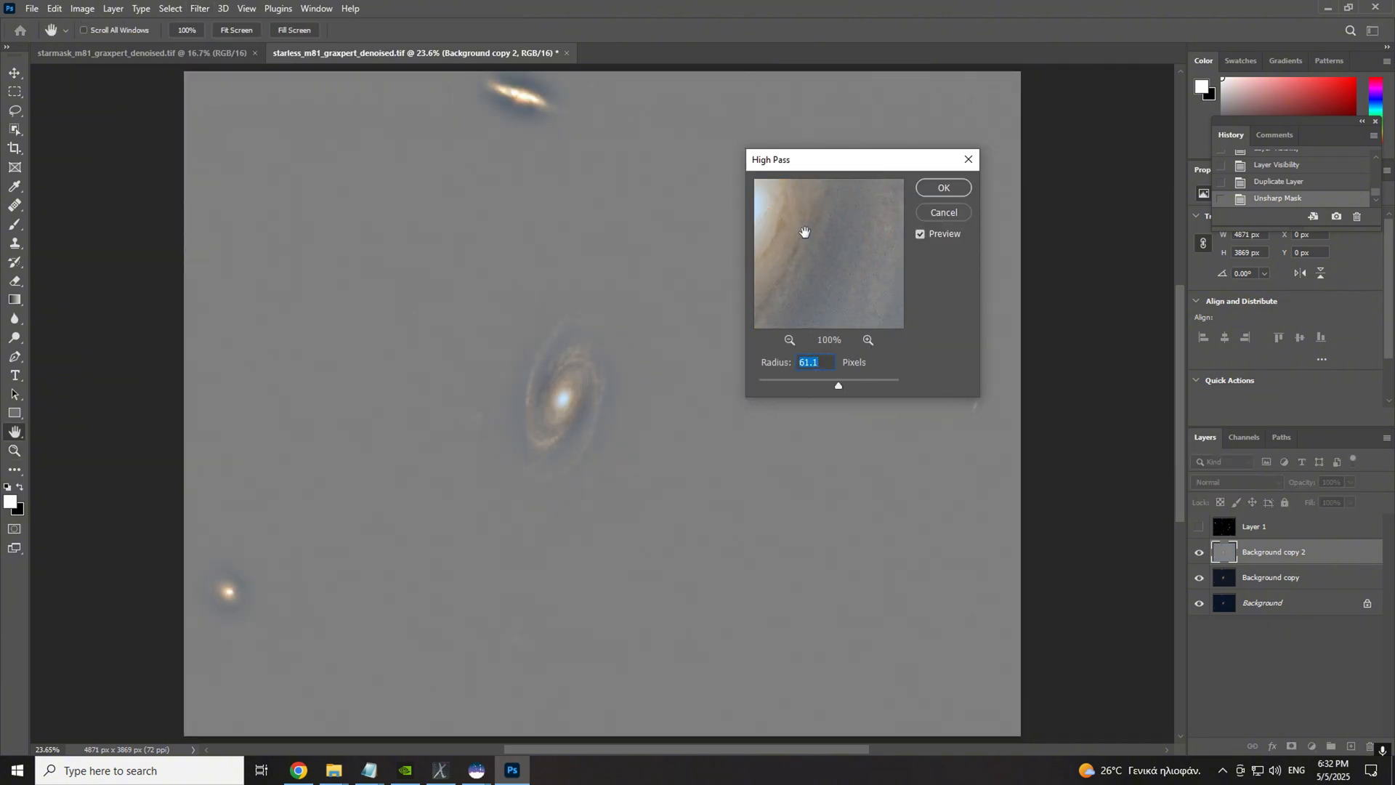
drag(775, 311, 836, 254)
click(943, 187)
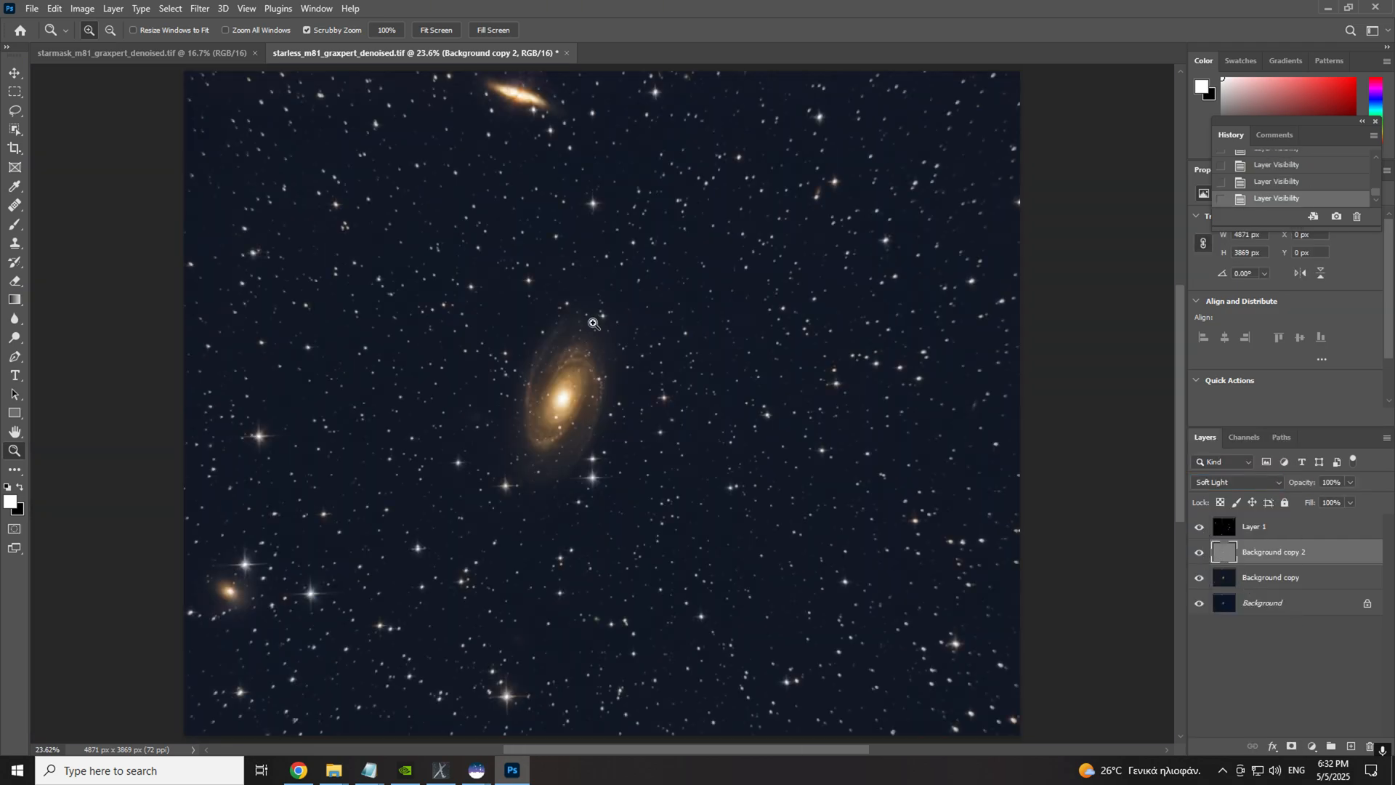
Step: Stamp the visible layers into a new merged layer with the star layer hidden, and show the star layer again
key(ctrl+l)
key(Escape)
click(1199, 527)
key(ctrl+alt+shift+e)
click(1199, 526)
Step: Examine the main galaxy and its surrounding stars close up in the stamped image
mouse_move(578, 369)
mouse_down()
mouse_move(664, 392)
mouse_move(583, 396)
mouse_up()
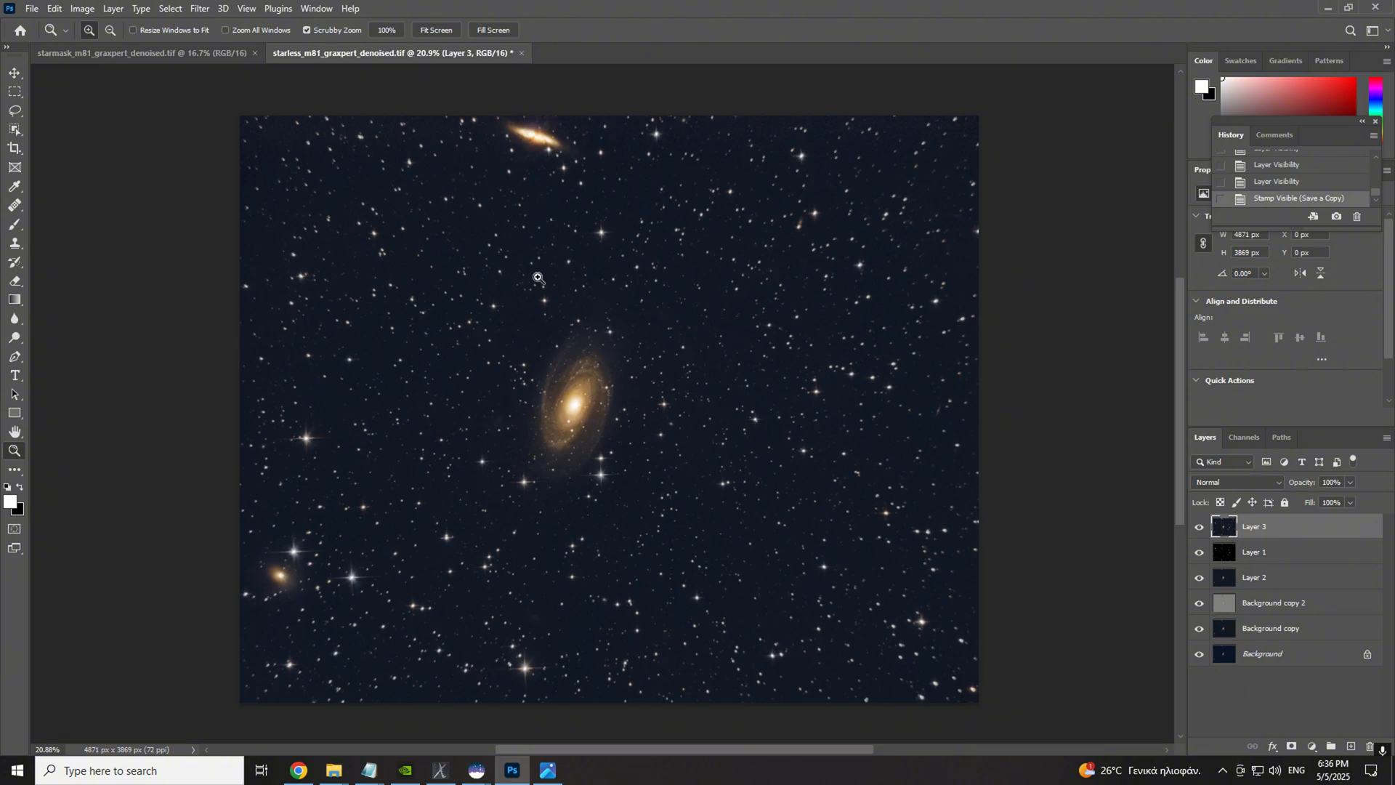
drag(593, 413, 632, 414)
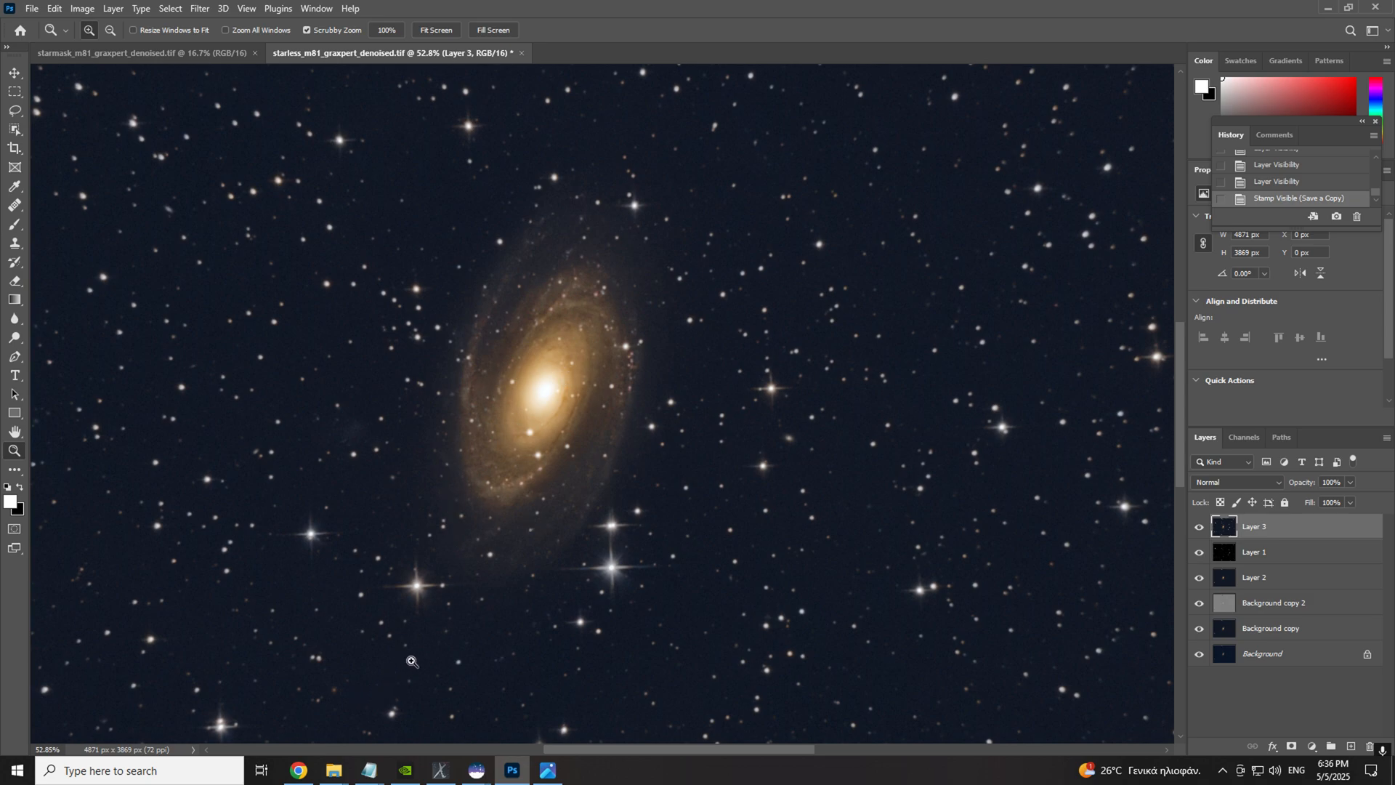
drag(593, 412, 576, 423)
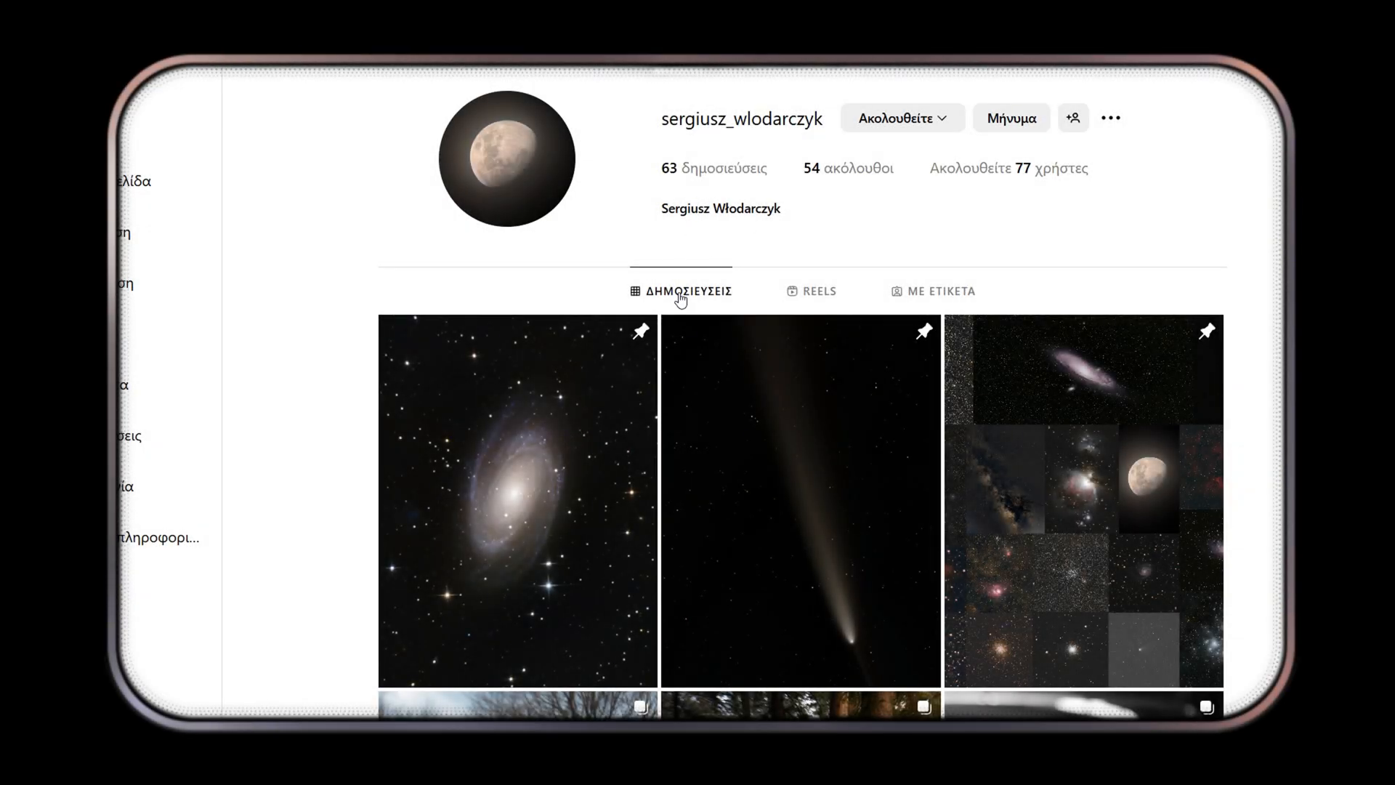
click(577, 417)
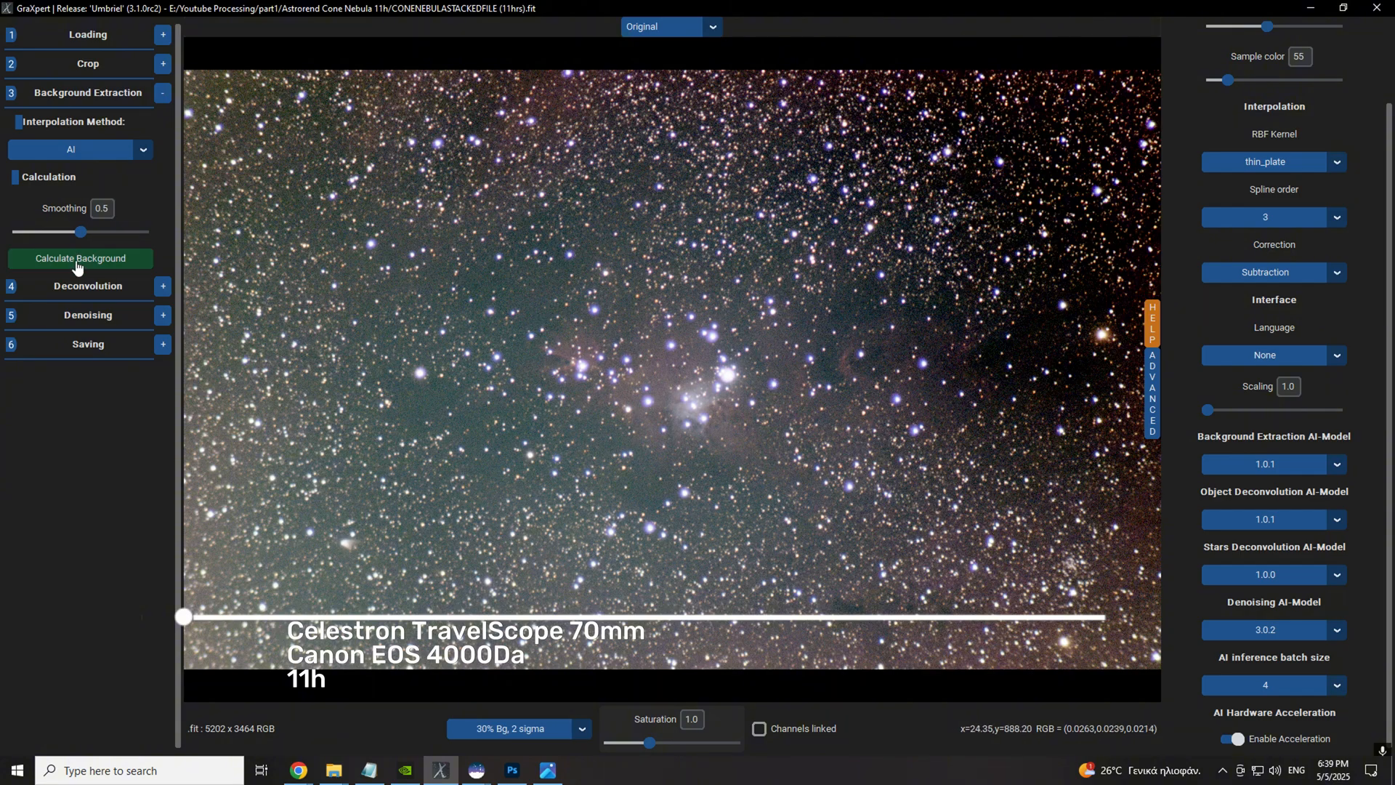
Step: In GraXpert, extract the Cone Nebula image's background with AI at smoothing 0.5 and run Object-only deconvolution at strength 0.4 and FWHM 7.7 pixels
click(76, 259)
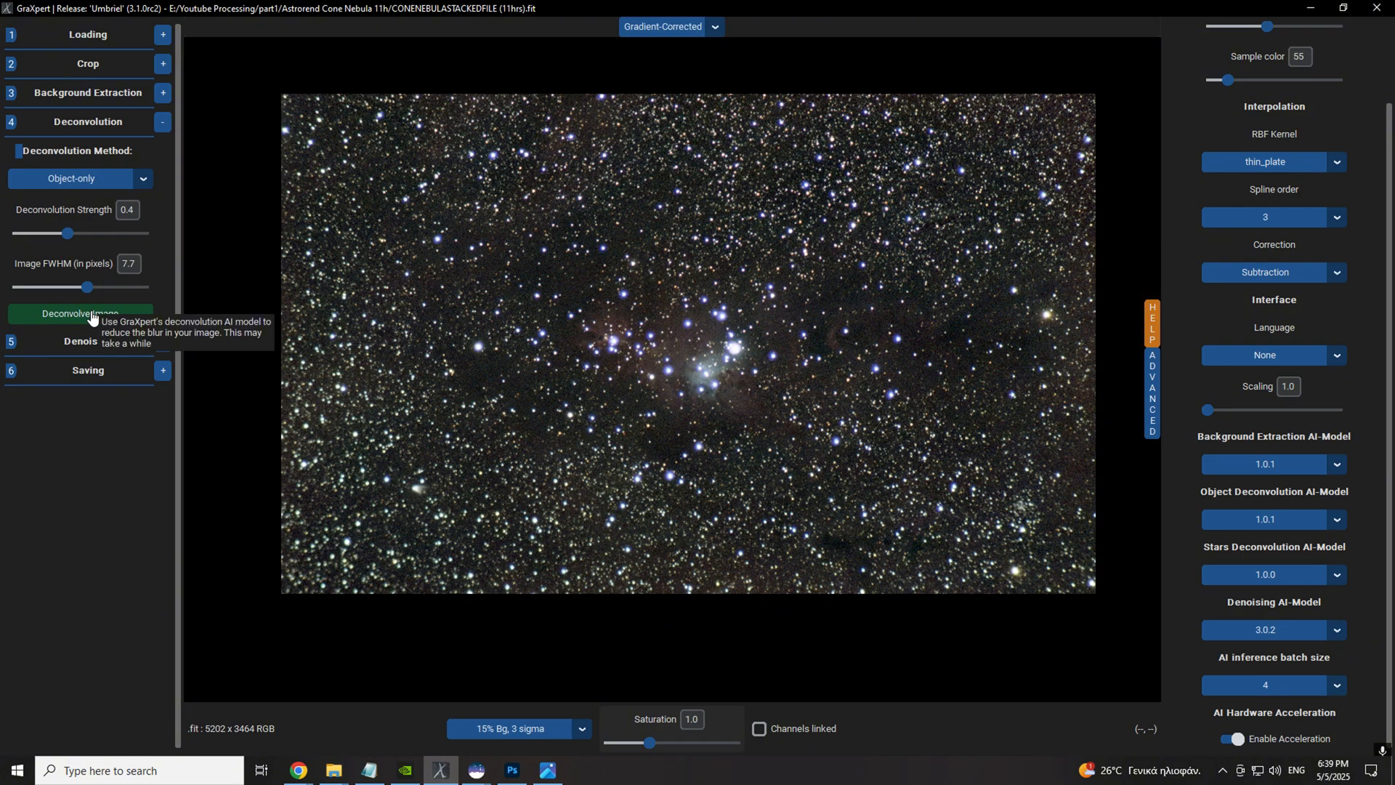
click(91, 315)
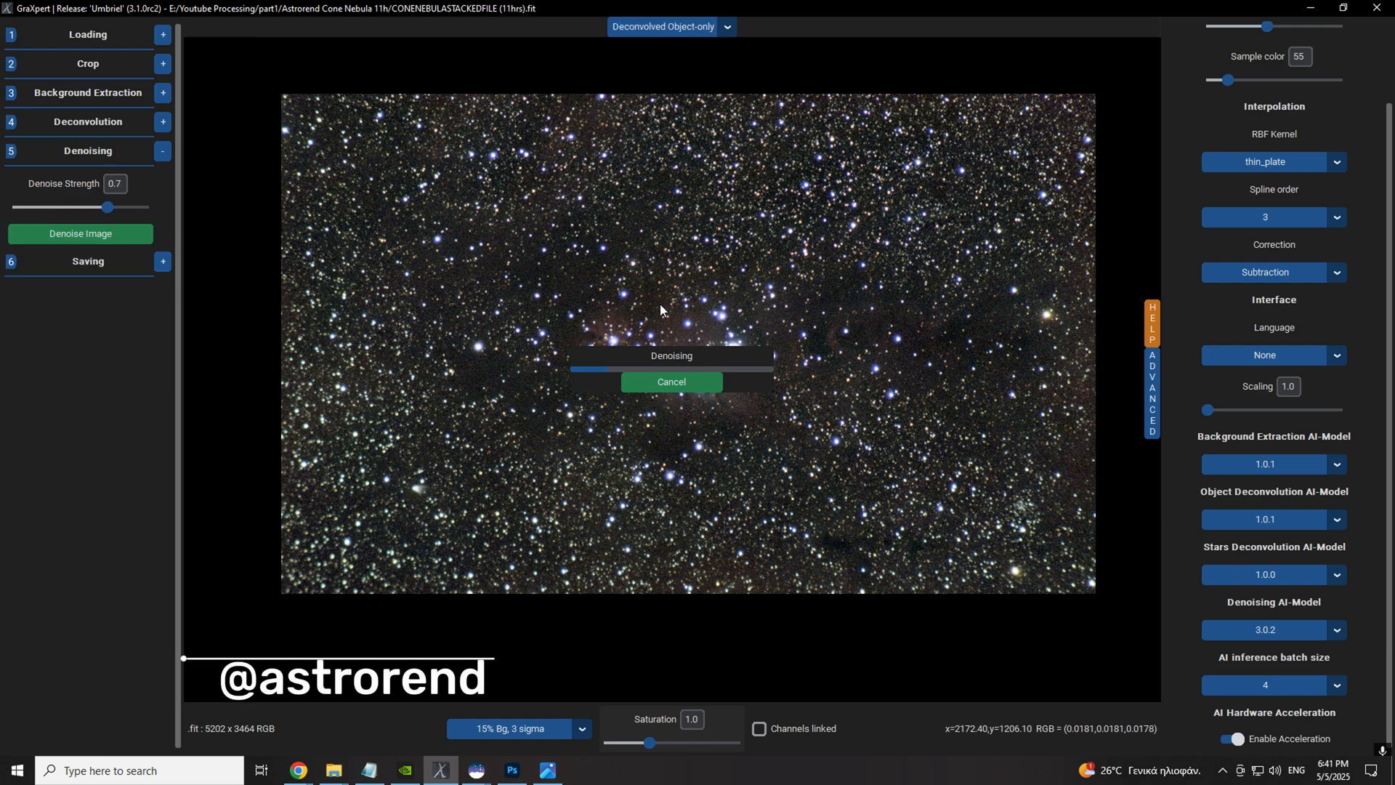
Step: Display the denoised image with the 30% Bg, 2 sigma stretch and examine the central nebula close up
scroll(660, 303, up, 1)
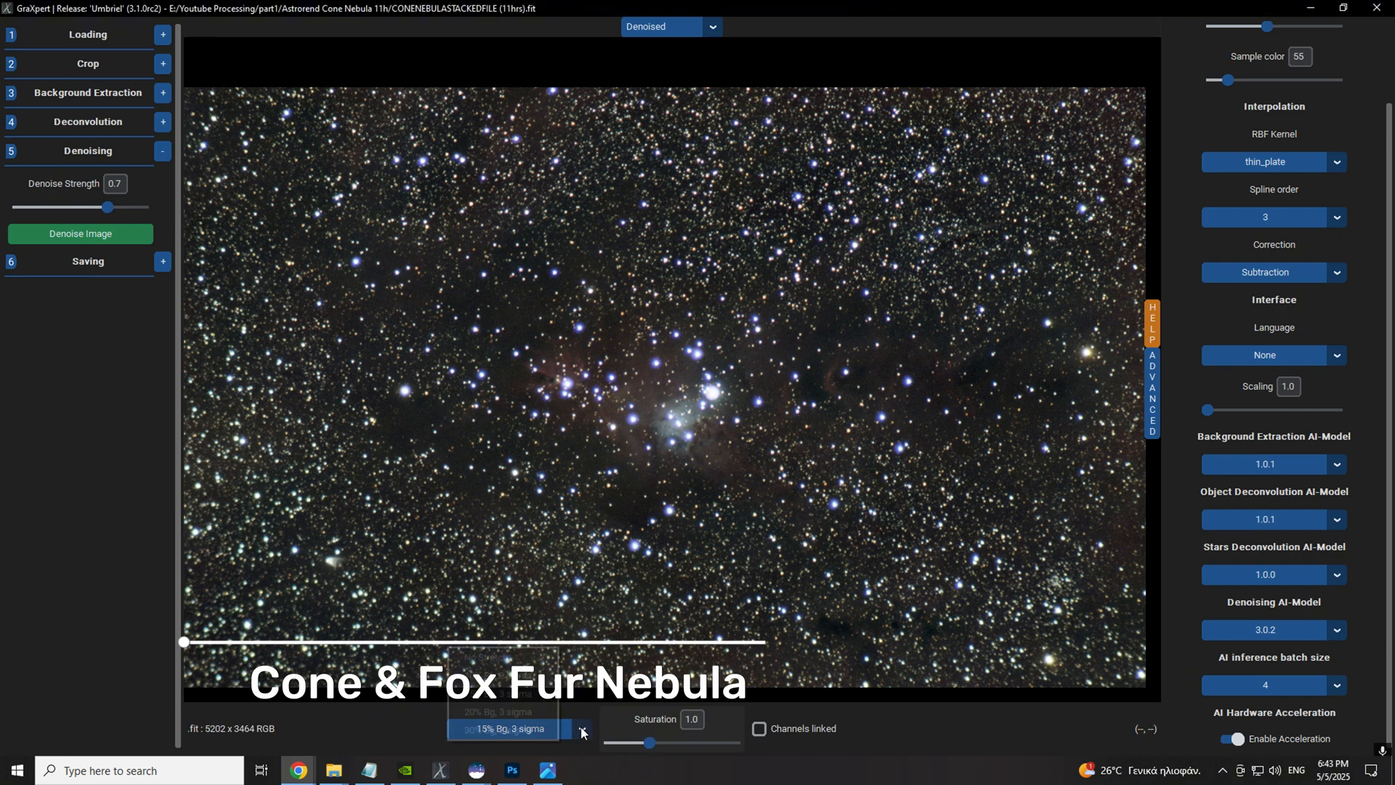
click(535, 729)
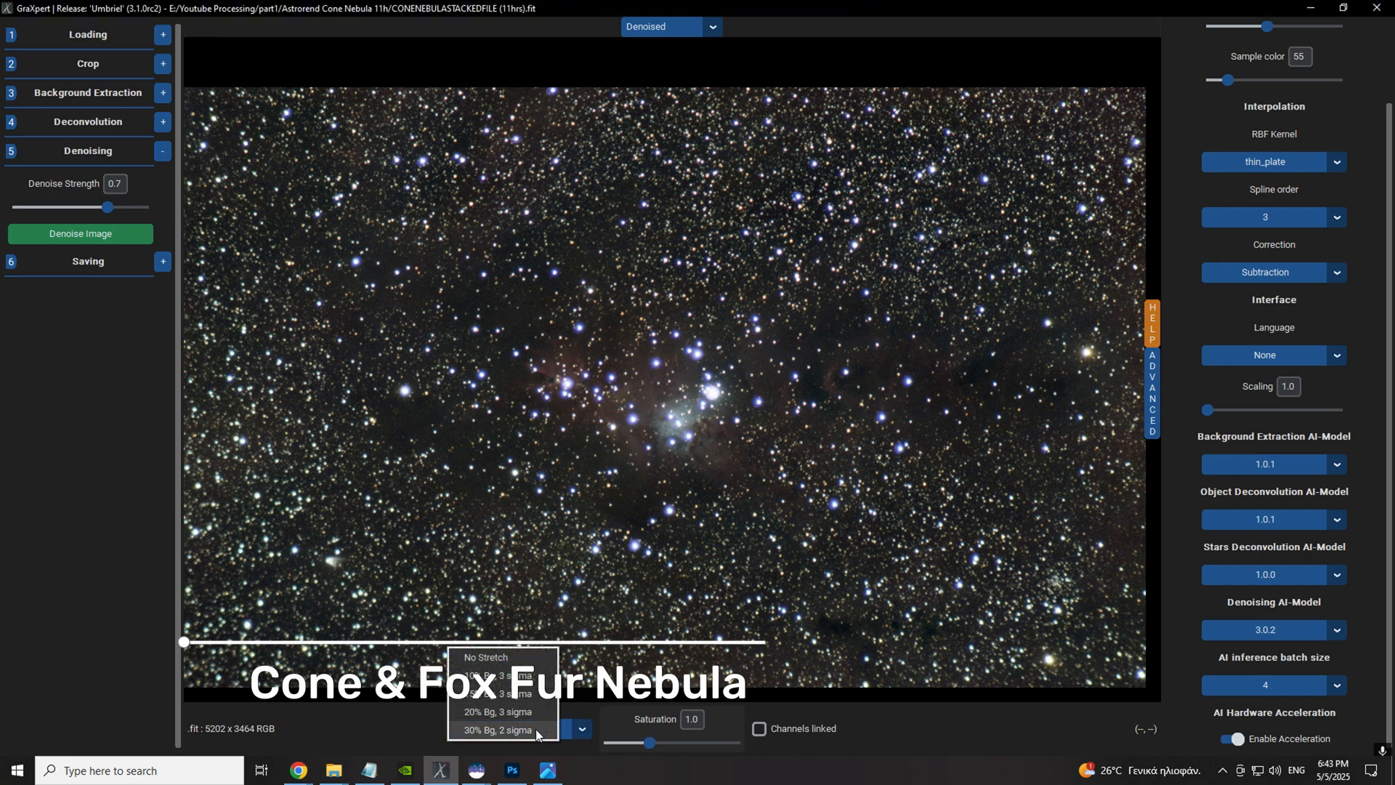
click(535, 729)
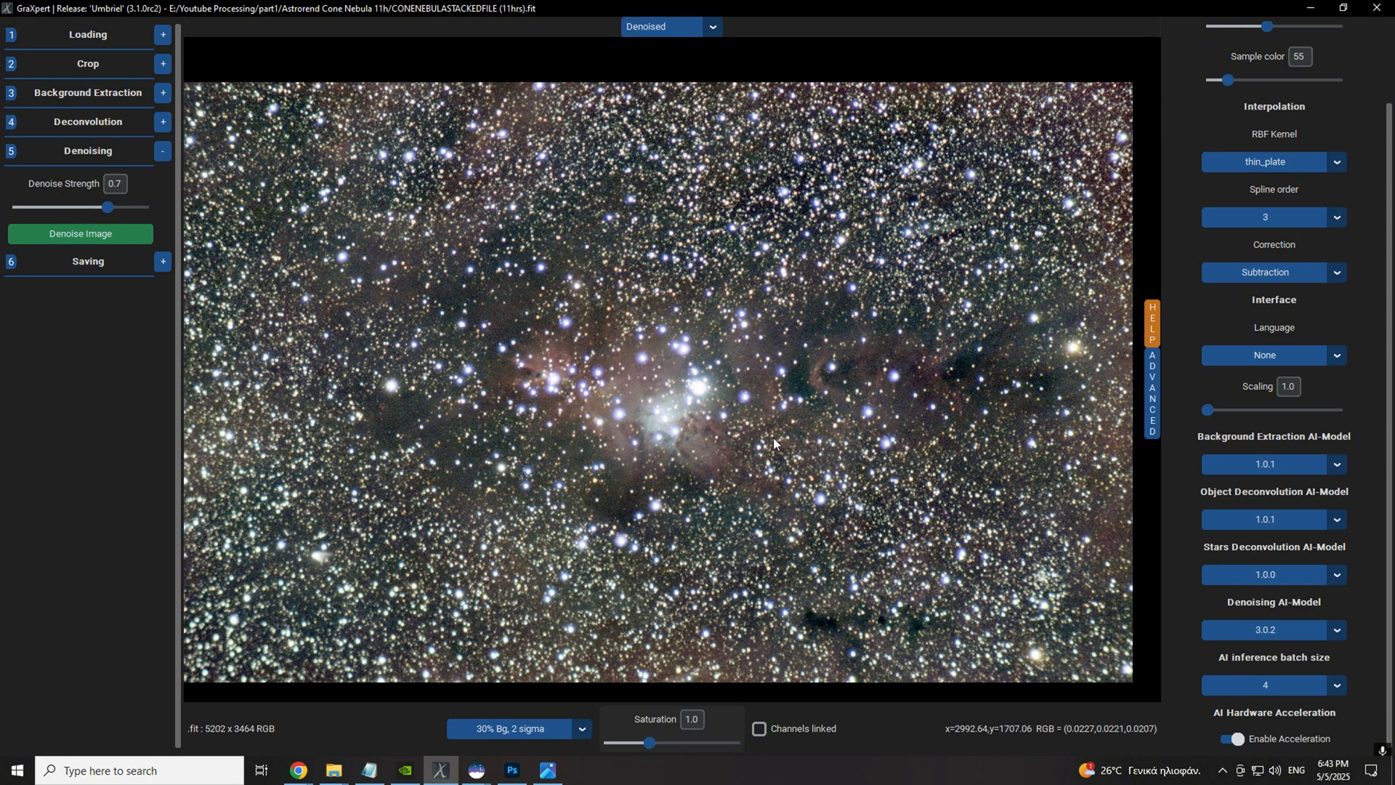
scroll(773, 437, up, 1)
scroll(701, 421, up, 1)
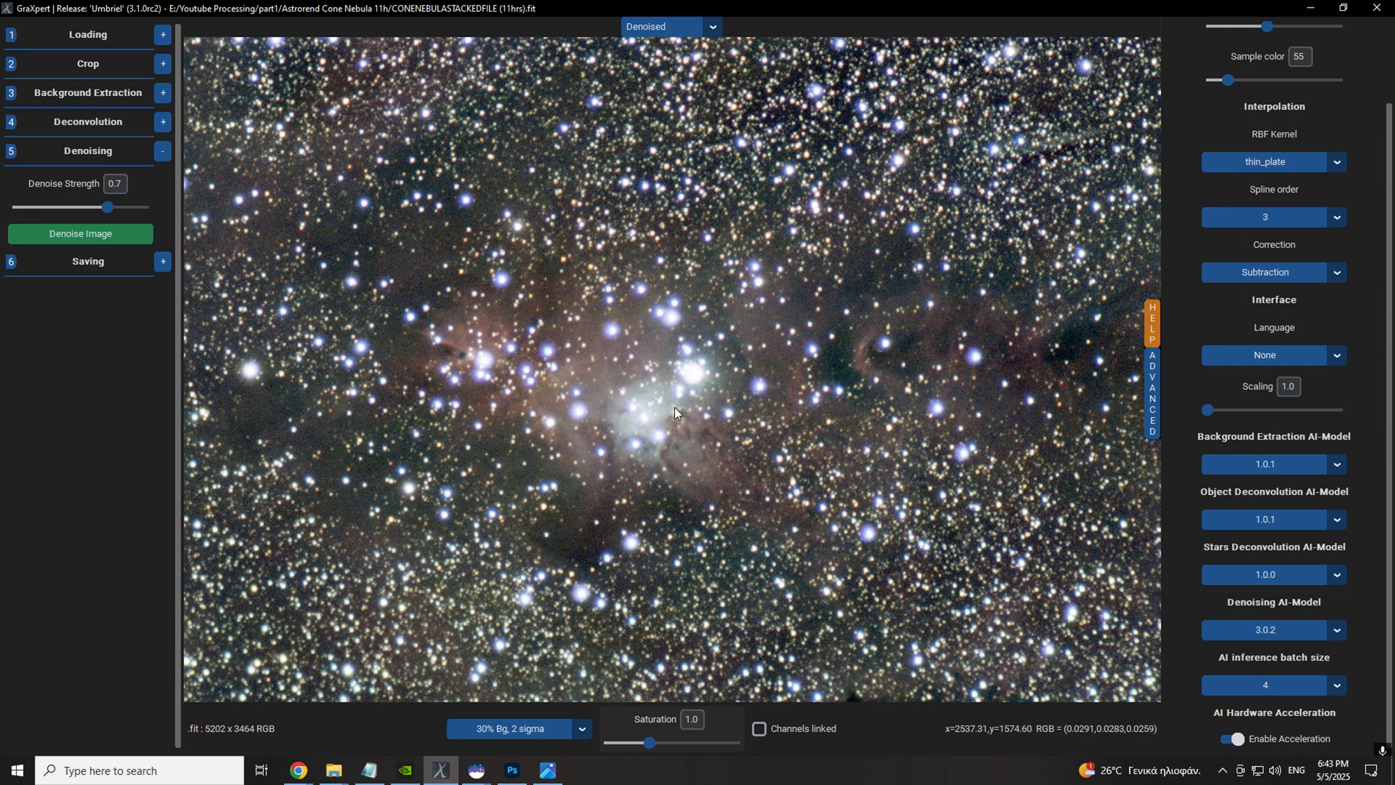
scroll(625, 430, down, 1)
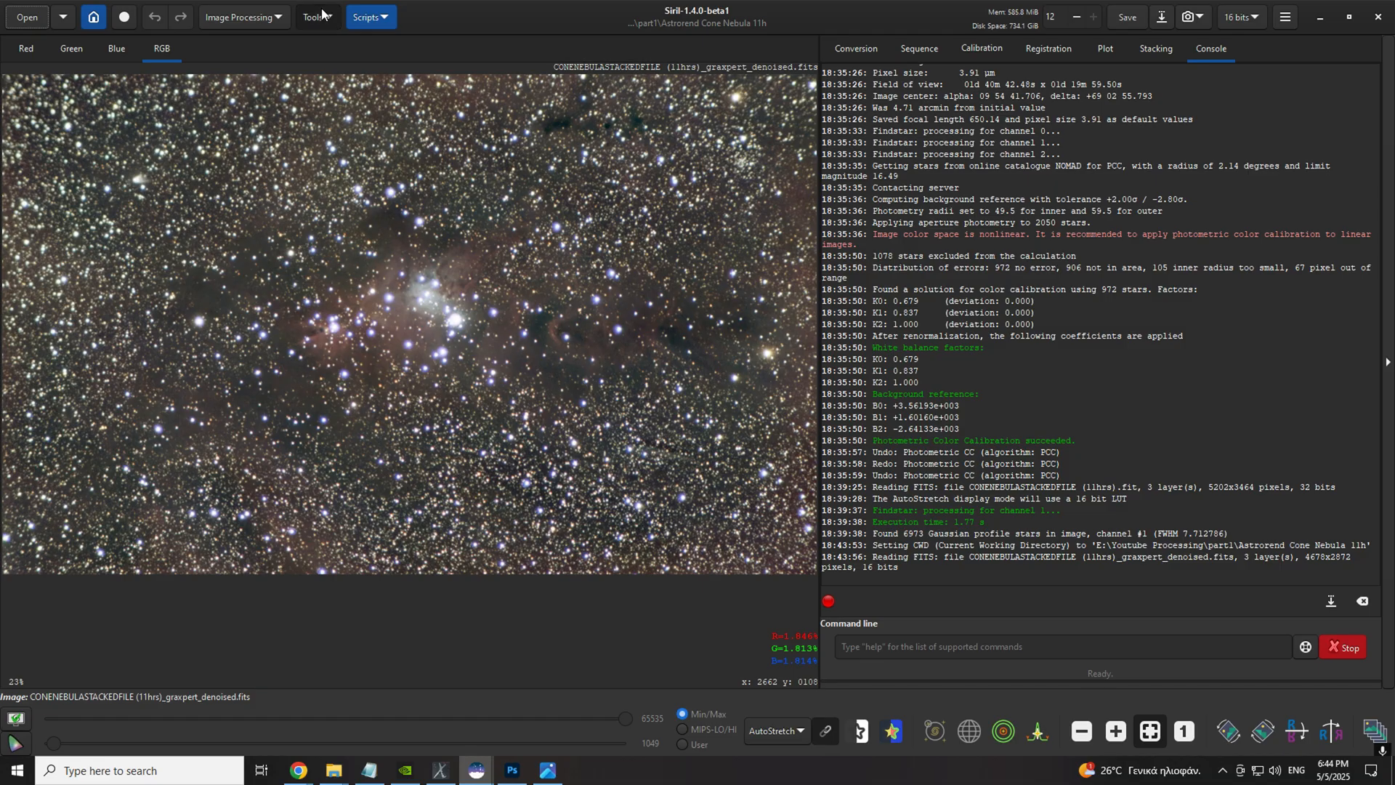
Step: In Siril, plate solve the denoised image with cone nebula as the target and a focal length of 400 mm
click(317, 17)
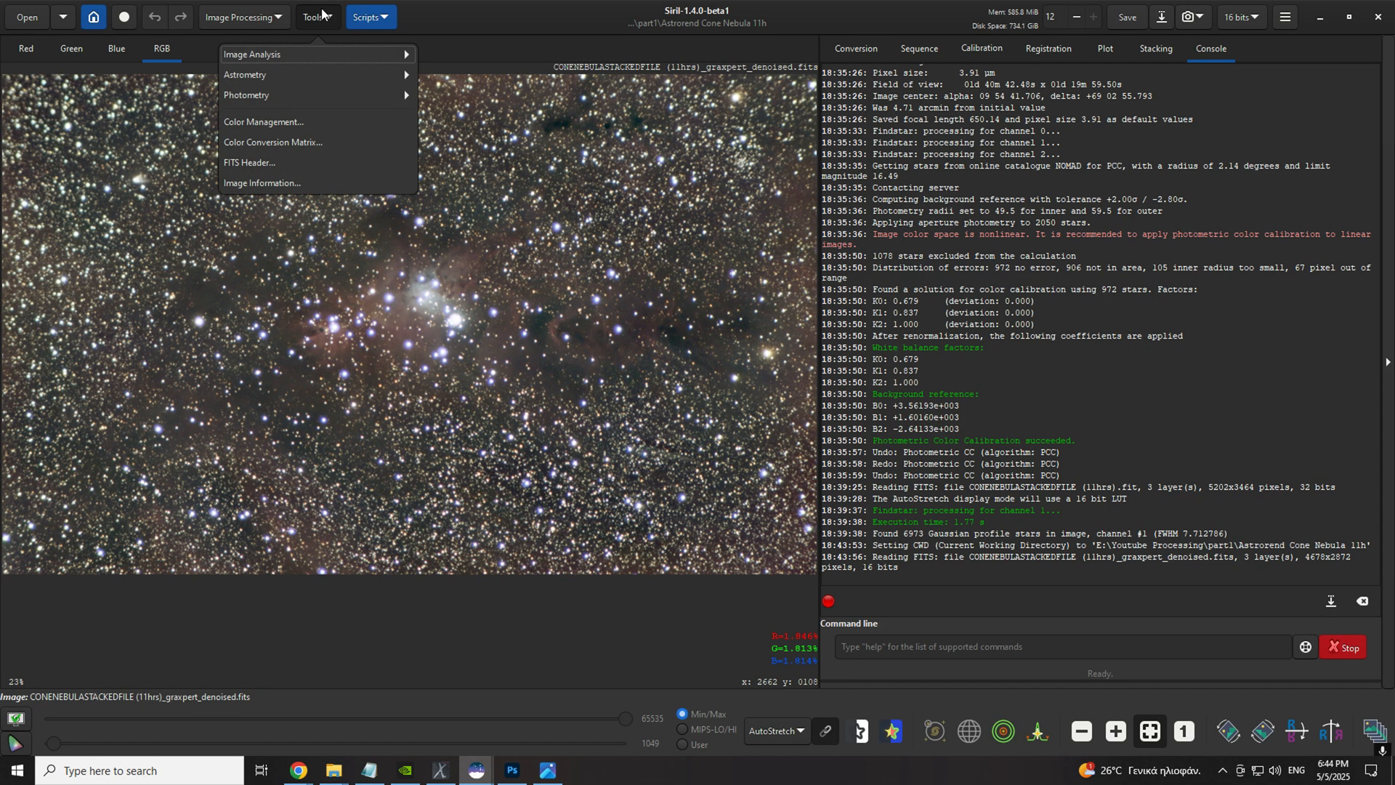
click(279, 82)
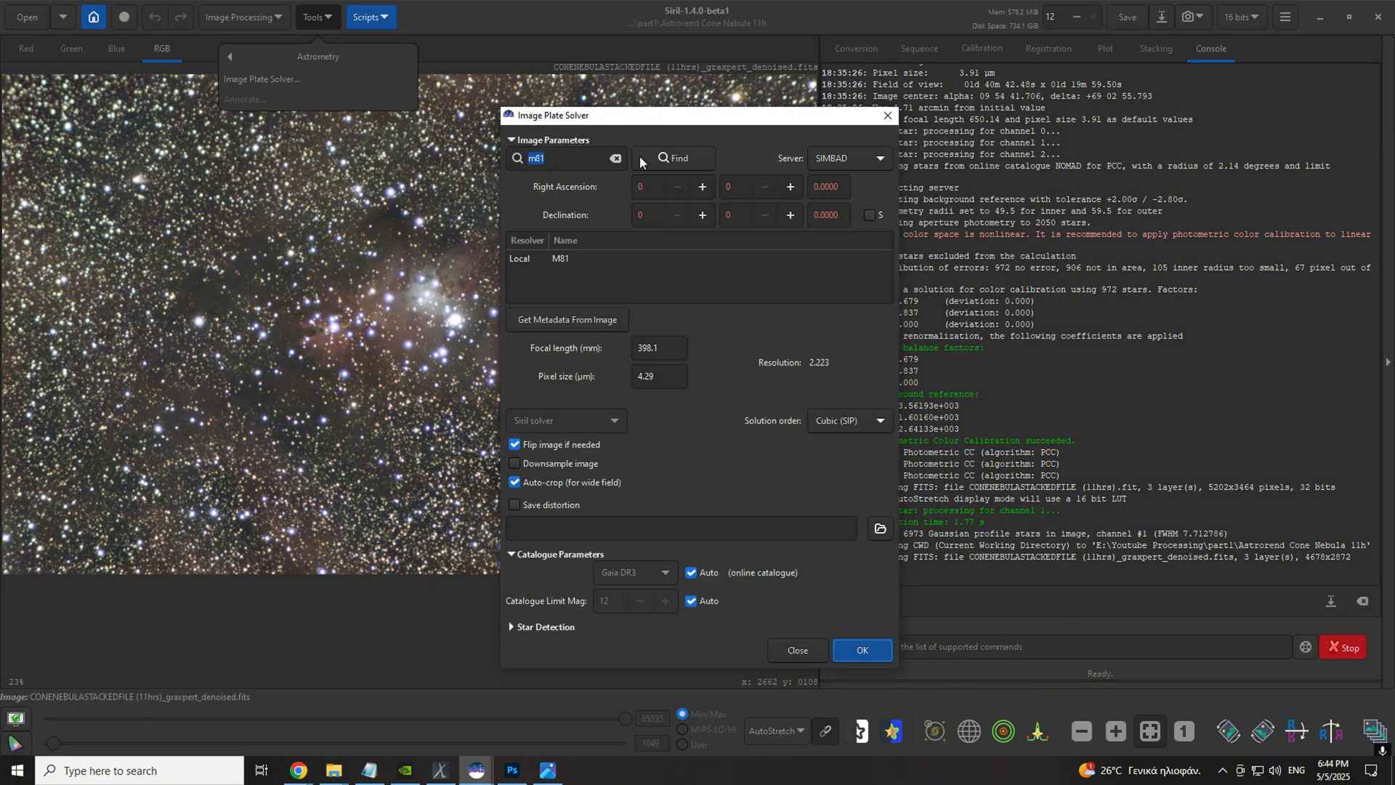
click(615, 158)
click(560, 157)
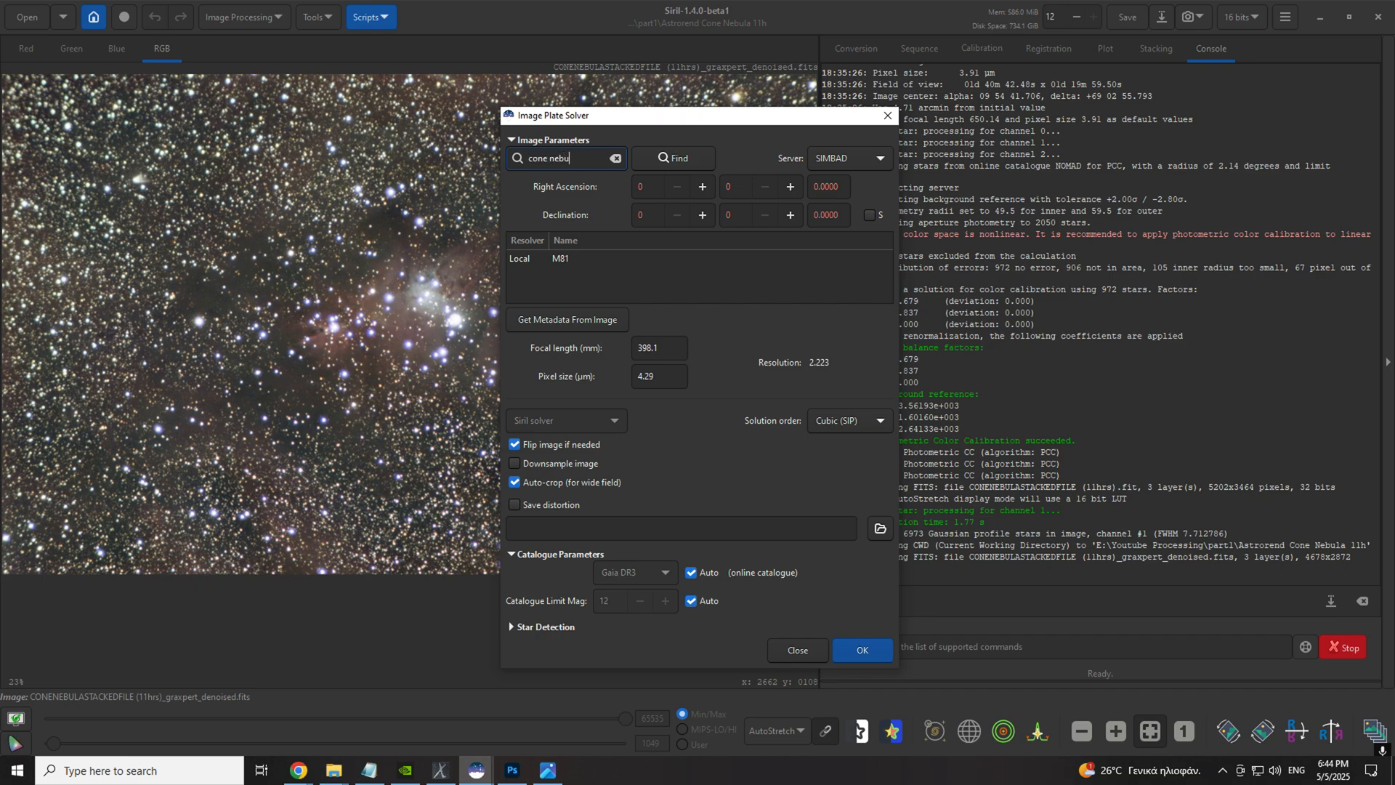
text(cone nebula)
key(Return)
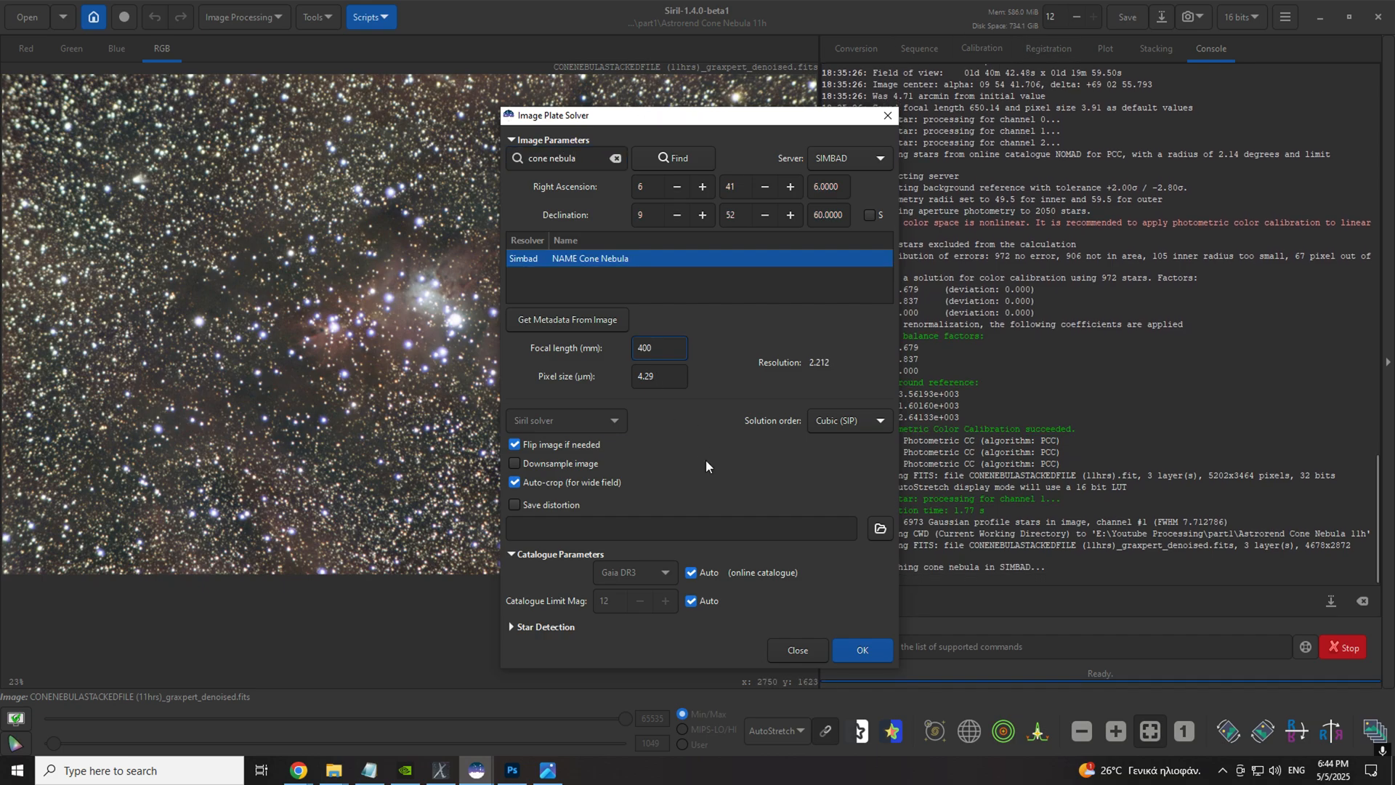
click(862, 650)
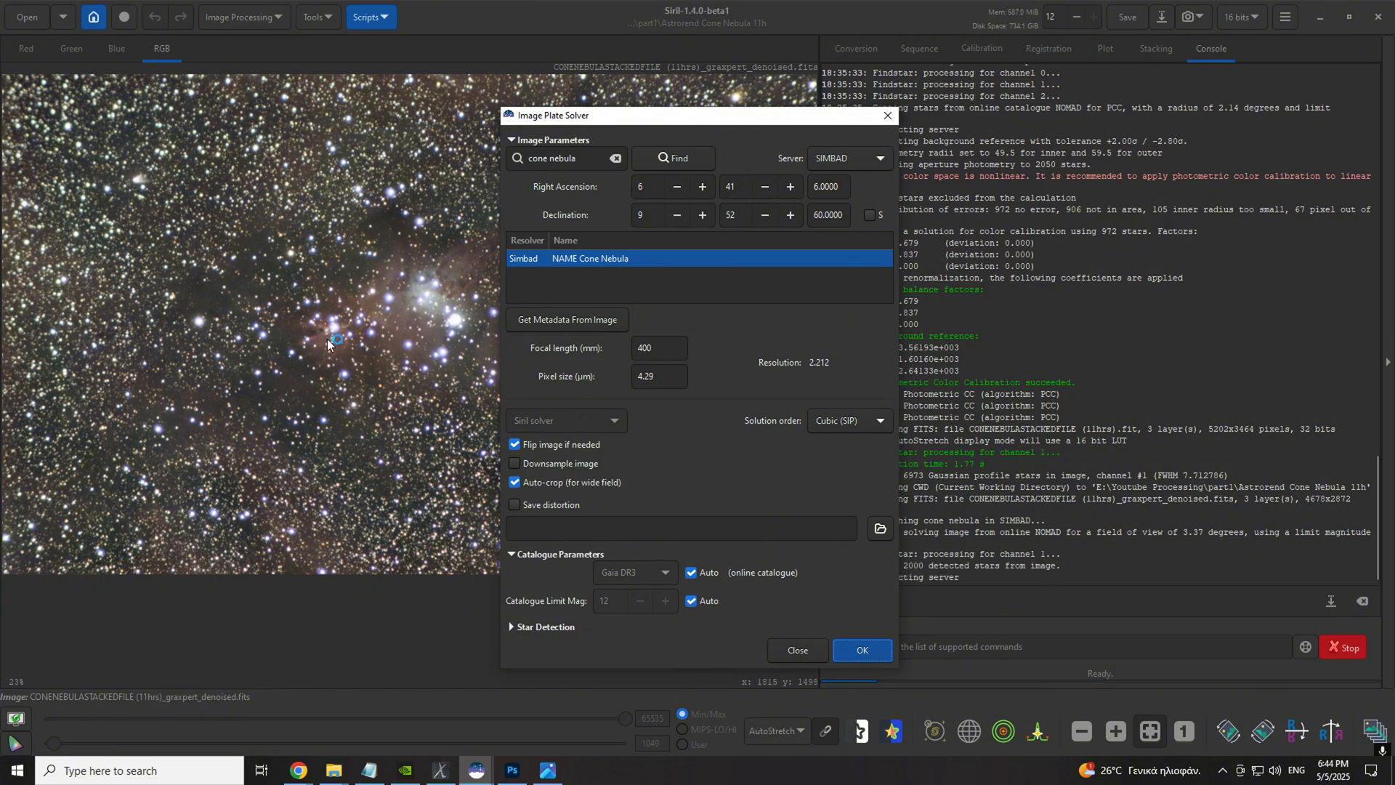
click(935, 732)
click(935, 736)
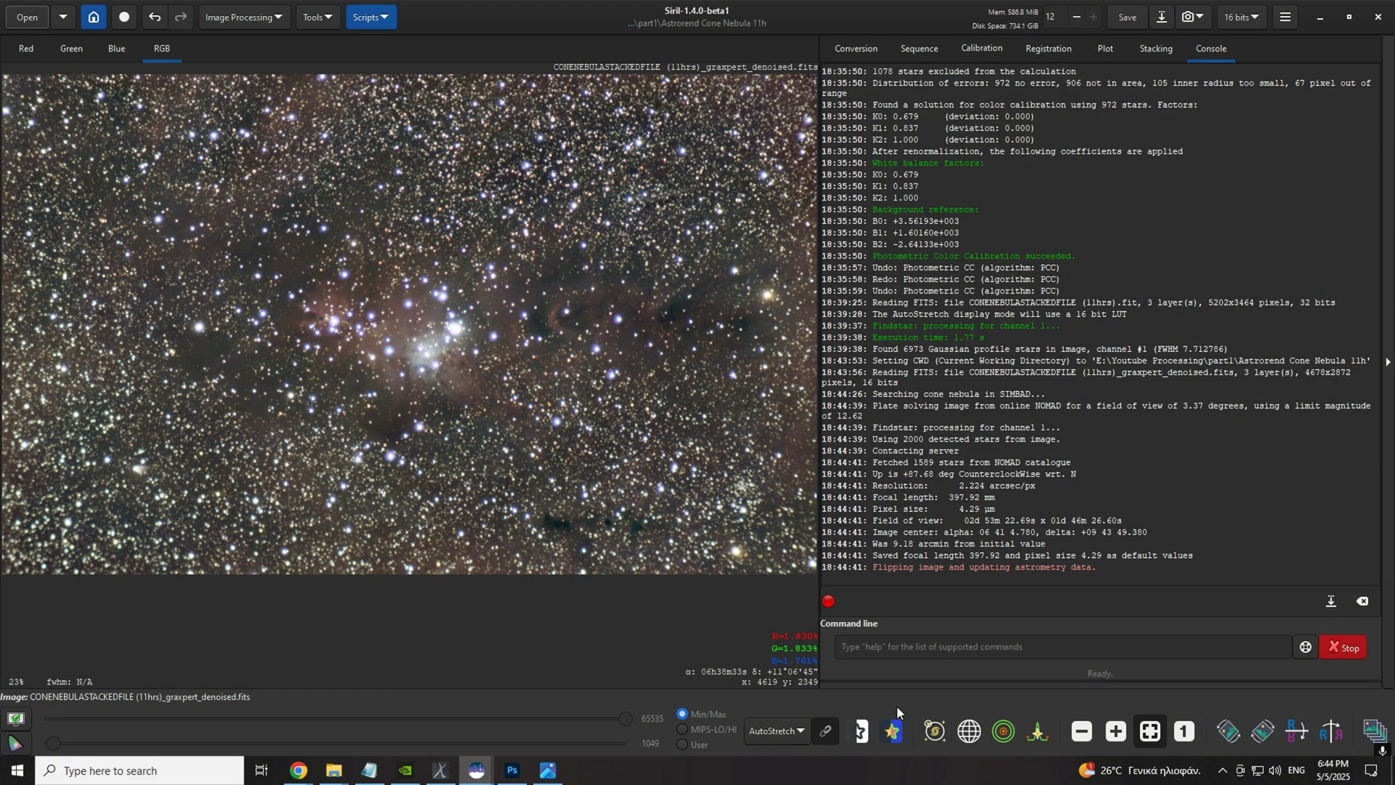
Step: Run Photometric Color Calibration on the image using the NOMAD star catalogue with automatic limit magnitude
click(243, 17)
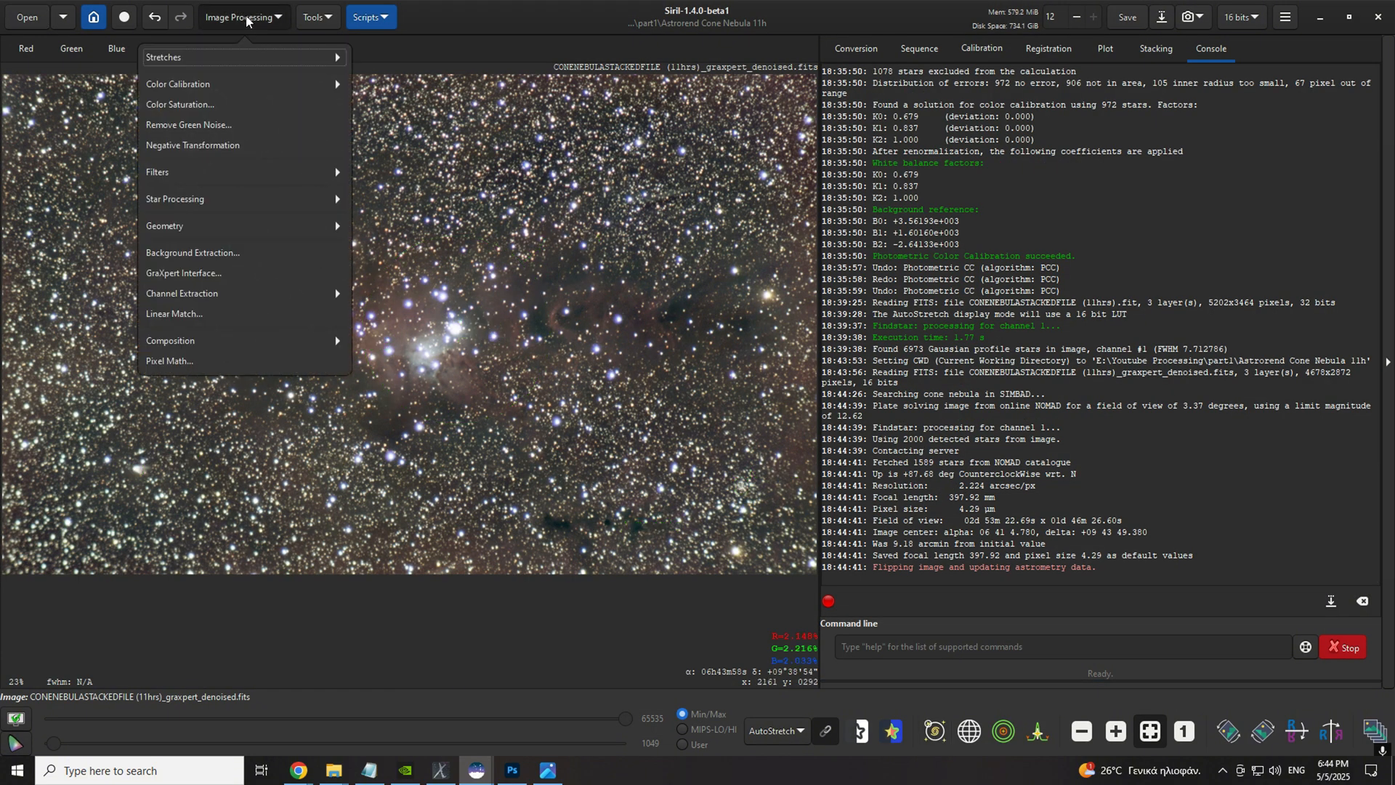
click(236, 84)
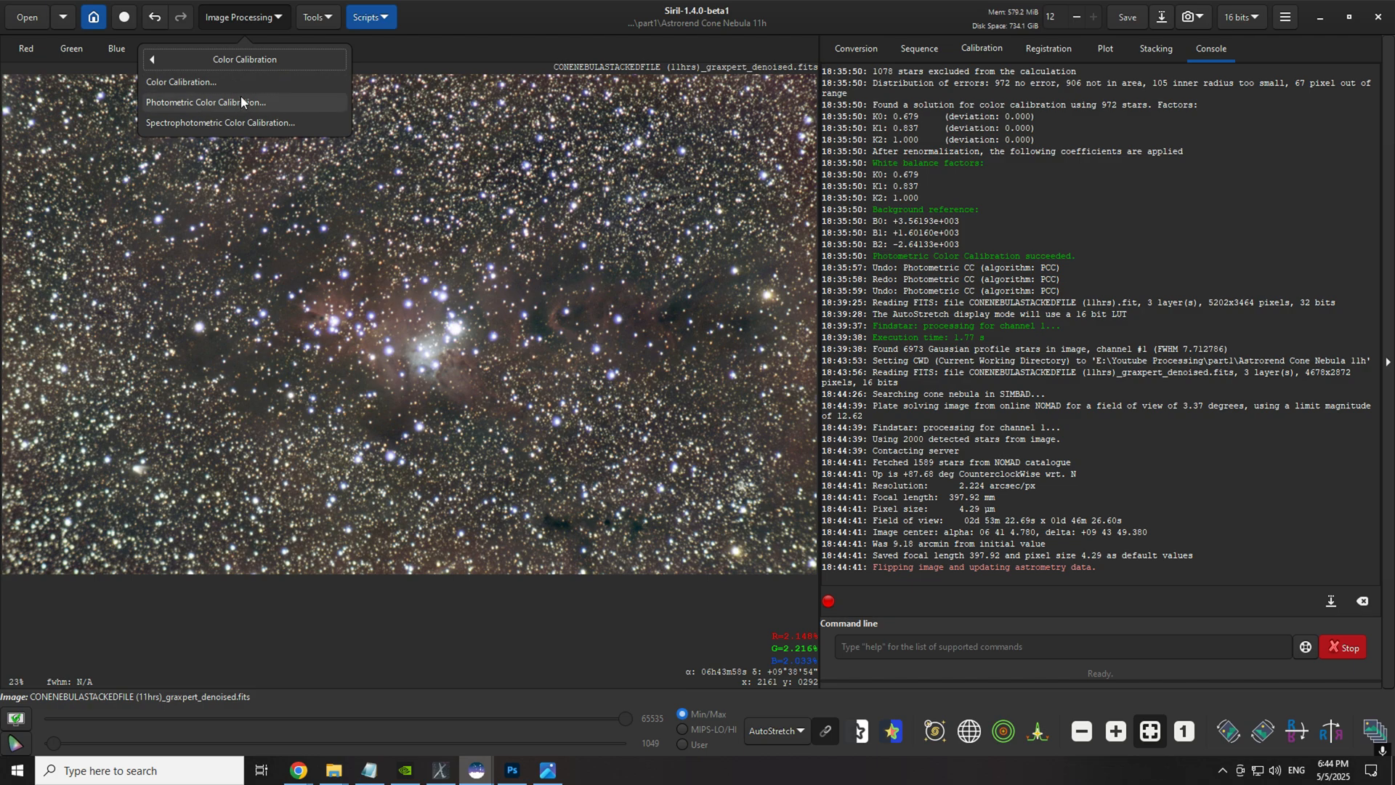
click(242, 101)
click(737, 365)
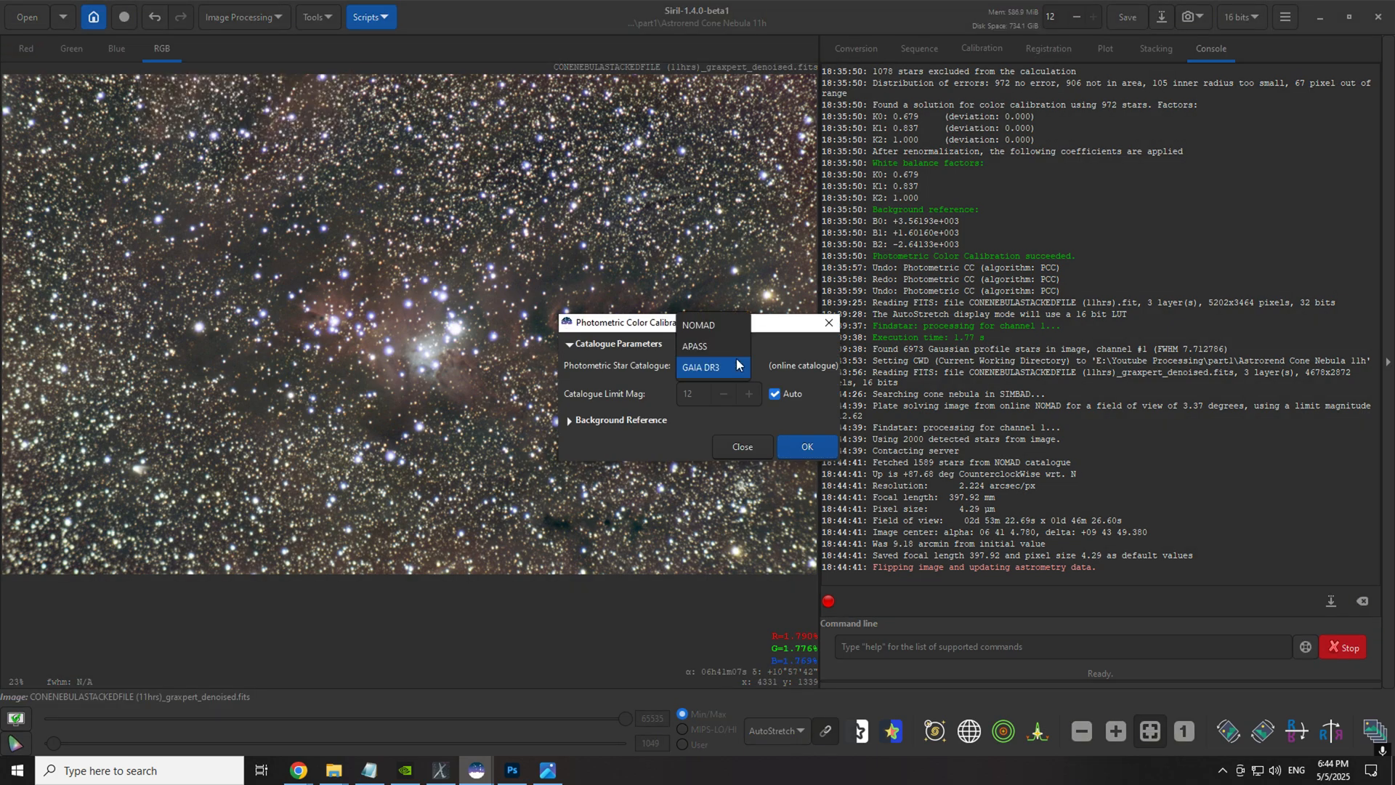
click(731, 346)
click(721, 367)
click(691, 325)
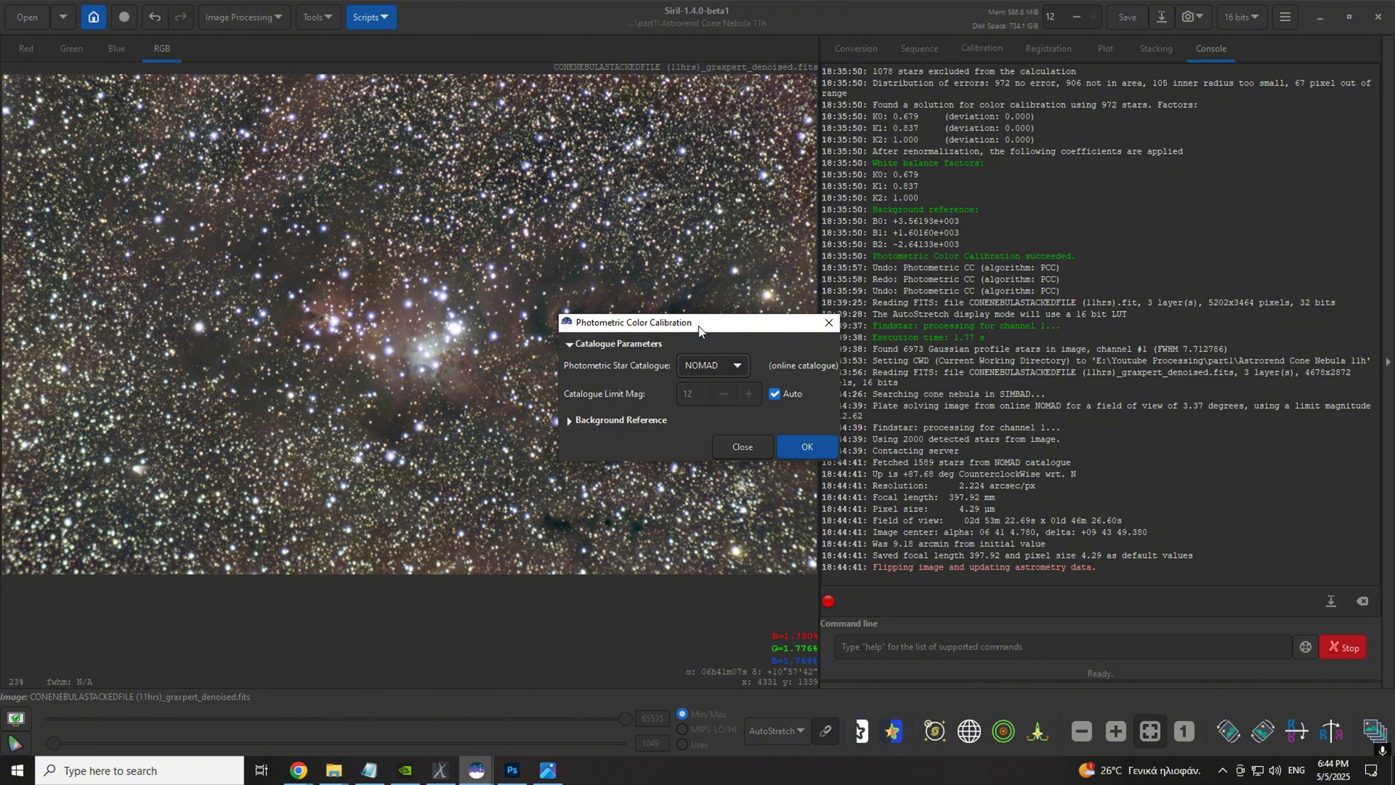
click(794, 449)
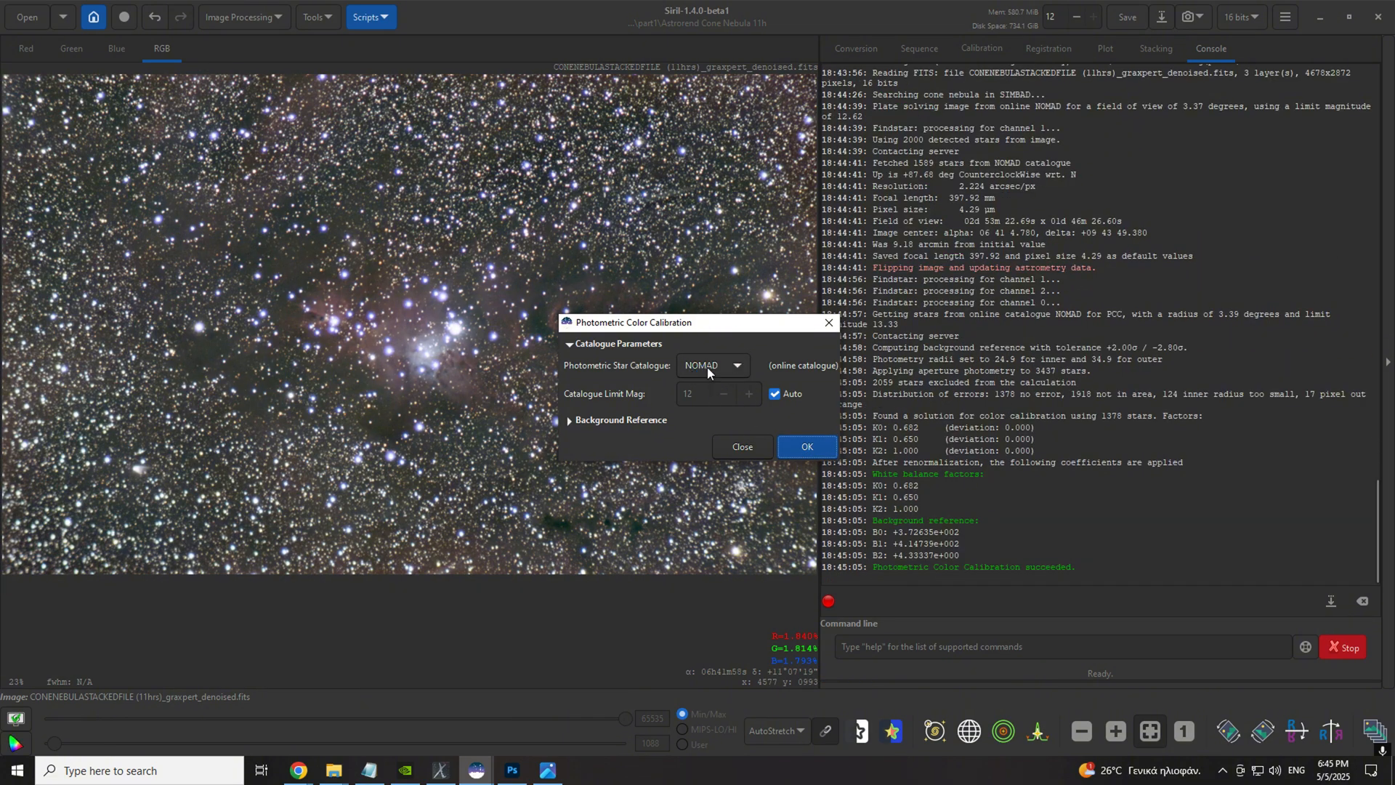
Step: Remove green noise from the image with the Average Neutral protection method, preserving lightness
click(261, 18)
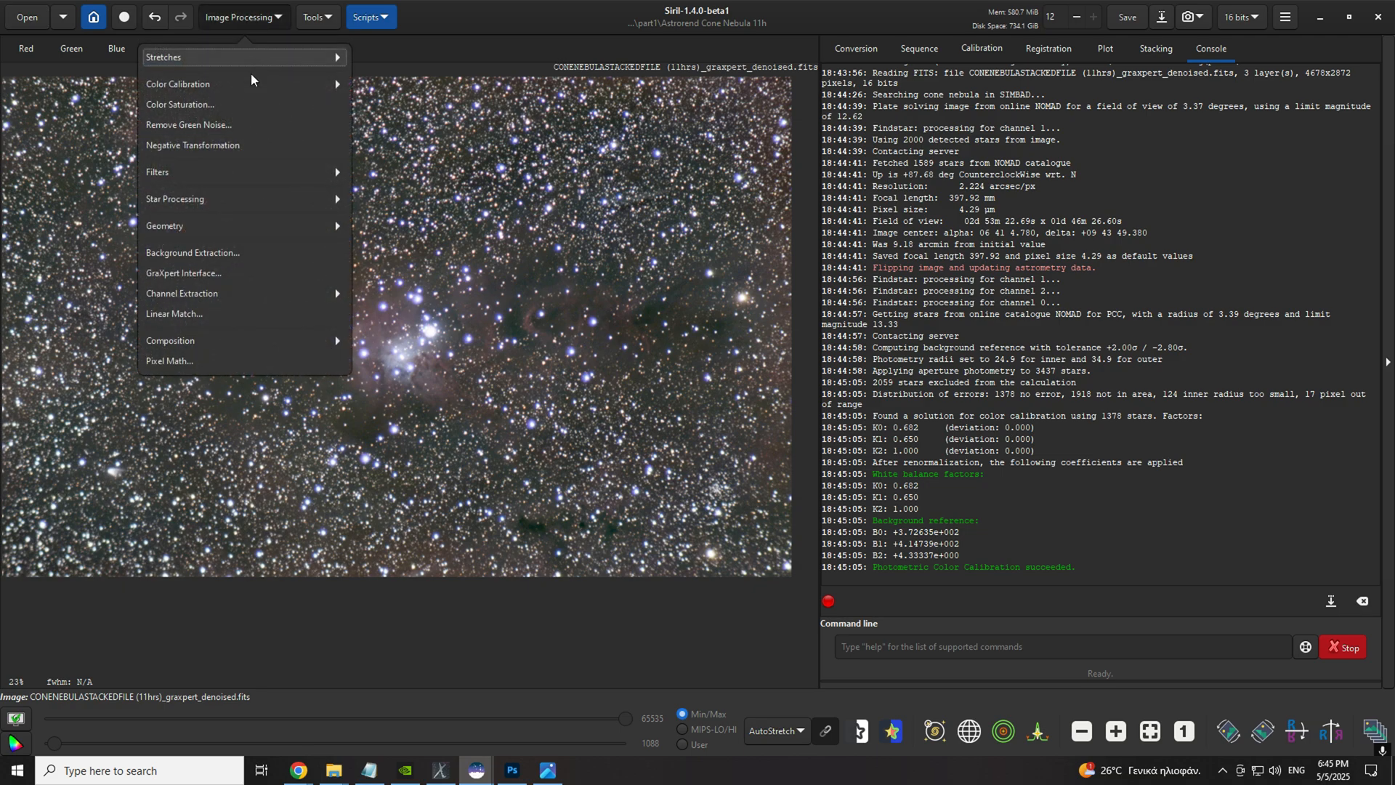
click(220, 126)
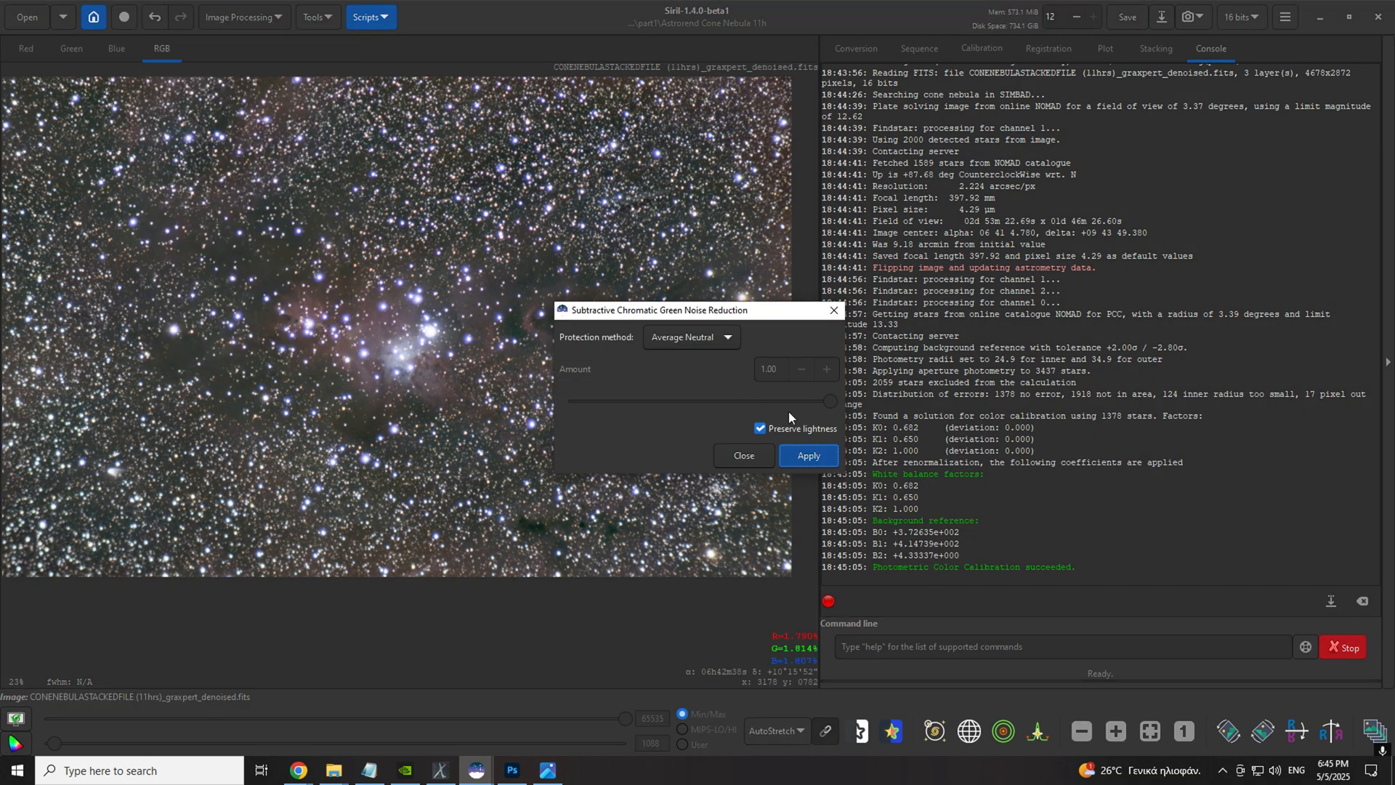
click(810, 454)
Step: Remove the stars with StarNet, generating a starless image and a star mask, and inspect the starless nebula
click(239, 16)
click(276, 201)
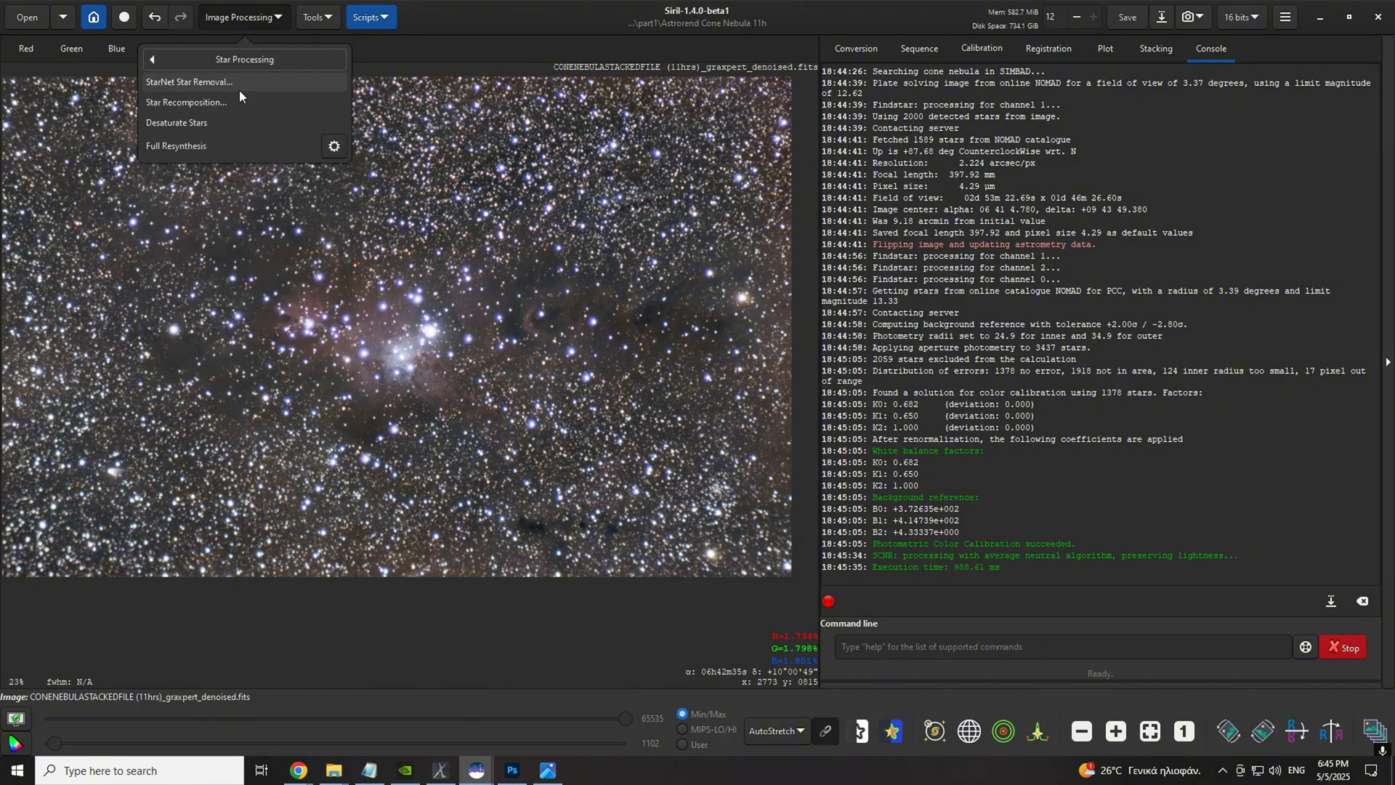
click(225, 83)
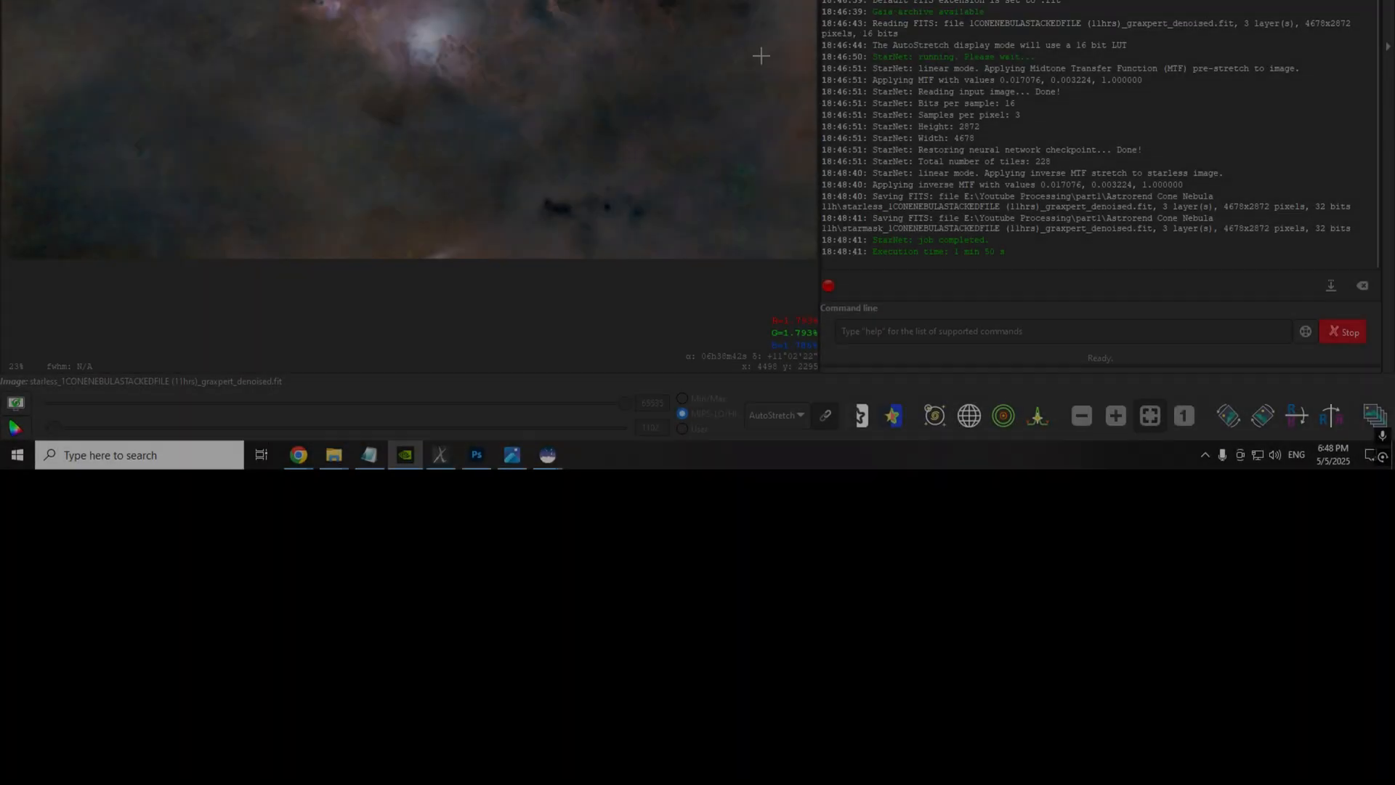
scroll(405, 172, down, 1)
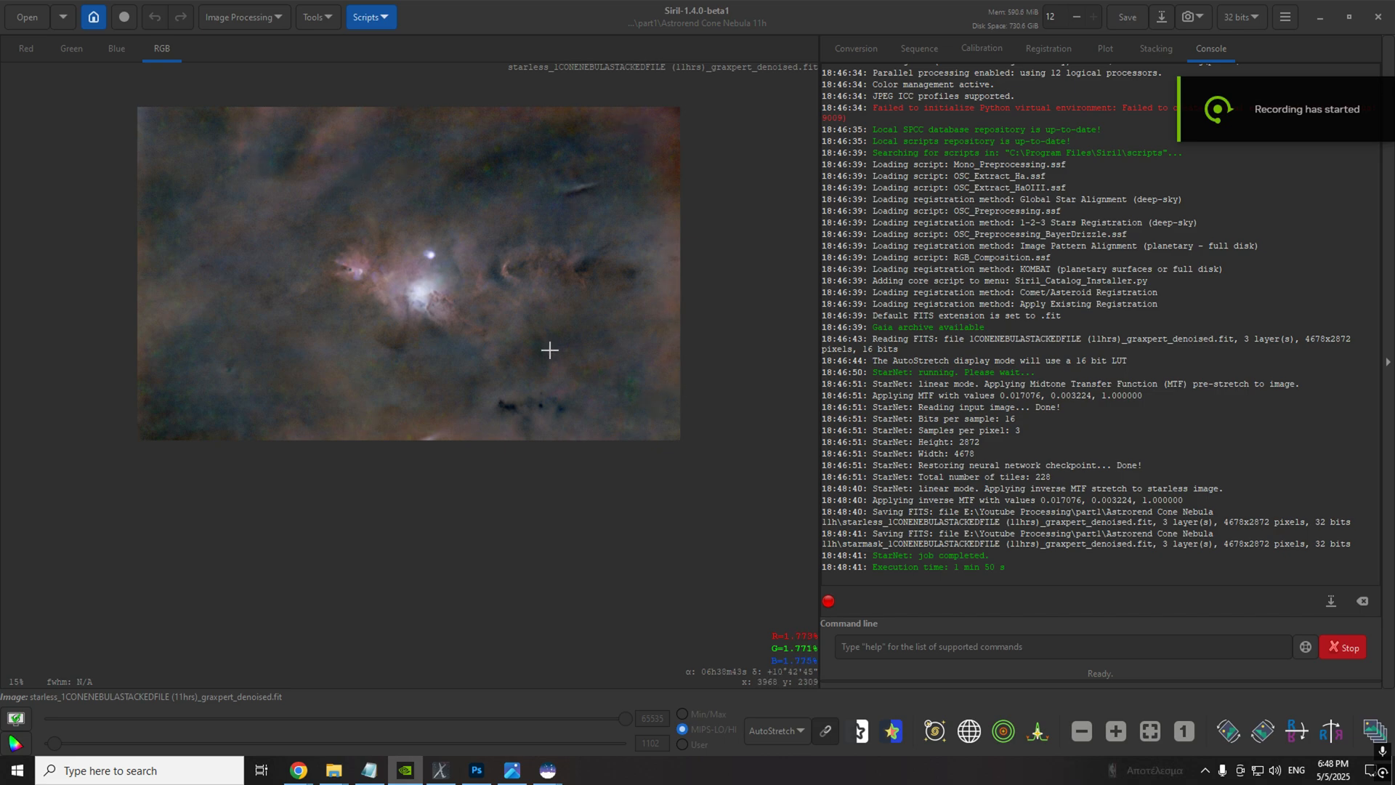
scroll(338, 252, up, 1)
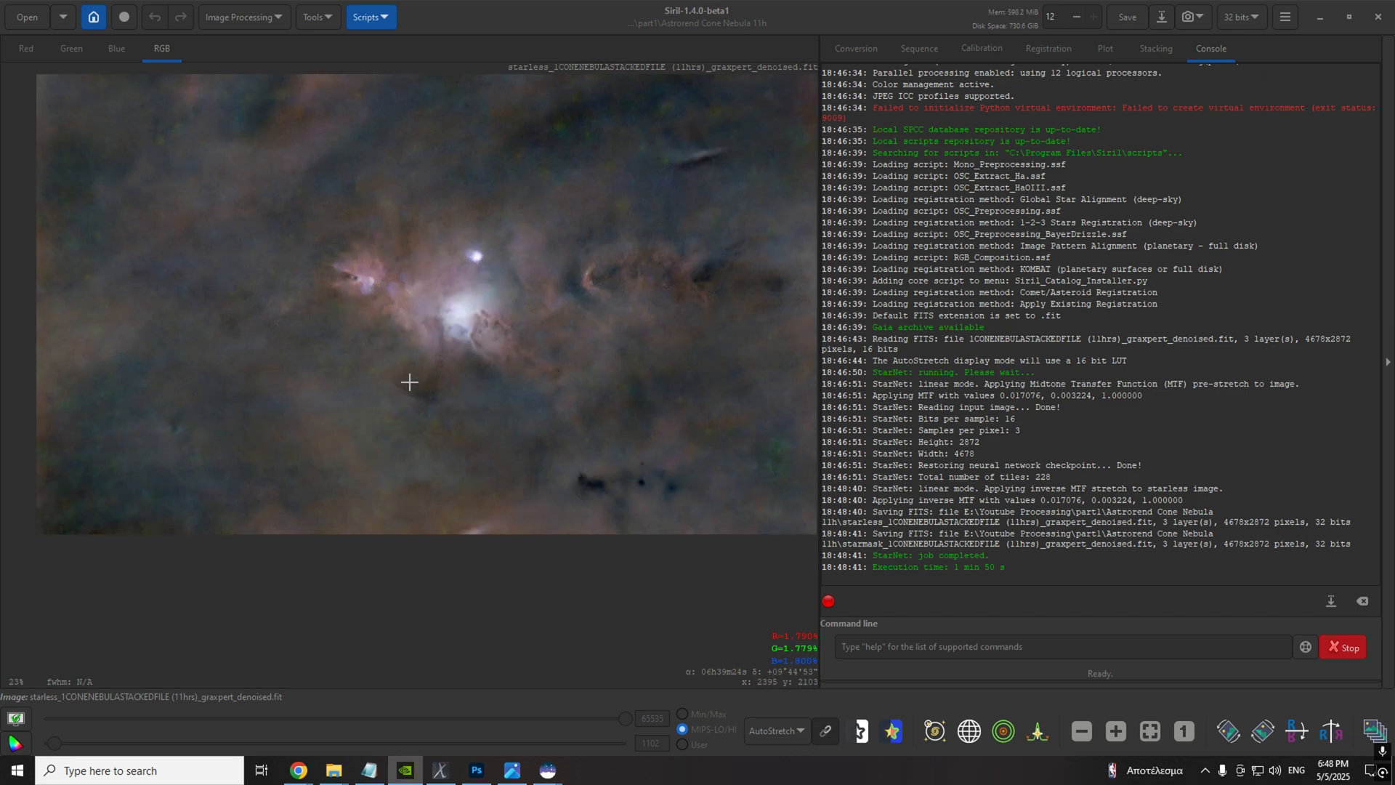
scroll(555, 256, up, 1)
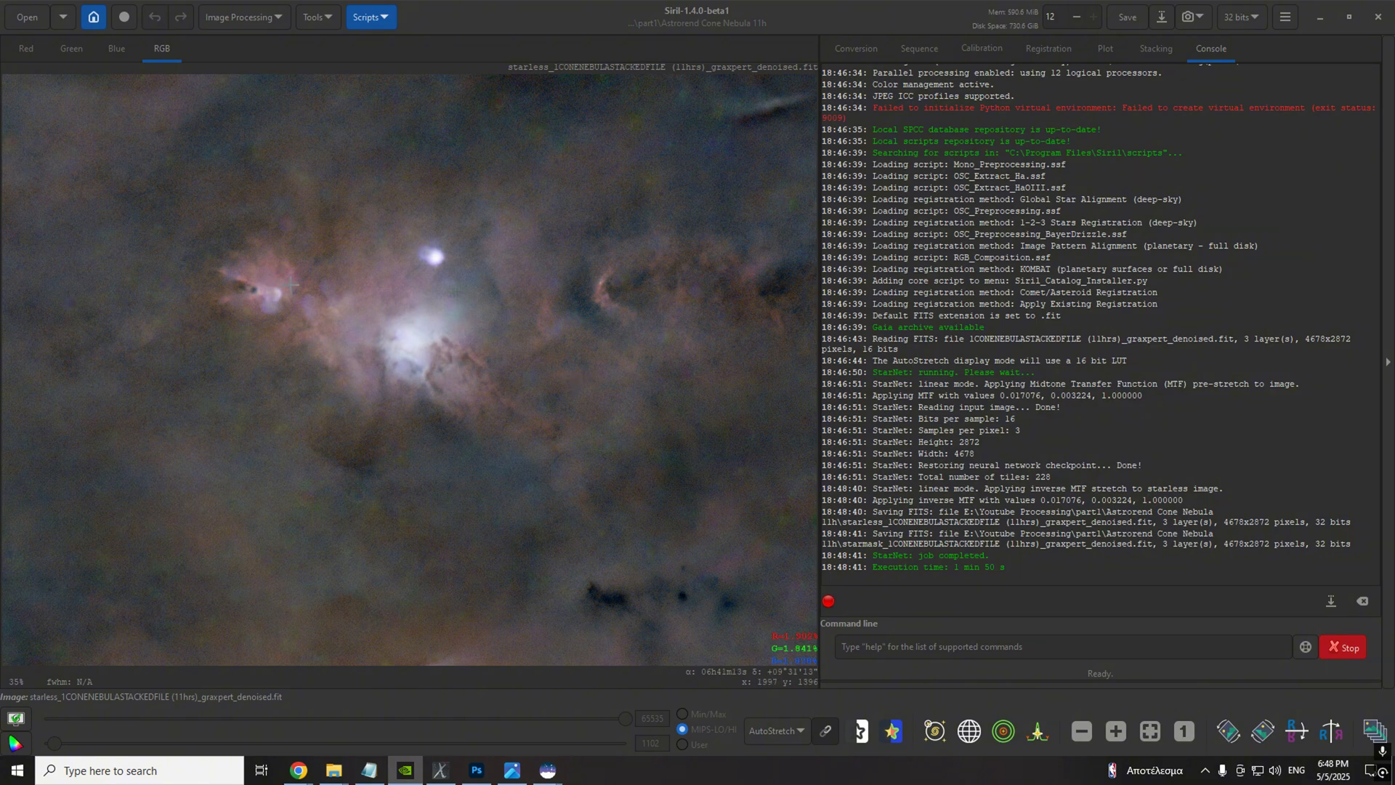
Step: Apply a modified arcsinh stretch to the starless image with stretch factor 2.625 and symmetry point 0.01780 sampled from the selected area
scroll(766, 311, down, 2)
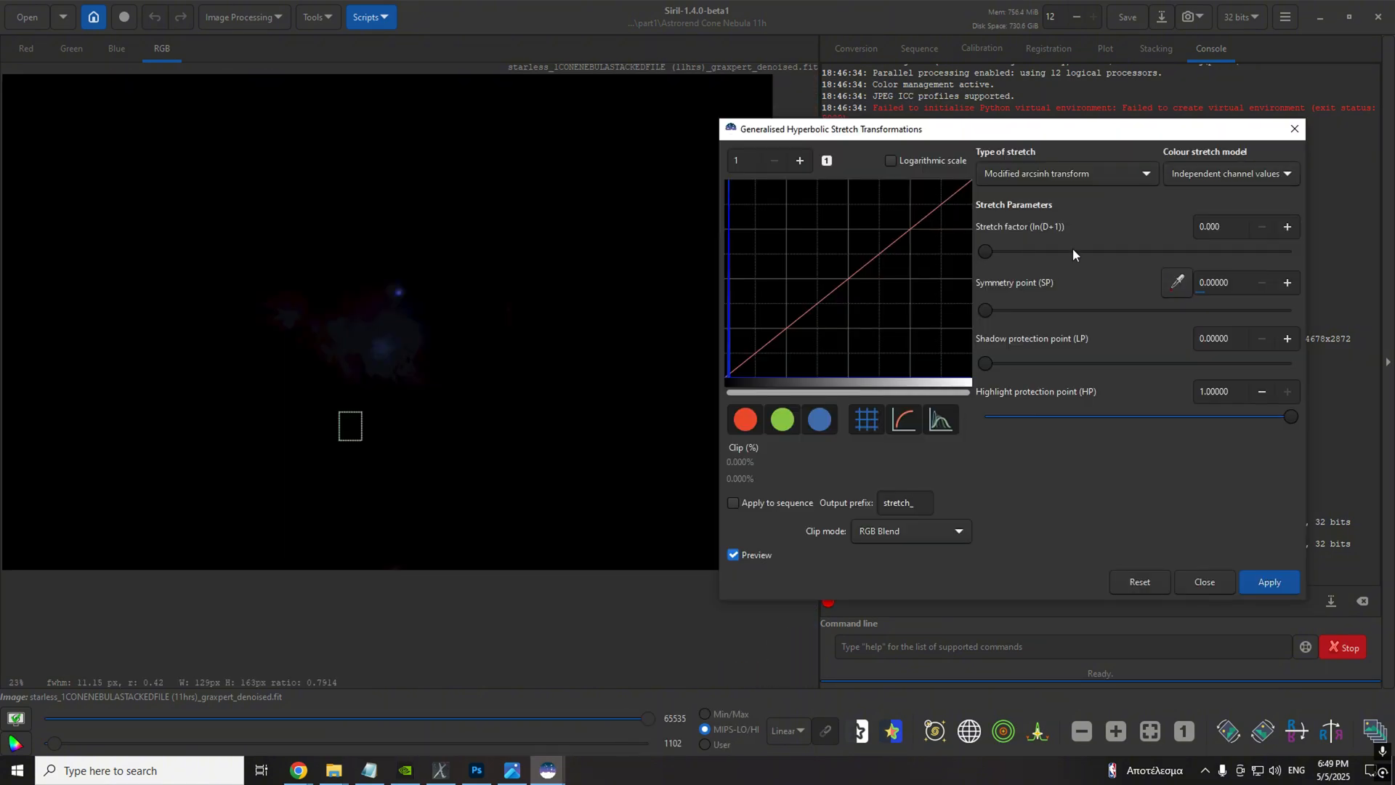
click(1186, 282)
drag(988, 250, 1064, 251)
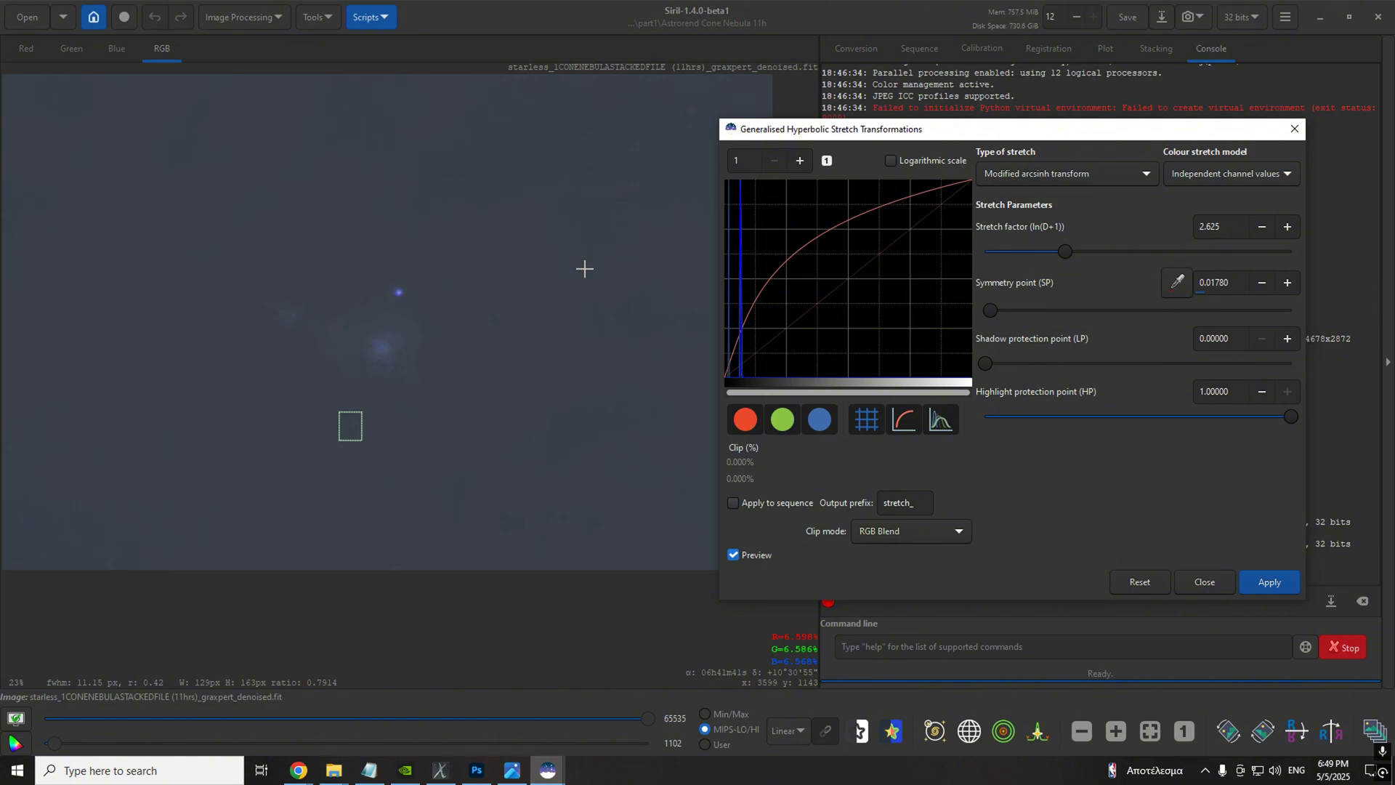
click(1269, 581)
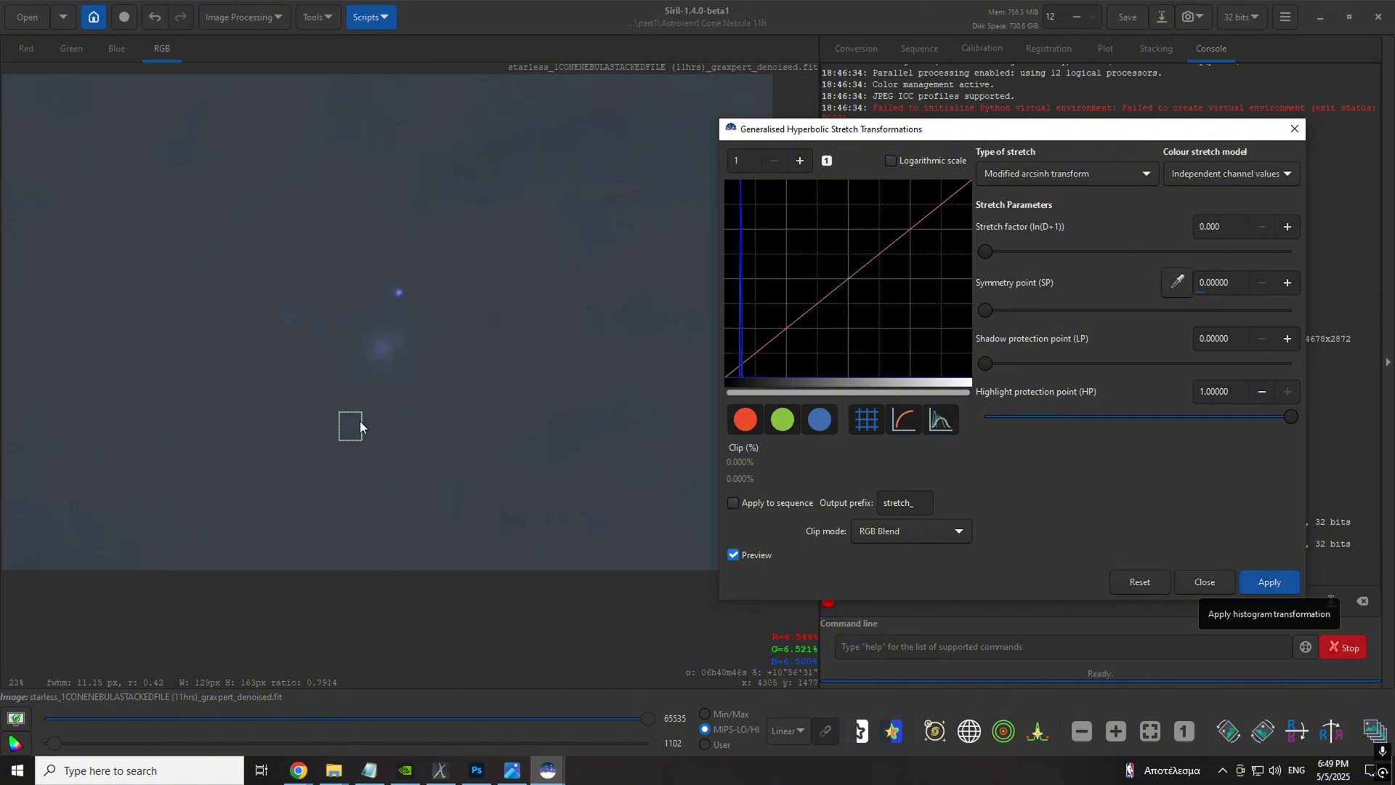
Step: Darken the stretched background by applying a linear stretch that raises the black point towards the start of the histogram
click(1046, 173)
click(1034, 175)
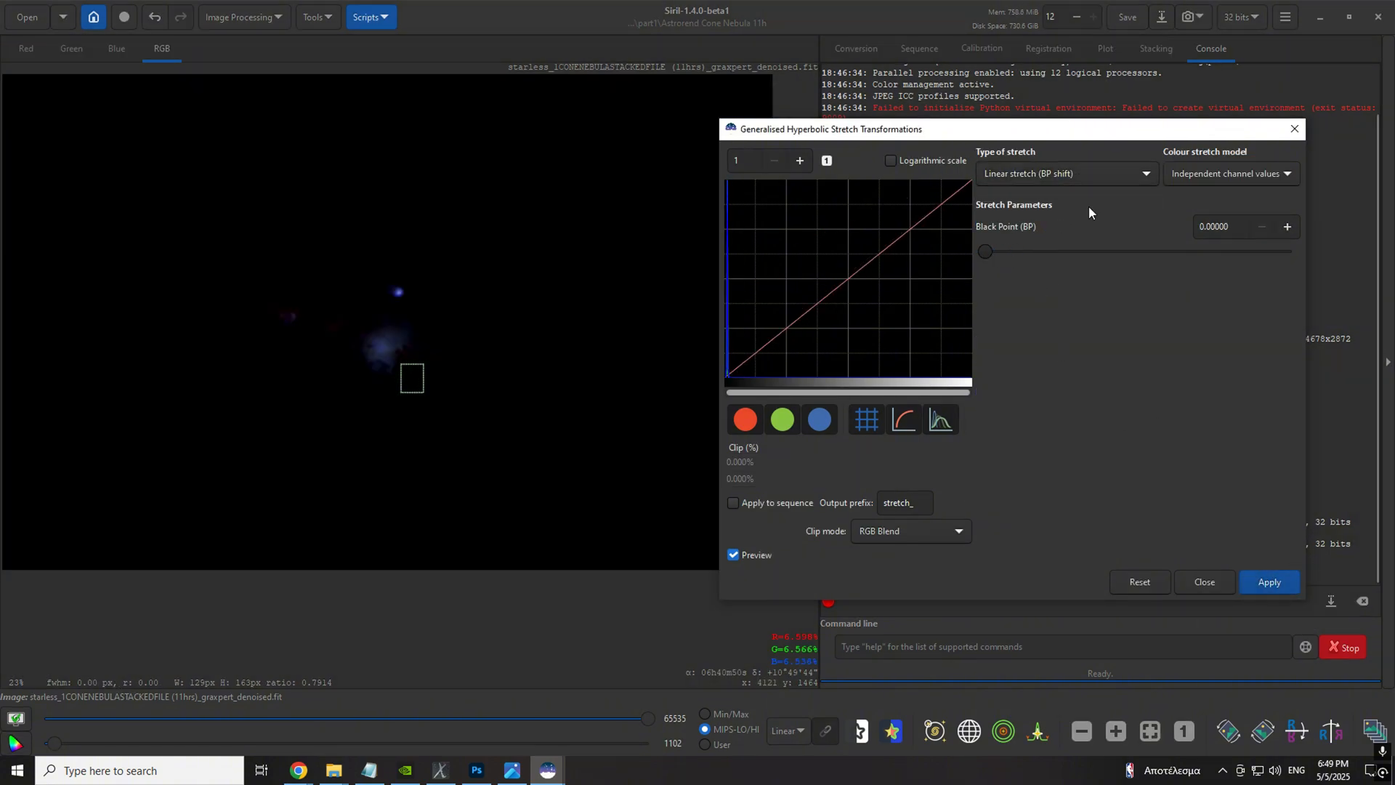
drag(986, 251, 1037, 254)
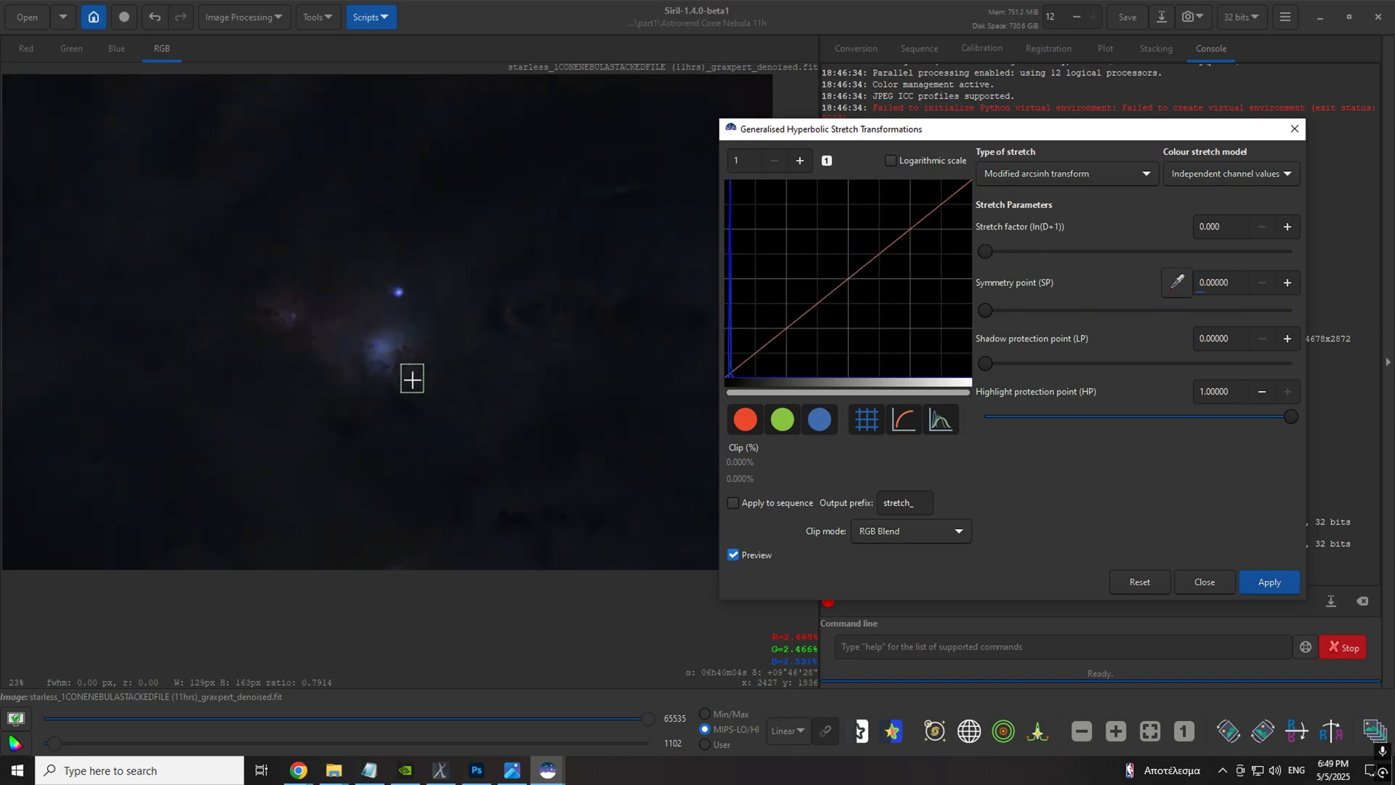
Step: Apply a second modified arcsinh stretch with the symmetry point sampled from an area beside the bright nebula core
drag(411, 377, 467, 361)
click(1177, 282)
click(1077, 253)
drag(1075, 250, 1035, 252)
key(Return)
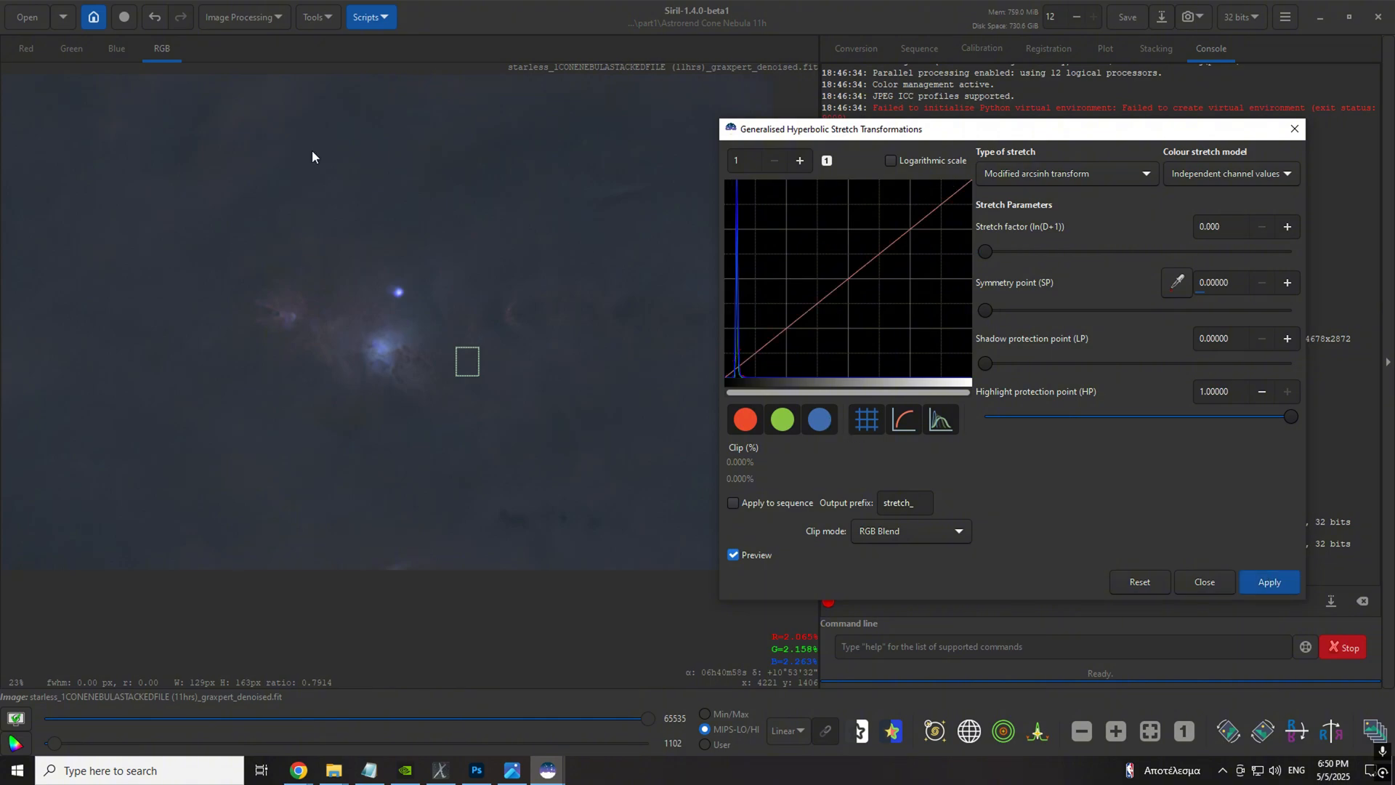
Step: Raise the black point slightly with another linear stretch to darken the background again
scroll(283, 363, up, 1)
click(1066, 173)
click(1023, 197)
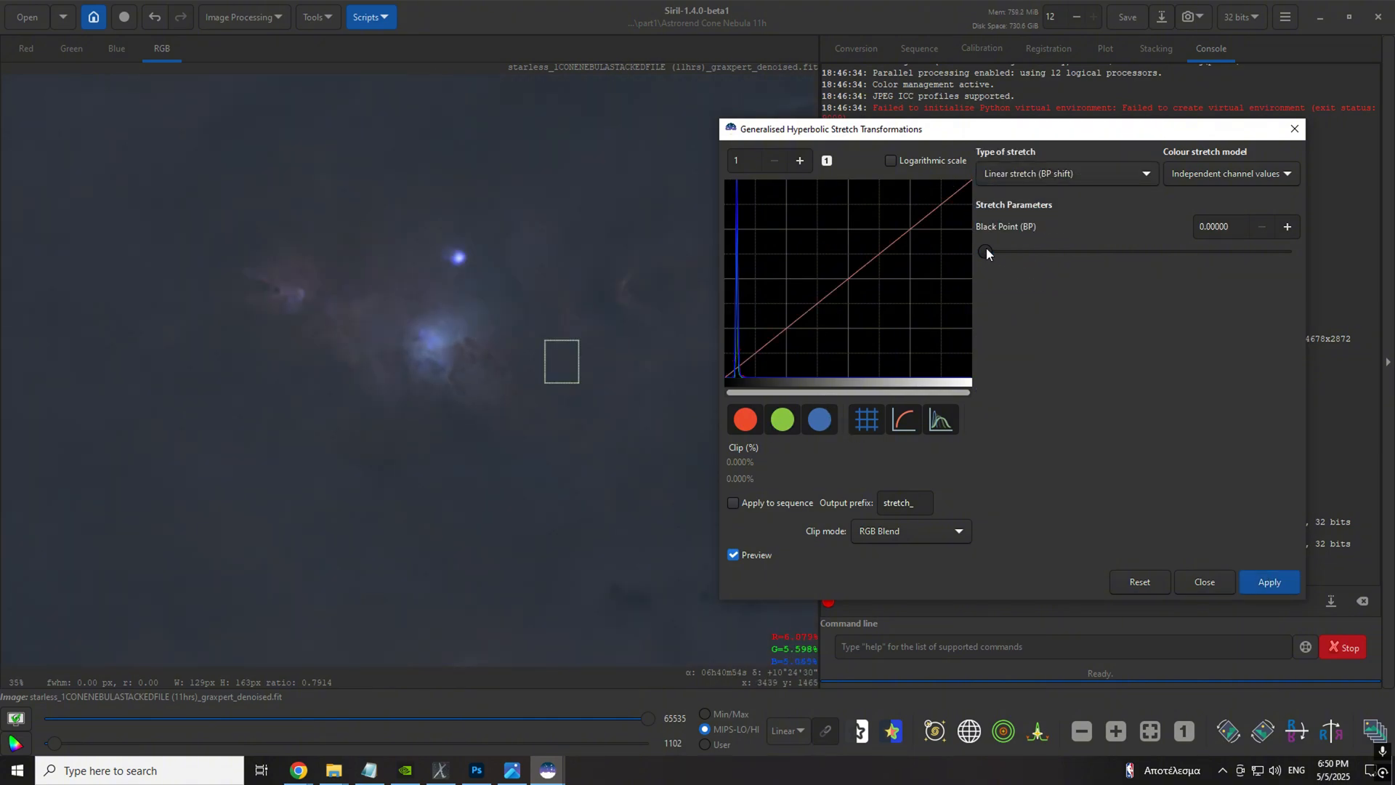
drag(987, 247, 990, 249)
key(Return)
Step: Apply a modified arcsinh stretch with stretch factor 2.172 and symmetry point 0.10501, starting from a selection around the Cone
click(1067, 174)
click(1032, 197)
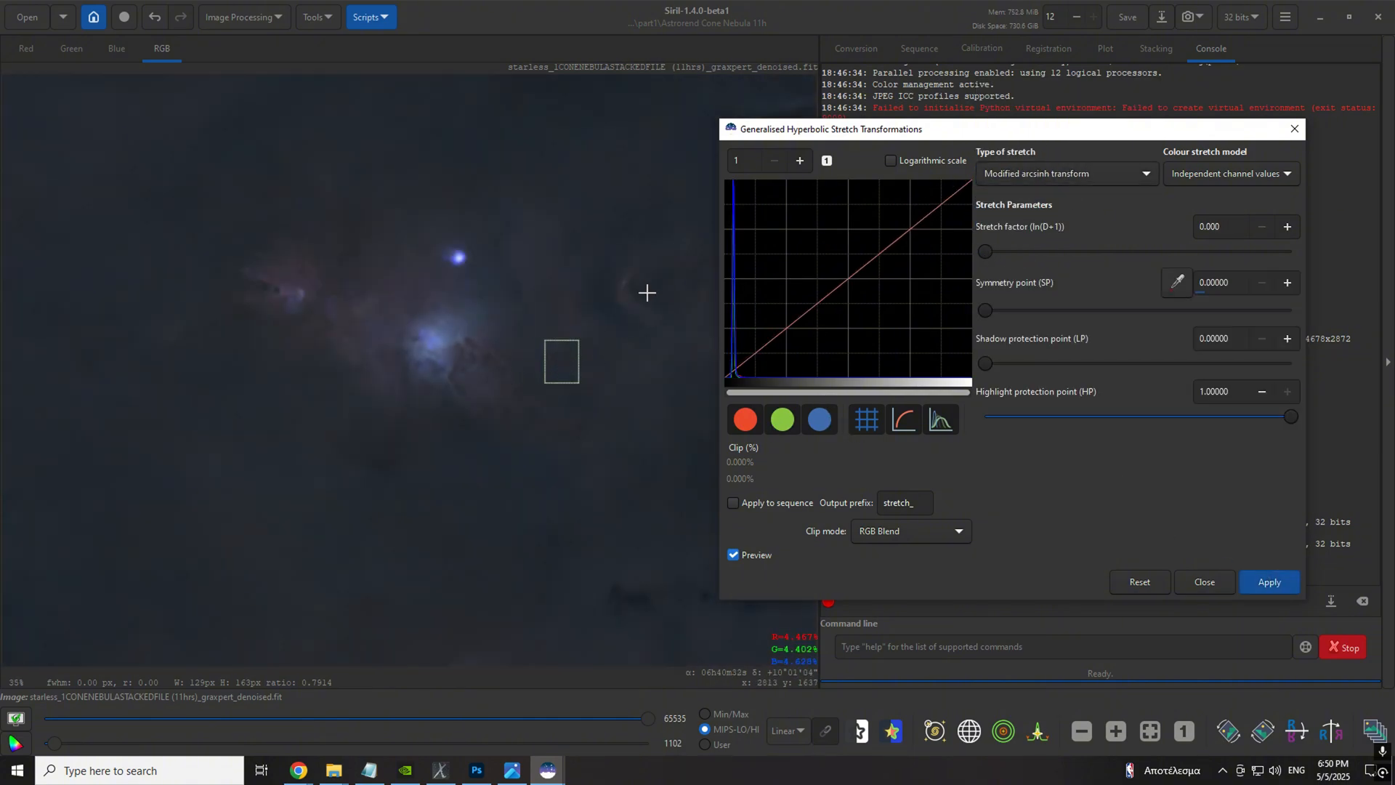
mouse_move(563, 361)
mouse_down()
mouse_move(646, 267)
mouse_move(611, 320)
mouse_up()
click(1051, 251)
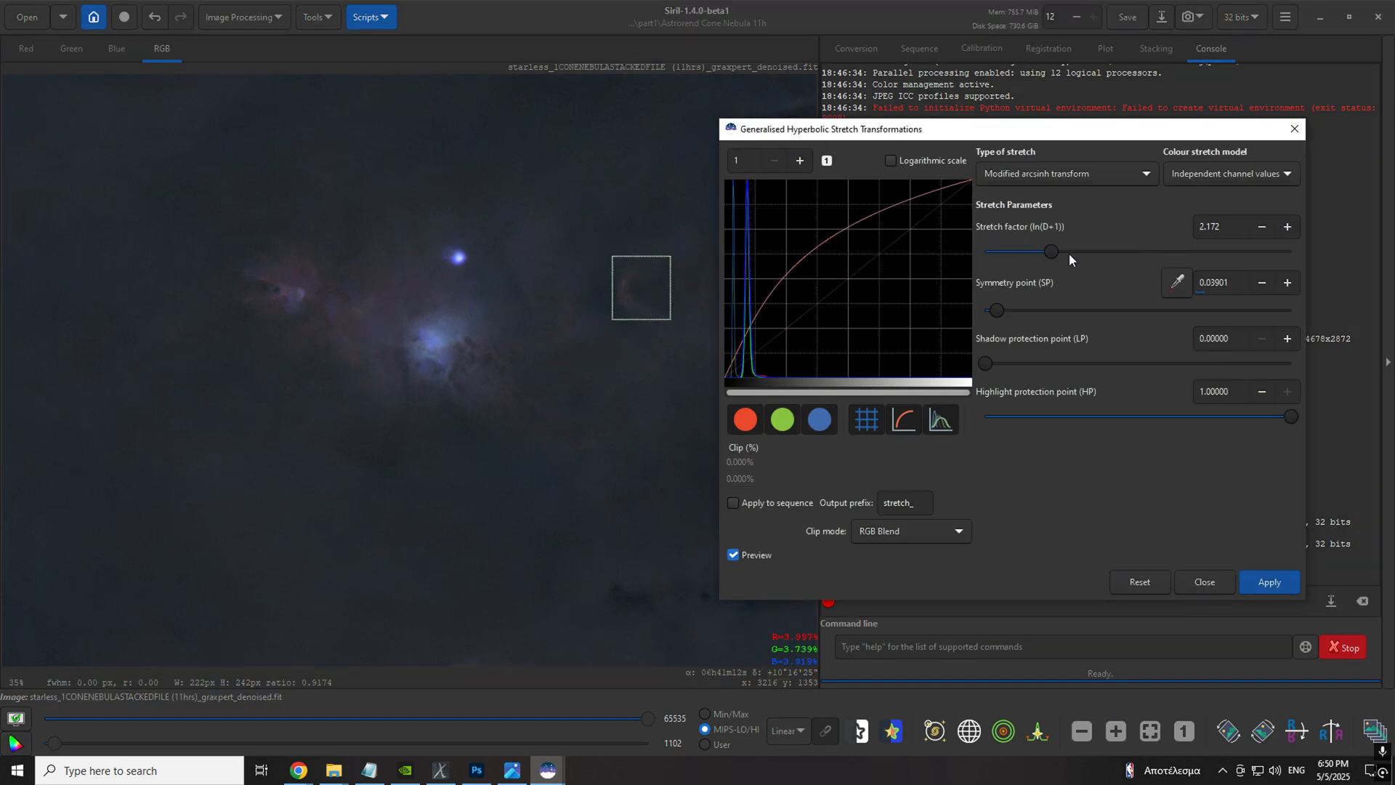
click(1026, 309)
scroll(570, 331, down, 1)
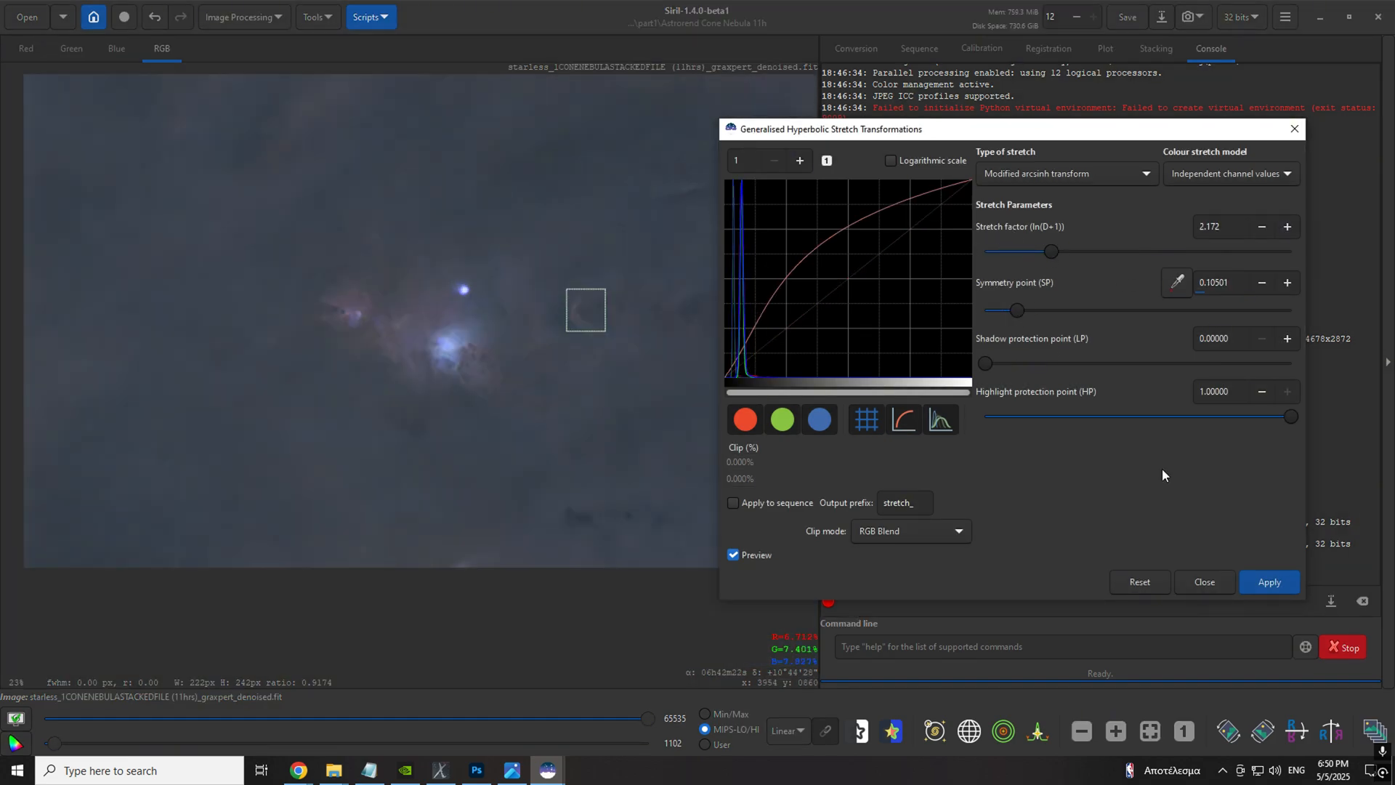
key(Return)
Step: Apply one more linear black point shift to restore the dark sky around the nebula
click(1065, 173)
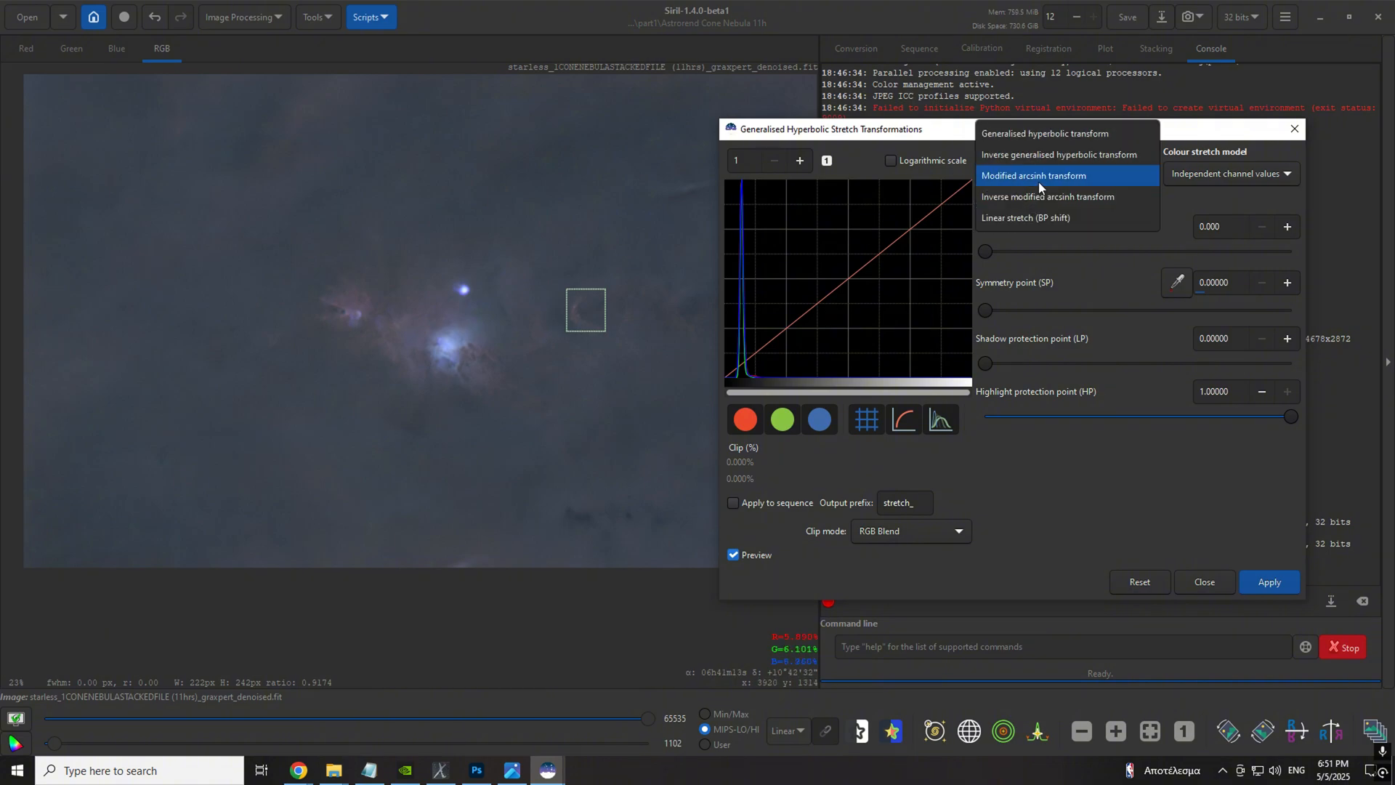
click(1039, 198)
click(994, 251)
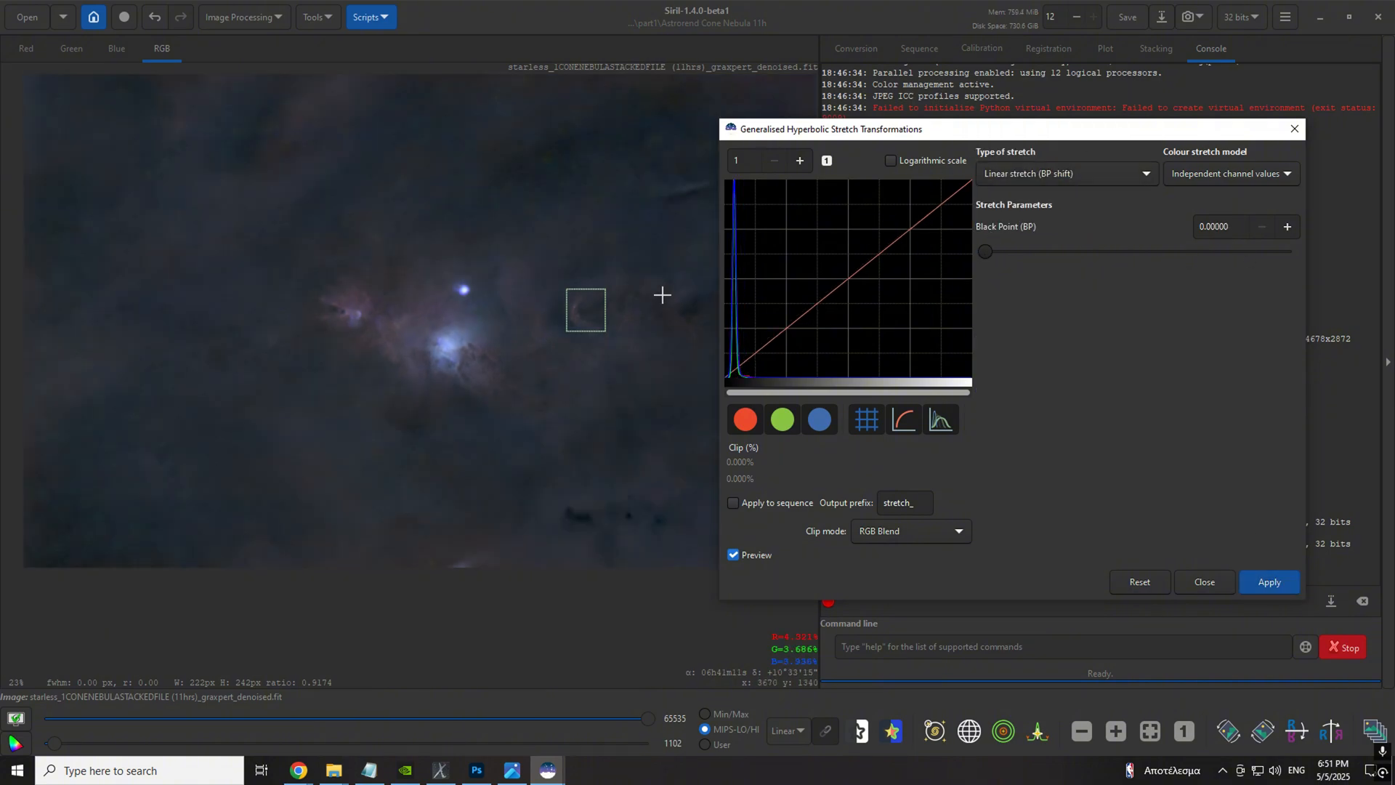
Step: Apply a generalised hyperbolic stretch of 0.73 with symmetry point 0.07074 sampled beside the nebula core, and finish stretching
scroll(1108, 173, up, 3)
scroll(511, 333, up, 2)
drag(697, 262, 531, 352)
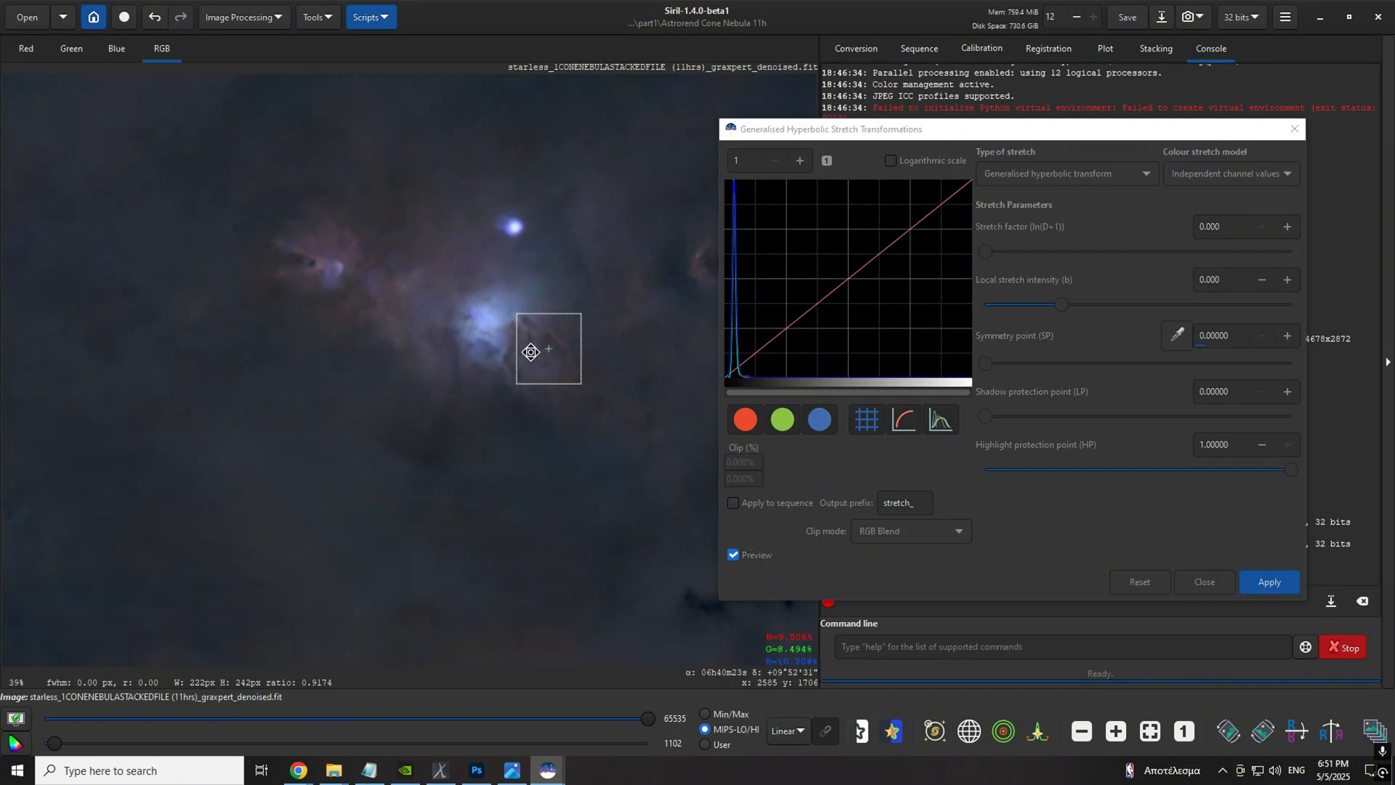
drag(988, 250, 1005, 253)
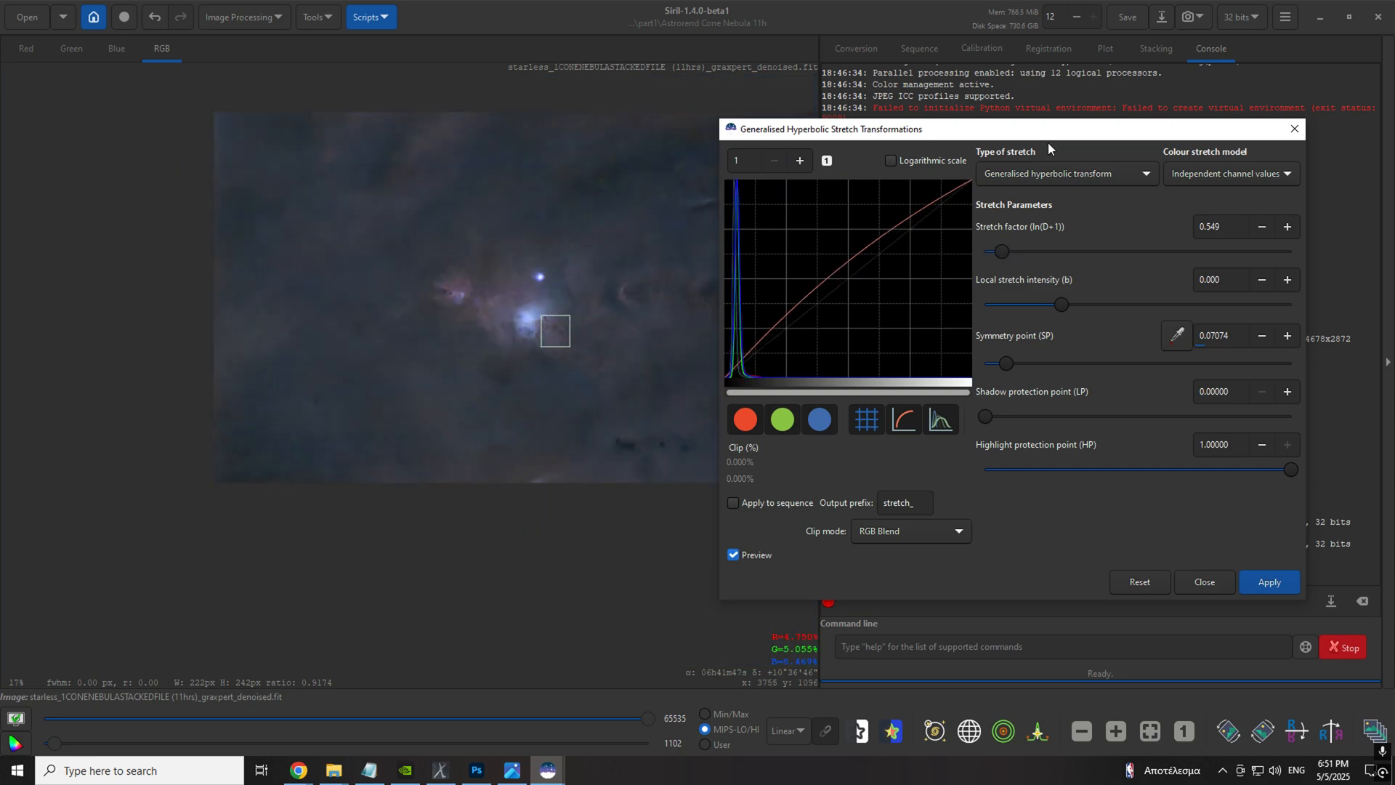
drag(1048, 130, 1149, 66)
click(1371, 519)
scroll(517, 321, up, 2)
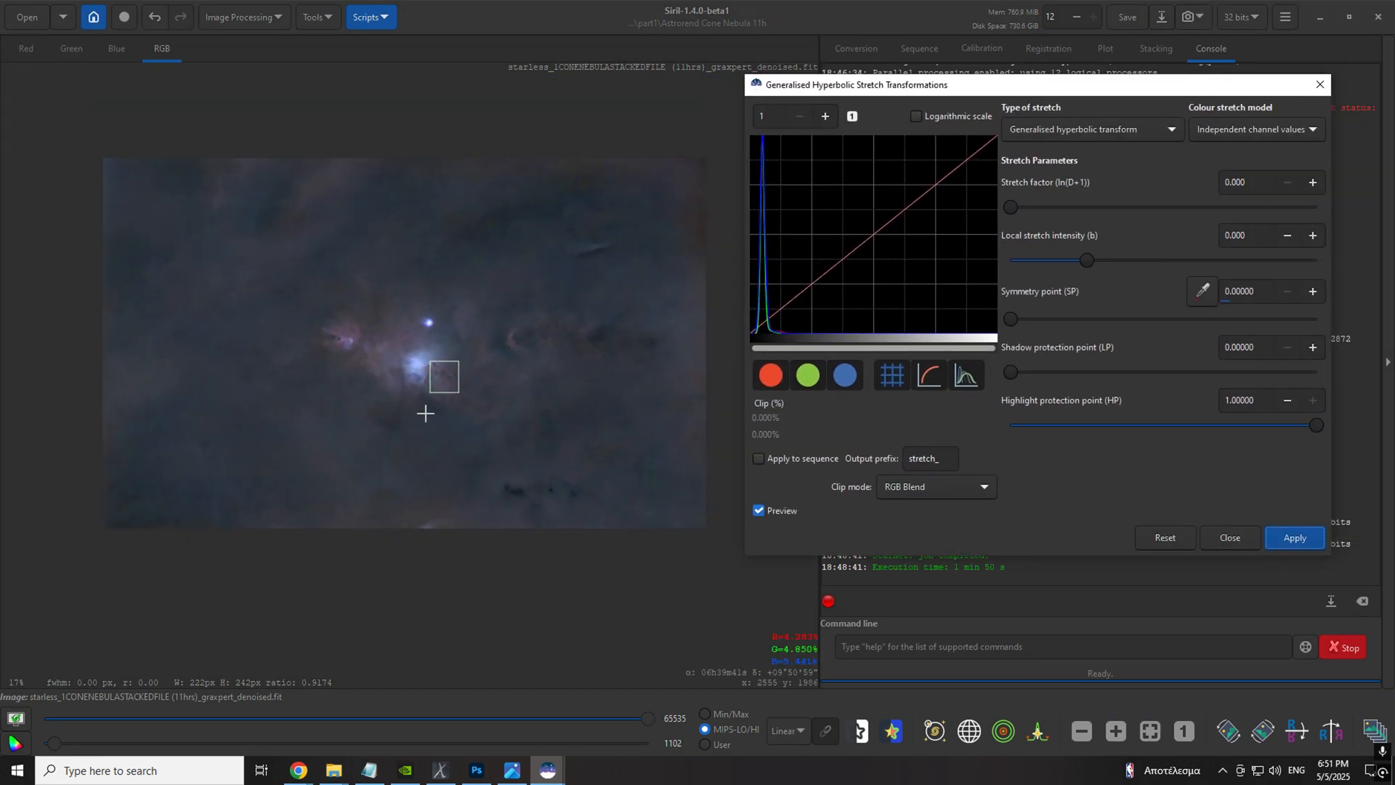
click(424, 411)
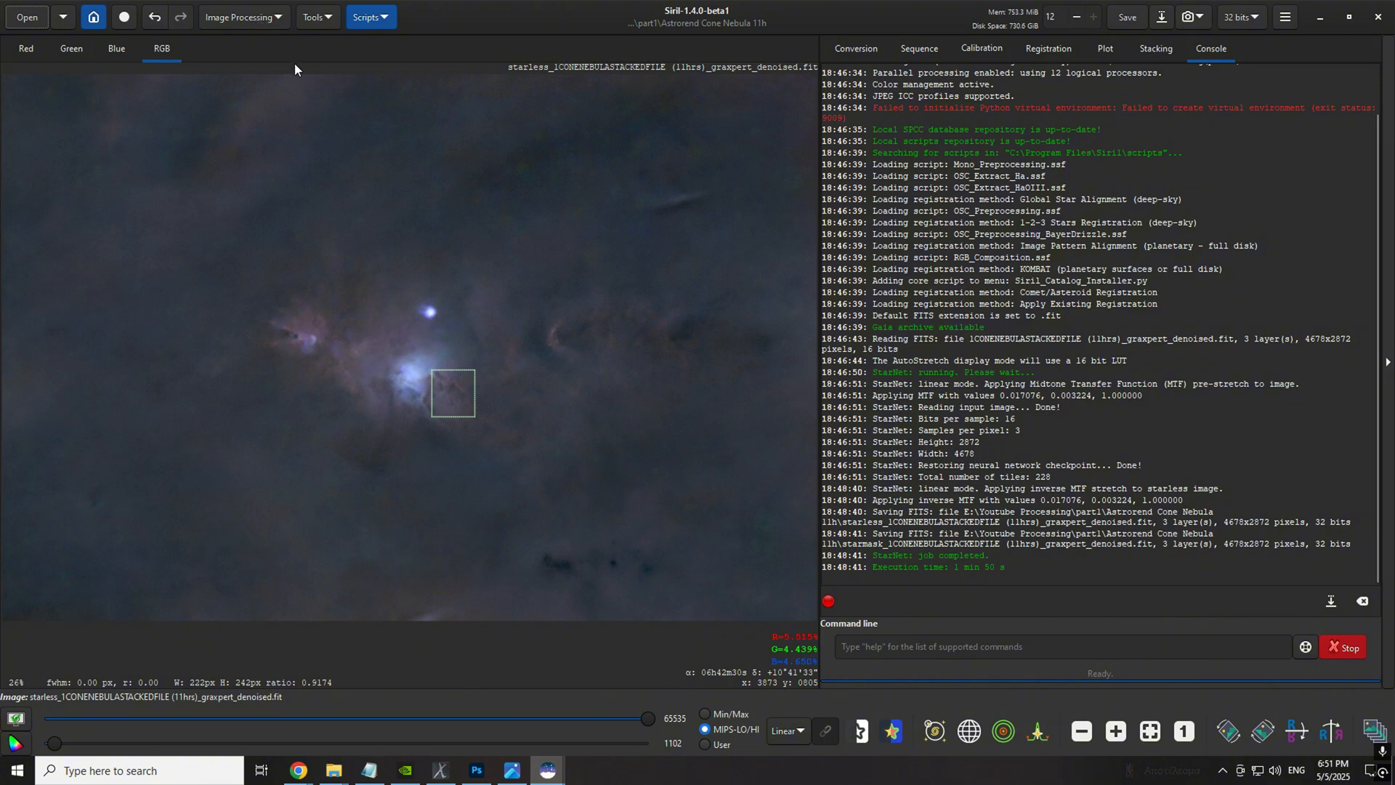
Step: Apply a cubic spline curves transformation that lowers the blue channel with a point at X 0.0788576, Y 0.0573566
click(244, 17)
click(250, 17)
click(240, 17)
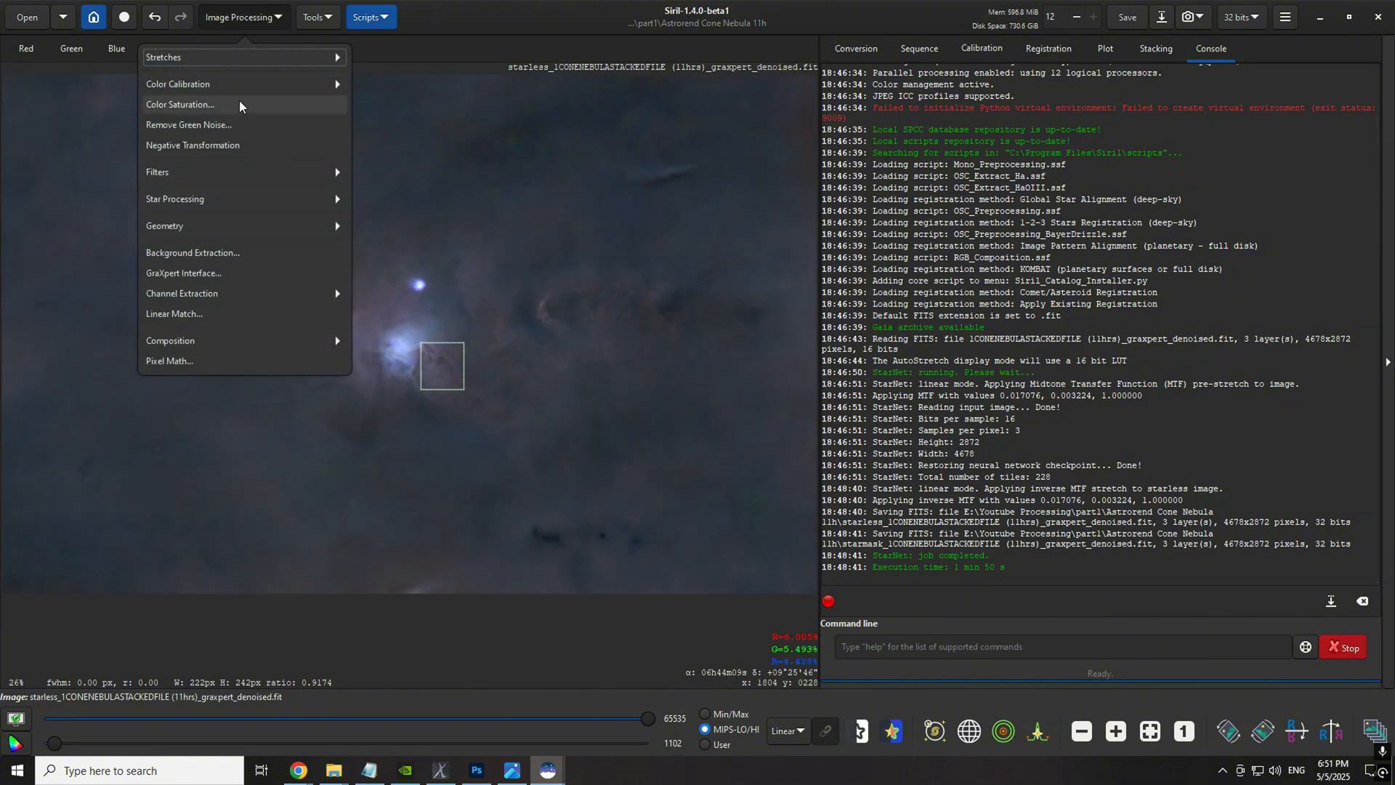
click(241, 61)
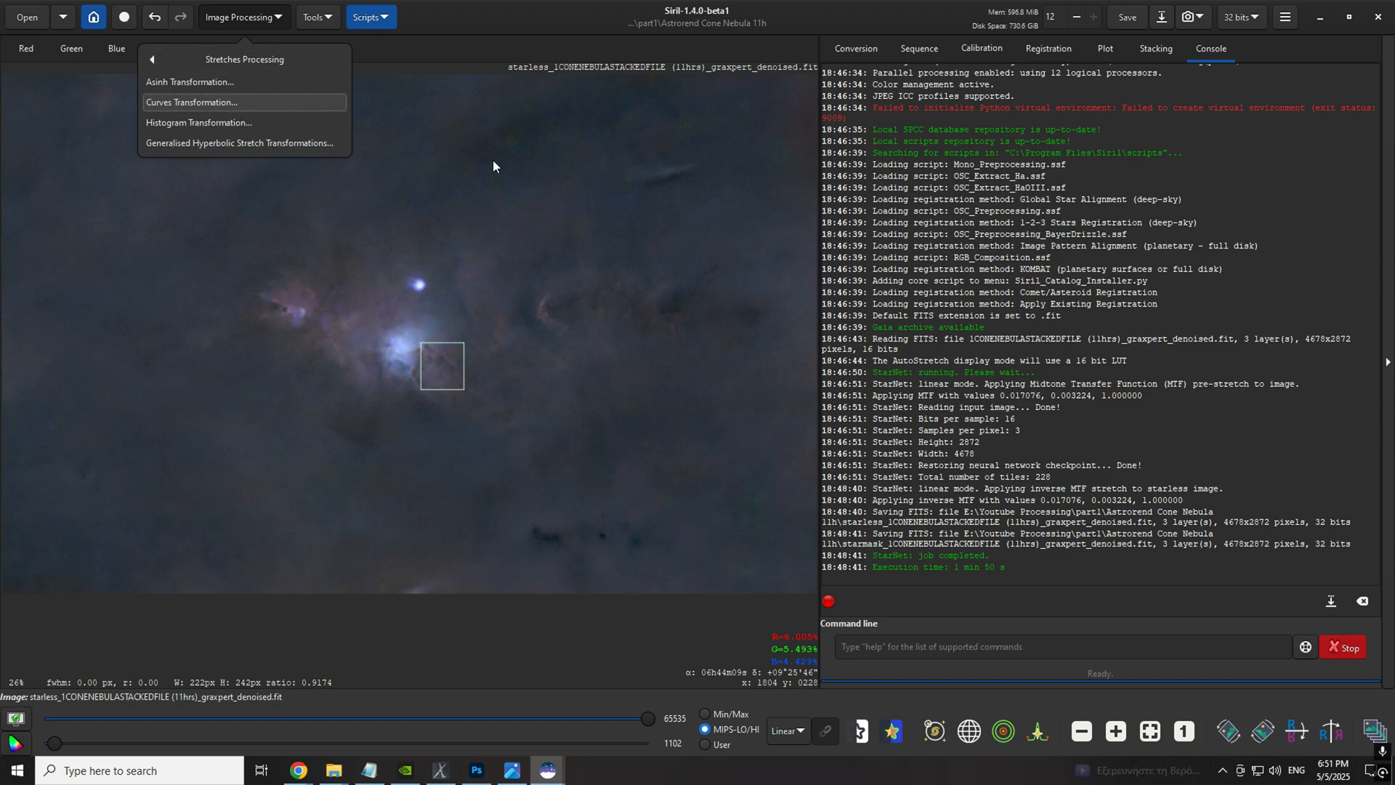
click(243, 104)
drag(658, 454, 662, 459)
drag(639, 129, 944, 85)
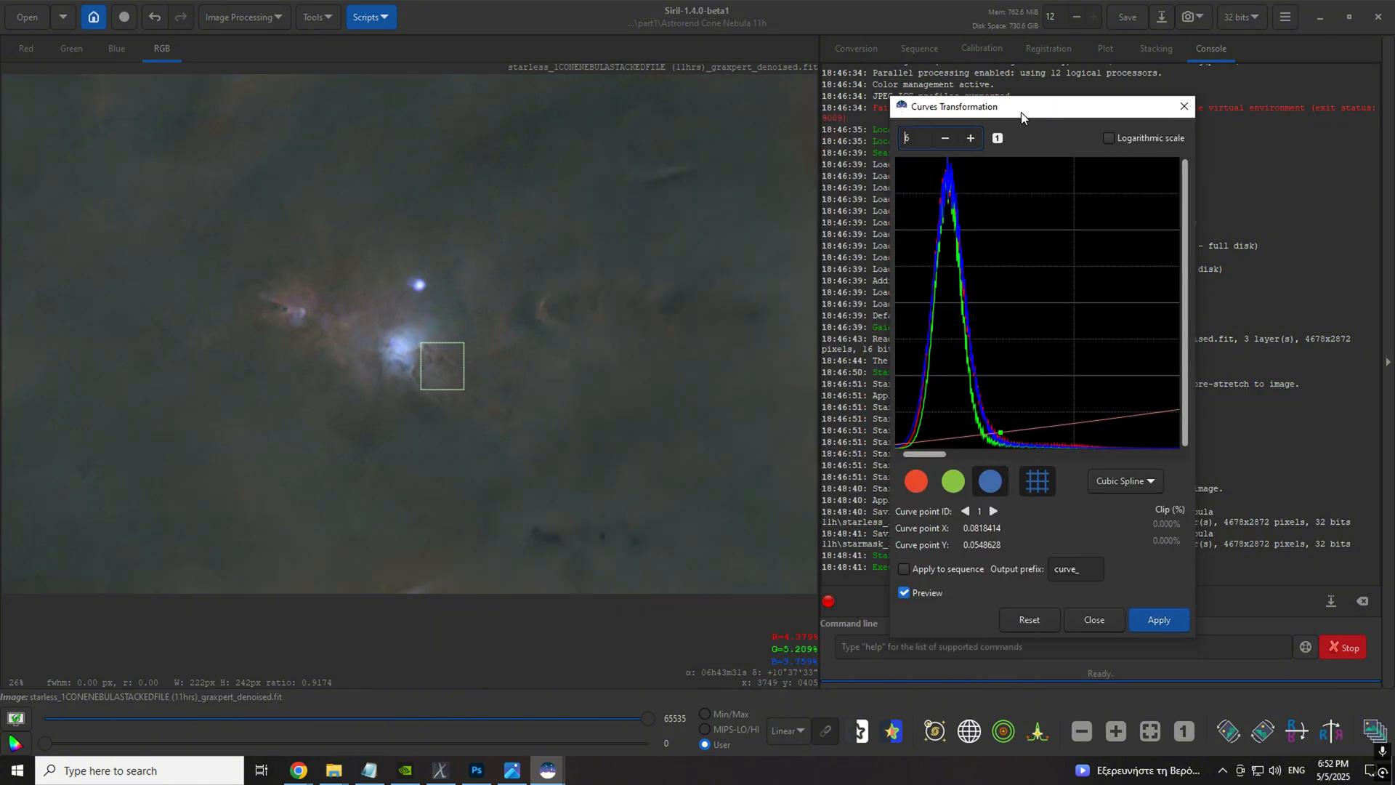
drag(964, 412, 960, 412)
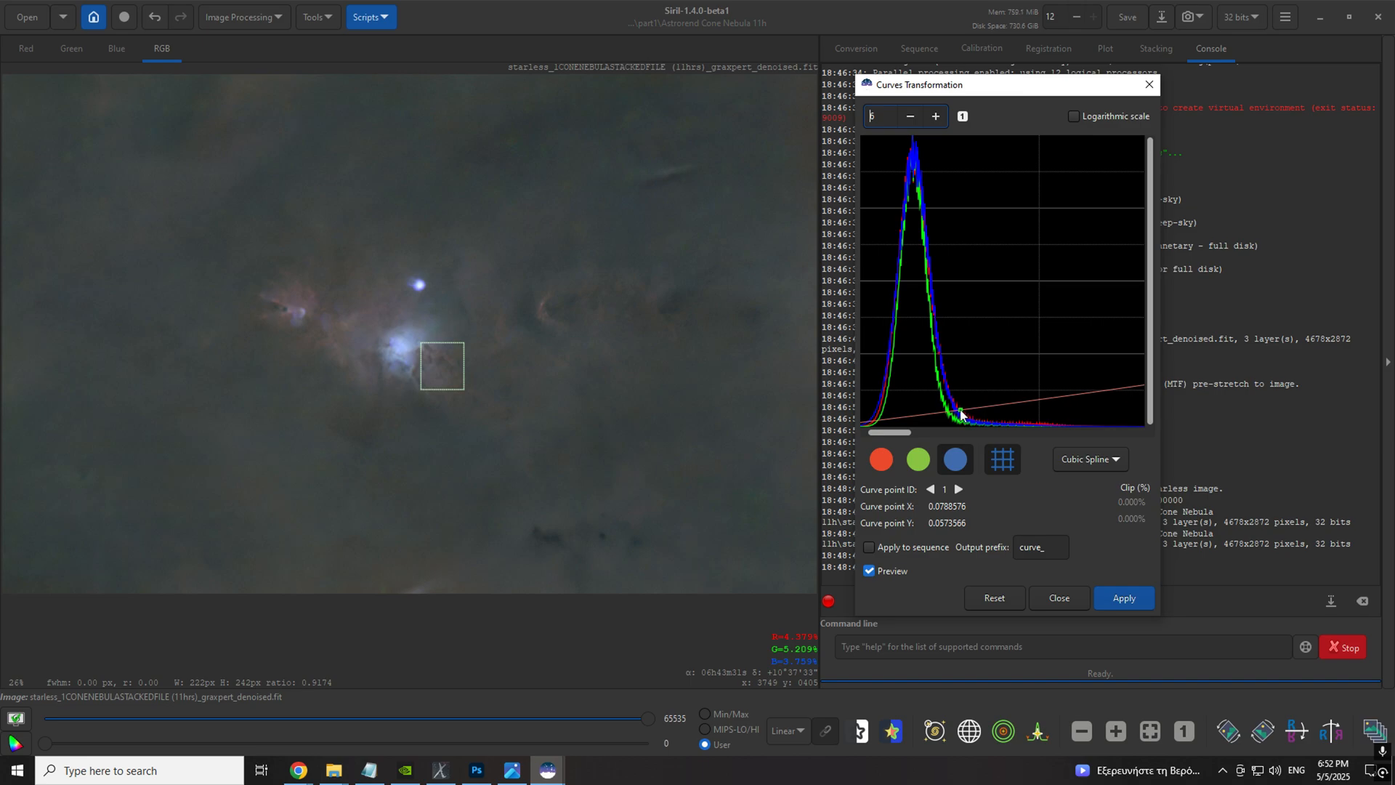
scroll(454, 356, down, 1)
scroll(434, 317, up, 1)
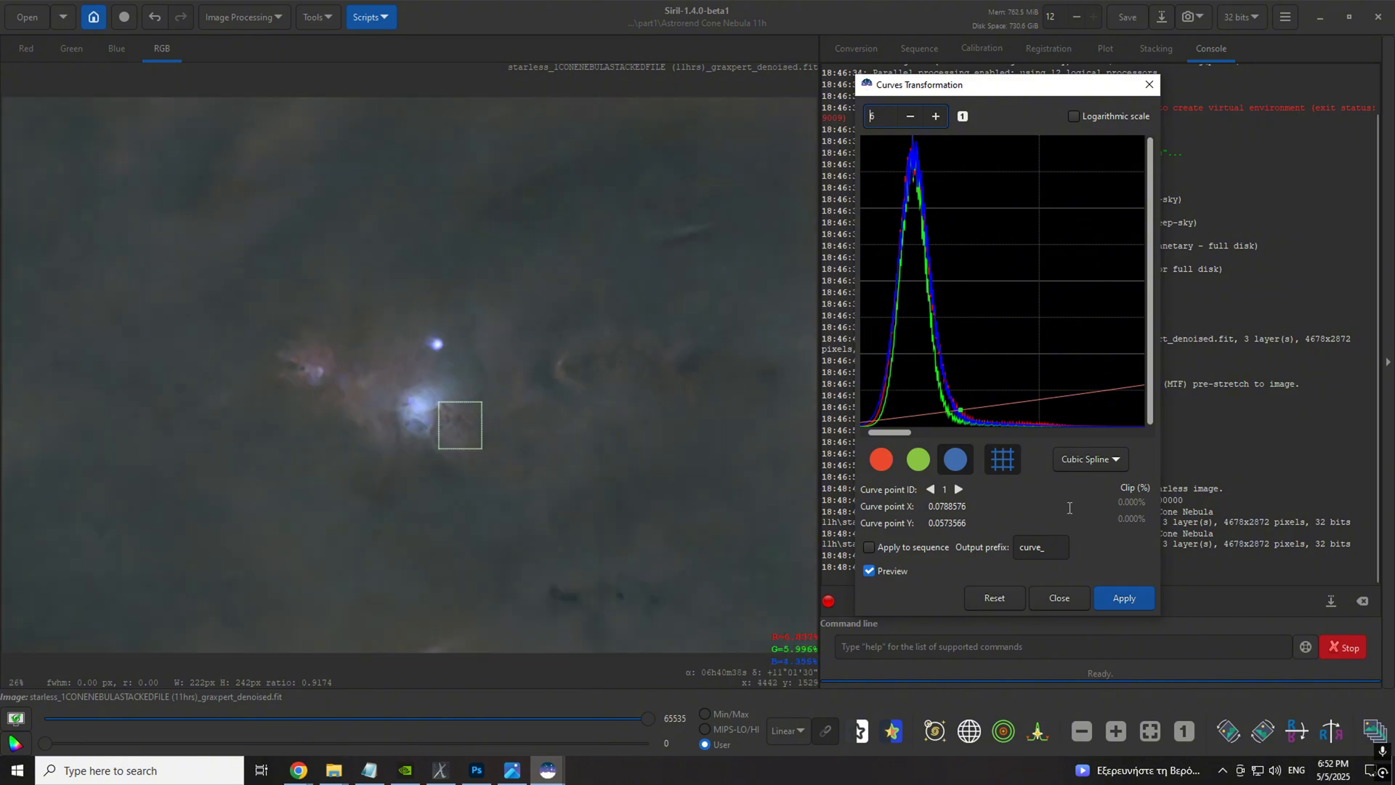
click(1124, 598)
click(1149, 84)
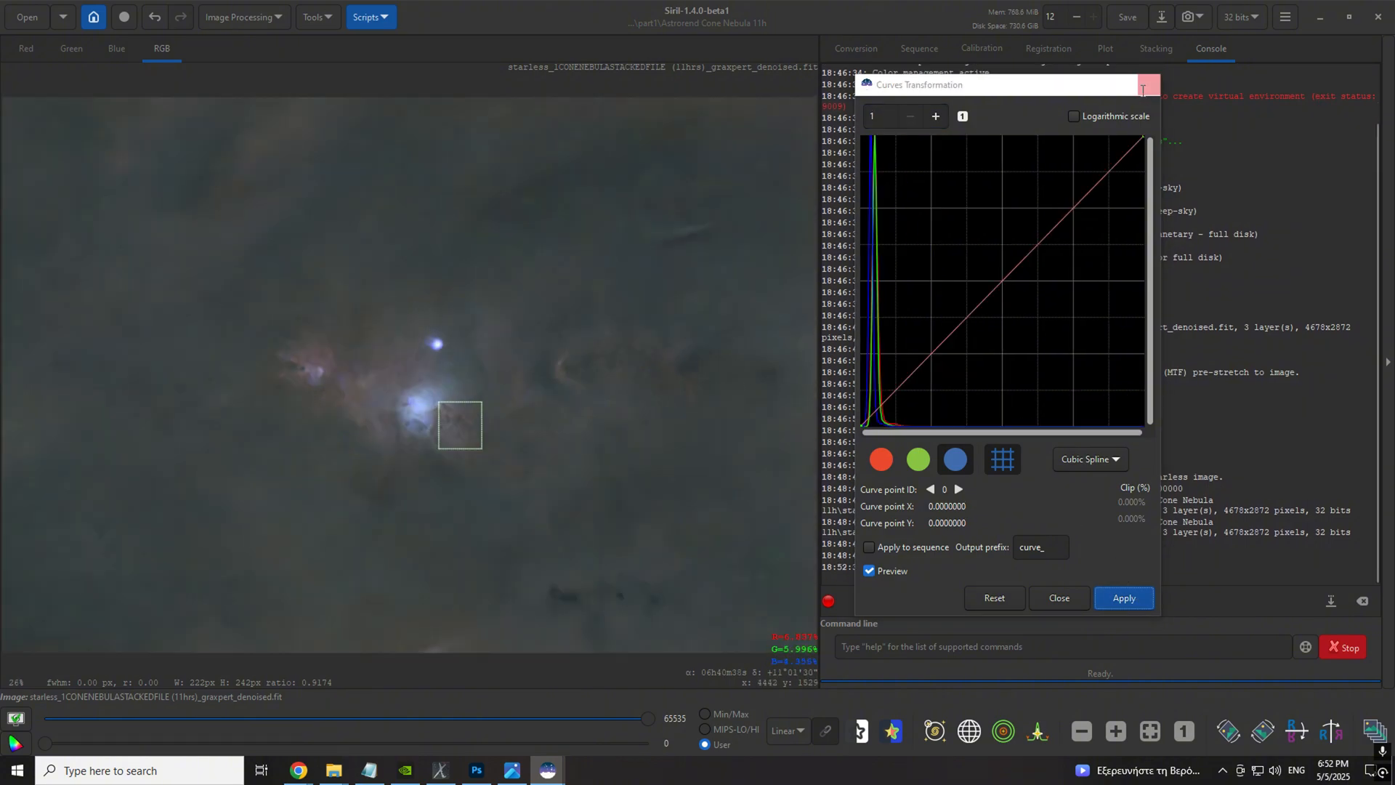
Step: Undo and redo the recent stretch and curves edits to compare the nebula before and after
click(157, 17)
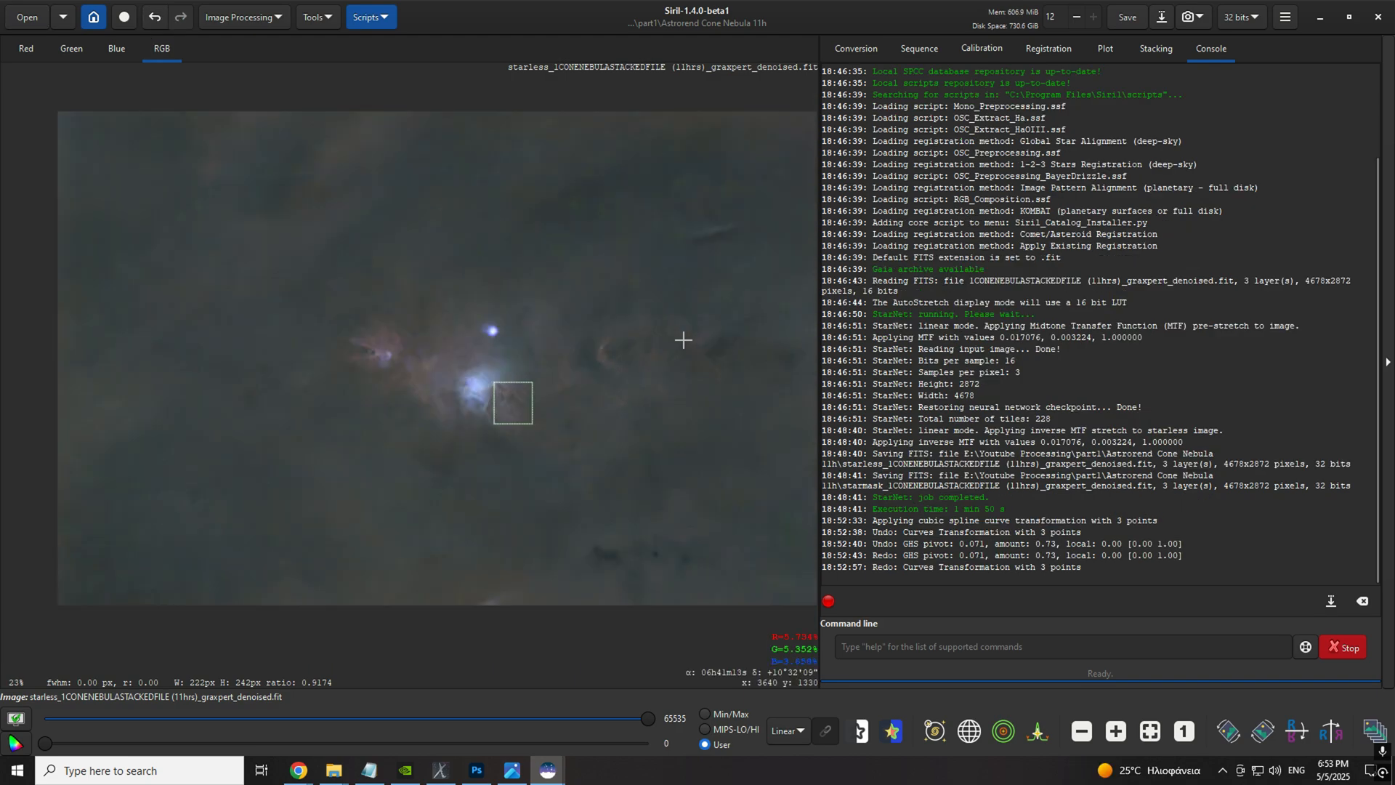
key(ctrl+shift+z)
scroll(633, 392, down, 1)
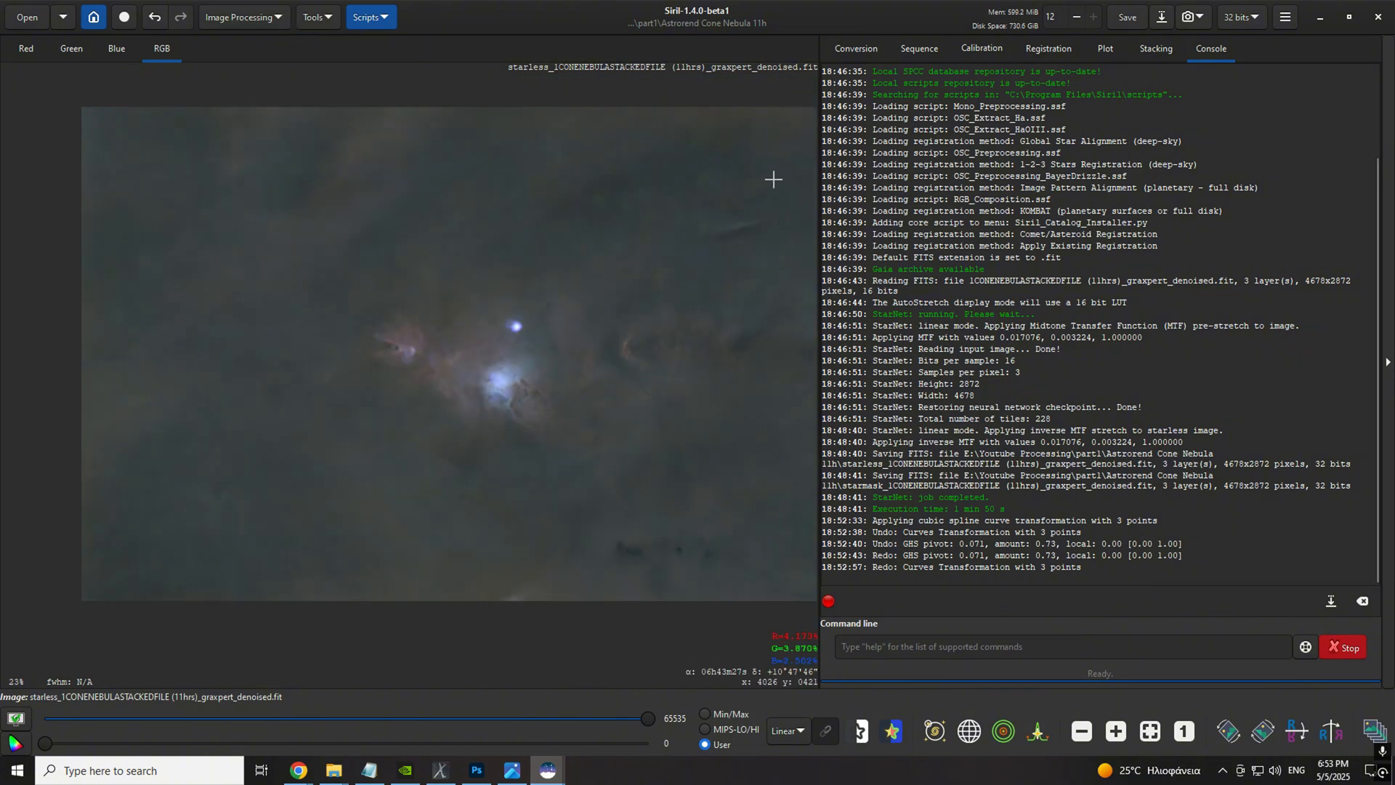
scroll(770, 265, up, 1)
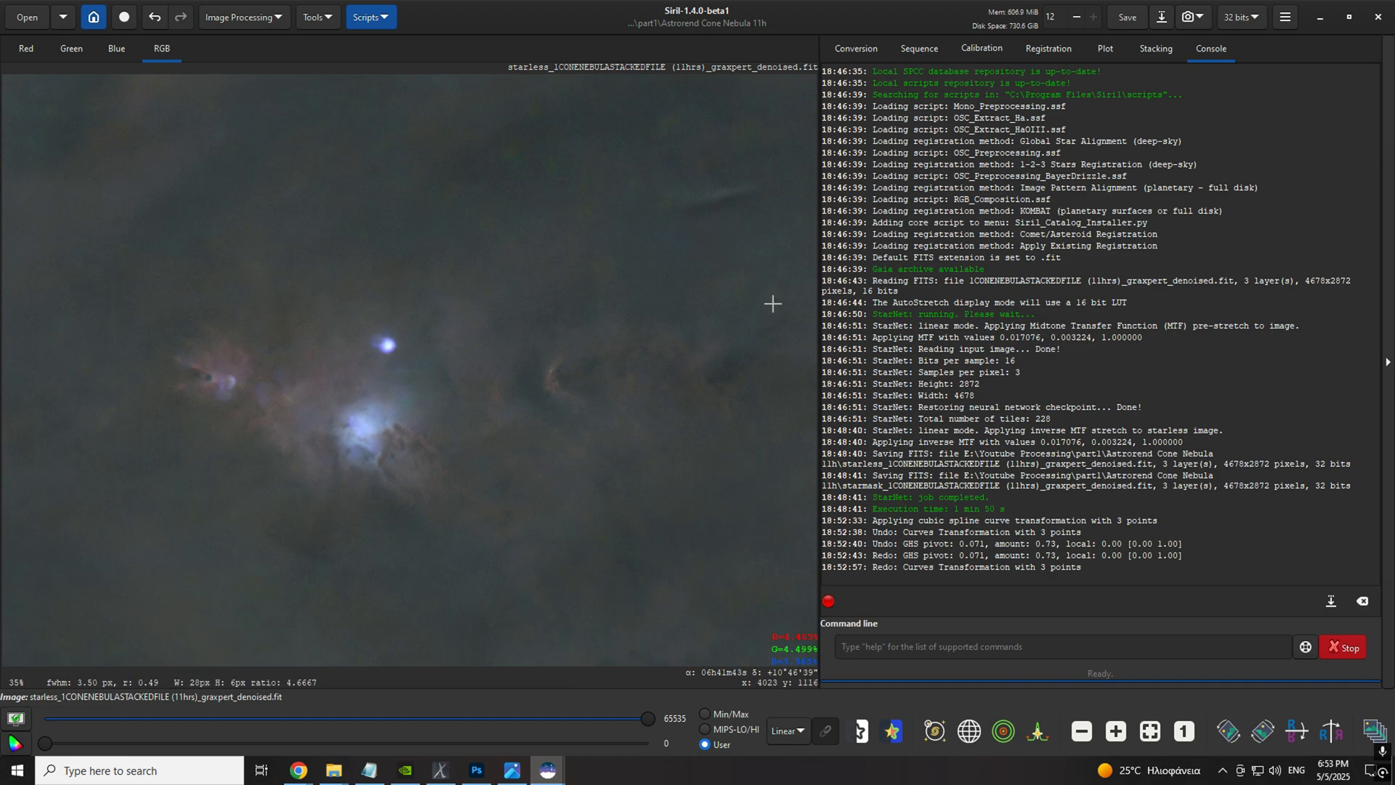
scroll(260, 405, up, 1)
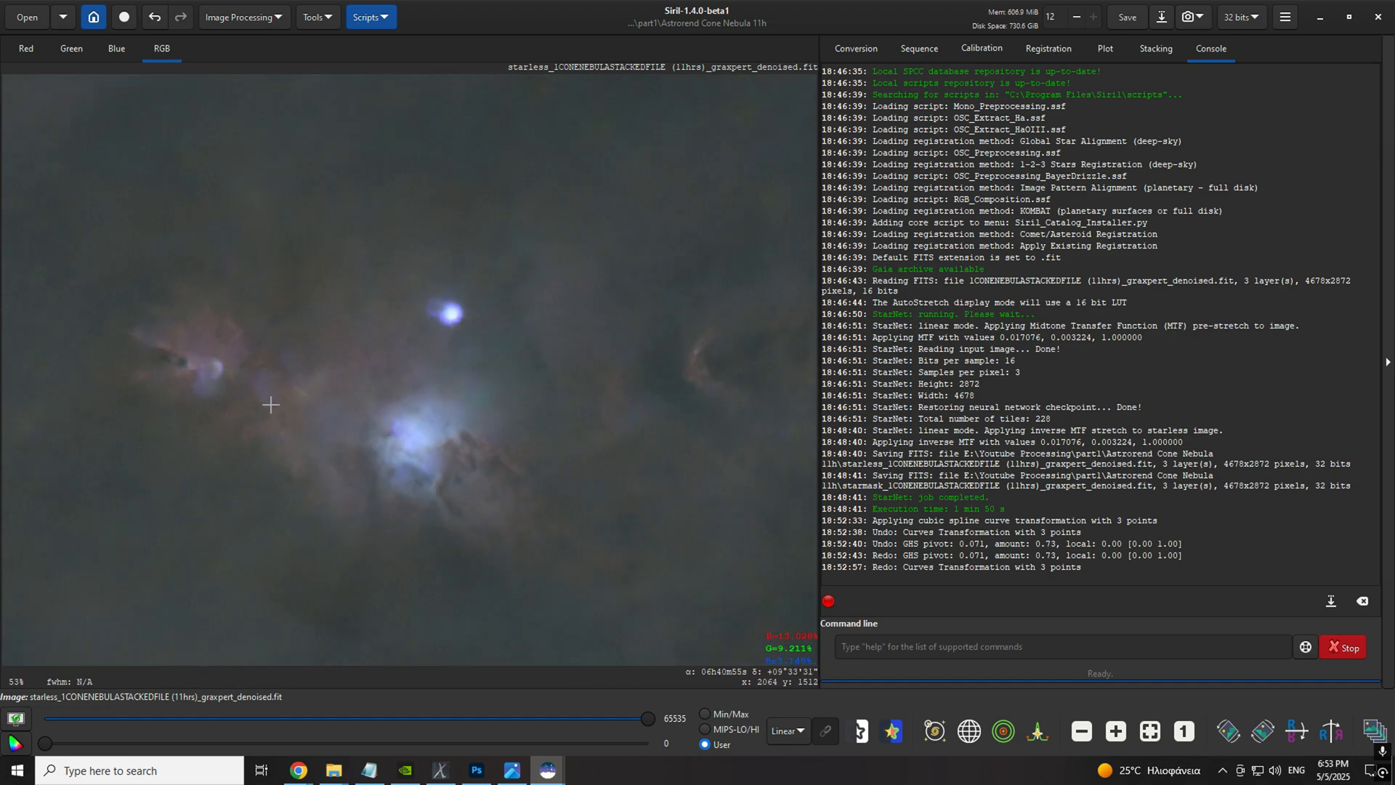
Step: Increase the colour saturation of the Orange-Brown / Yellow hues by an amount of 0.41
scroll(270, 405, down, 2)
click(260, 11)
click(247, 76)
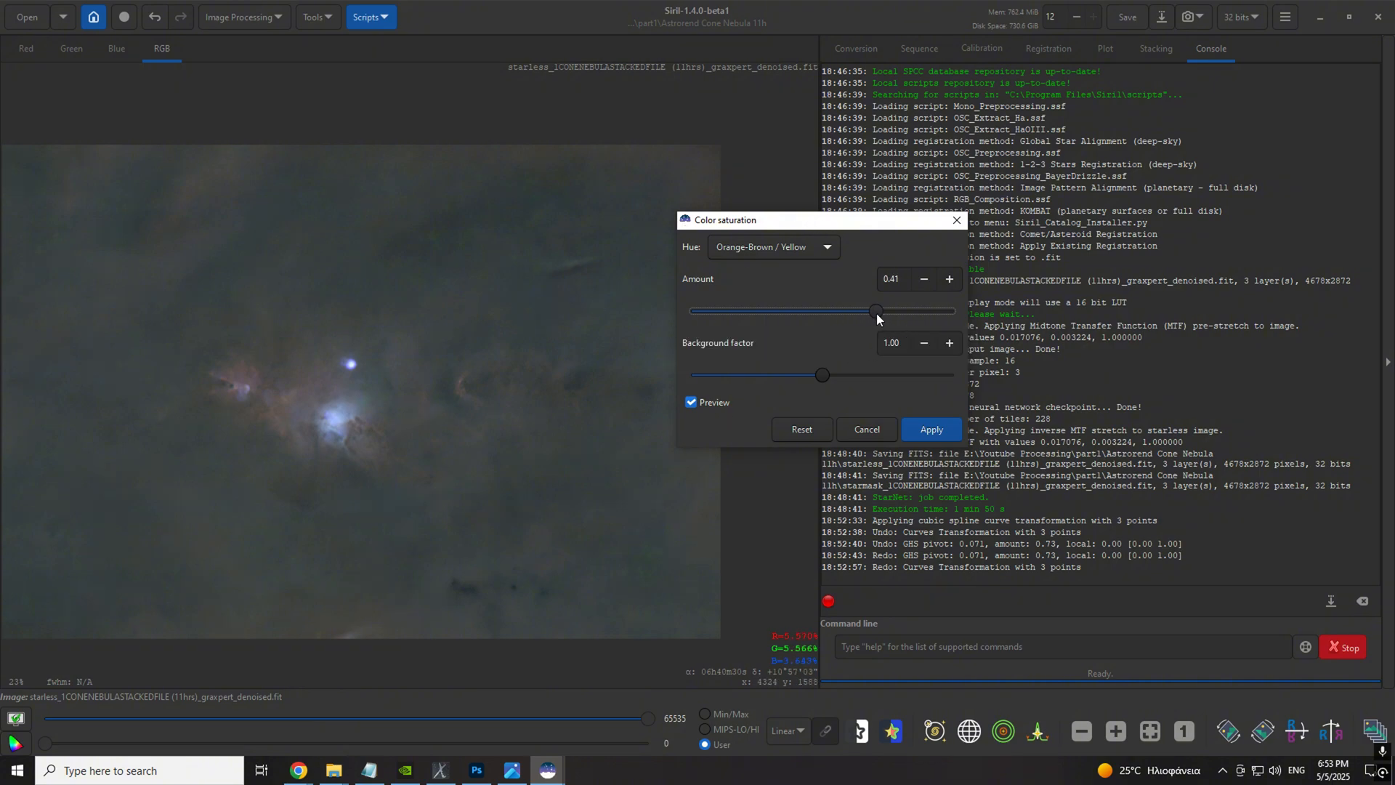
click(924, 430)
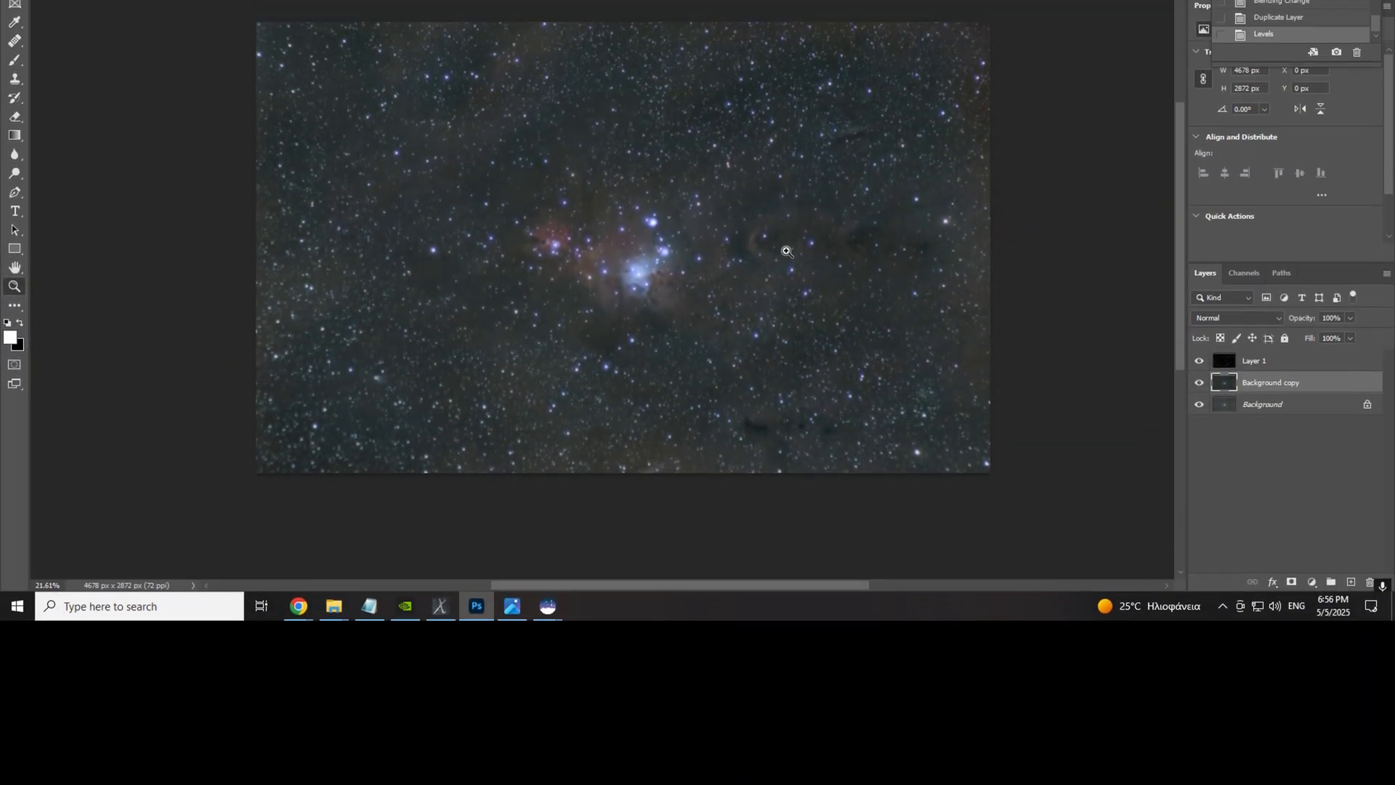
Step: In Photoshop, adjust the Background copy layer in Camera Raw: temperature +7, tint +19, contrast +17, highlights +16, whites +22, vibrance +24
scroll(746, 184, up, 5)
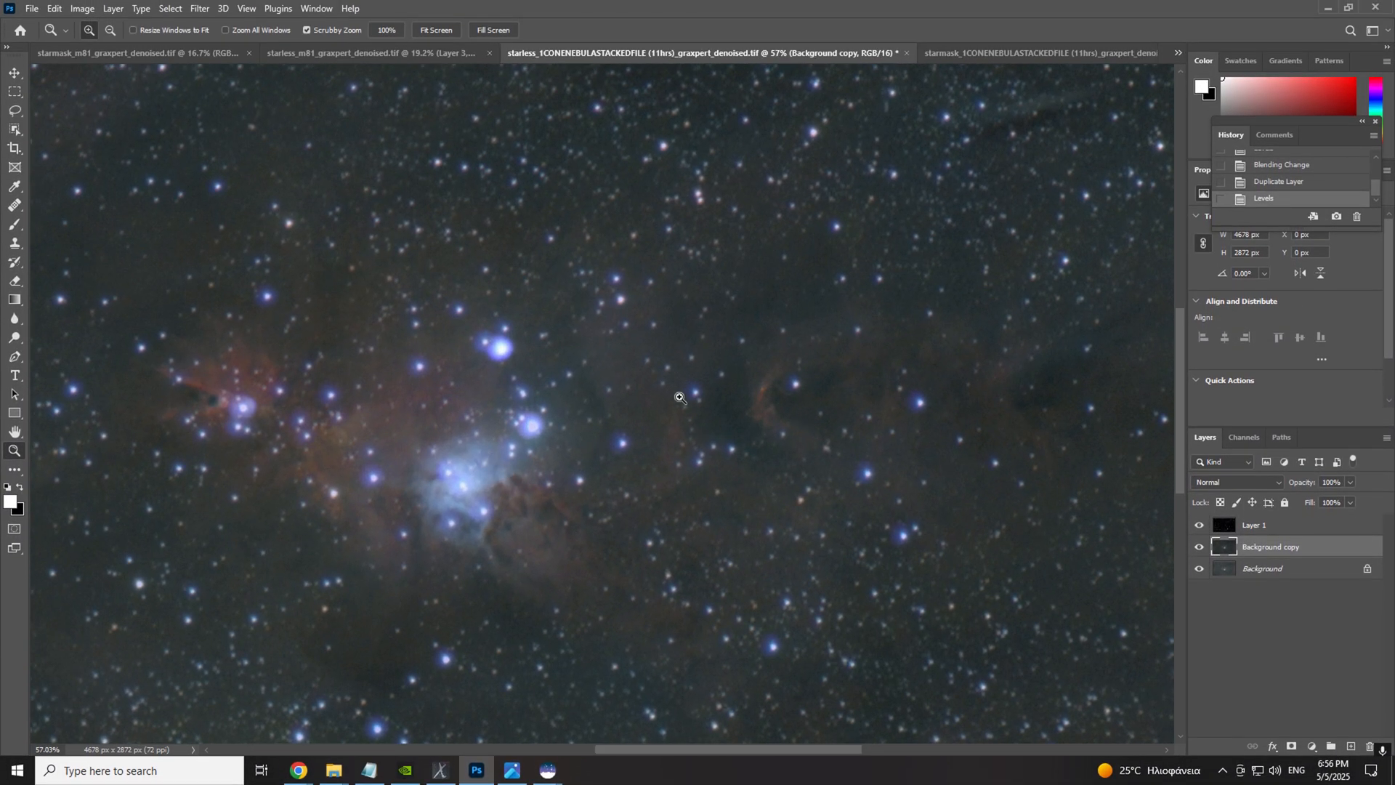
right_click(564, 445)
click(589, 452)
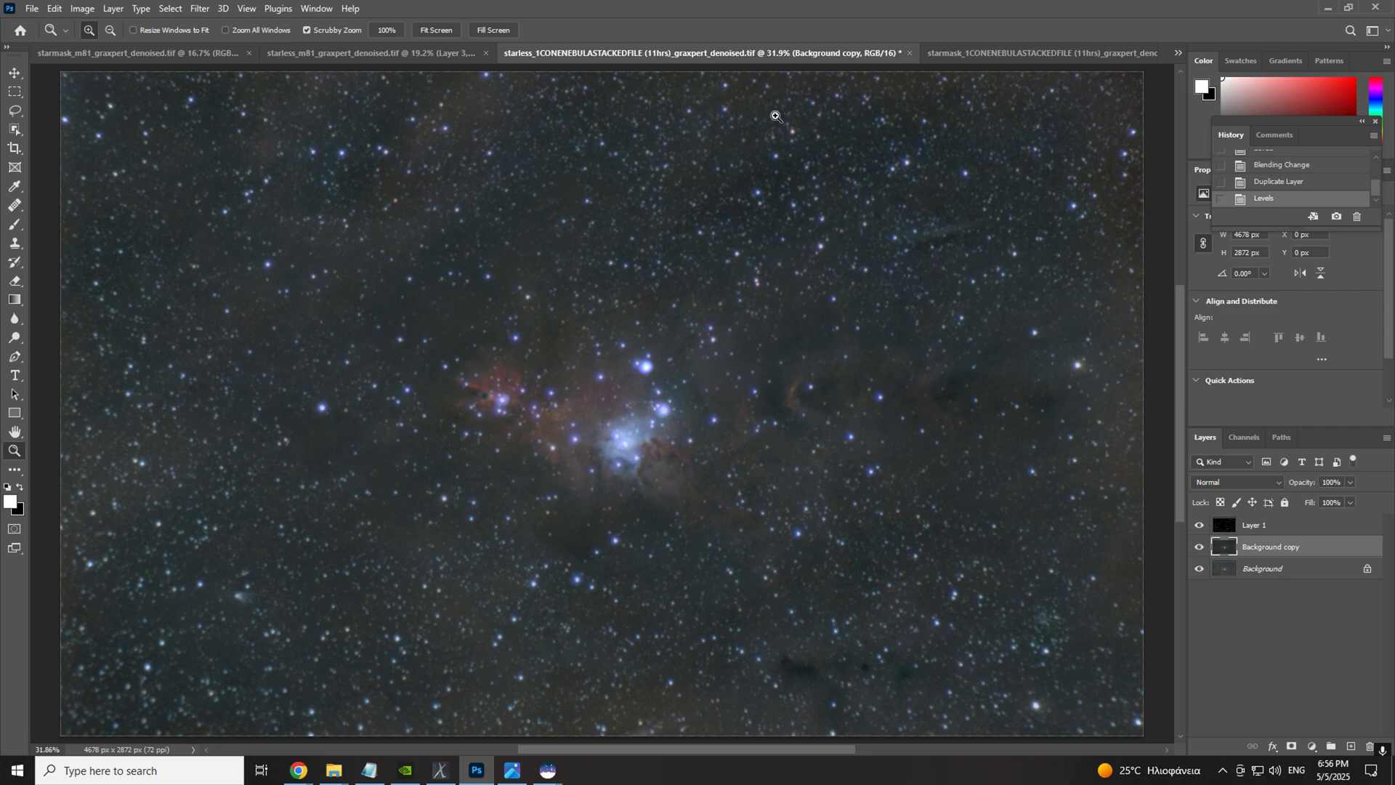
scroll(714, 429, up, 4)
scroll(669, 450, down, 4)
key(ctrl+shift+a)
drag(1159, 268, 1173, 290)
click(1167, 327)
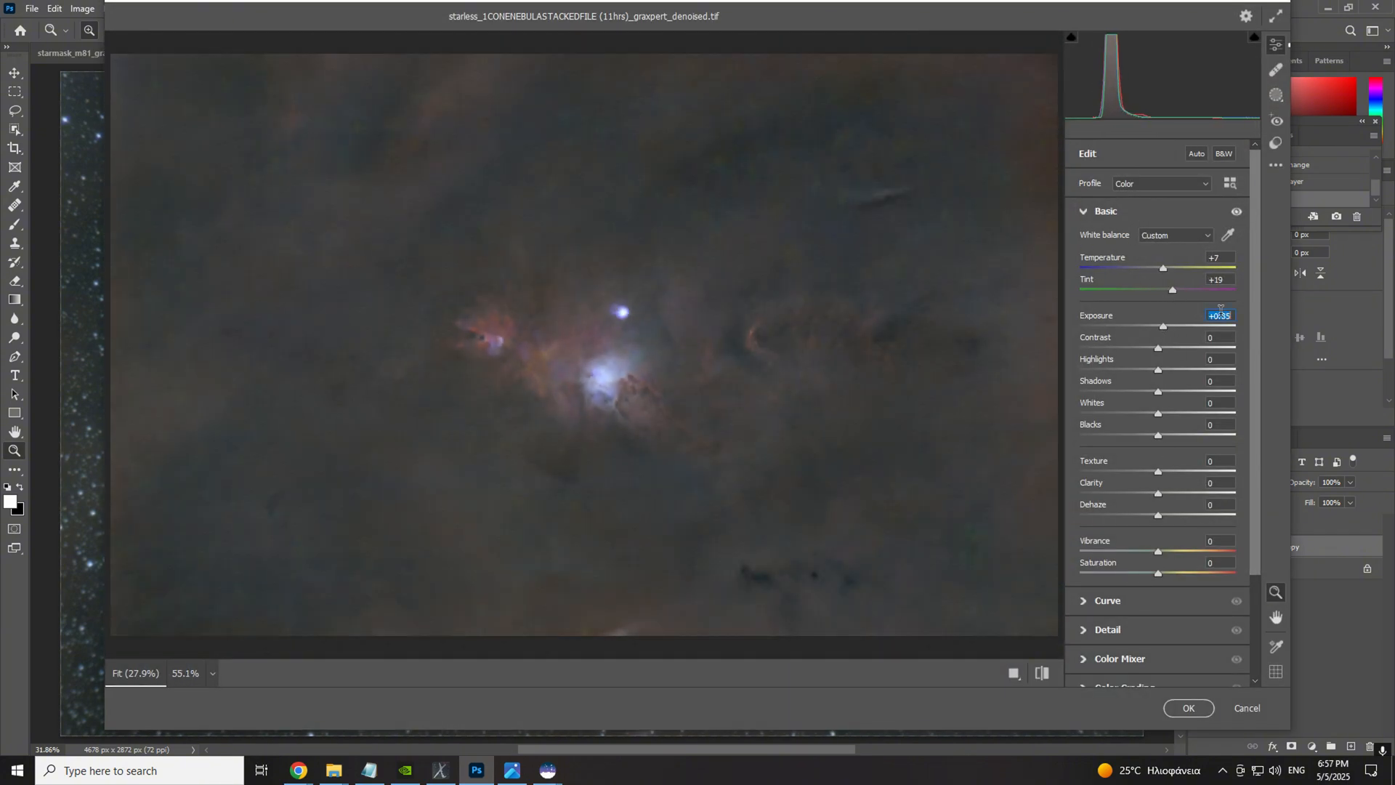
drag(1158, 348, 1177, 420)
scroll(1175, 417, down, 2)
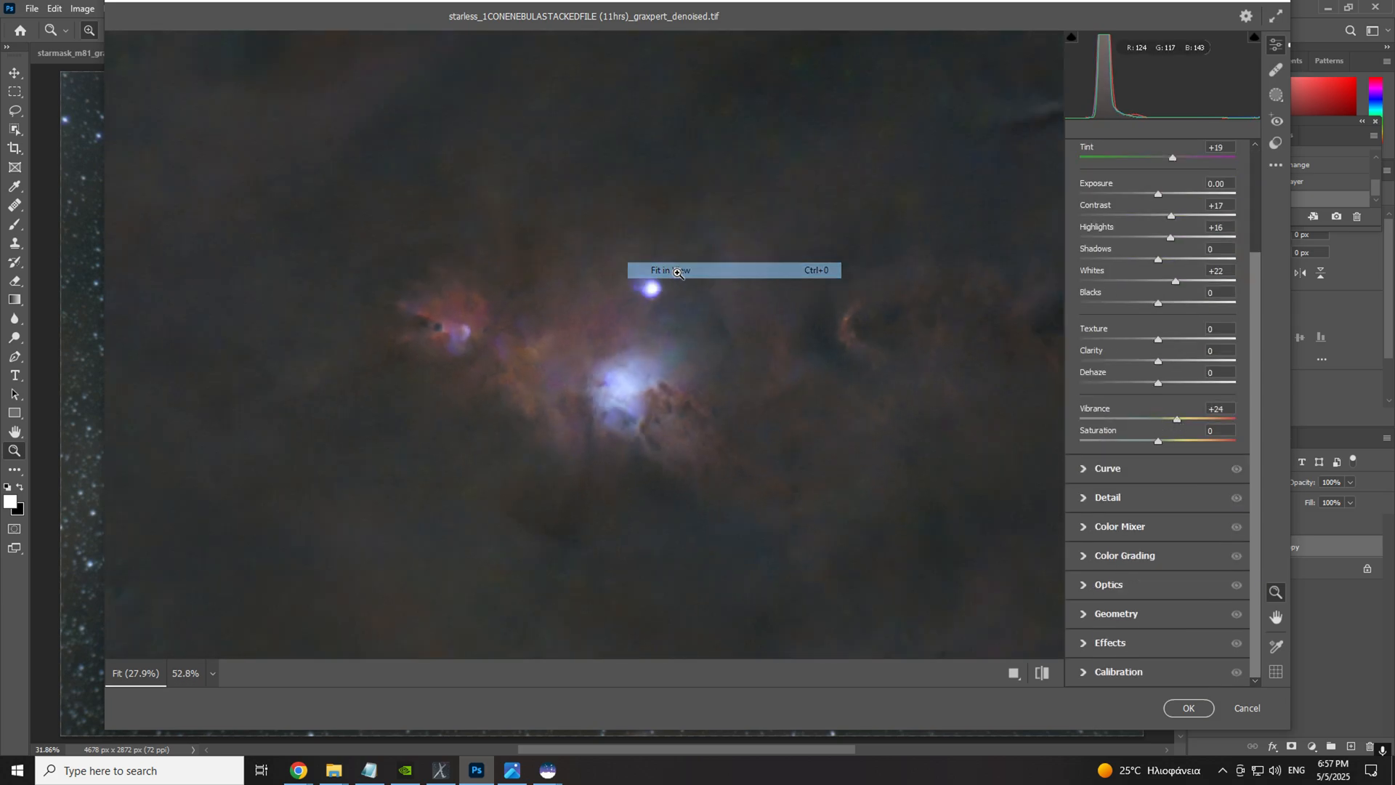
Step: Set colour noise reduction to 23, apply the Camera Raw adjustments and check the whole image
click(1082, 498)
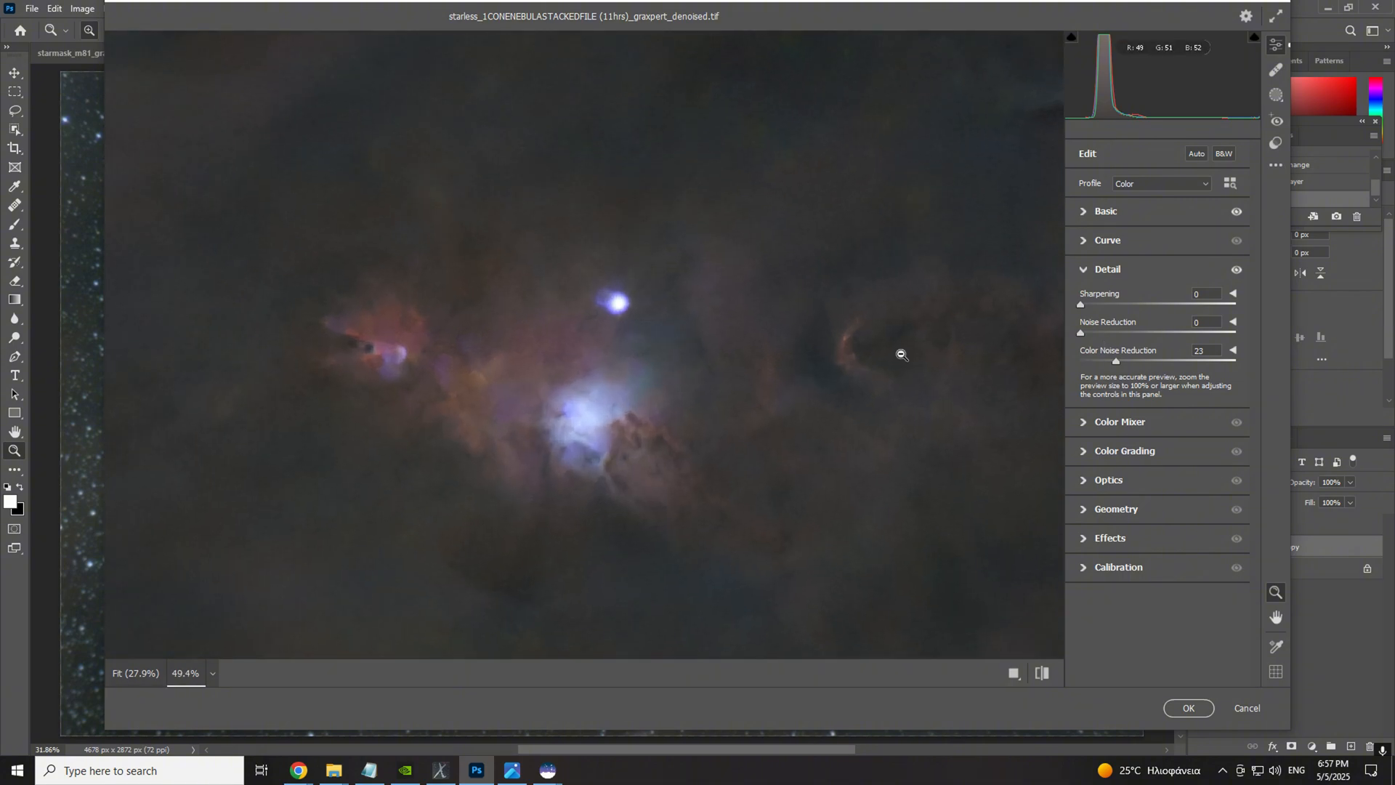
key(Return)
right_click(756, 404)
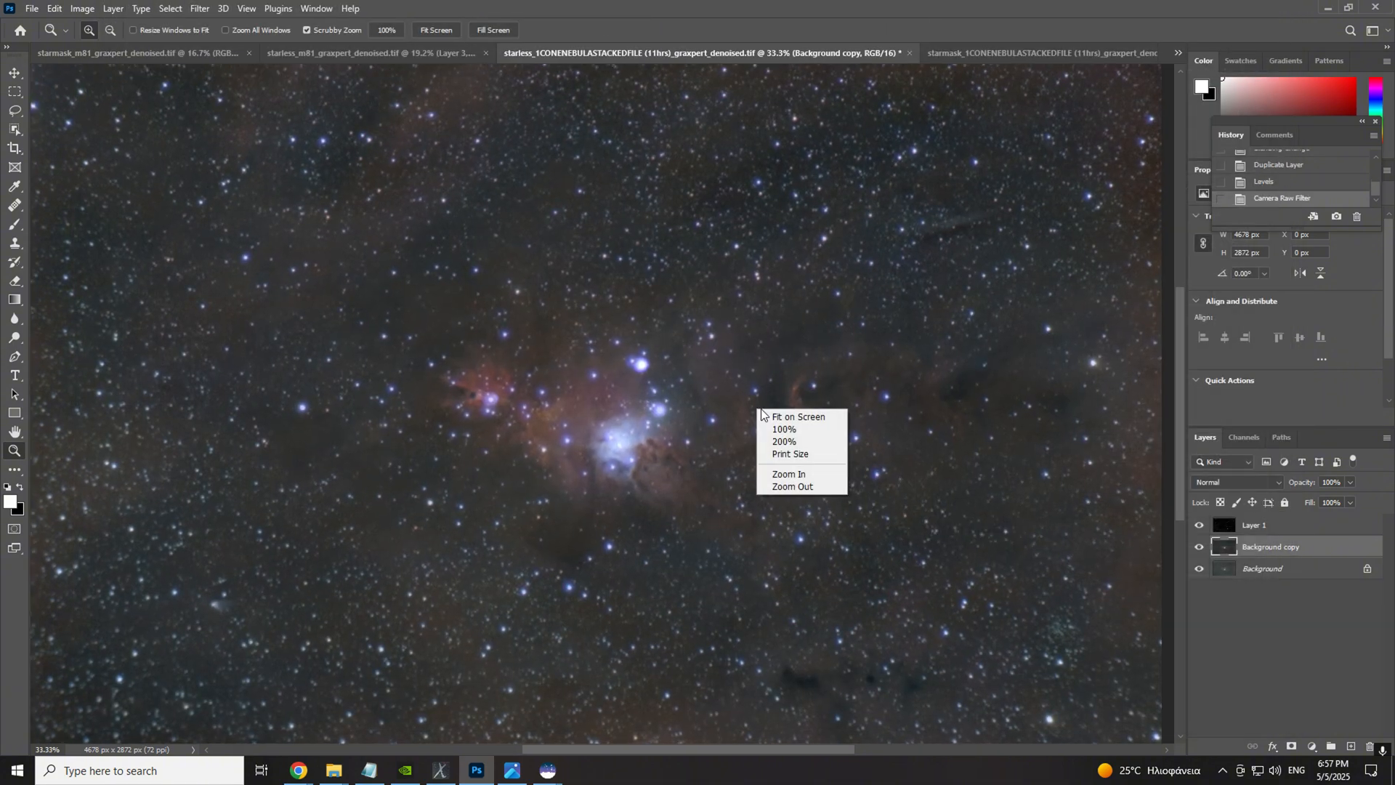
click(784, 411)
drag(785, 411, 735, 415)
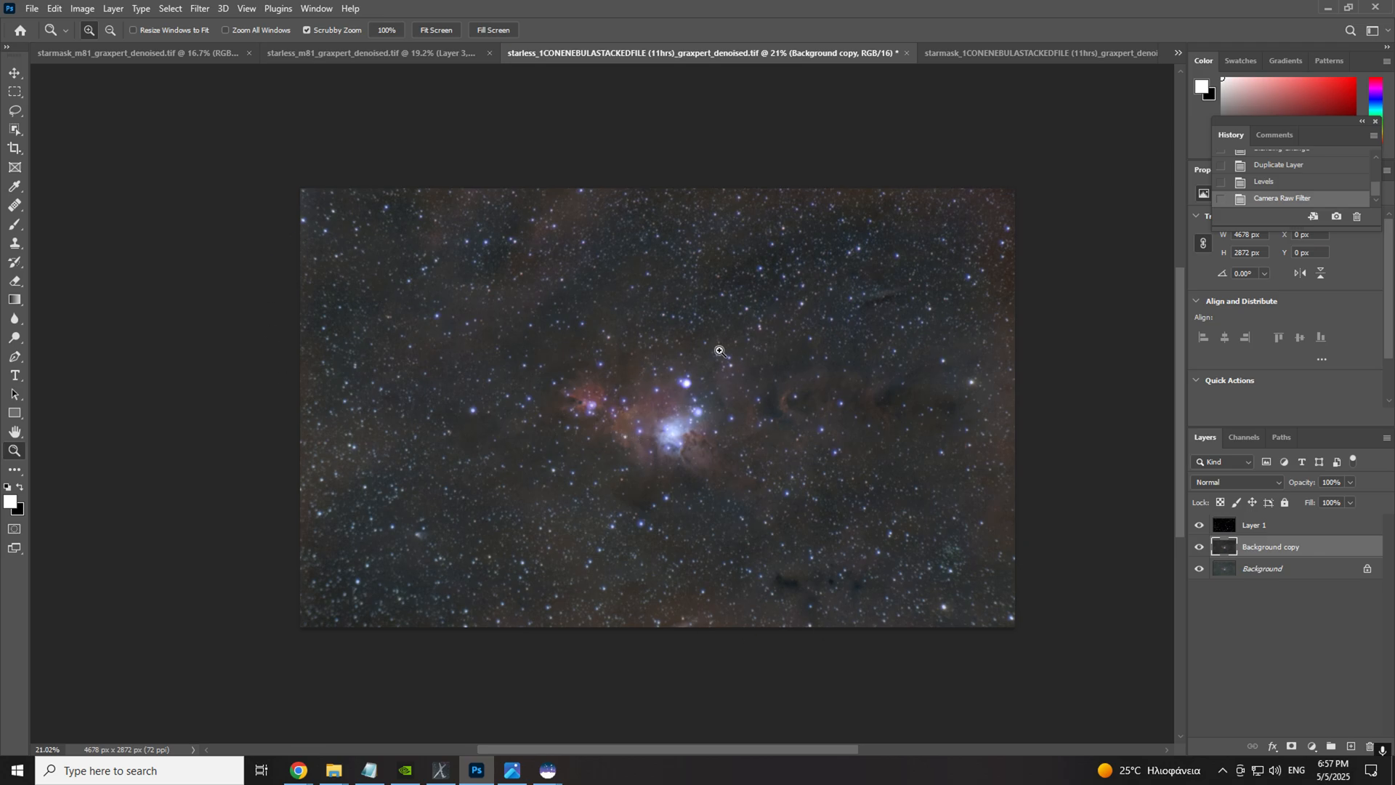
Step: Hide the star layer (Layer 1) and examine the starless Cone Nebula
click(784, 441)
click(809, 414)
right_click(513, 415)
click(556, 422)
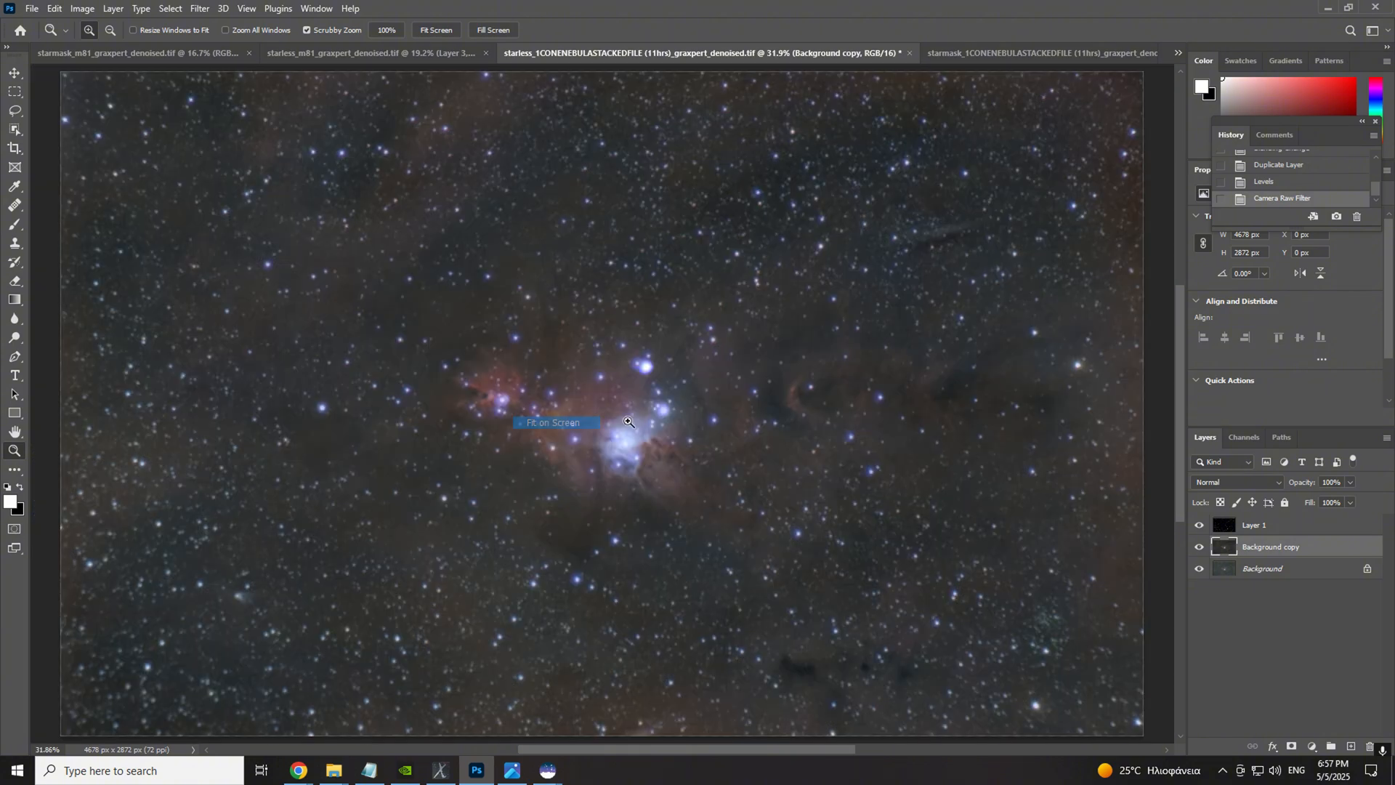
click(1199, 526)
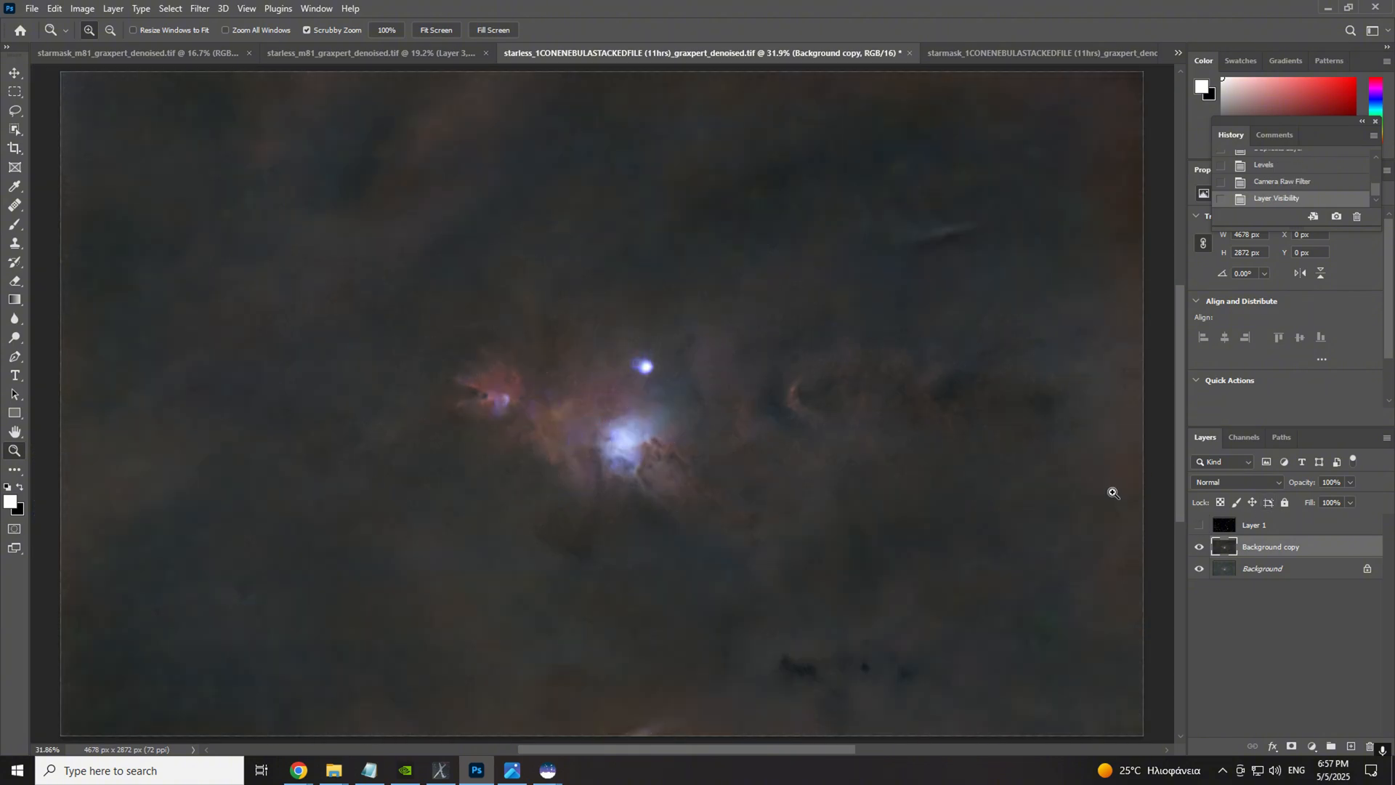
drag(960, 383, 957, 386)
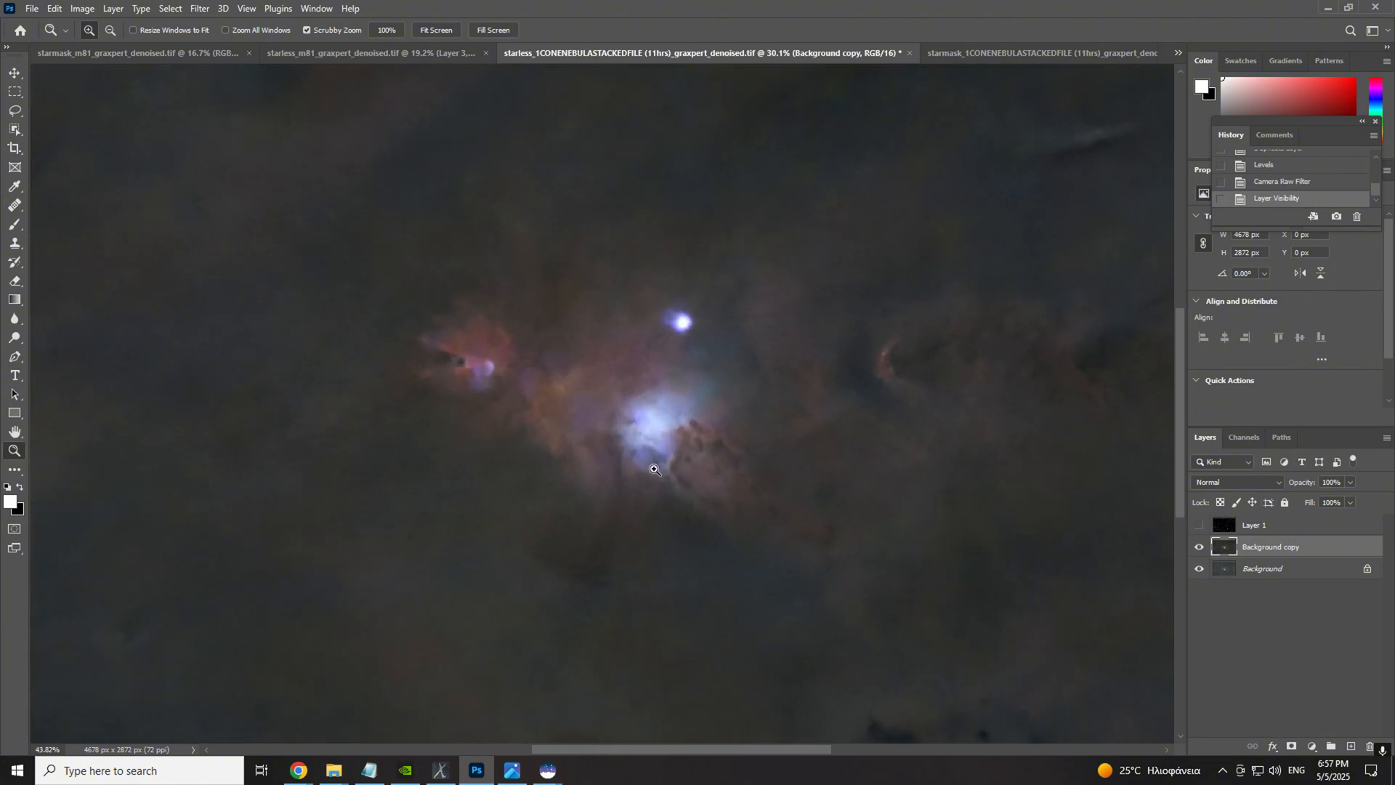
right_click(748, 453)
click(761, 463)
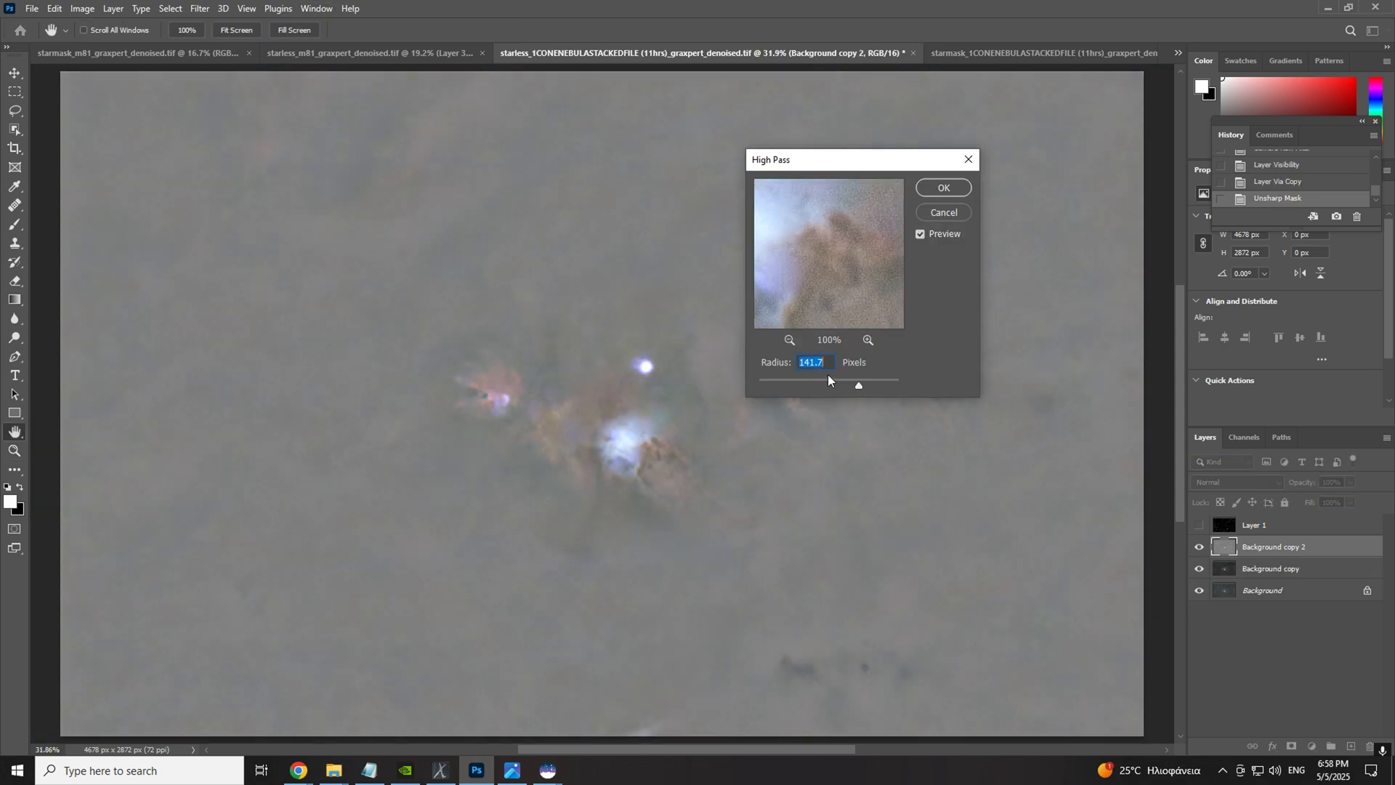
Step: Apply a High Pass filter with a radius of 84.1 pixels to the Background copy 2 layer
click(835, 382)
click(843, 380)
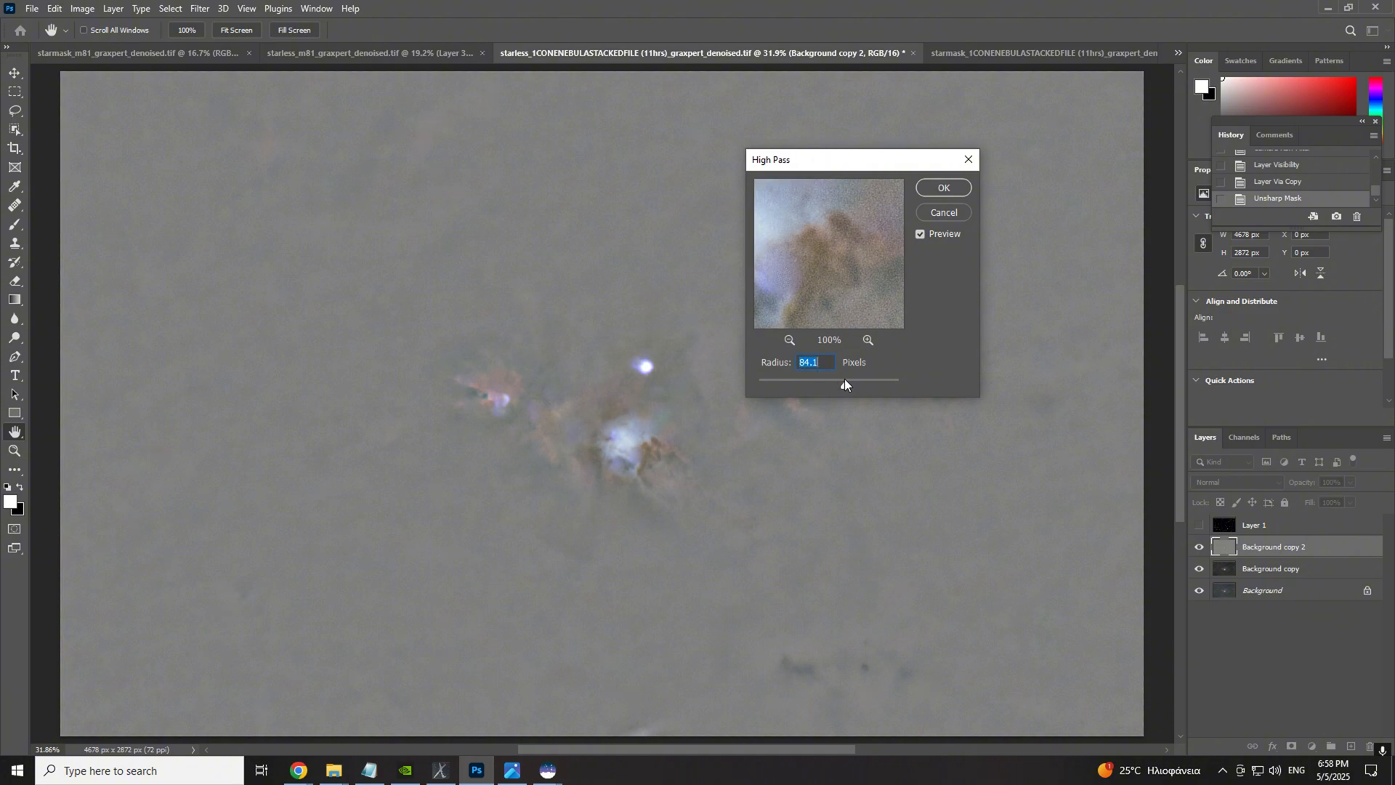
click(941, 188)
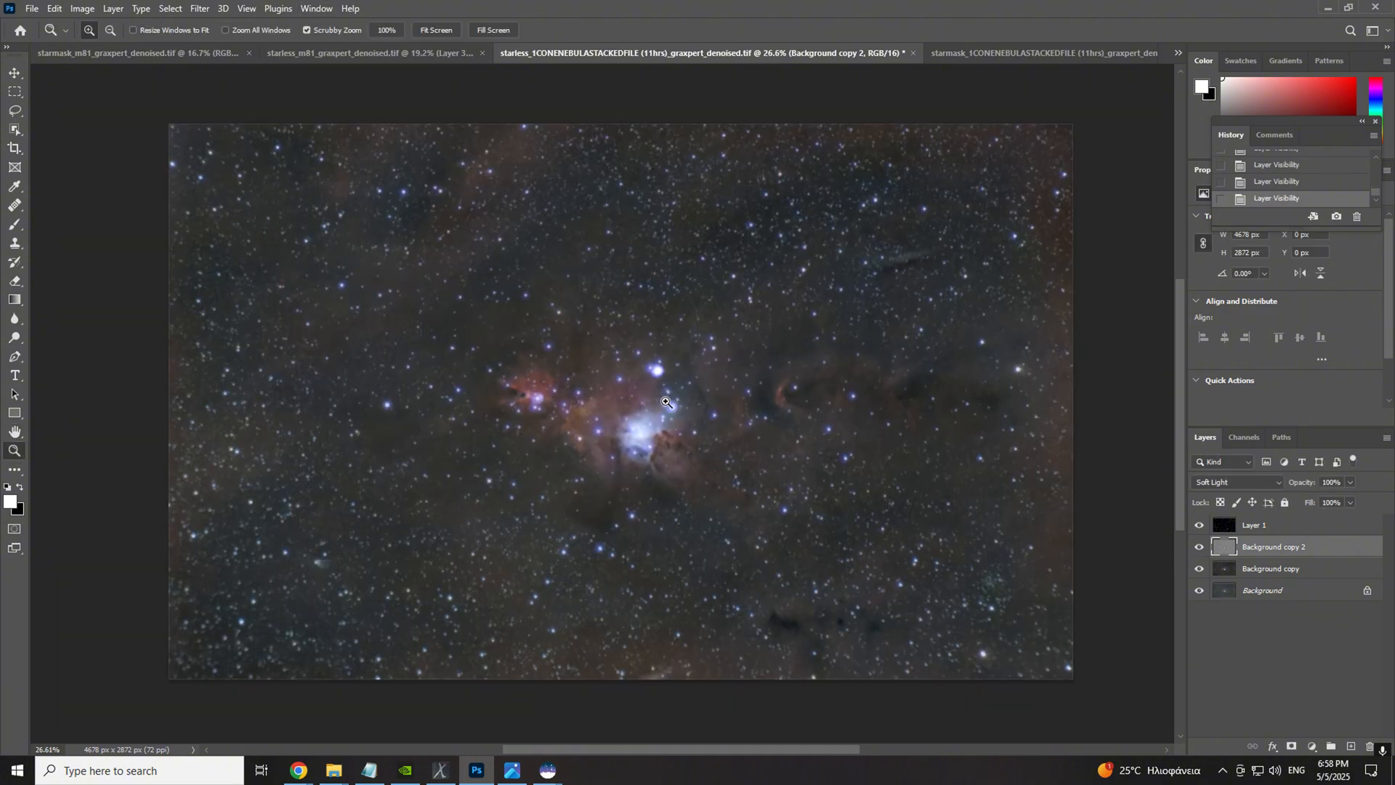
Step: Toggle the Soft Light layer Background copy 2 off and on to compare the nebula's detail with and without it
drag(666, 402, 688, 404)
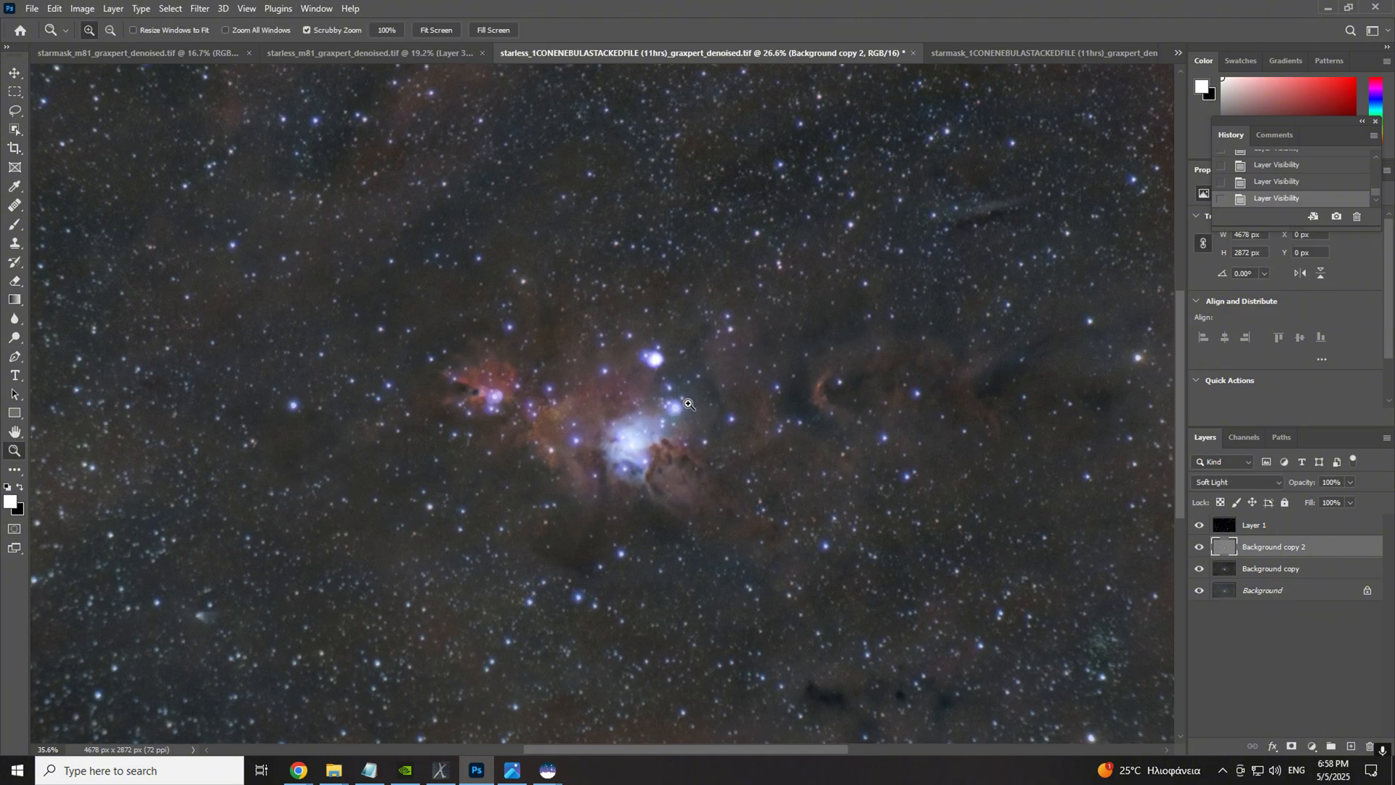
click(1200, 548)
click(1200, 547)
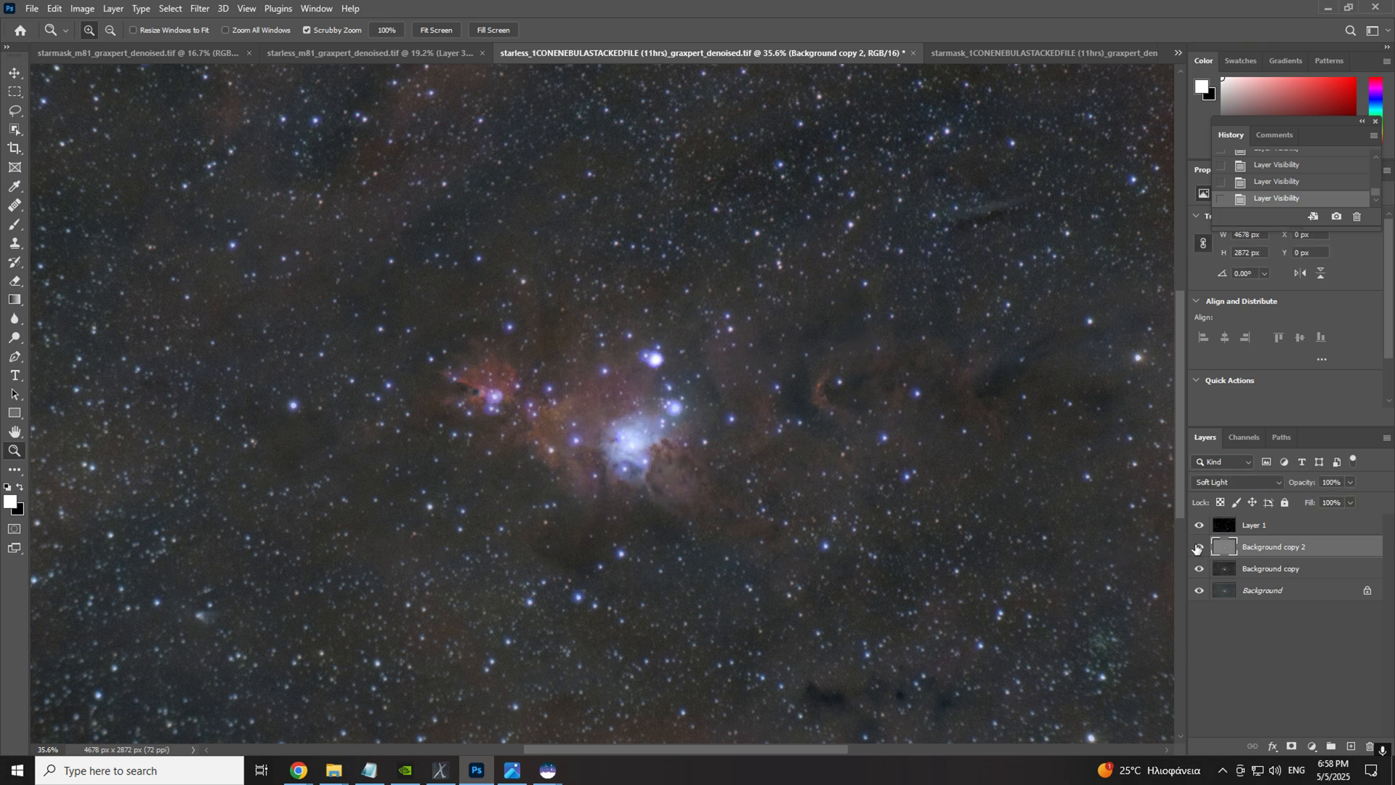
right_click(642, 442)
click(673, 449)
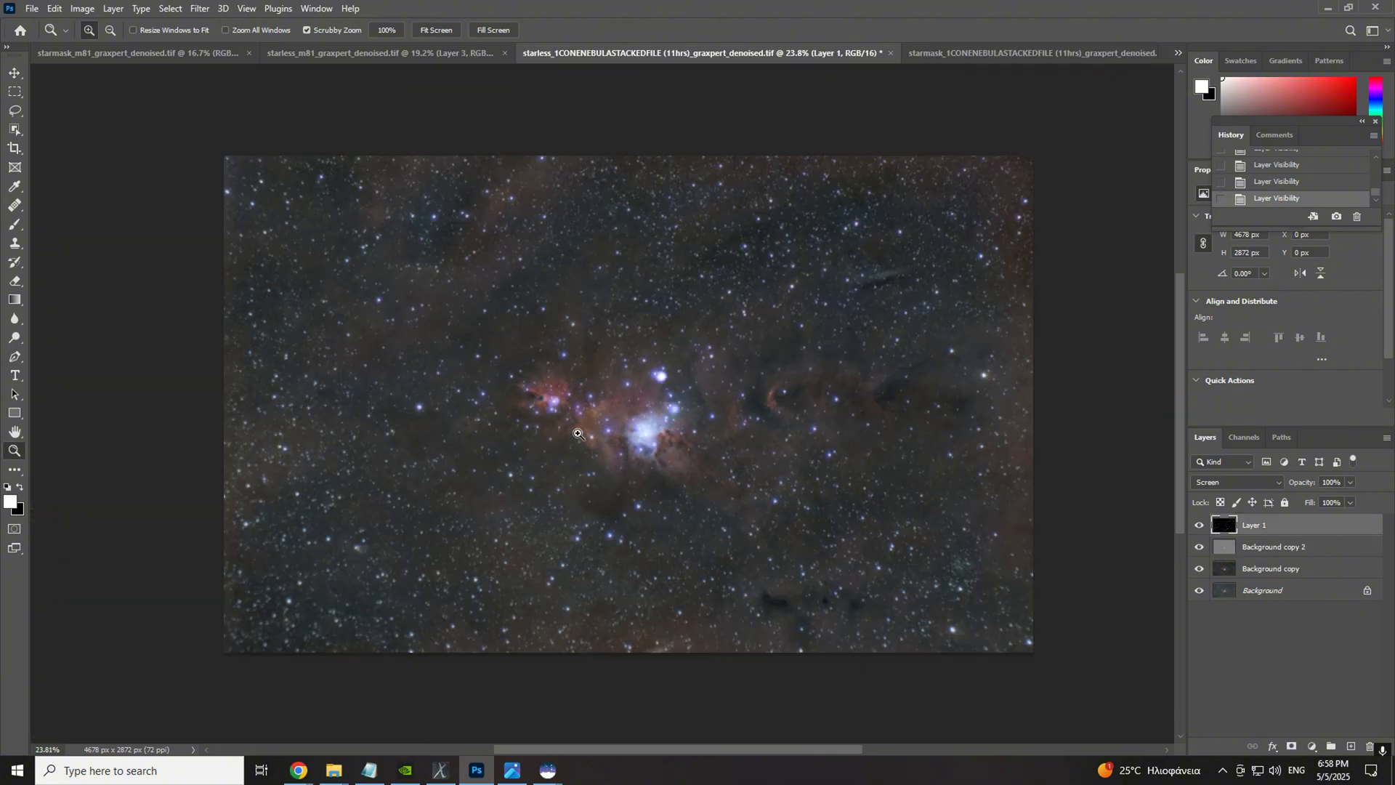
Step: Slightly brighten the midtones of the star layer with Levels, and stamp all visible layers into a new layer
key(ctrl+l)
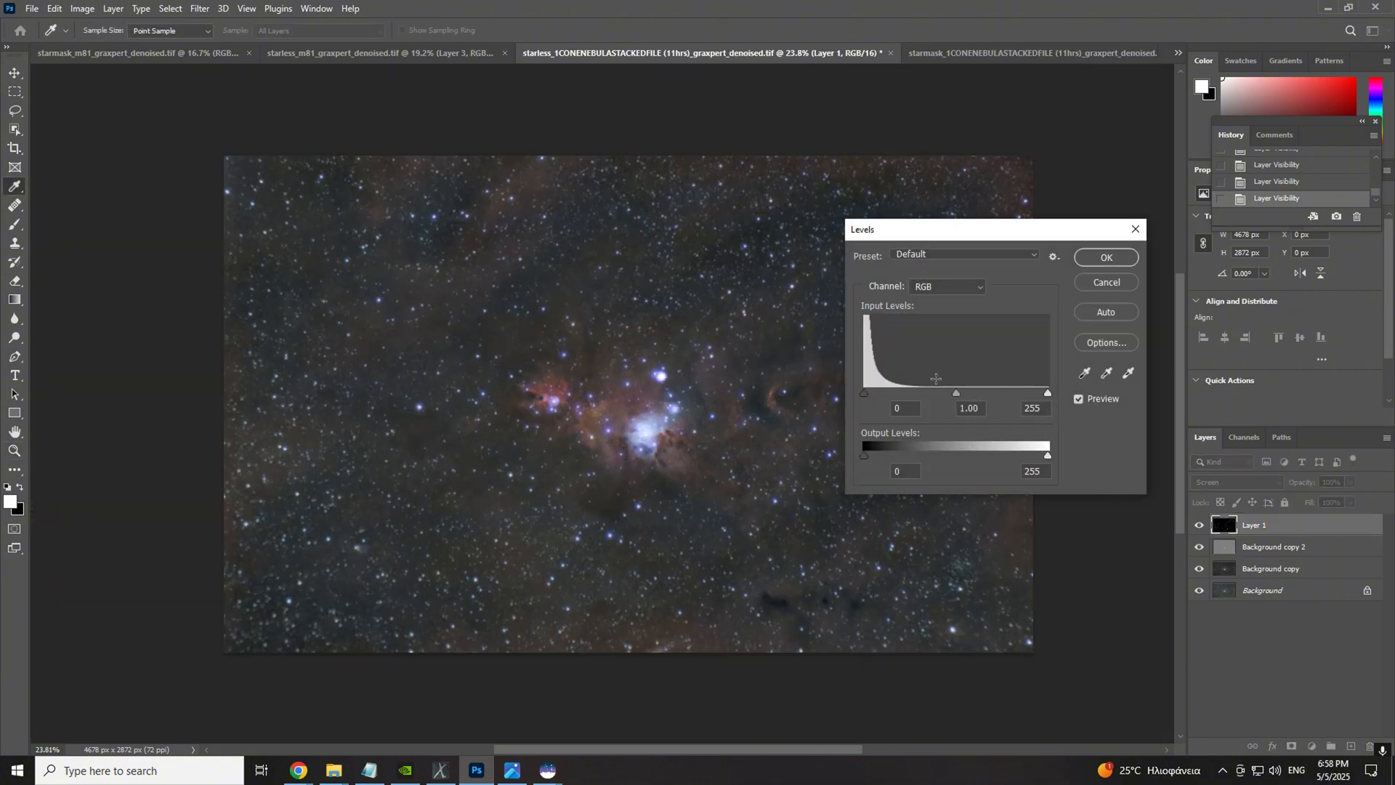
mouse_move(956, 393)
mouse_down()
mouse_move(933, 393)
mouse_move(951, 393)
mouse_up()
key(Return)
key(ctrl+shift+alt+e)
key(z)
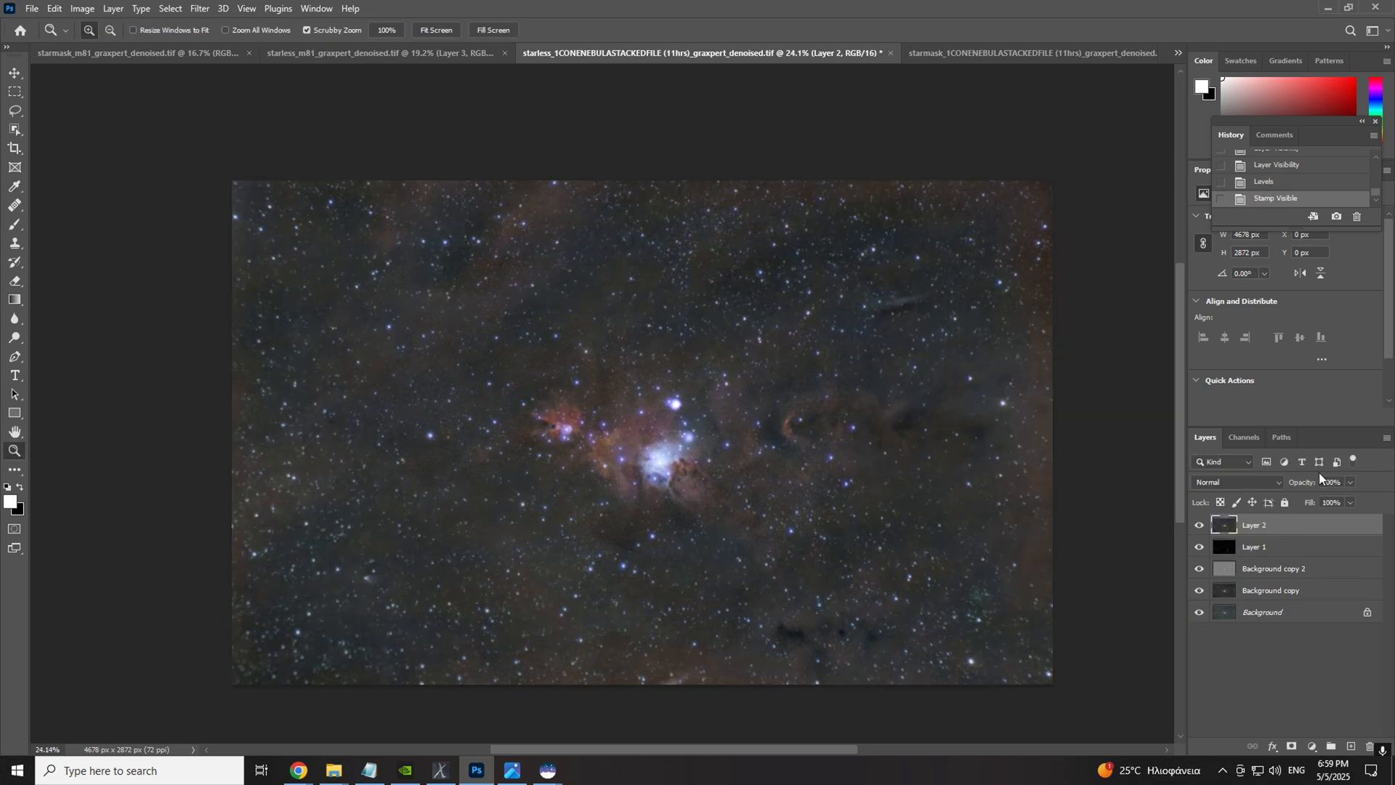
drag(662, 283, 701, 409)
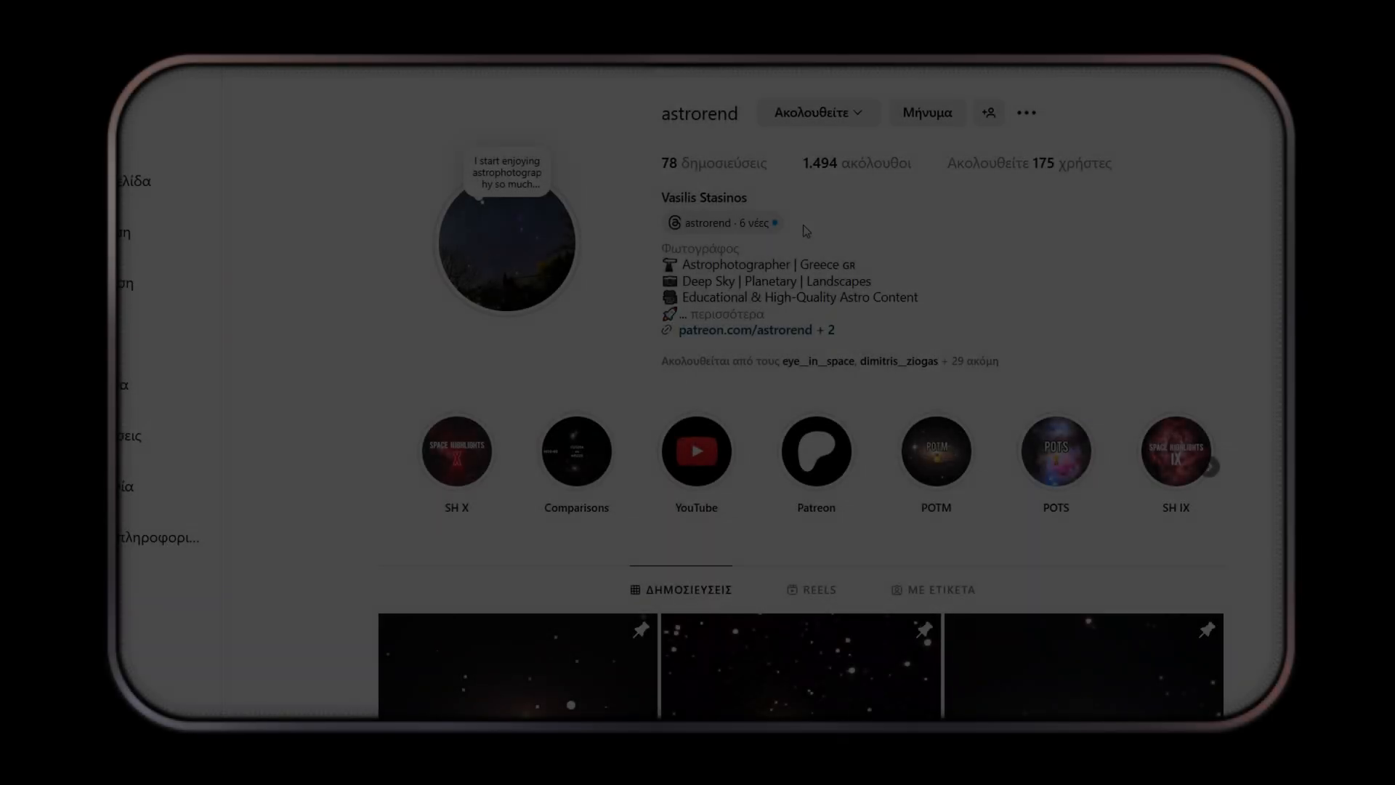
Step: On the Instagram profile, open the Cone and Fox Fur Nebulae post and view both of its images
scroll(742, 140, down, 20)
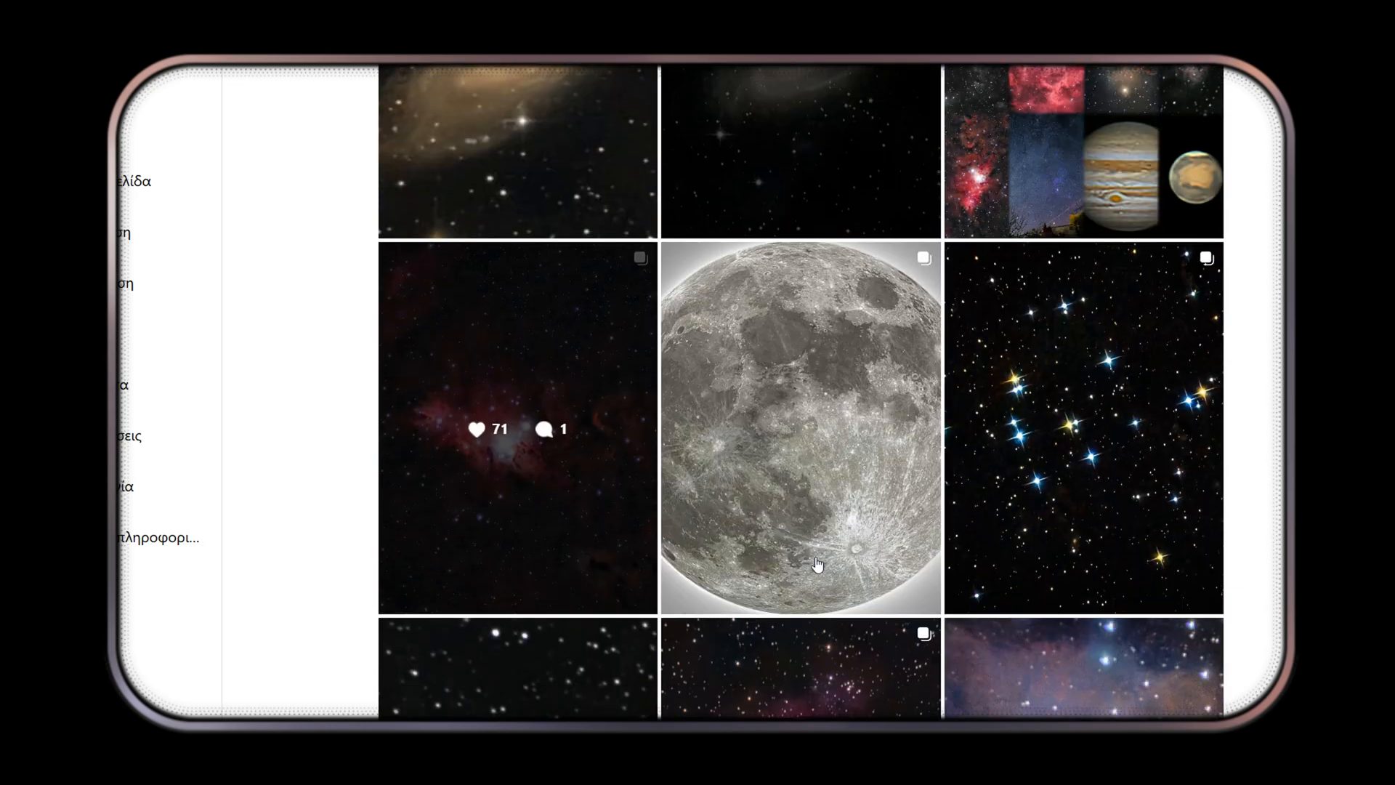
scroll(817, 564, down, 1)
click(553, 390)
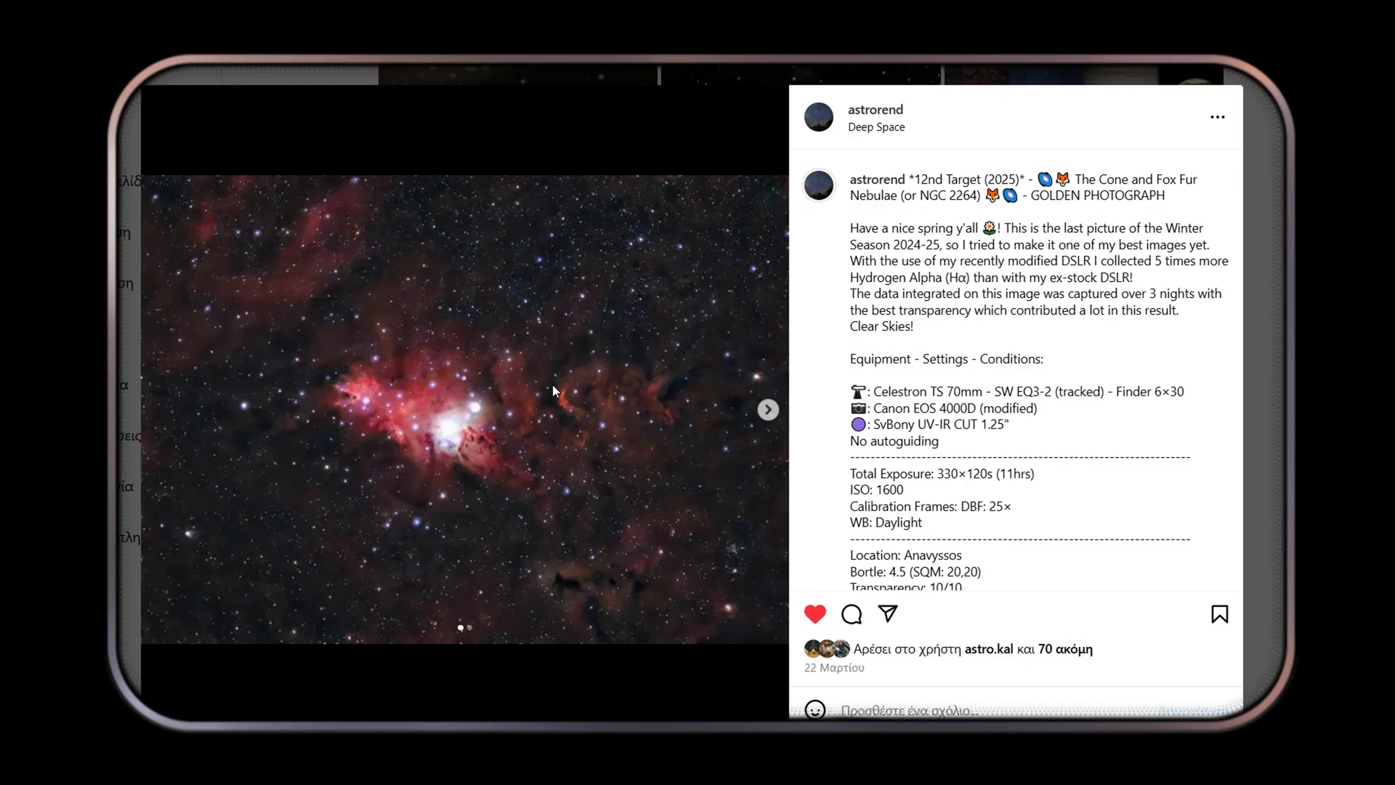
click(767, 409)
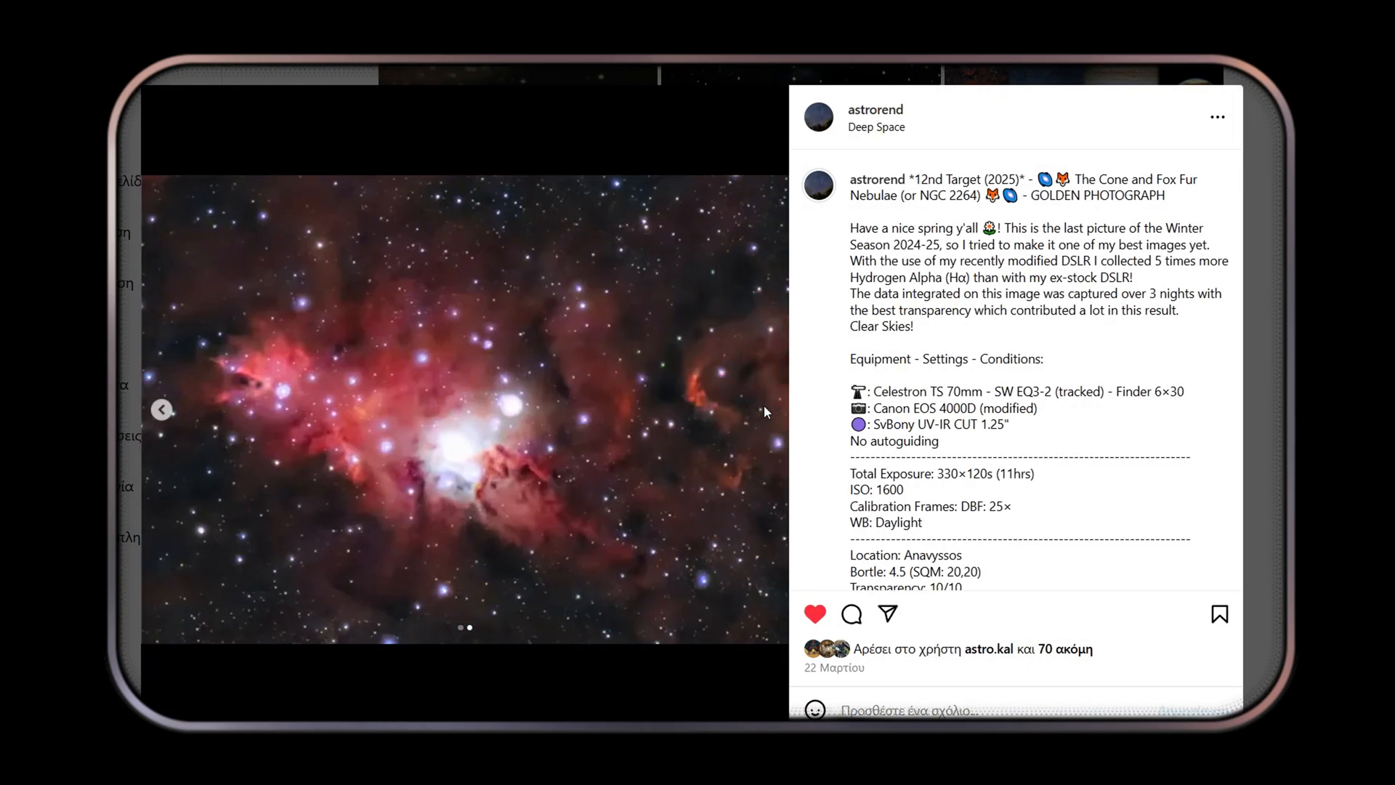
click(161, 410)
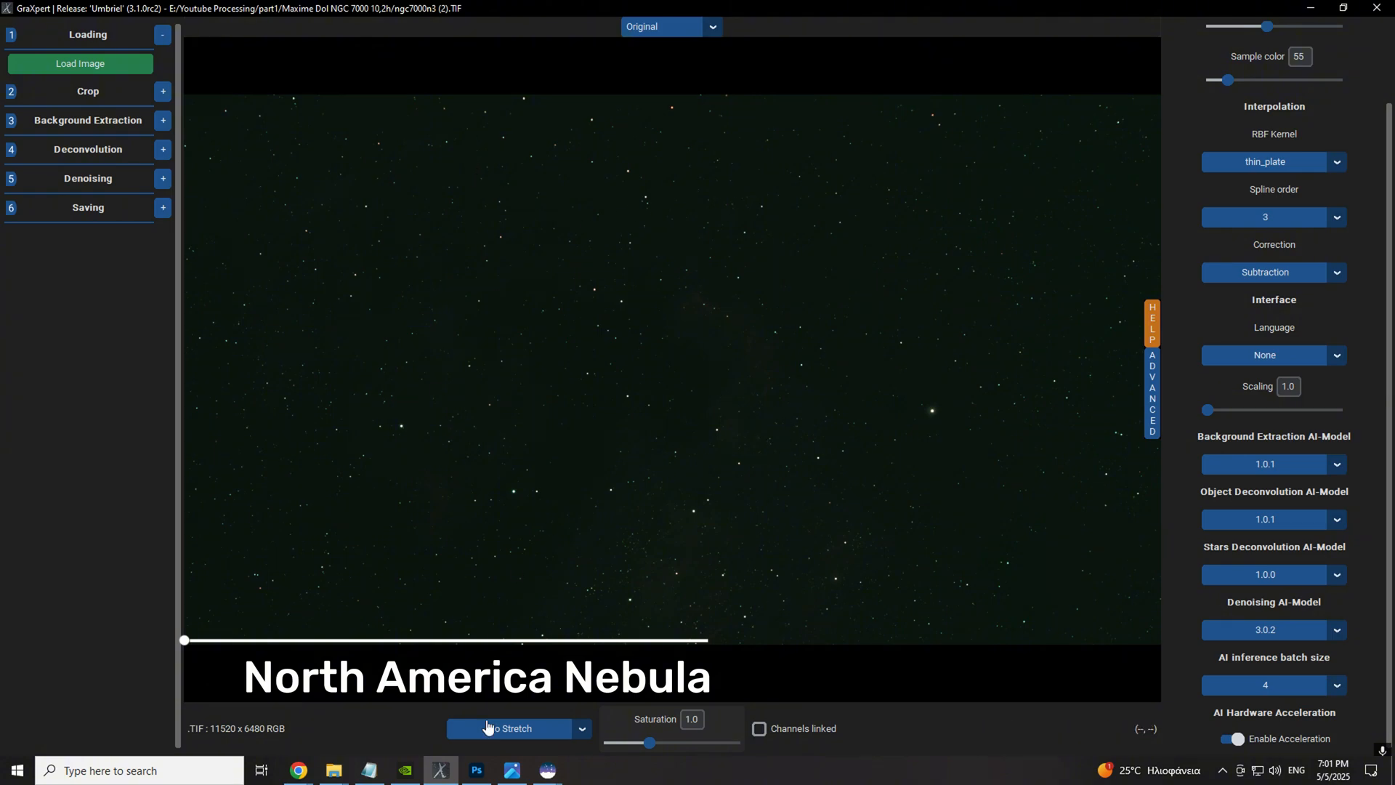
Step: In GraXpert, preview the North America Nebula image with the 20% Bg, 3 sigma stretch and examine its detail
click(581, 728)
click(537, 718)
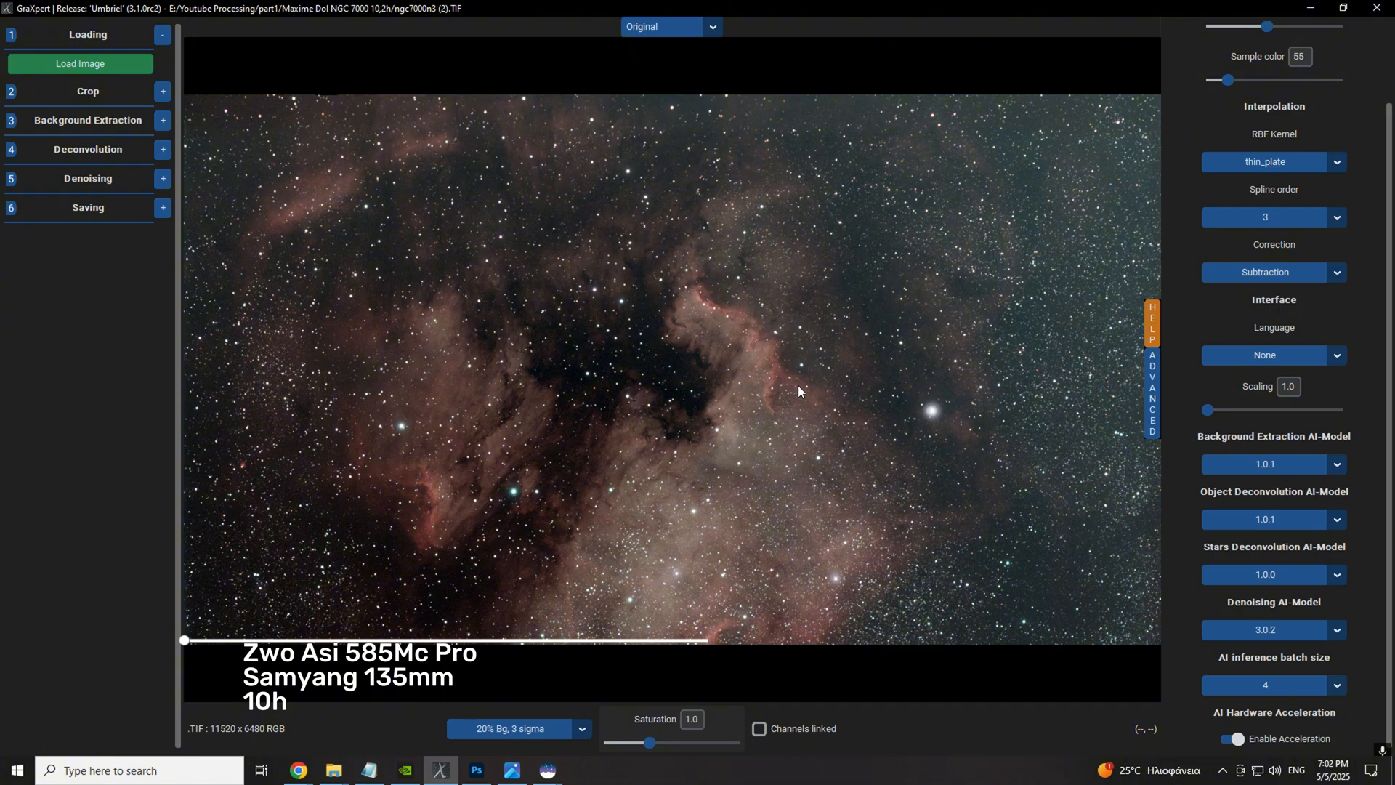
scroll(704, 447, up, 1)
scroll(808, 307, up, 3)
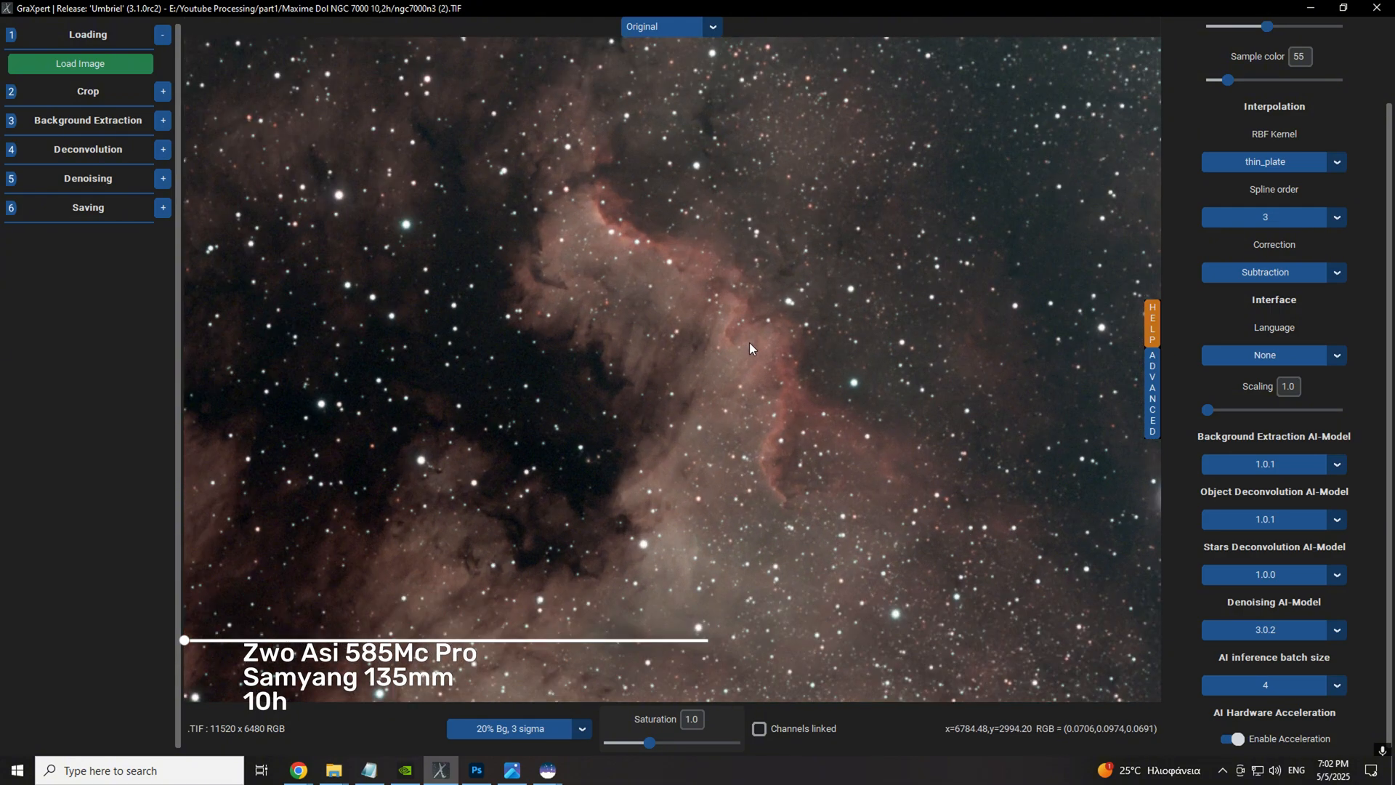
scroll(604, 334, down, 4)
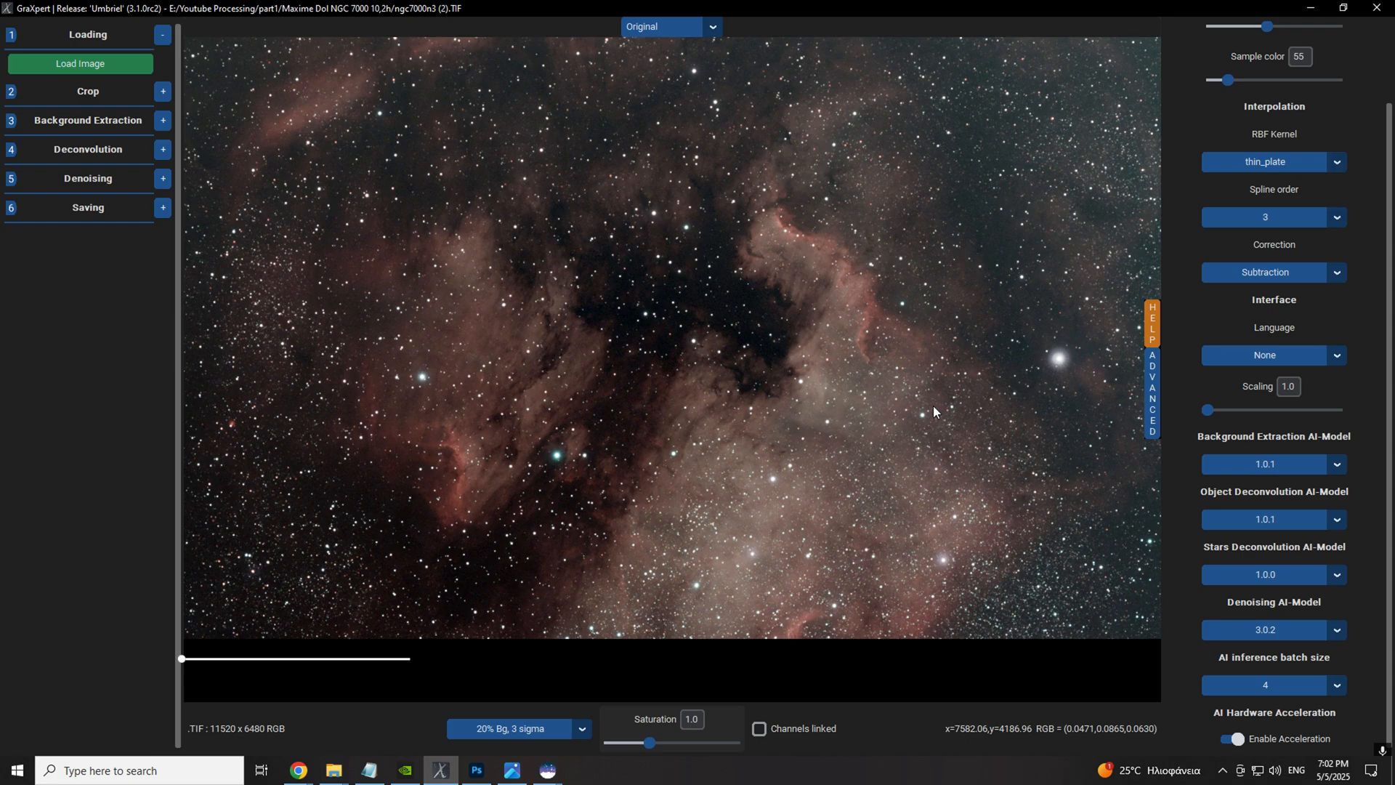
drag(933, 406, 774, 401)
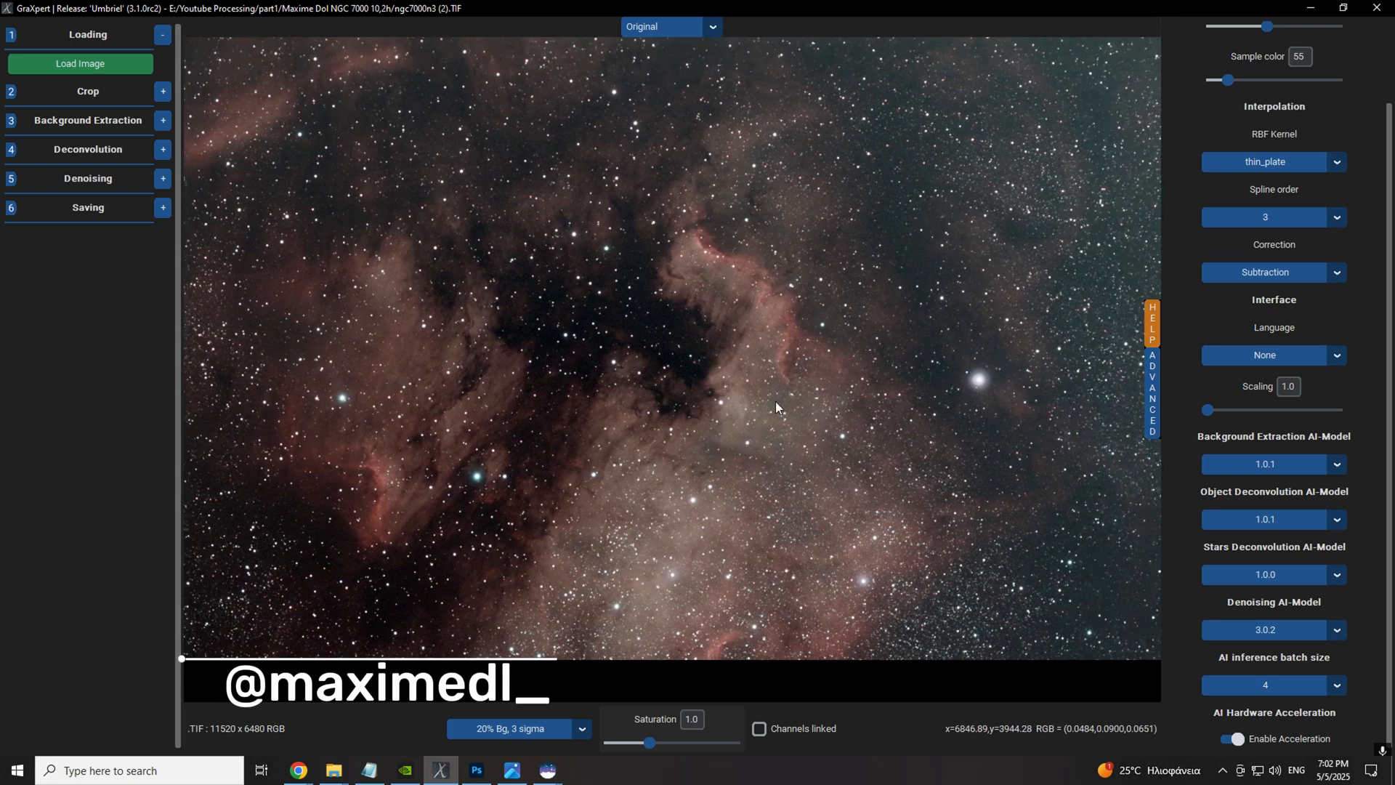
scroll(749, 436, down, 2)
scroll(726, 452, up, 1)
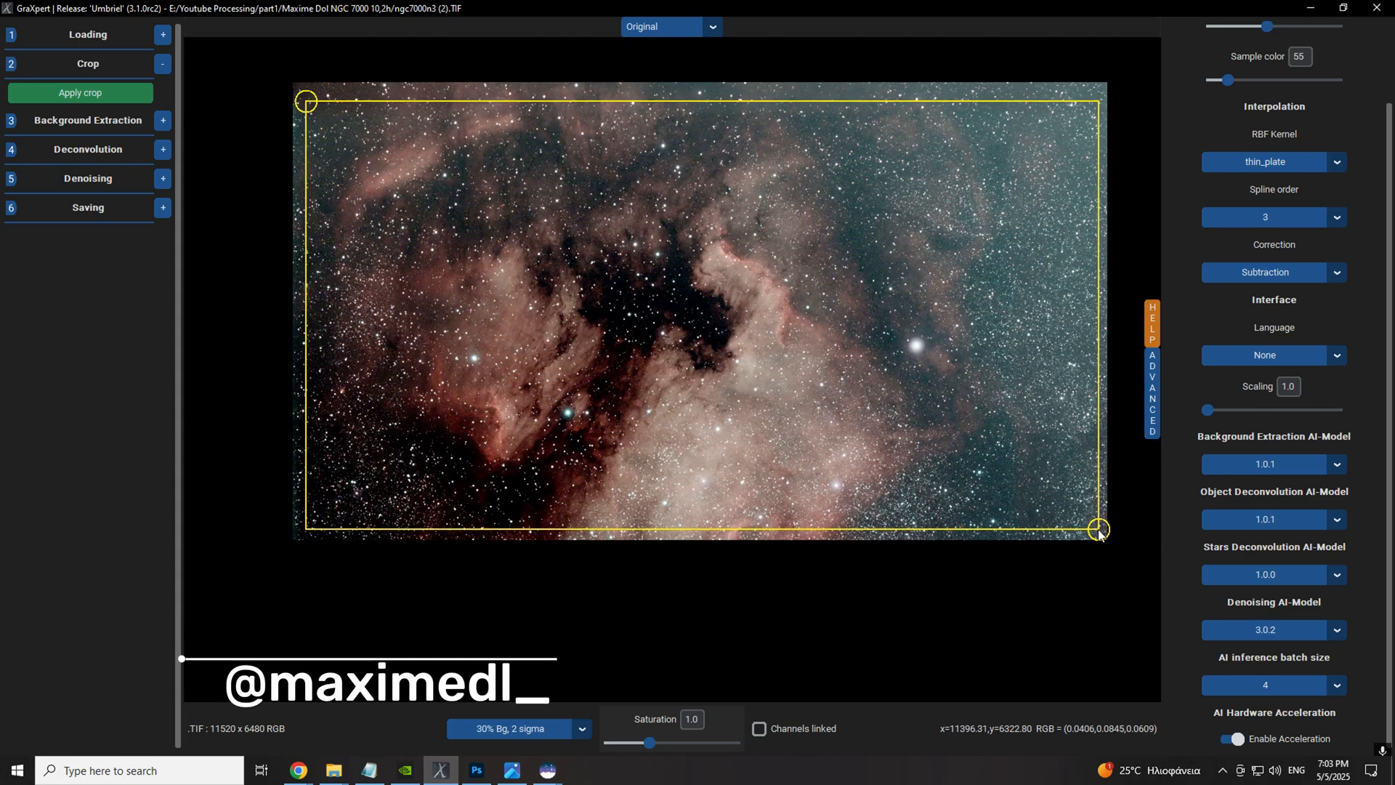
Step: Crop away the edges of the North America Nebula image and set the preview stretch to 15% Bg, 3 sigma
drag(1110, 528, 1085, 528)
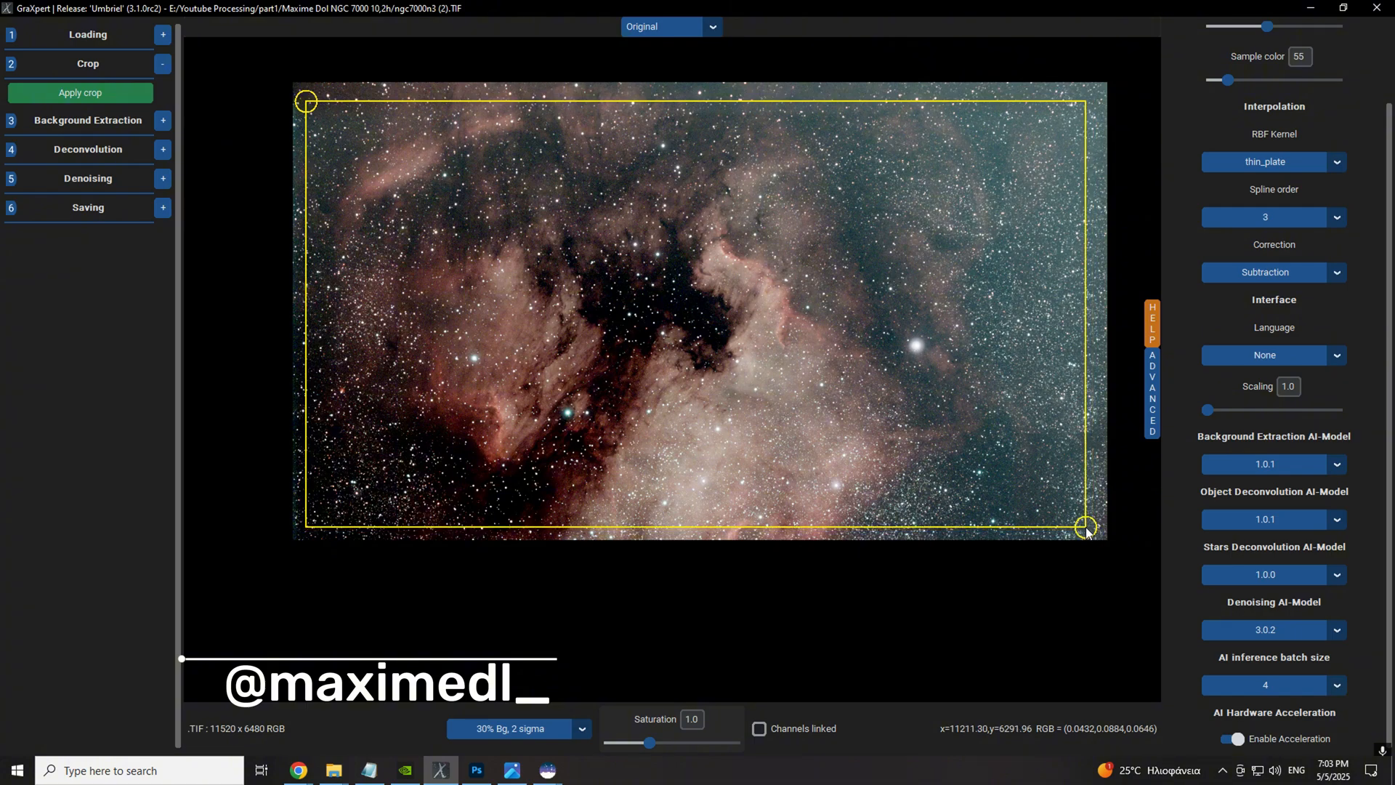
click(84, 94)
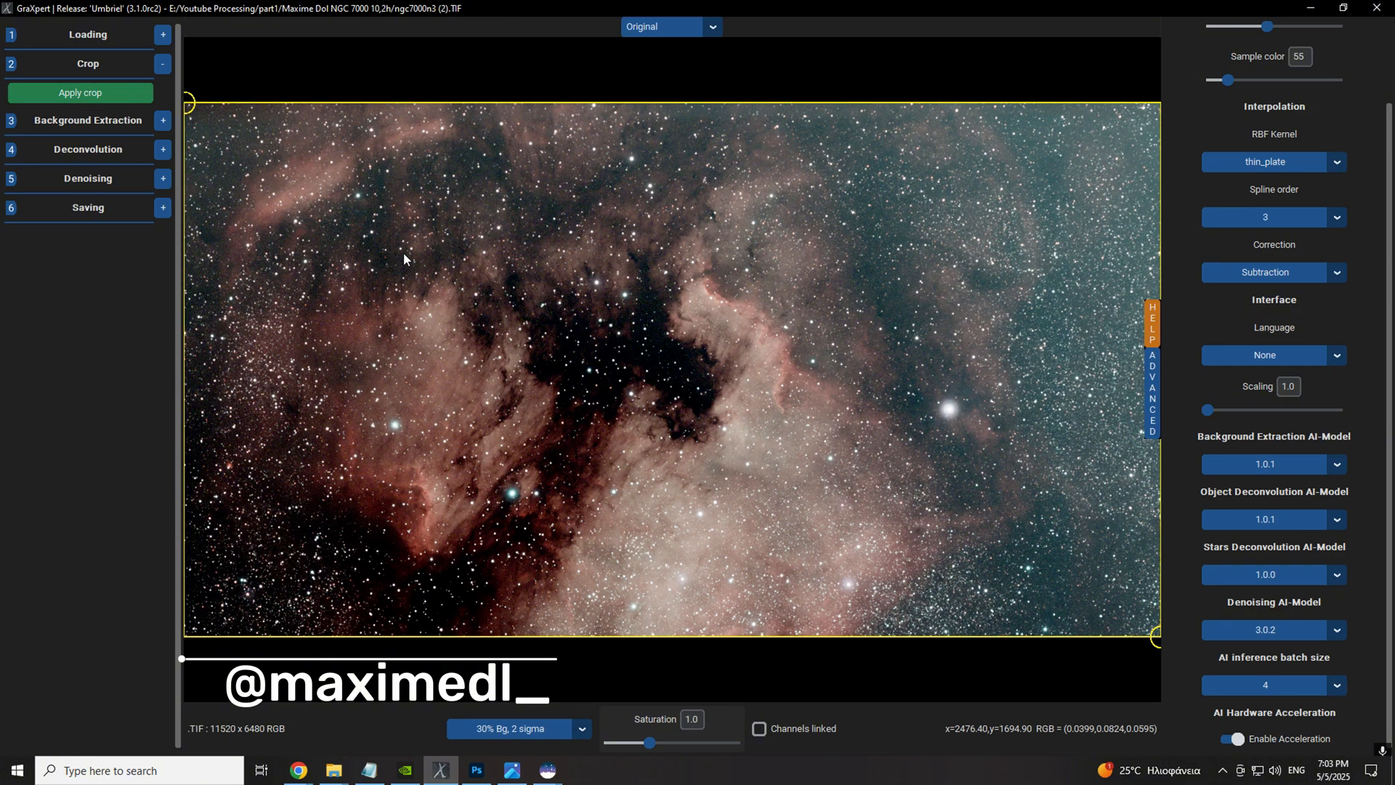
click(575, 731)
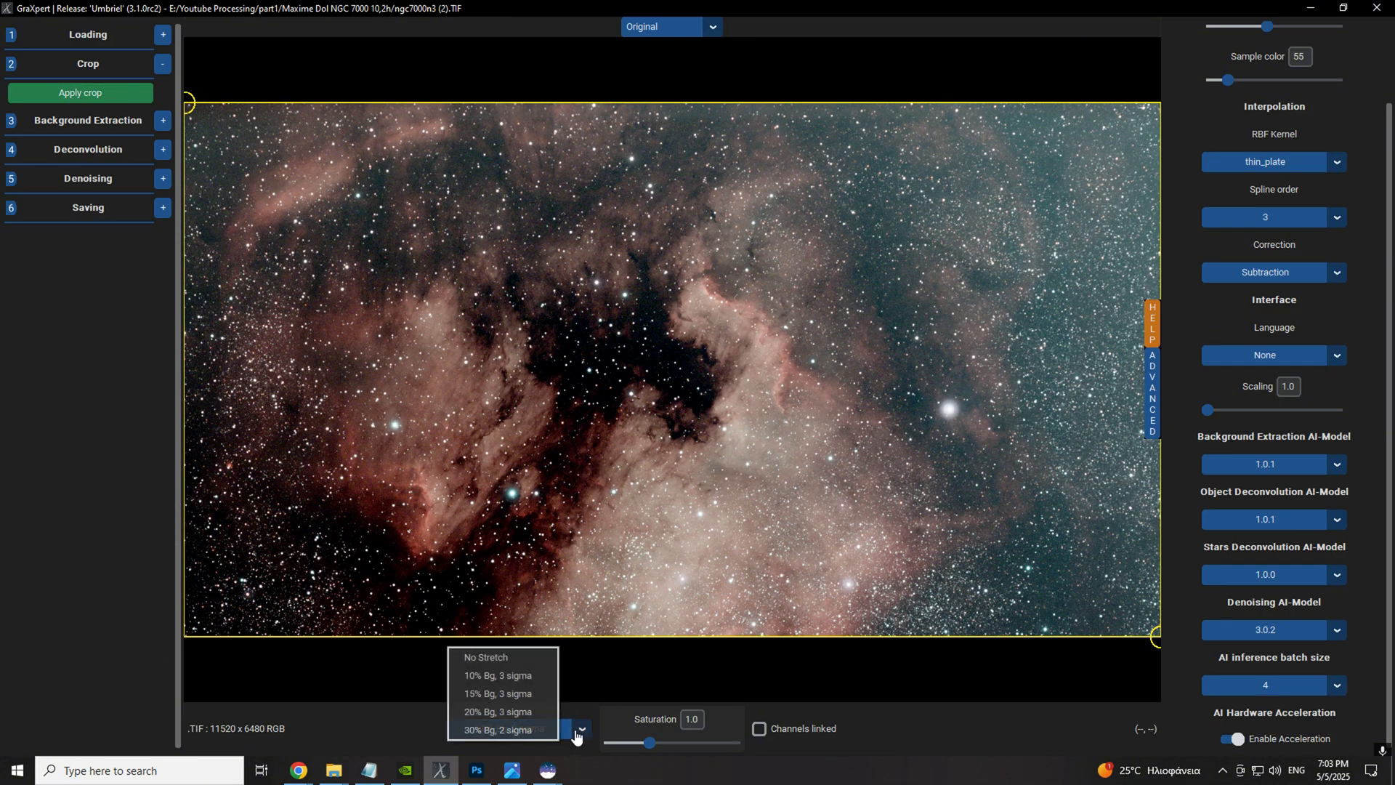
click(517, 693)
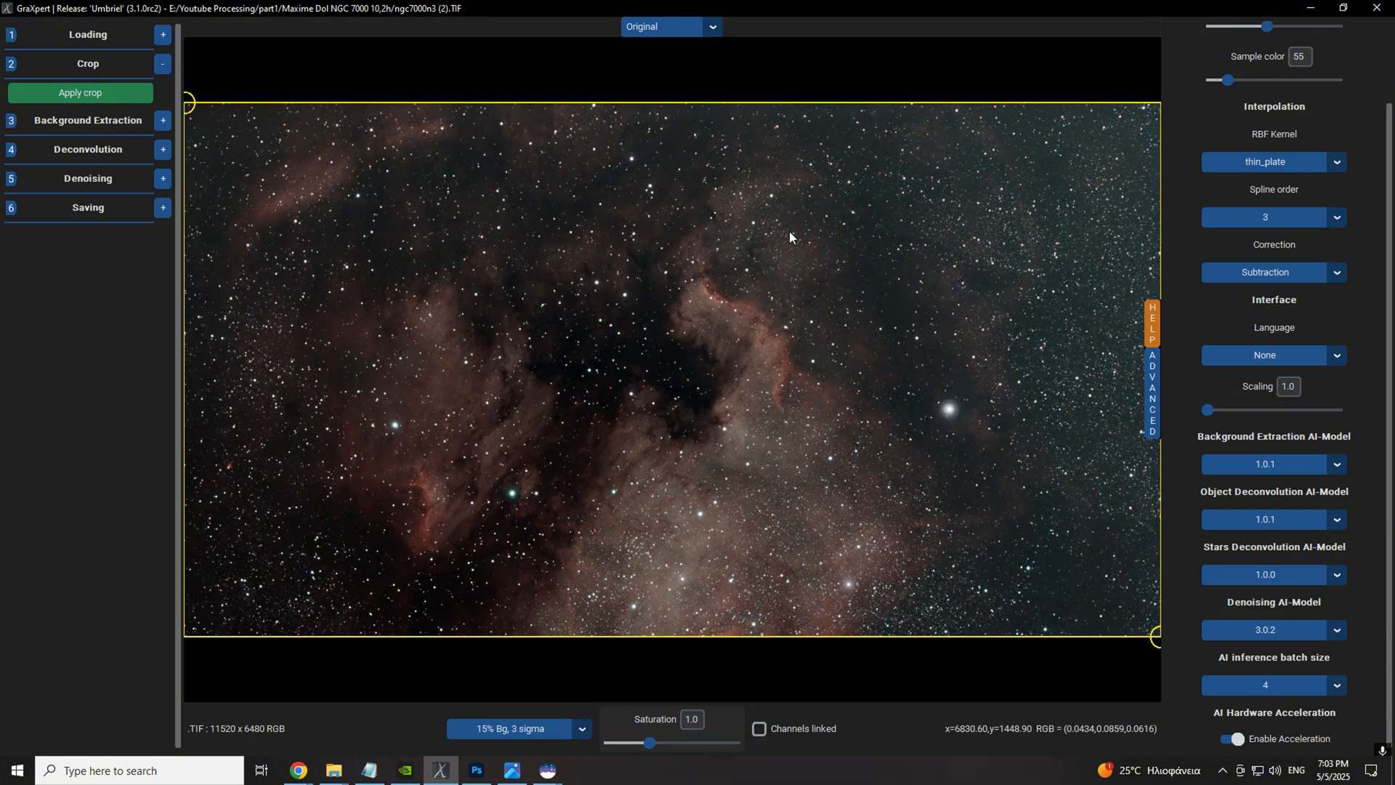
click(163, 120)
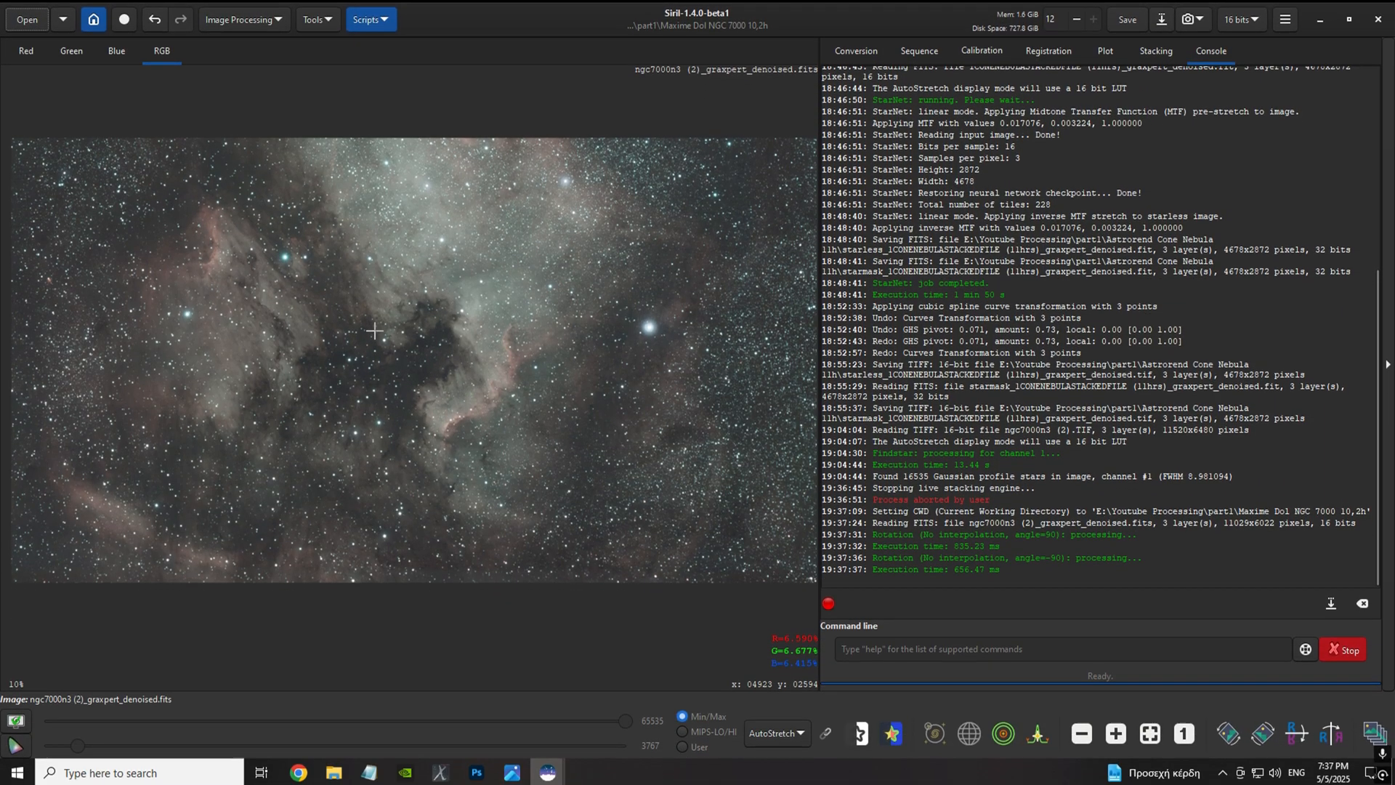
Step: In Siril, try to plate solve the denoised North America Nebula image as NGC 7000, and close the plate solver
scroll(436, 436, up, 2)
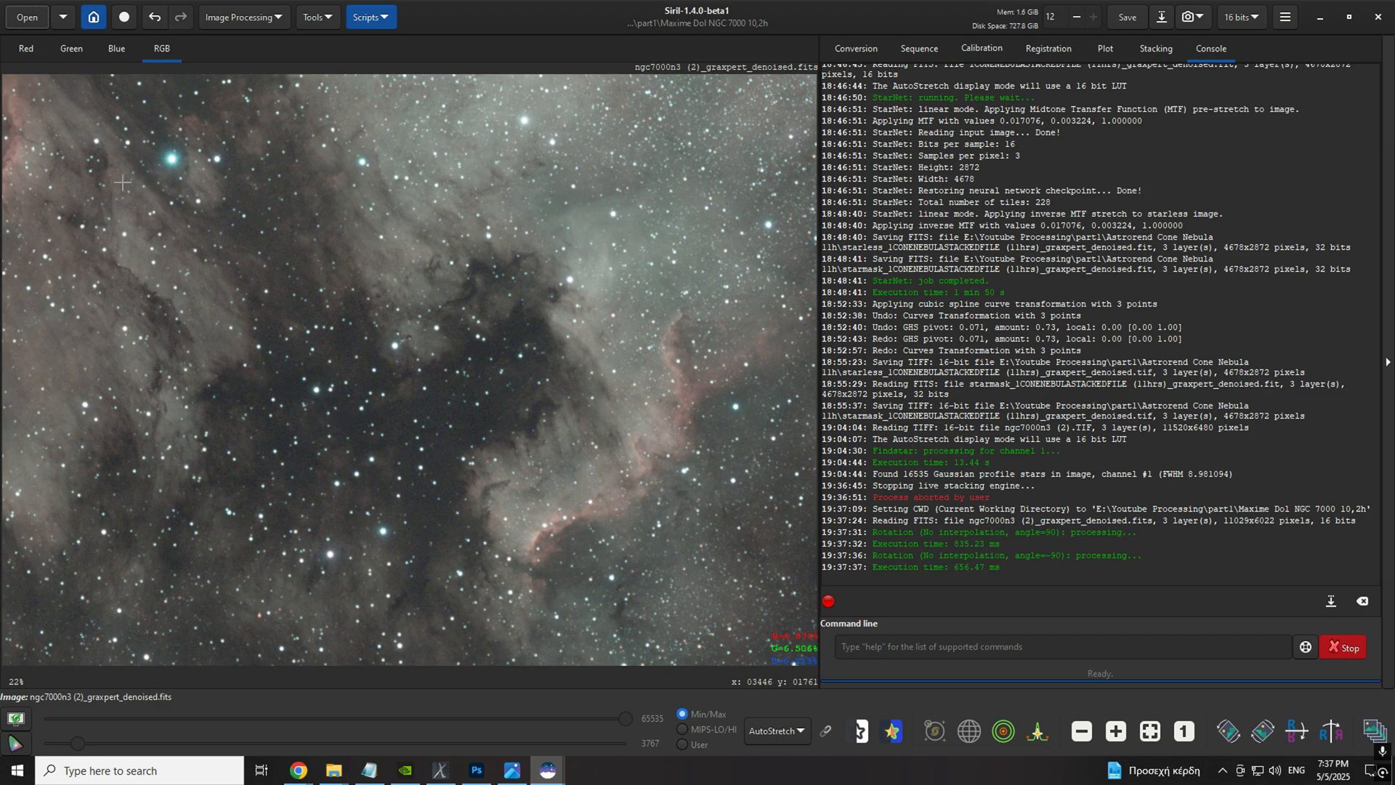
scroll(164, 156, up, 2)
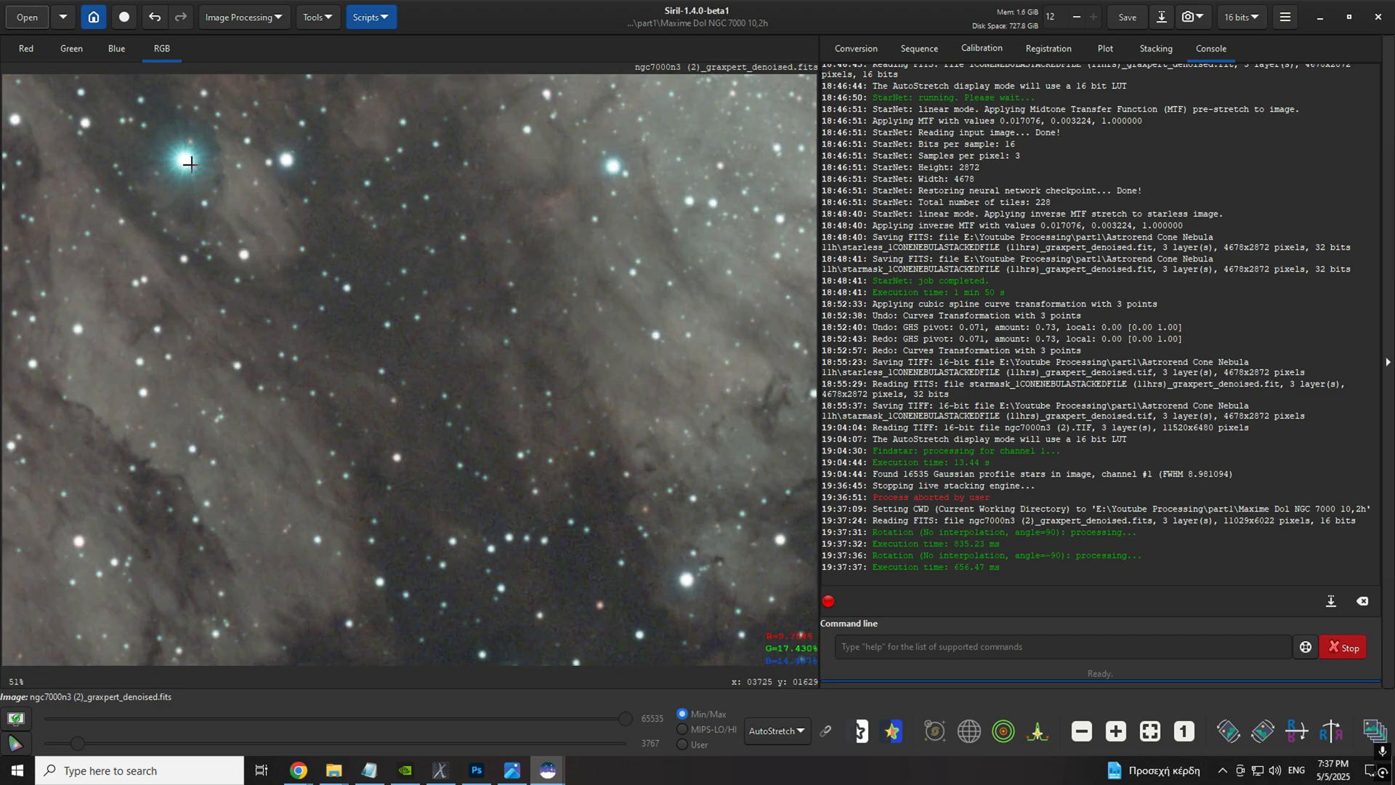
scroll(761, 655, down, 3)
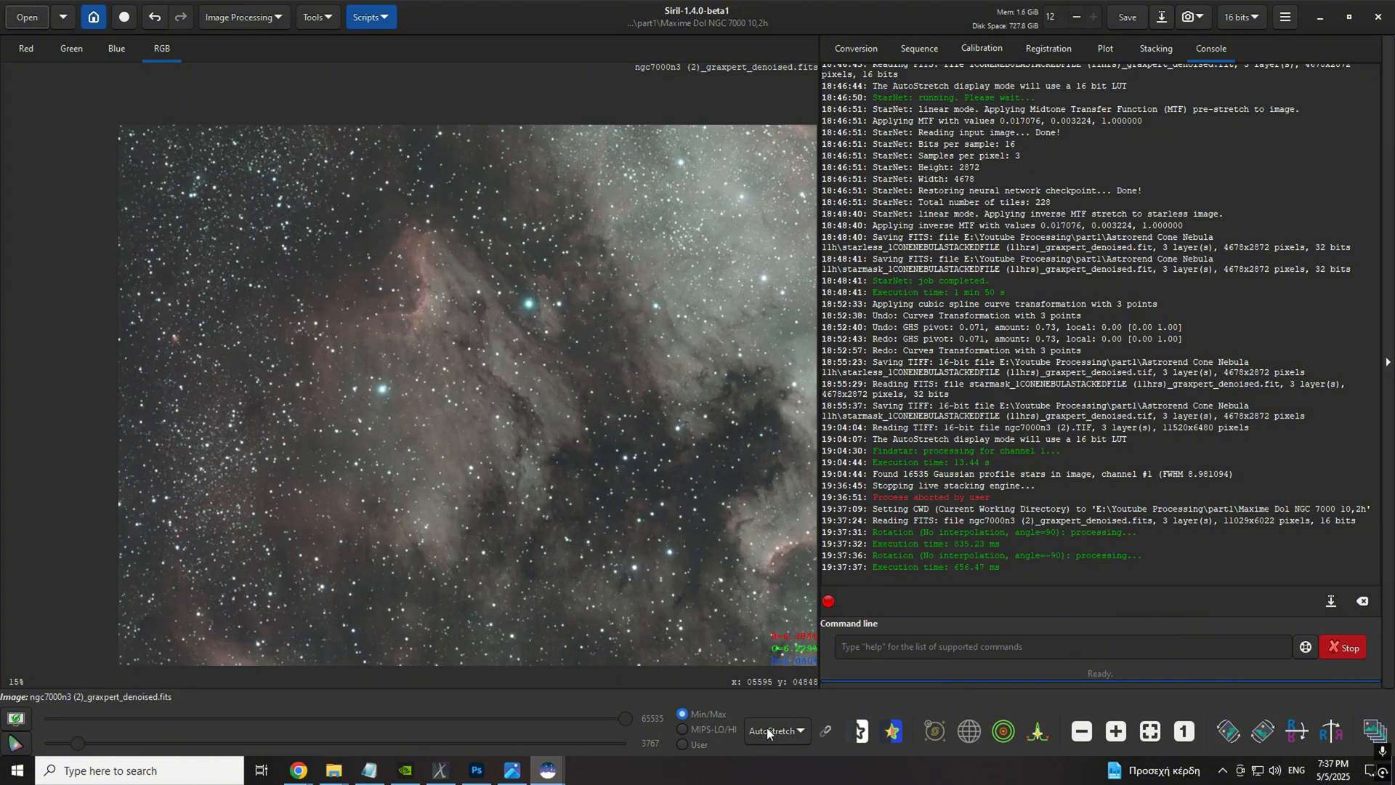
click(1149, 730)
click(338, 15)
click(324, 53)
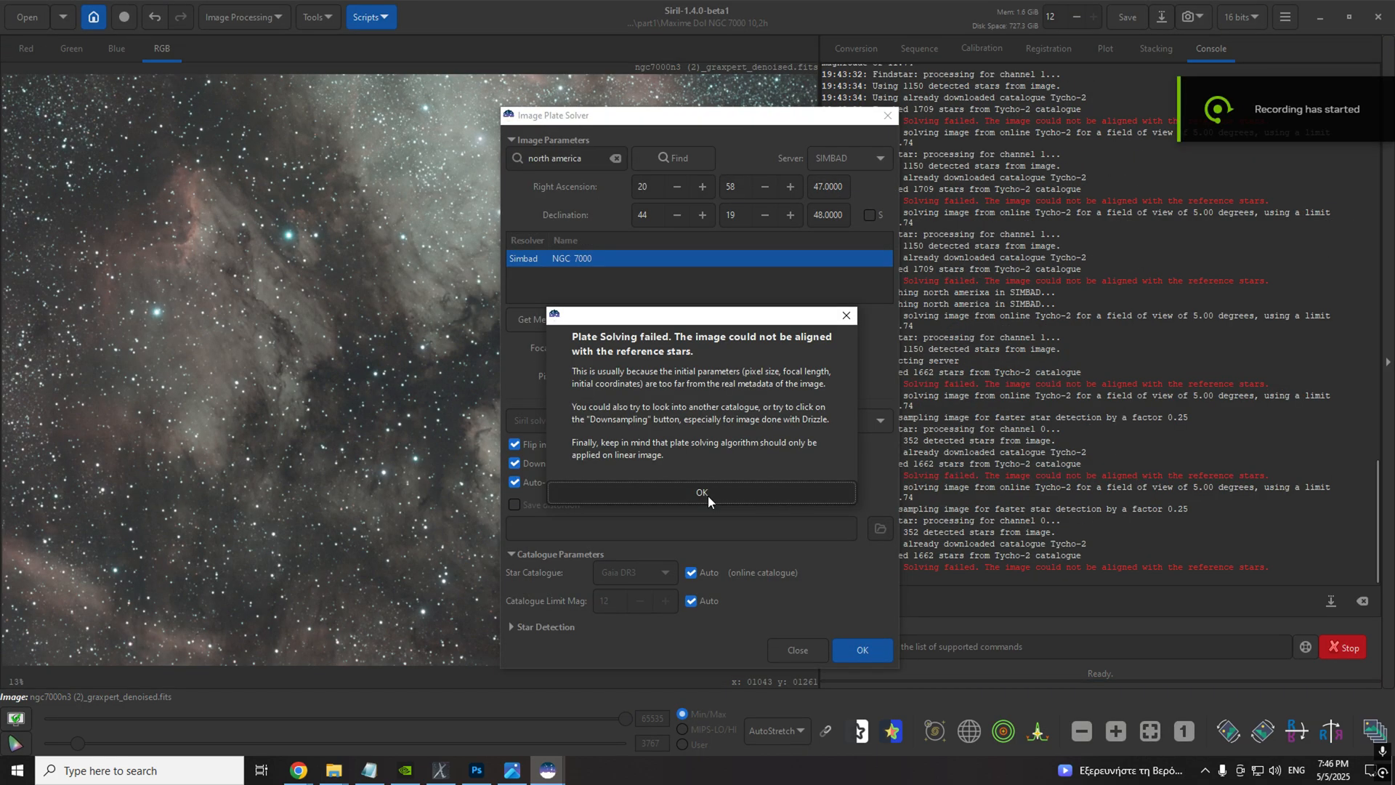
click(707, 495)
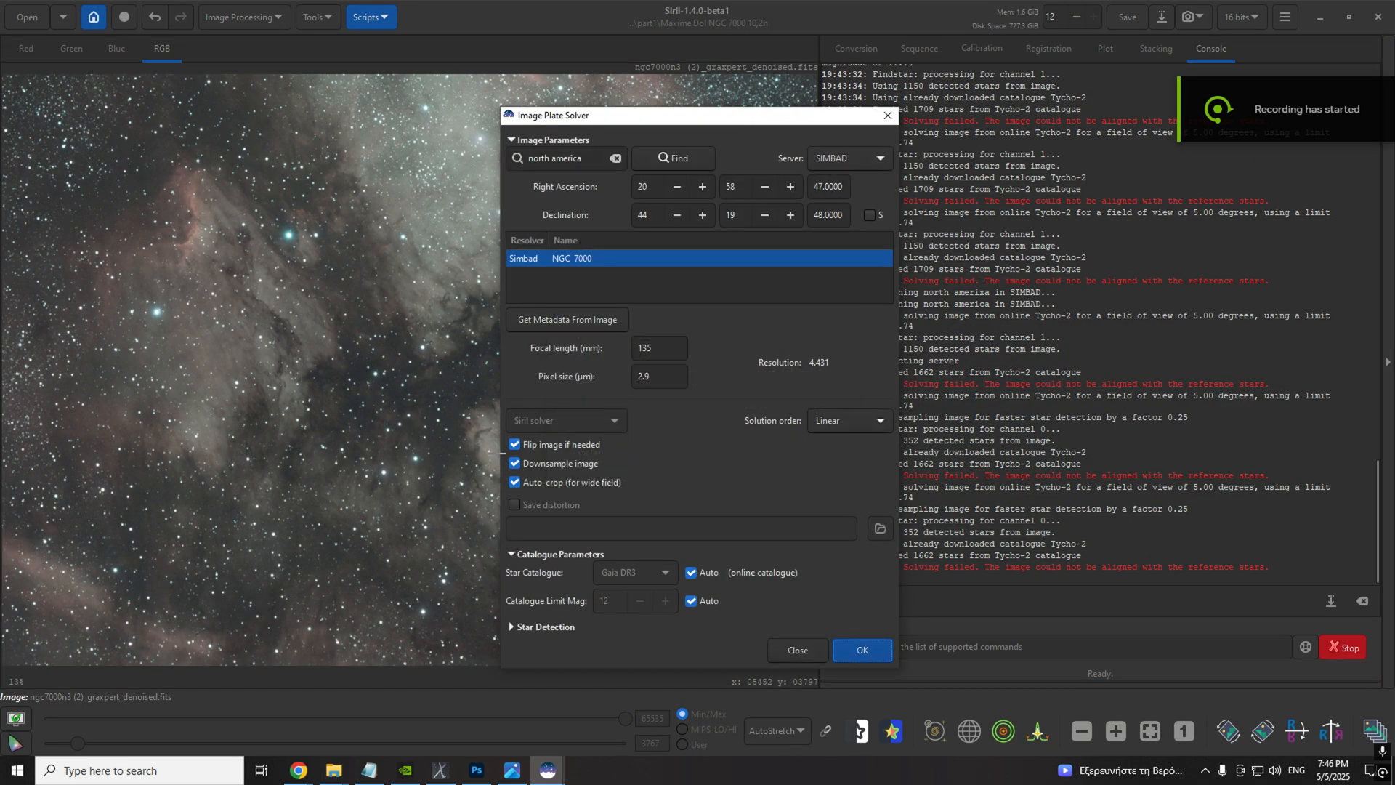
click(888, 117)
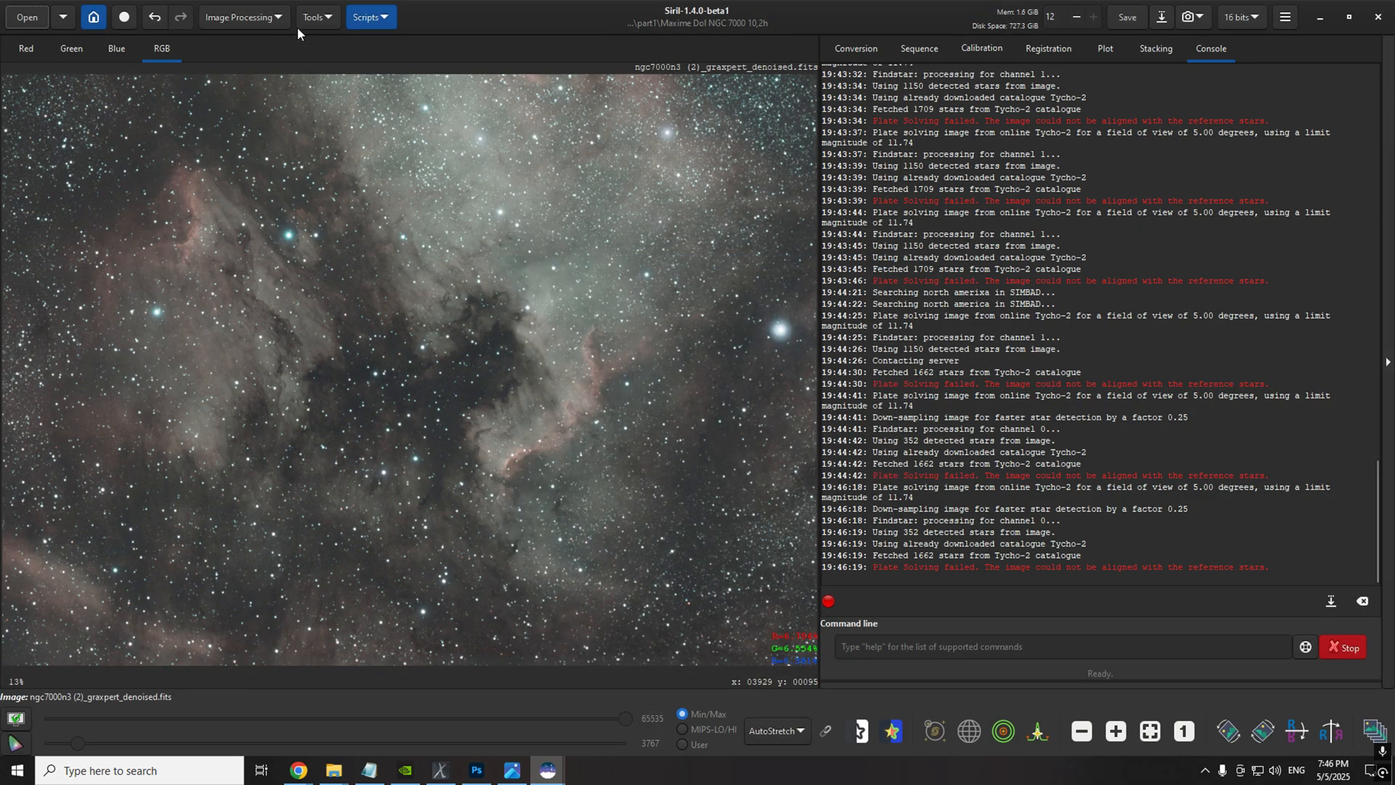
Step: Start a manual color calibration and use a star-free area of about 52 × 43 px as the background reference
click(271, 18)
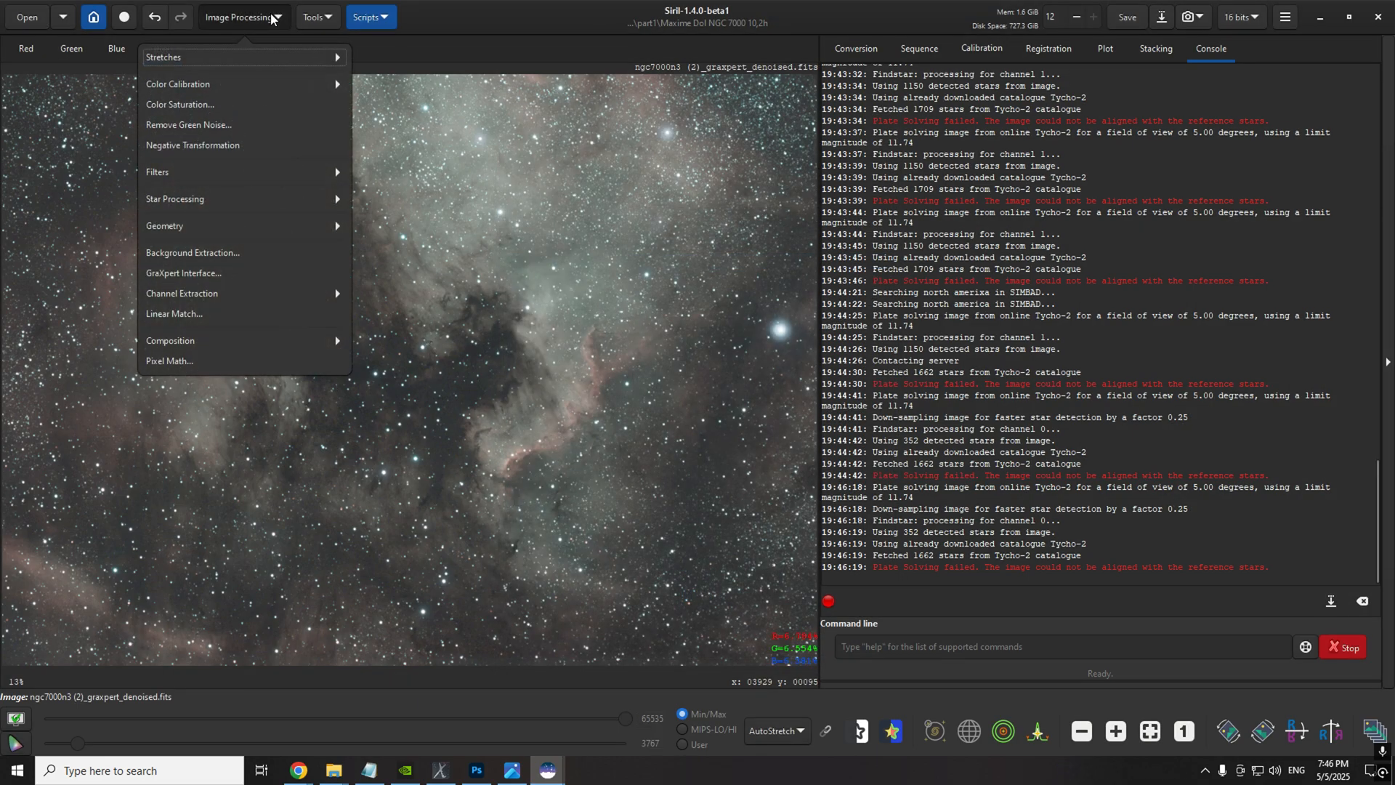
click(250, 86)
click(257, 83)
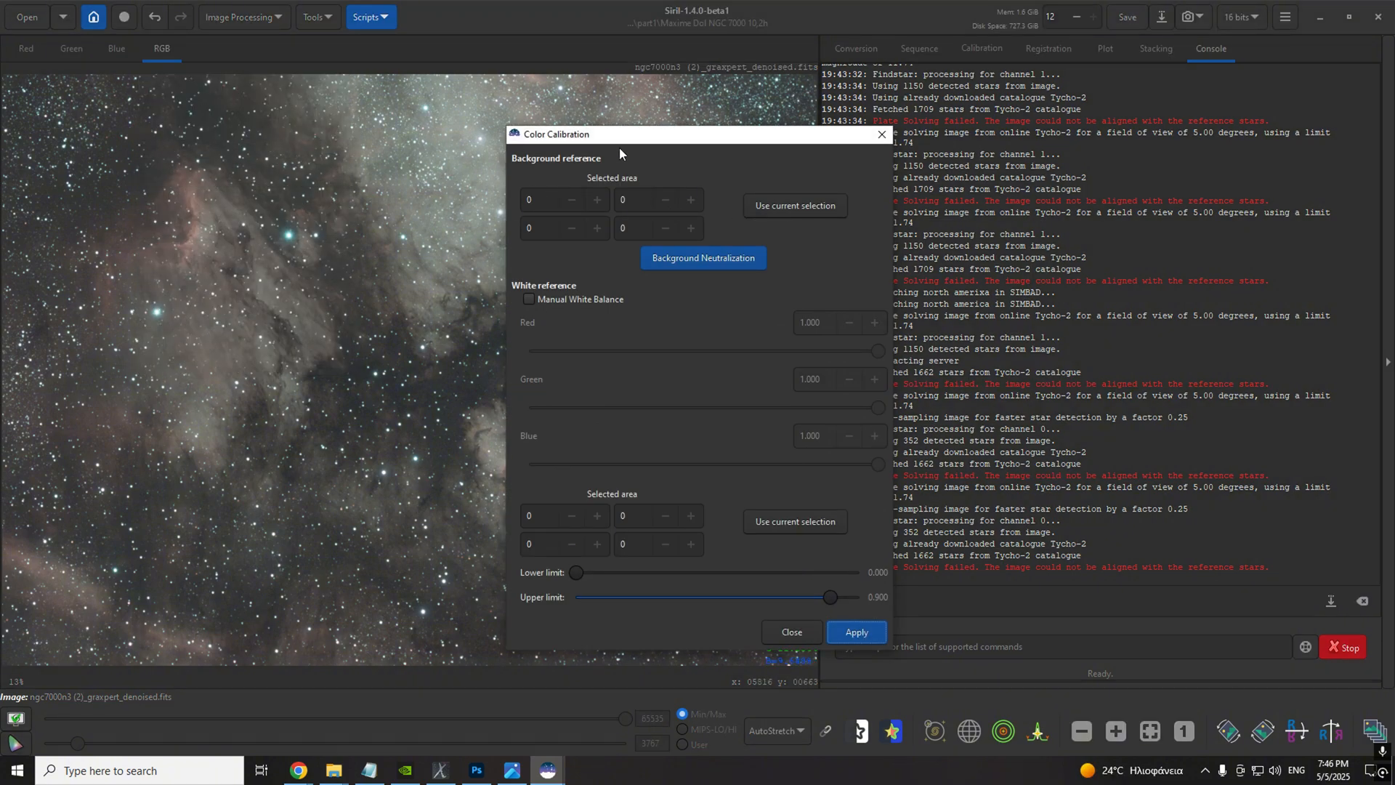
drag(619, 146, 692, 145)
scroll(44, 112, up, 5)
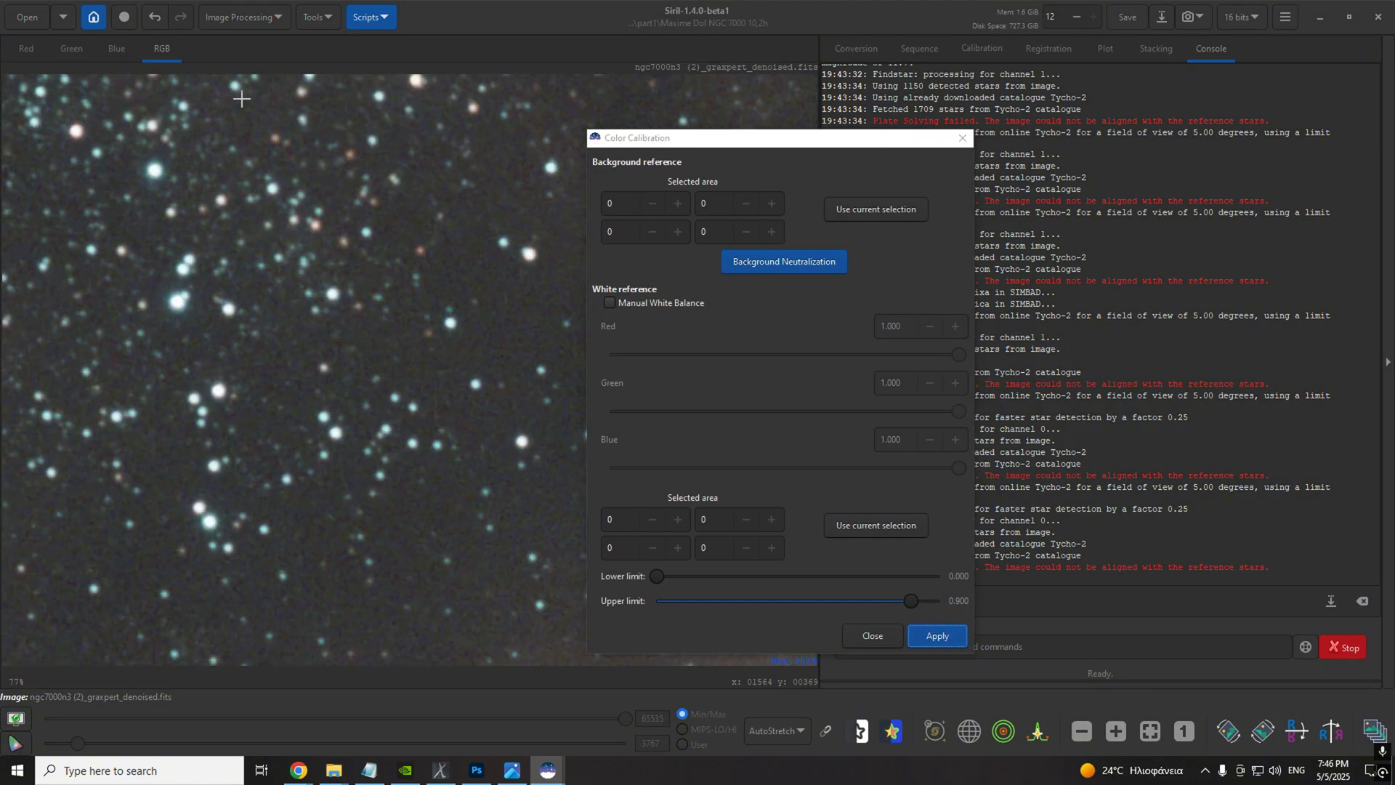
drag(242, 99, 272, 123)
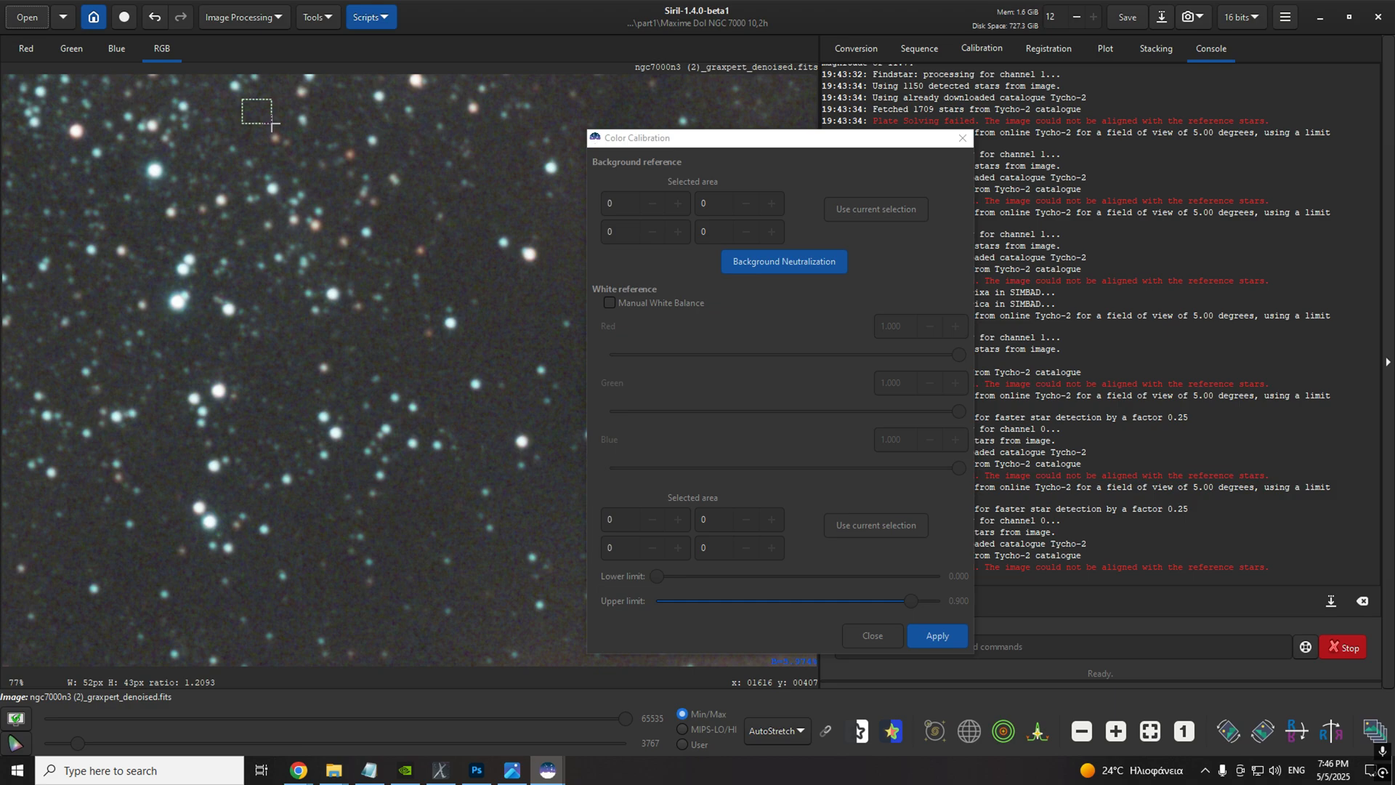
click(879, 207)
Step: Use an area of about 443 × 327 px on the nebula's bright ridge as the white reference and apply the color calibration
scroll(326, 218, down, 3)
scroll(326, 218, down, 2)
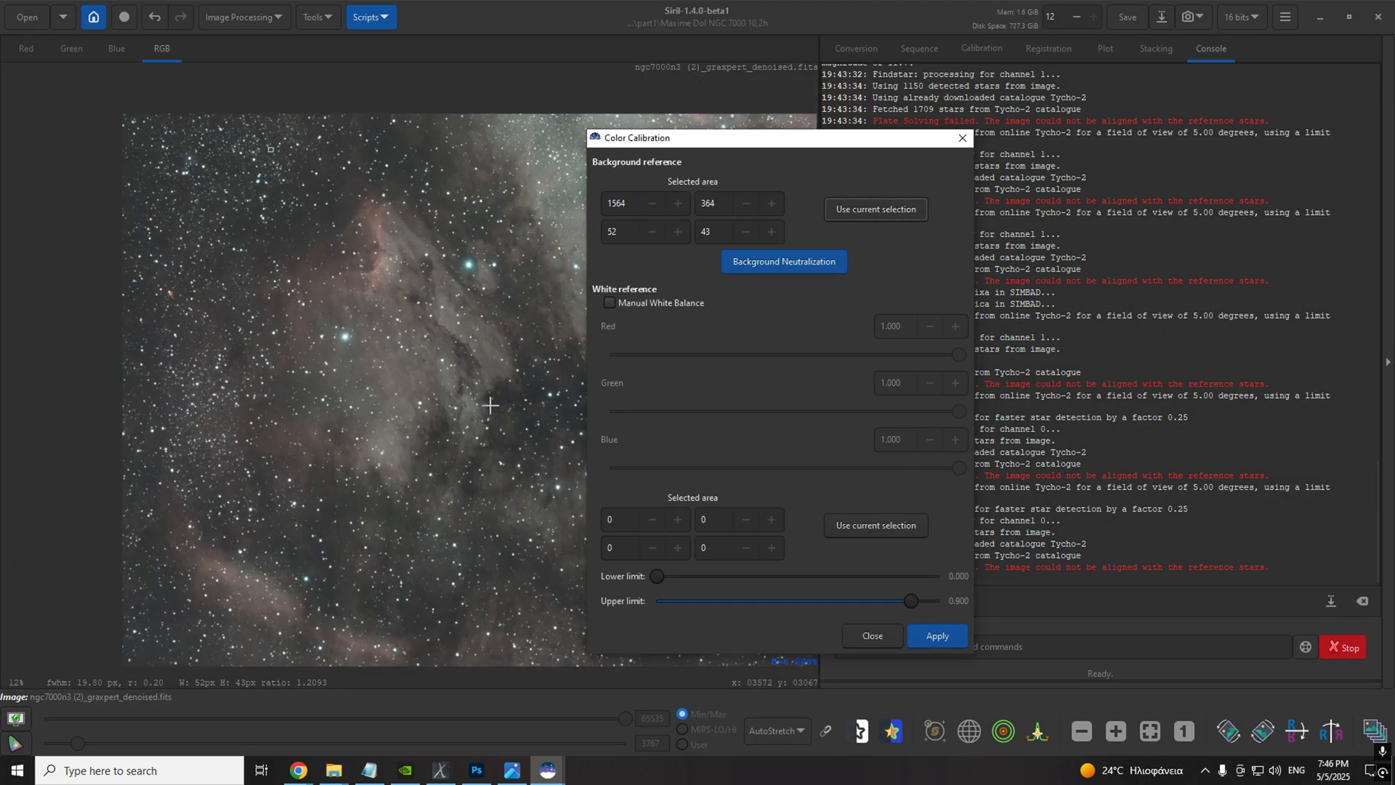
scroll(476, 405, down, 2)
drag(504, 415, 340, 459)
scroll(427, 420, down, 3)
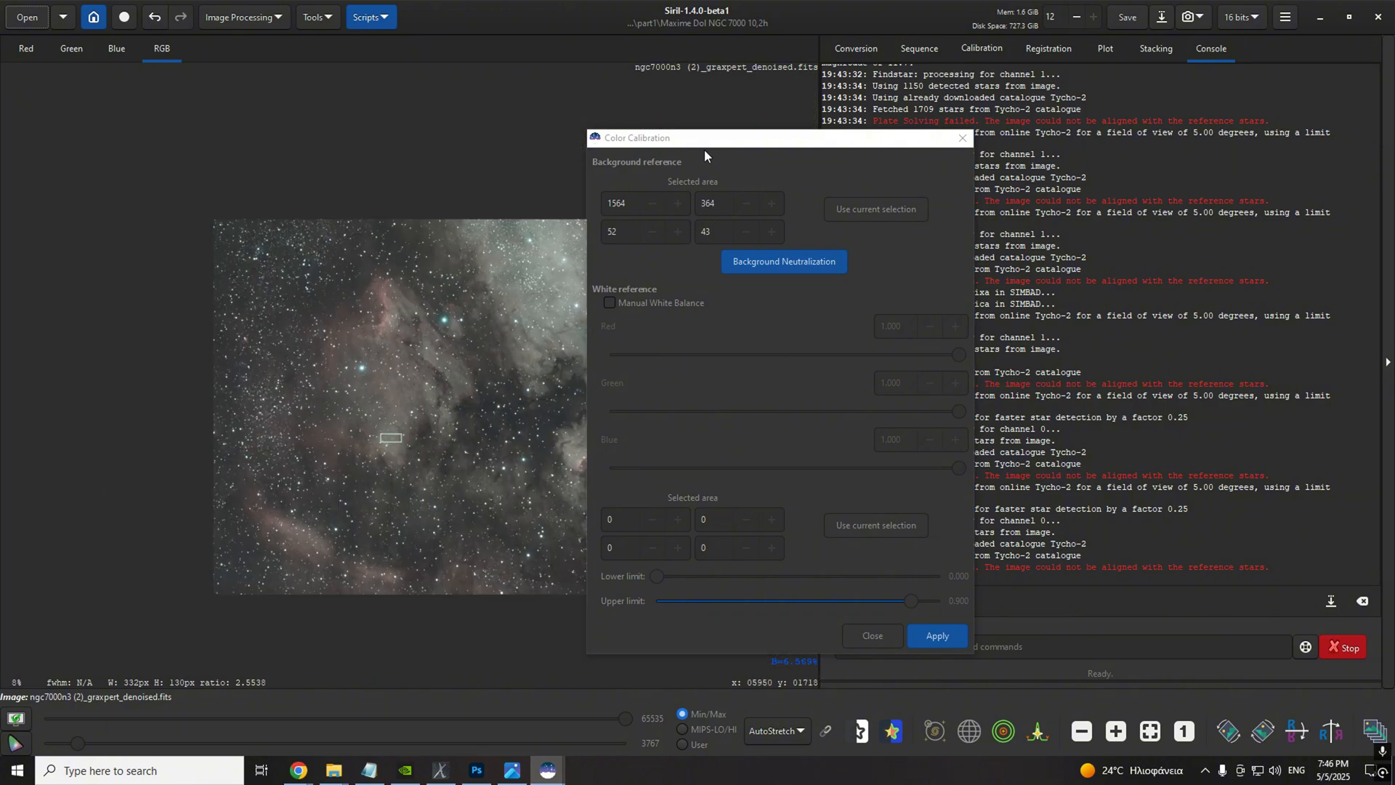
drag(704, 139, 1038, 106)
mouse_move(583, 436)
mouse_down()
mouse_move(610, 451)
mouse_move(588, 463)
mouse_up()
click(1214, 491)
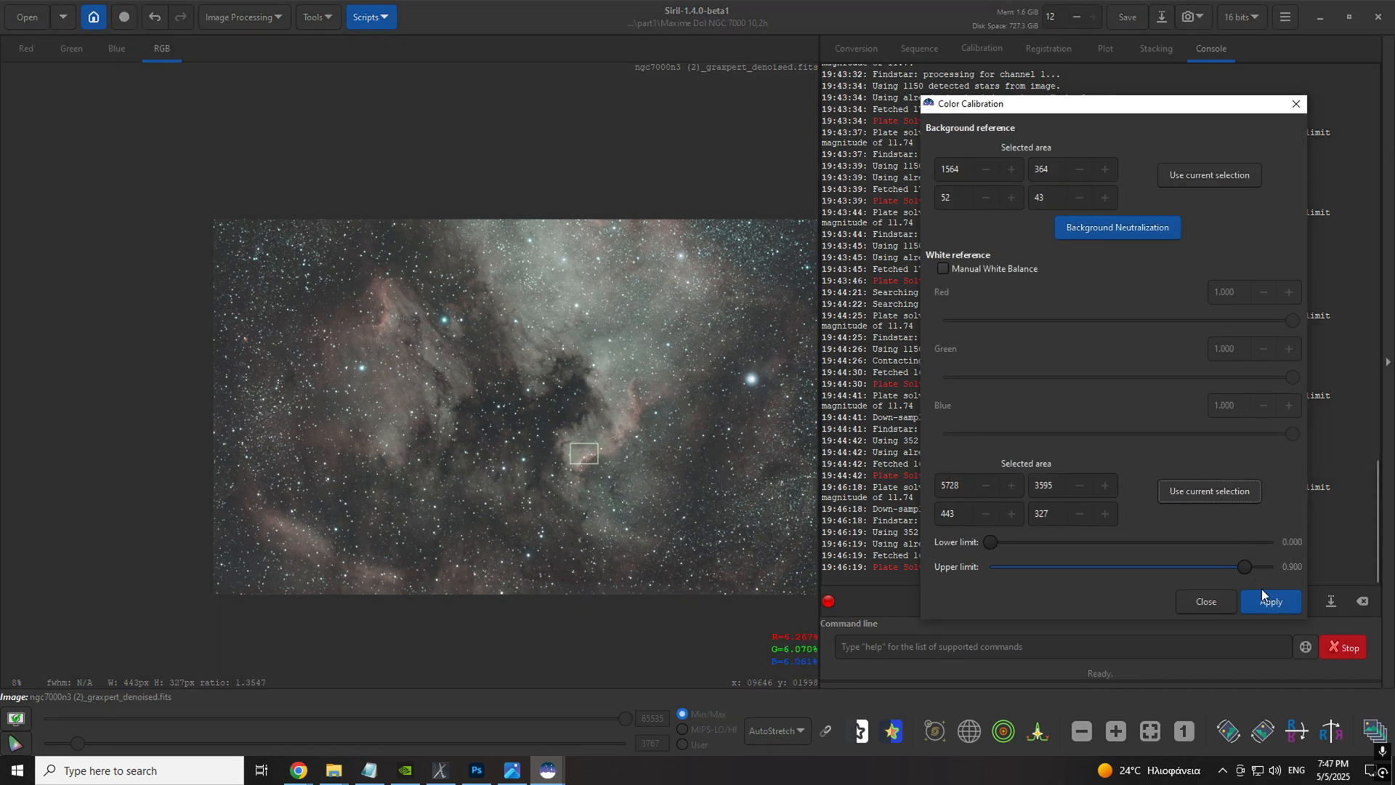
click(1265, 599)
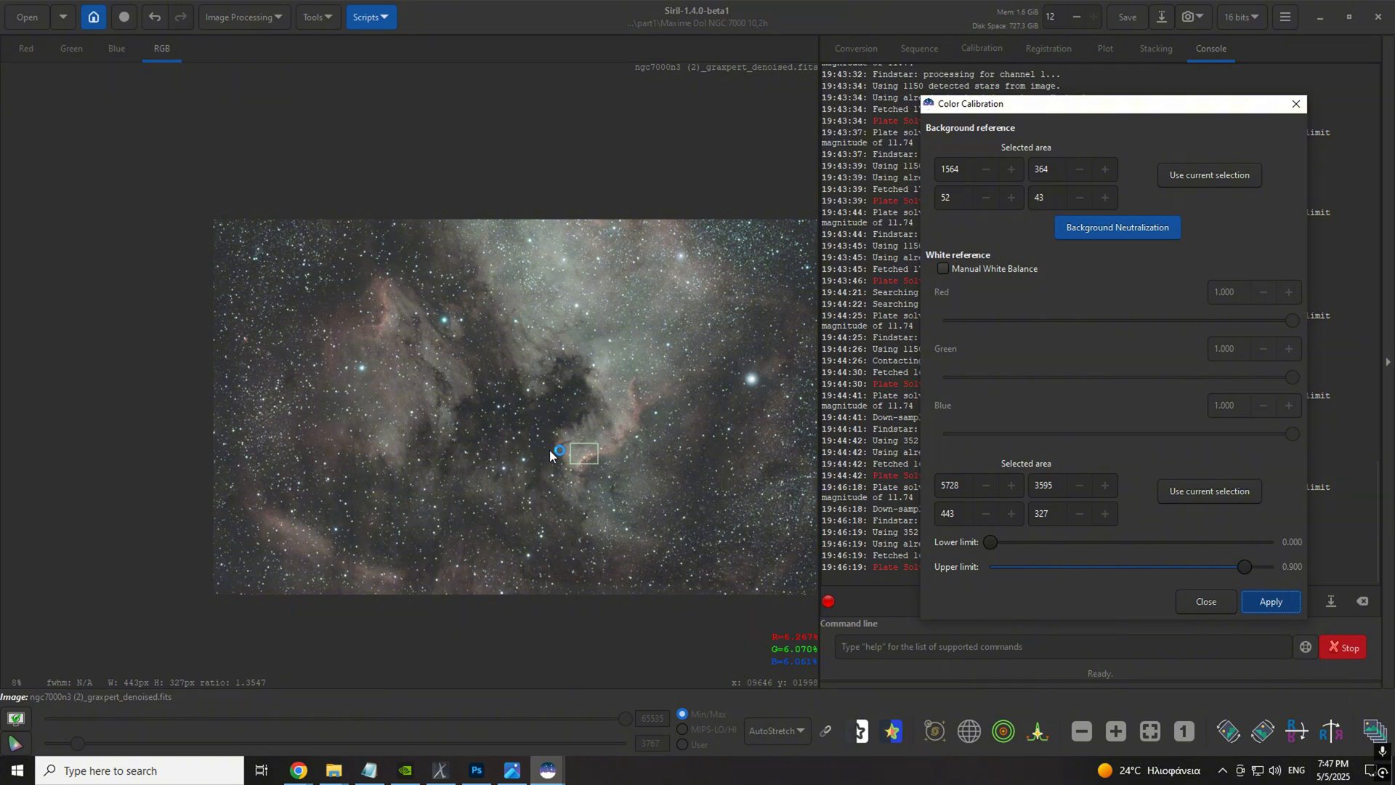
Step: Remove the green noise from the image with the average neutral method, preserving lightness
click(244, 17)
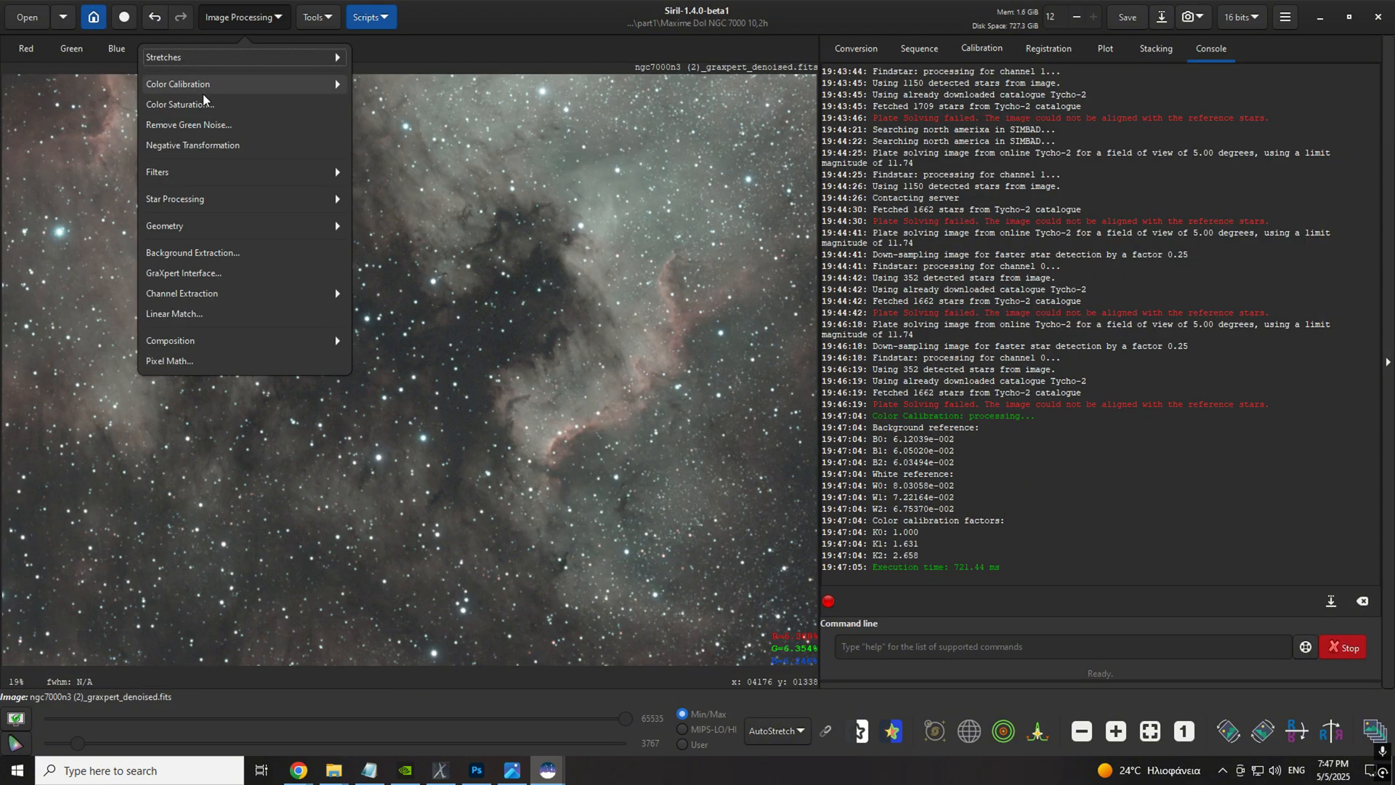
click(233, 125)
click(810, 456)
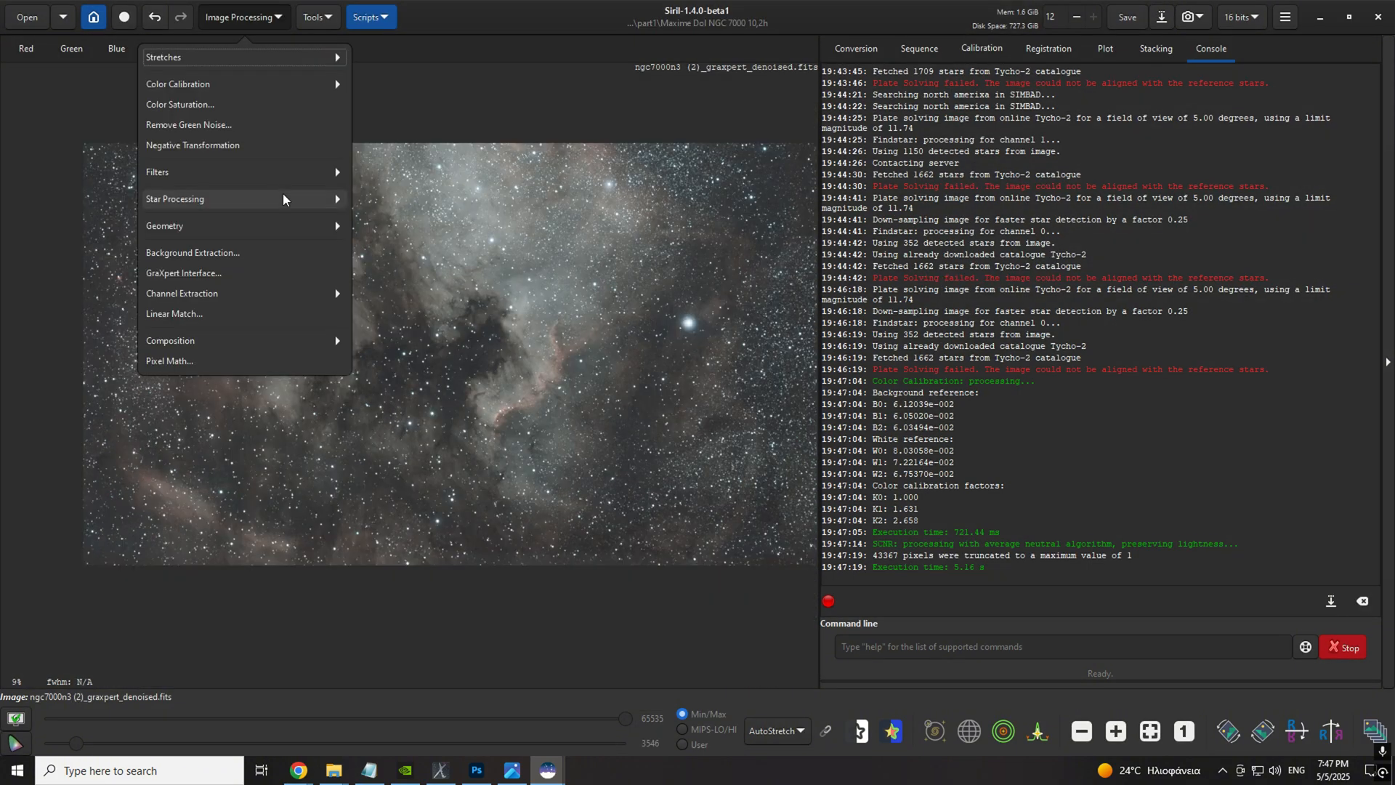
Step: Run StarNet star removal on the image with linear pre-stretch and star mask generation enabled
click(282, 193)
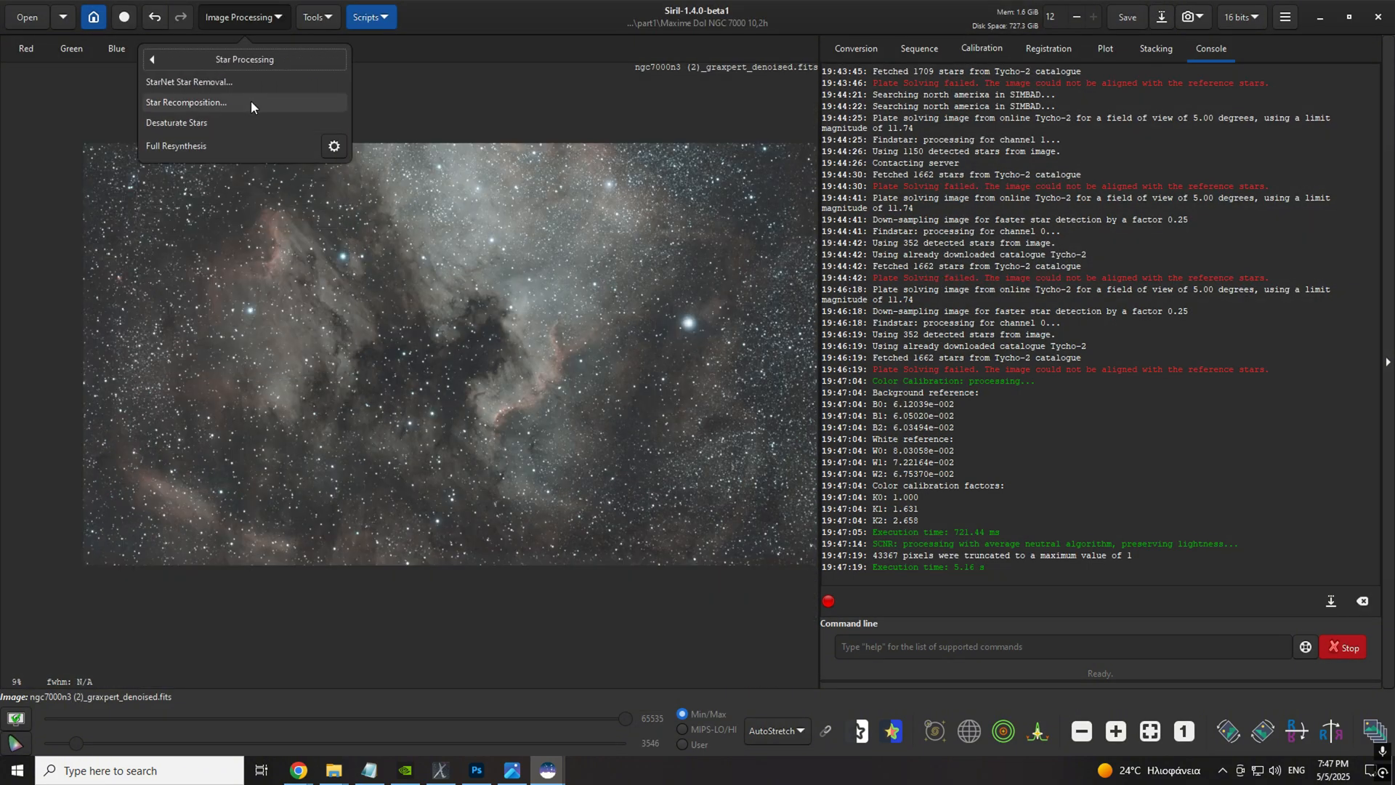
click(239, 82)
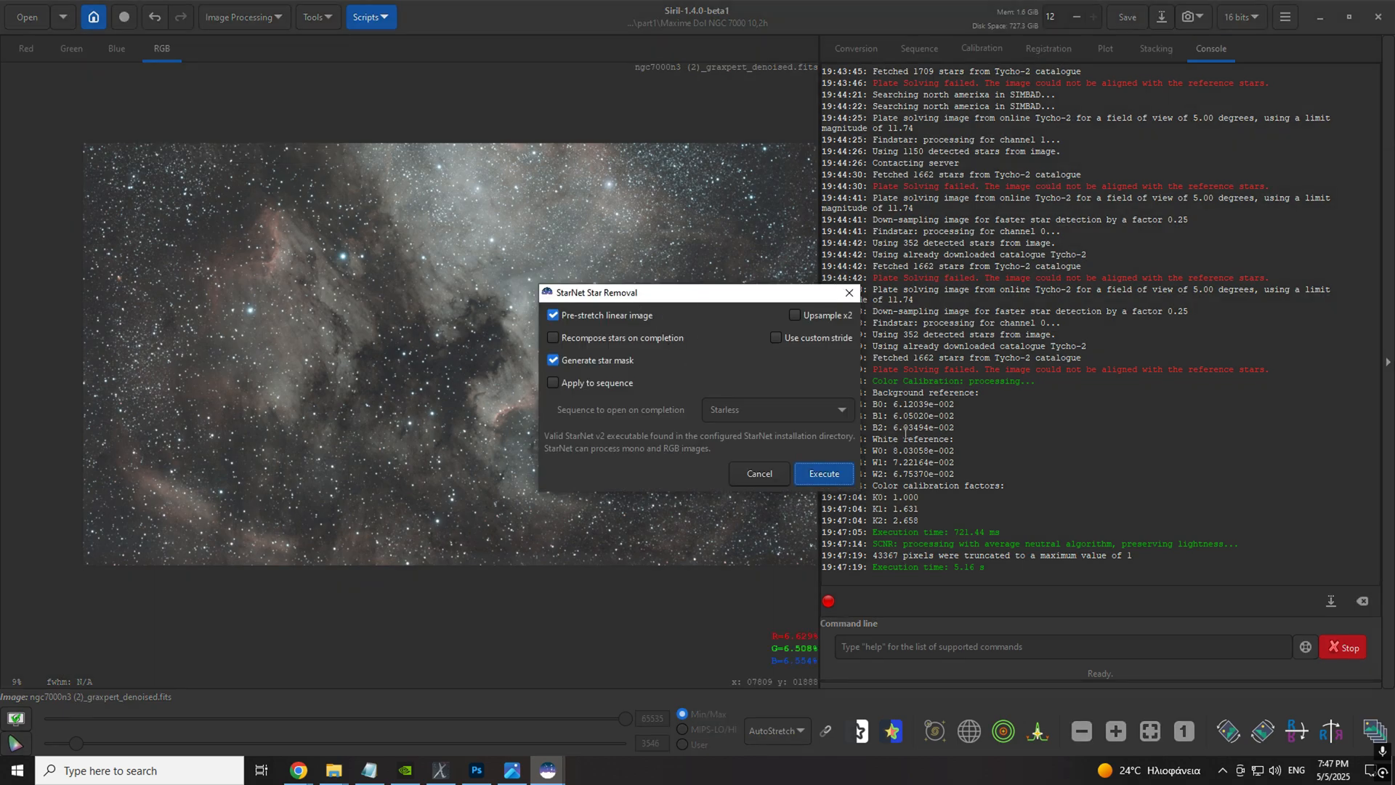
click(840, 475)
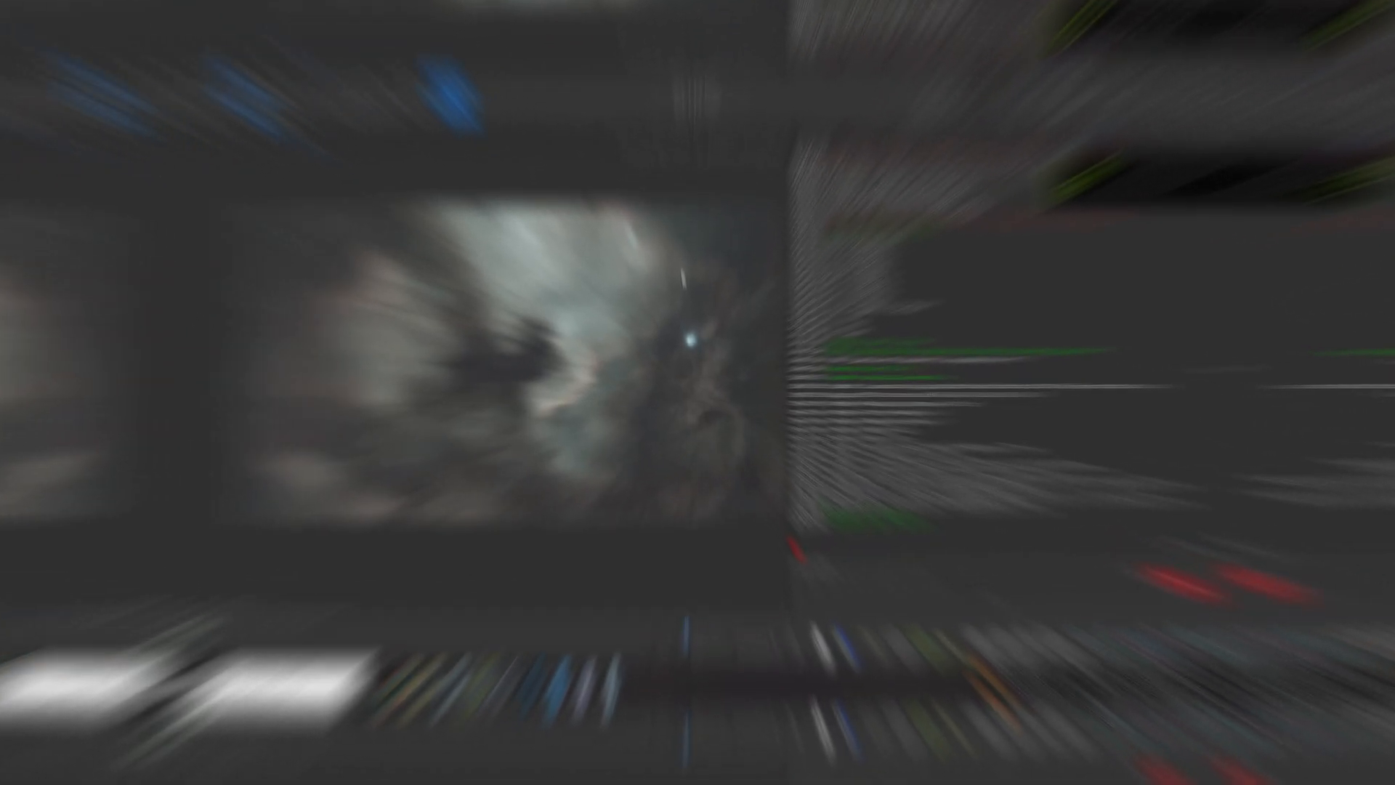
Step: Inspect the starless nebula up close and open the Generalised Hyperbolic Stretch Transformations for it
scroll(367, 308, up, 2)
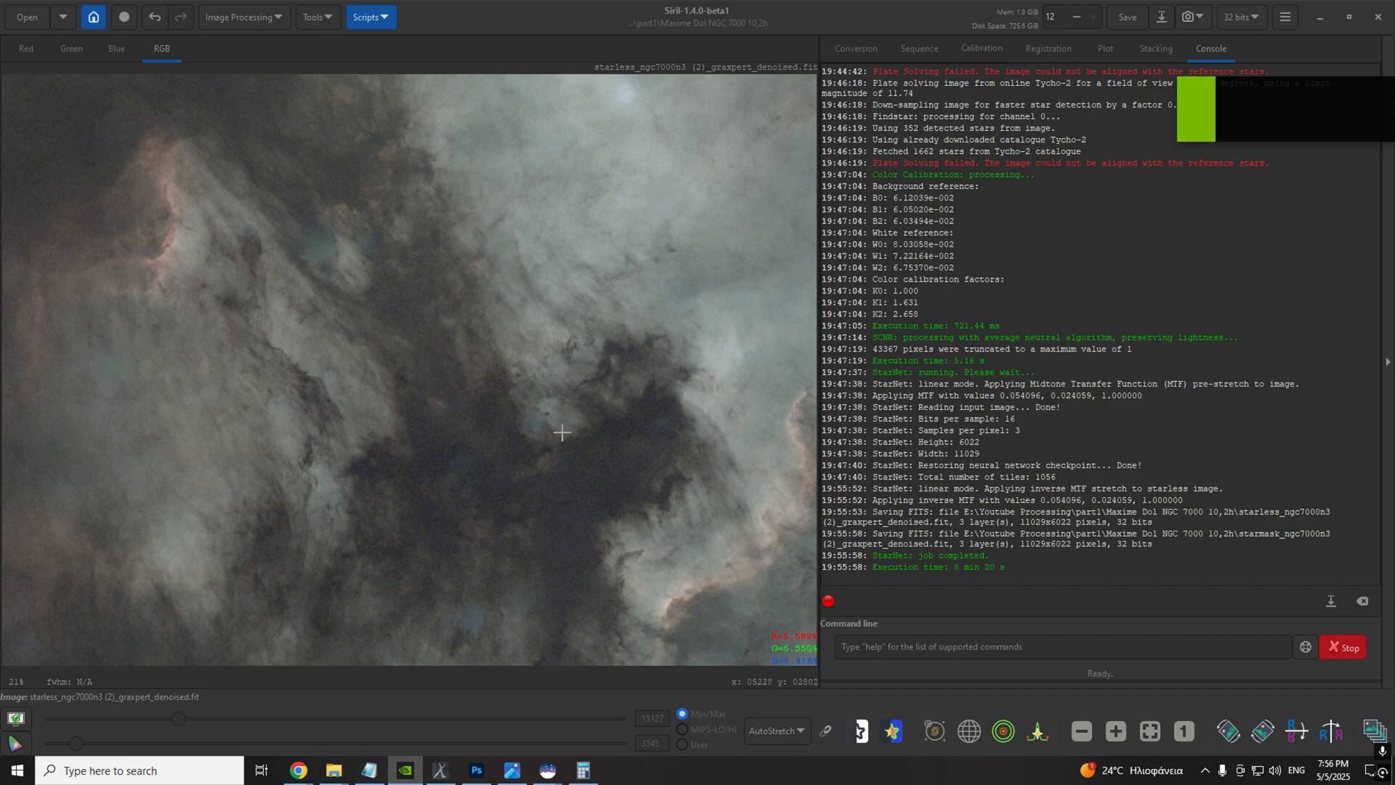
scroll(550, 499, up, 2)
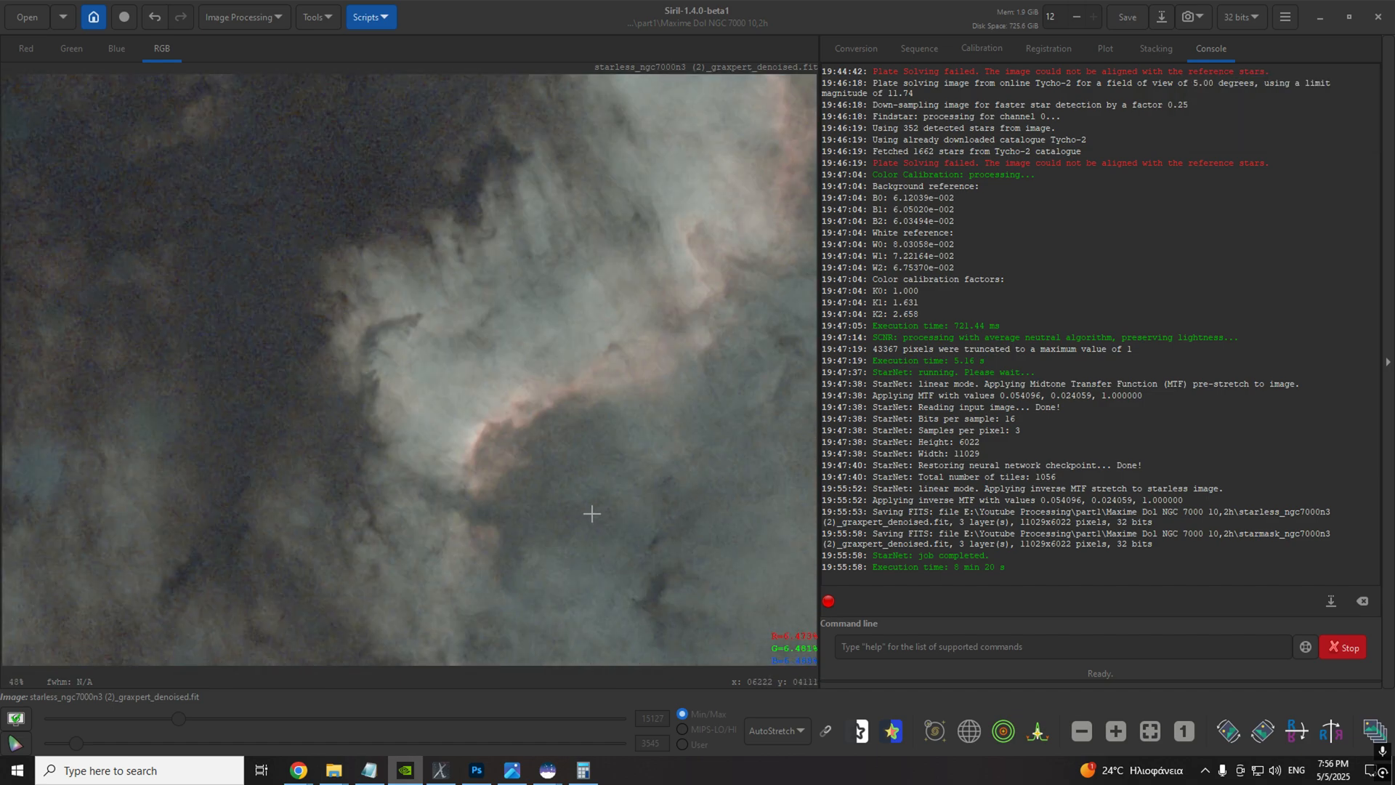
scroll(588, 502, down, 2)
scroll(541, 240, down, 2)
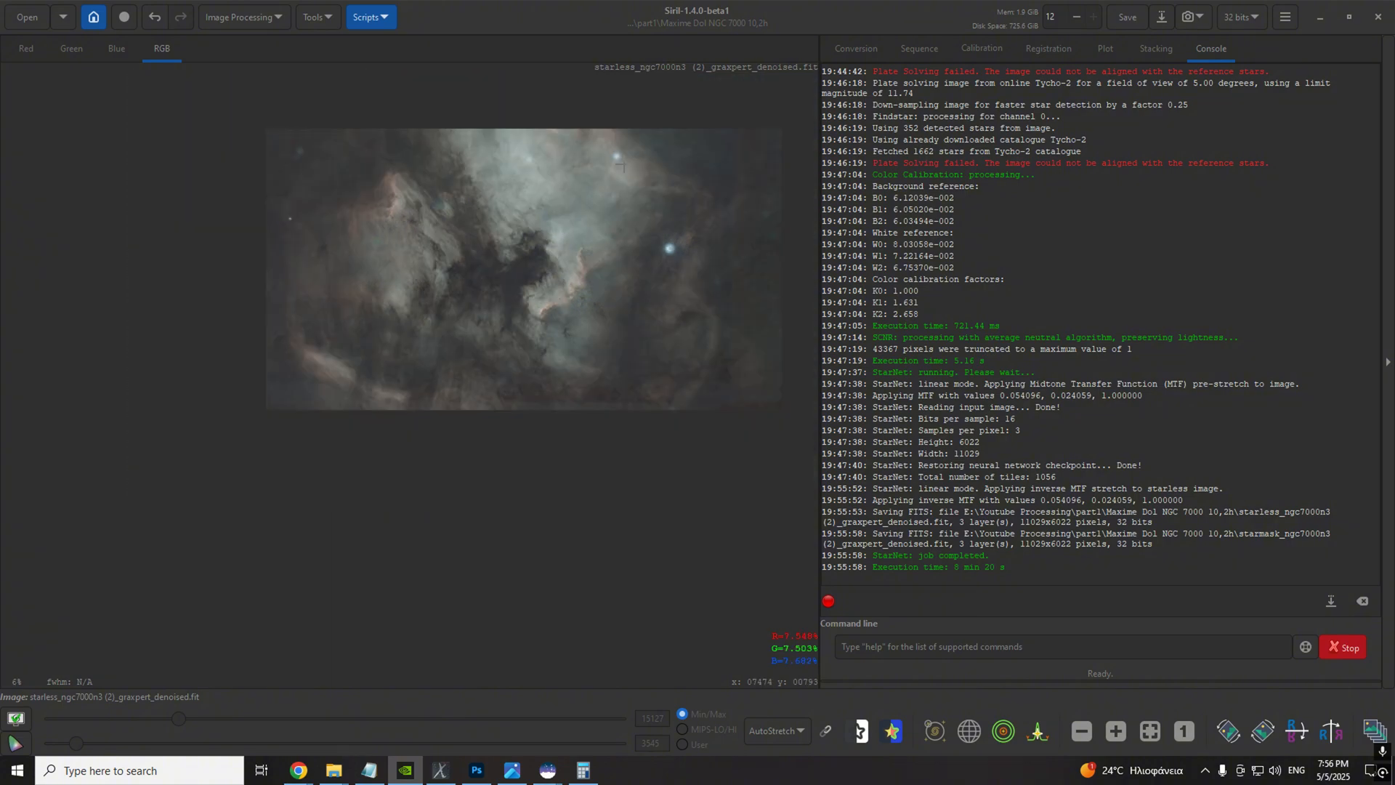
click(1151, 730)
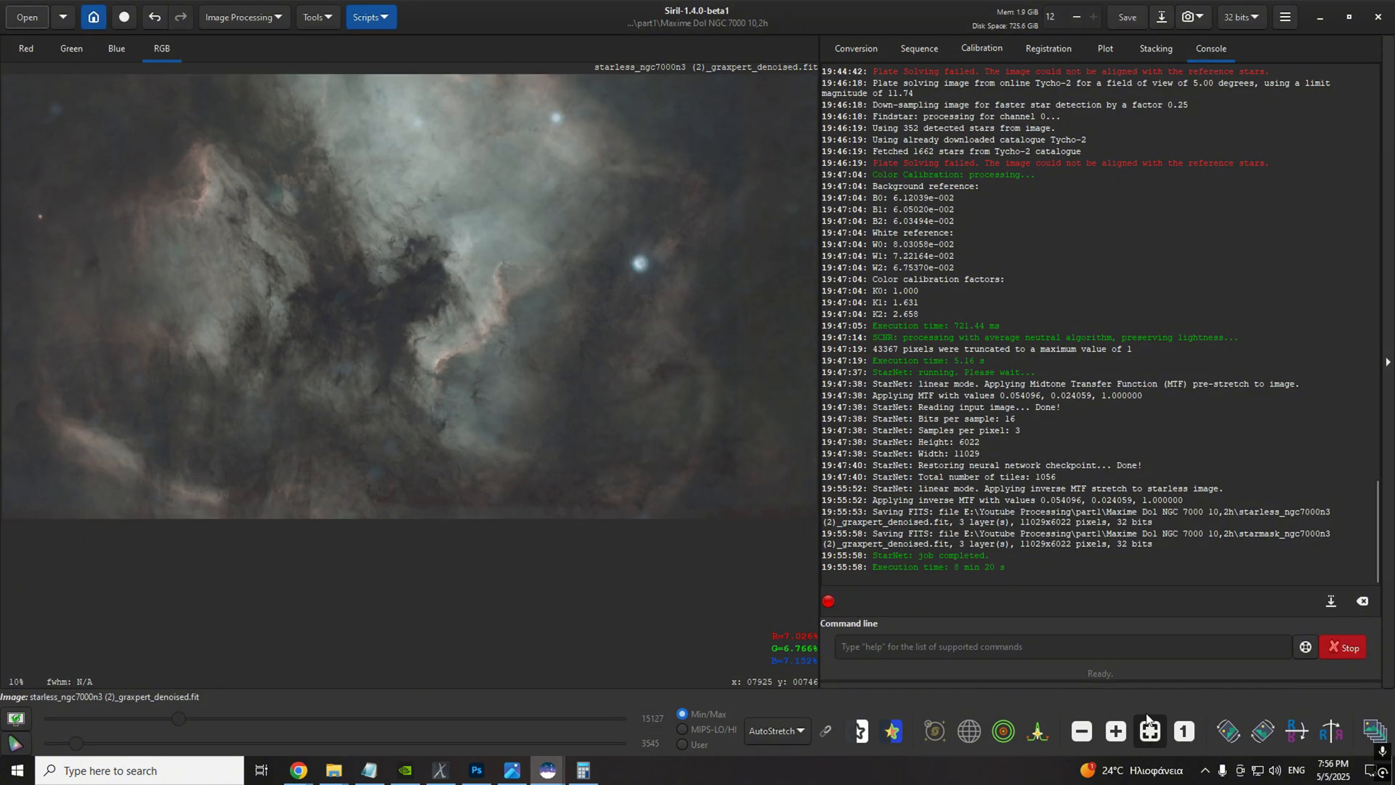
click(242, 16)
click(268, 58)
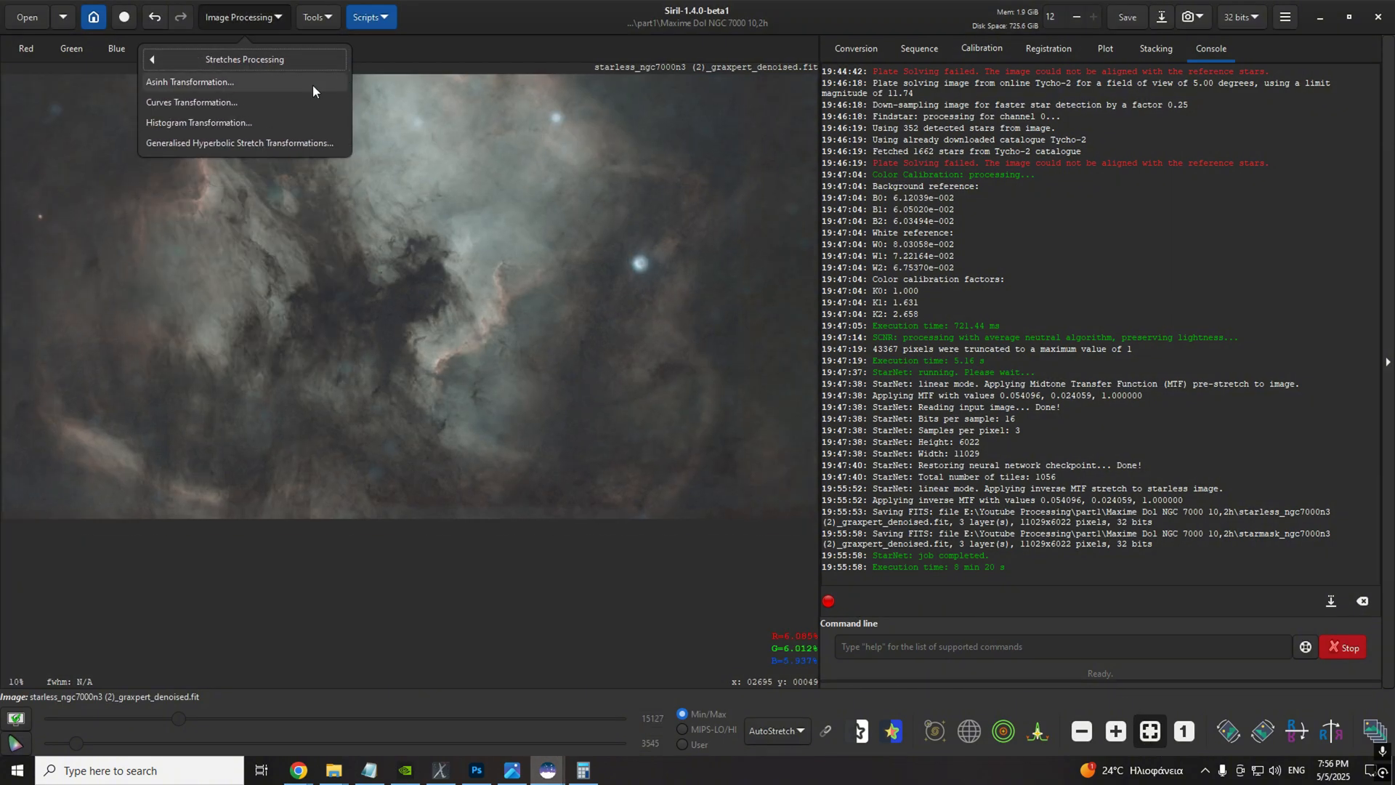
click(259, 143)
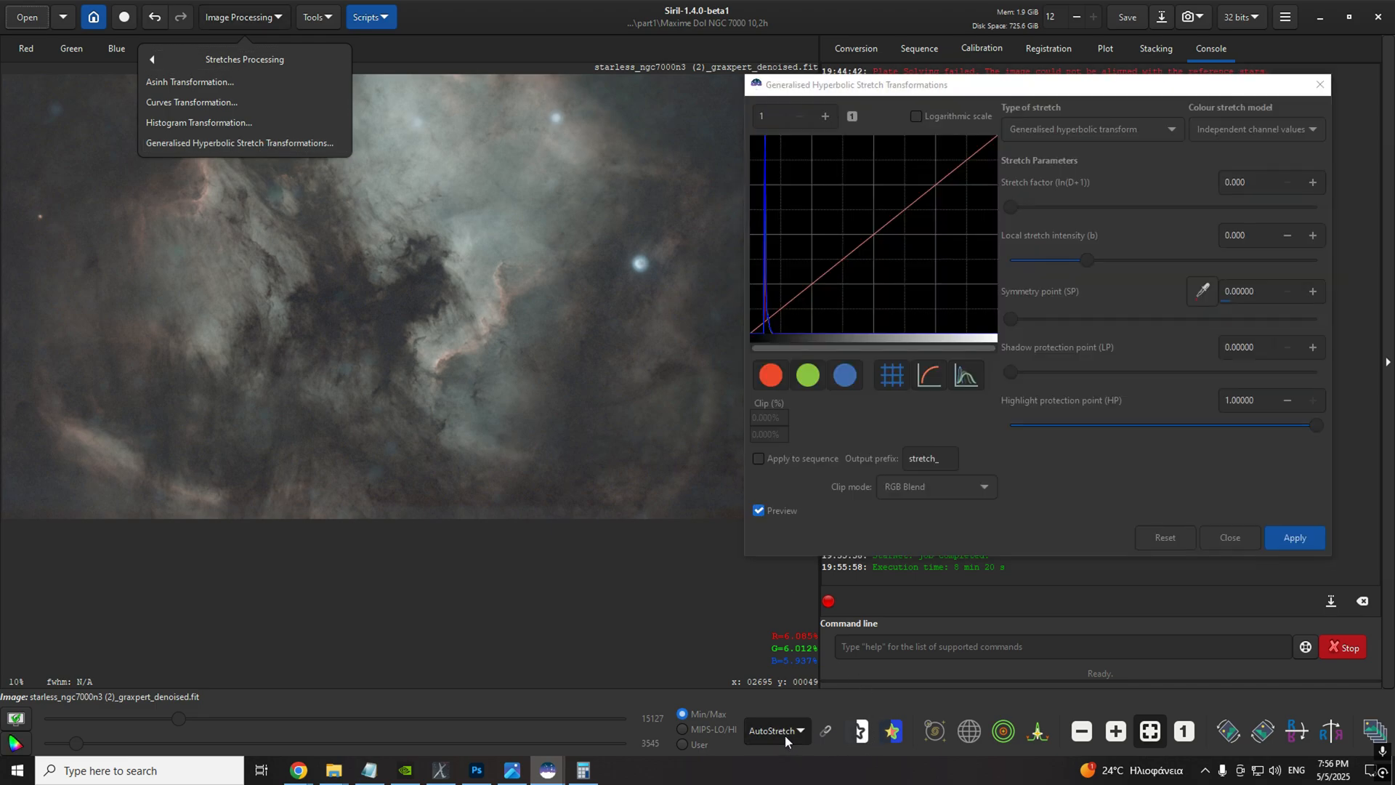
Step: Switch the image display to Linear and select an area of about 285 × 227 px beneath the brightest remaining star
click(784, 733)
click(799, 664)
scroll(1057, 132, down, 2)
drag(624, 294, 645, 311)
click(777, 730)
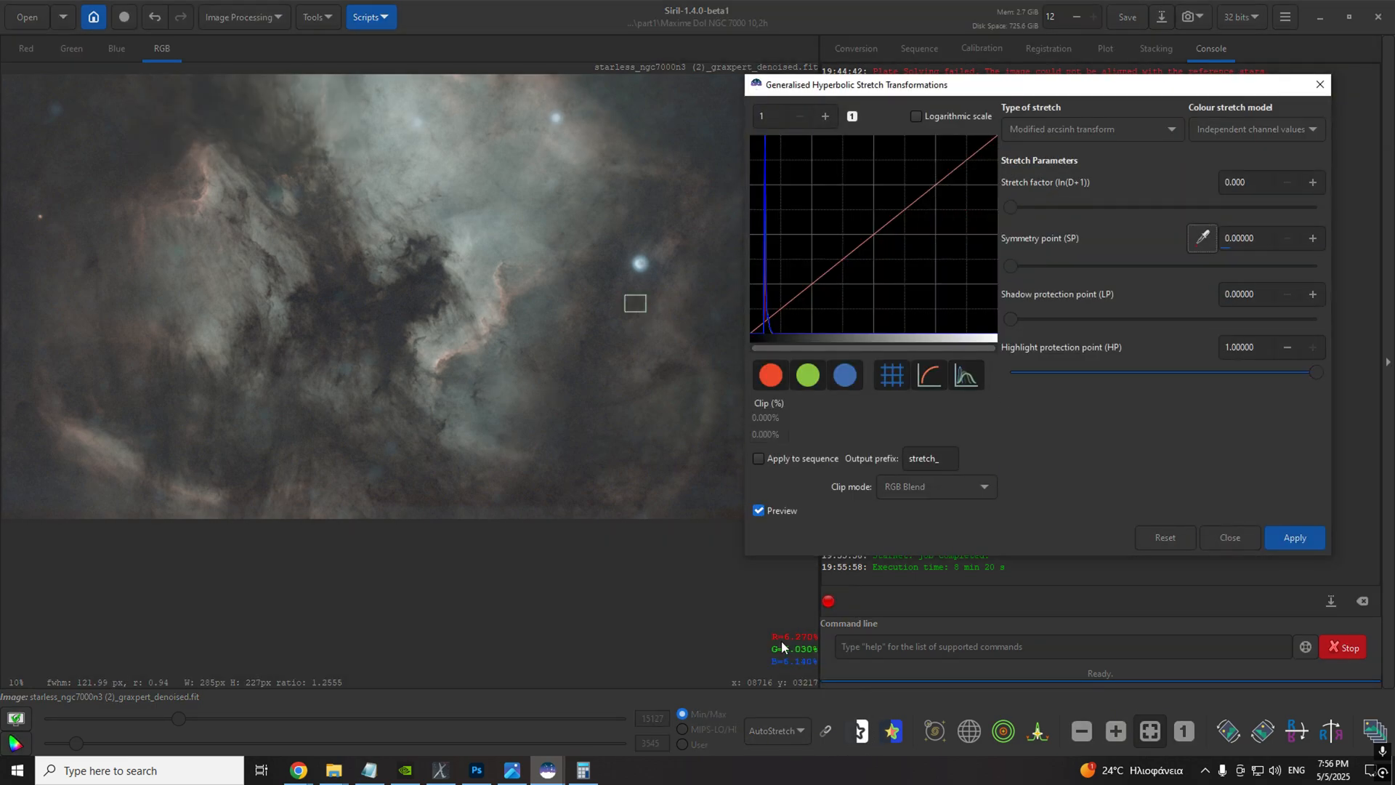
click(781, 640)
key(Escape)
click(280, 17)
click(268, 58)
click(247, 143)
Step: Apply a modified arcsinh stretch with factor about 1.575 and the symmetry point sampled from the selected area (0.06090)
click(1068, 130)
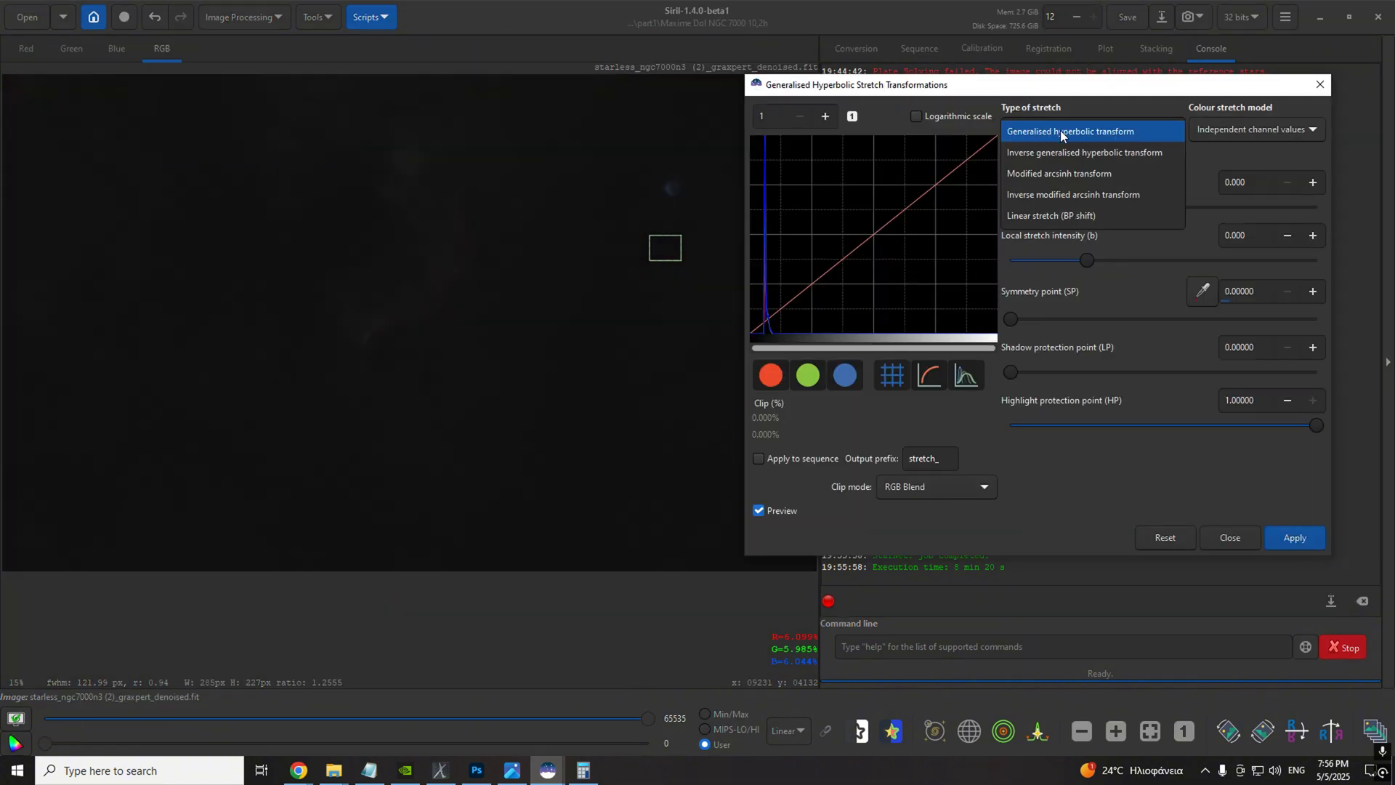
click(1147, 181)
click(1204, 238)
drag(1014, 207, 1064, 208)
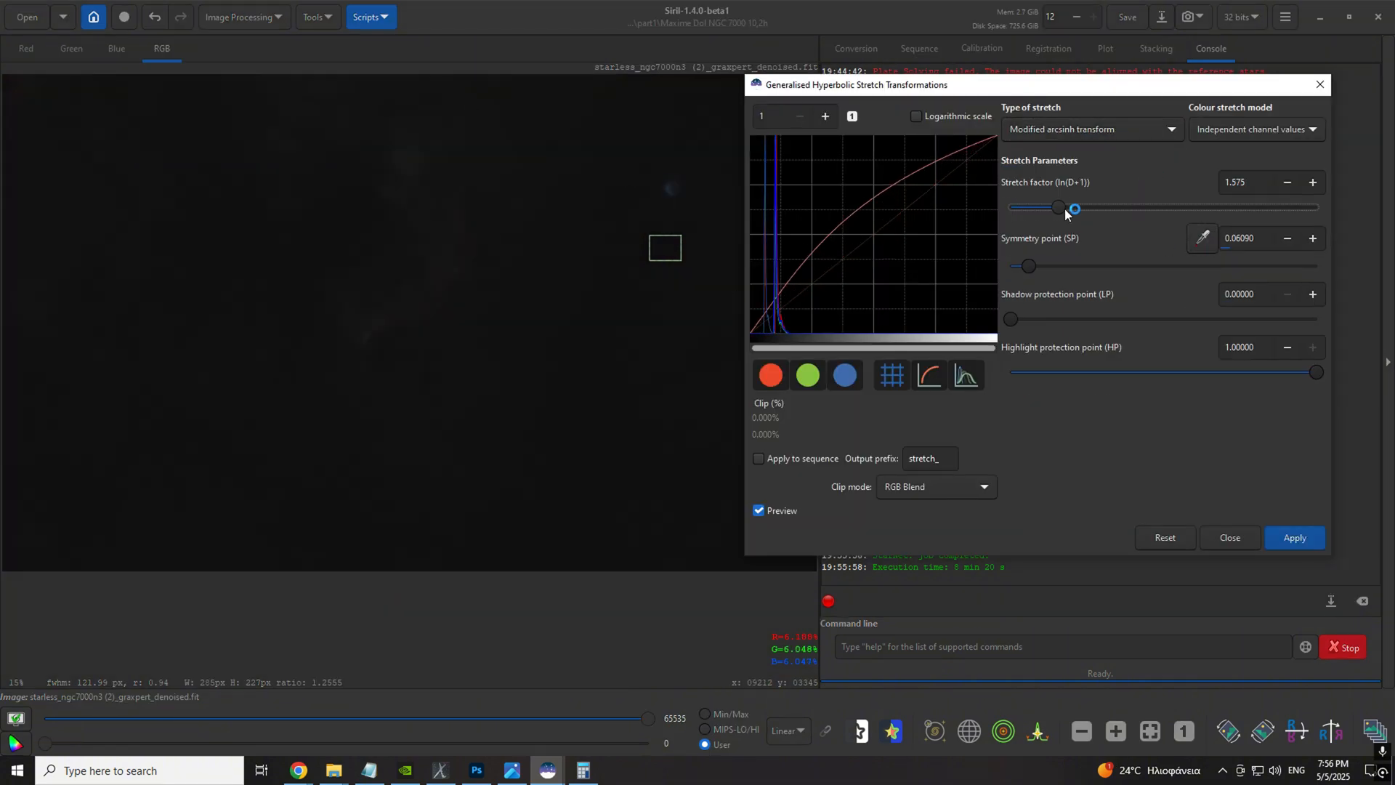
click(1294, 538)
Step: Stretch again by about 1.050 around symmetry point 0.10305, and raise the black point with the Linear stretch (BP shift)
drag(668, 248, 636, 291)
click(781, 280)
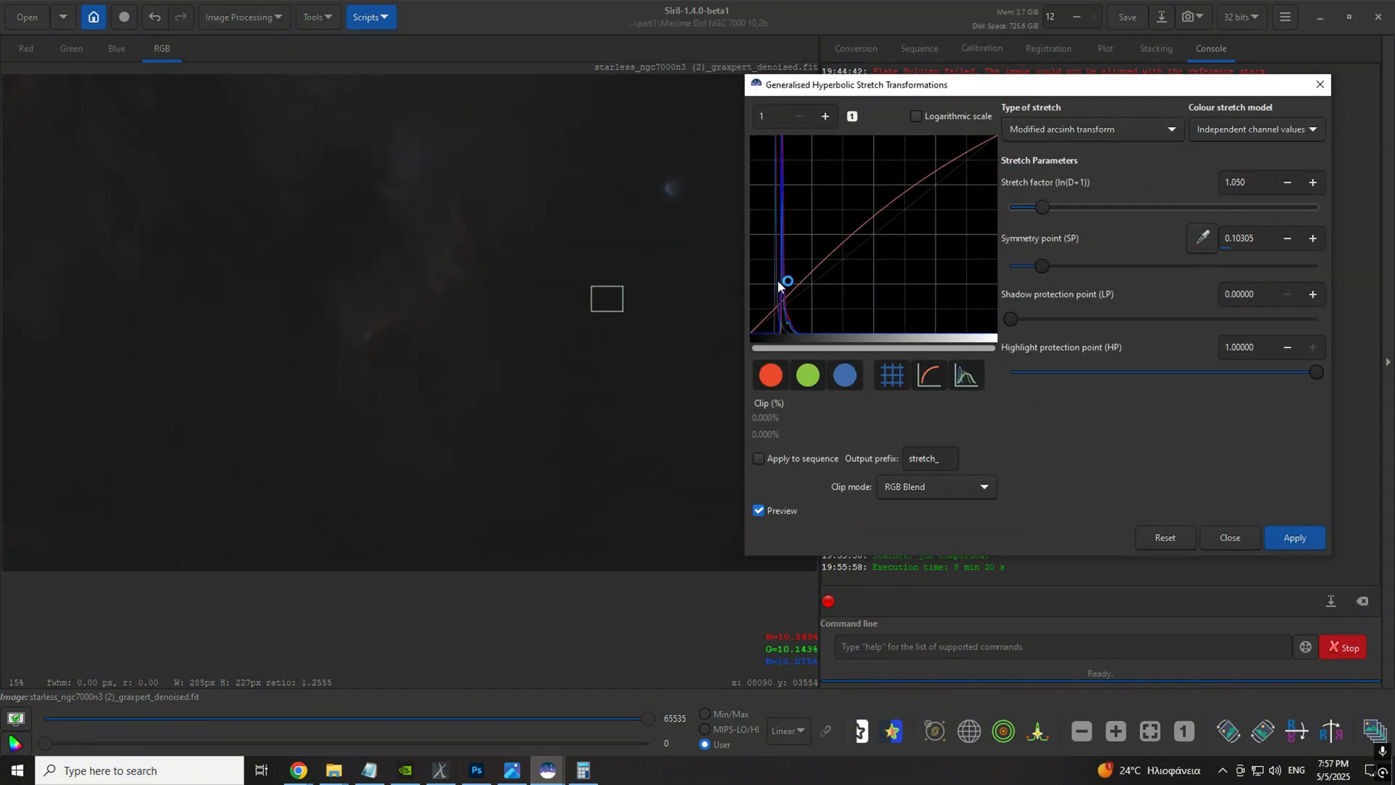
click(1090, 130)
click(1061, 172)
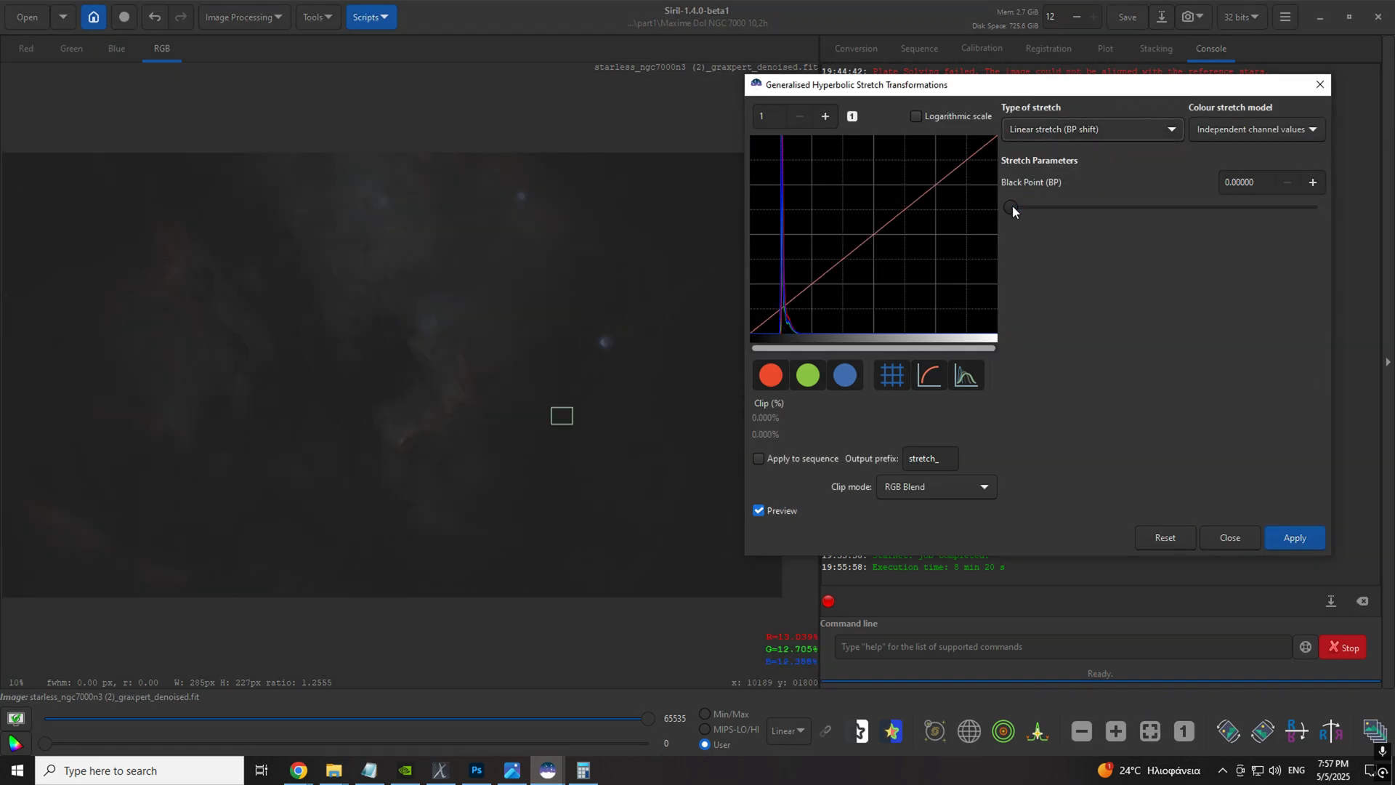
Step: Return to the modified arcsinh transform and stretch around an area of about 285 × 260 px near the central nebula ridge
click(1098, 130)
click(1059, 89)
drag(560, 414, 461, 393)
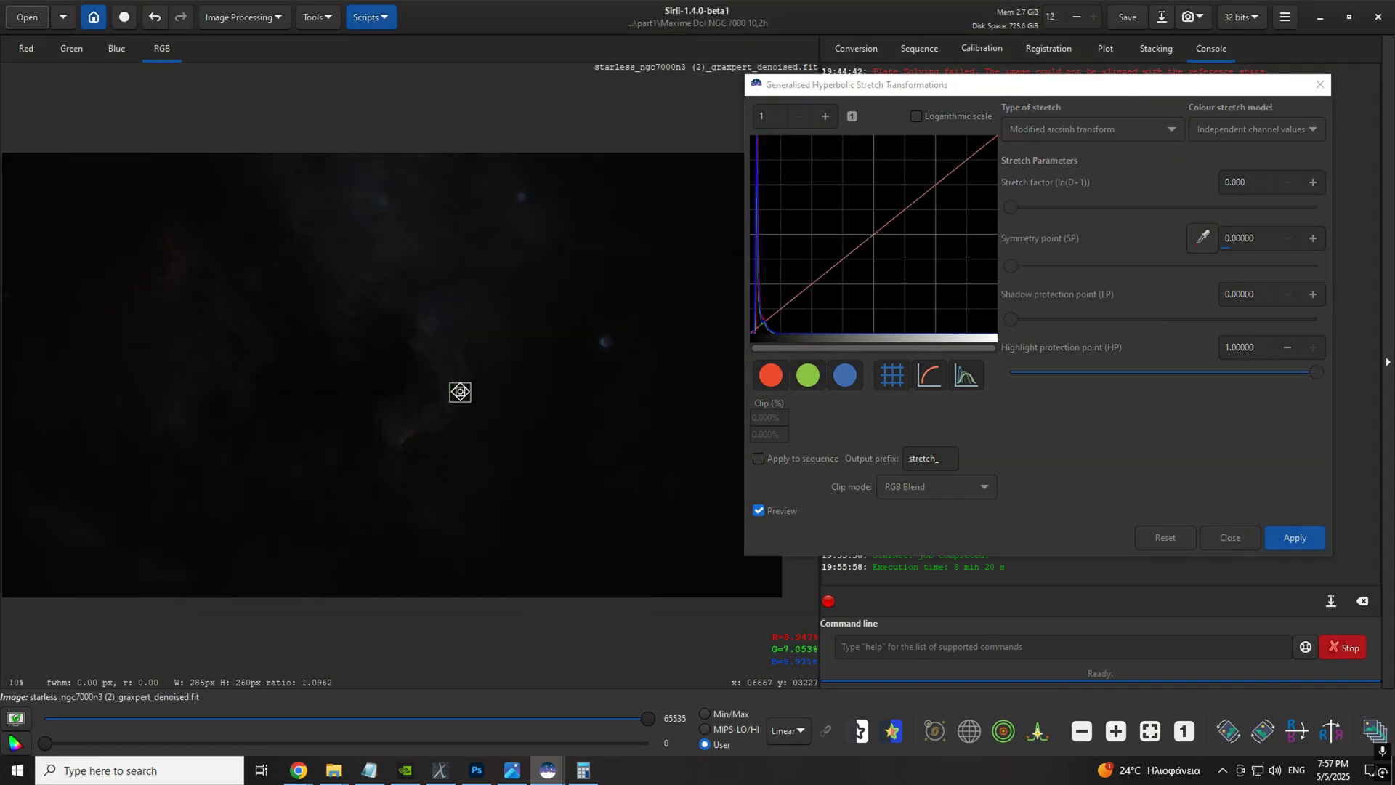
drag(1011, 207, 1066, 208)
Step: Sample the symmetry point from the lower end of the bright ridge (0.11957) and apply a stretch factor of about 1.432
drag(460, 392, 409, 436)
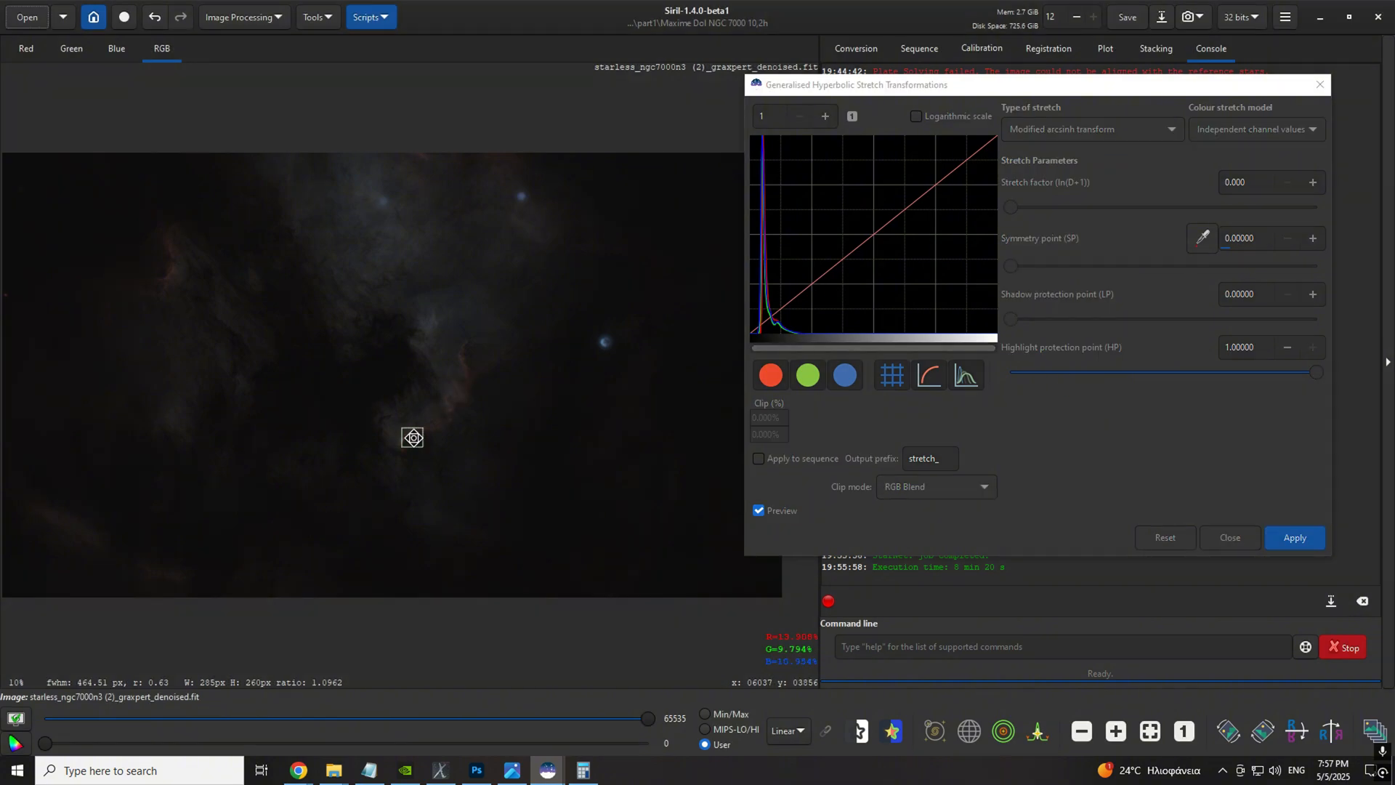
drag(1067, 209, 1057, 211)
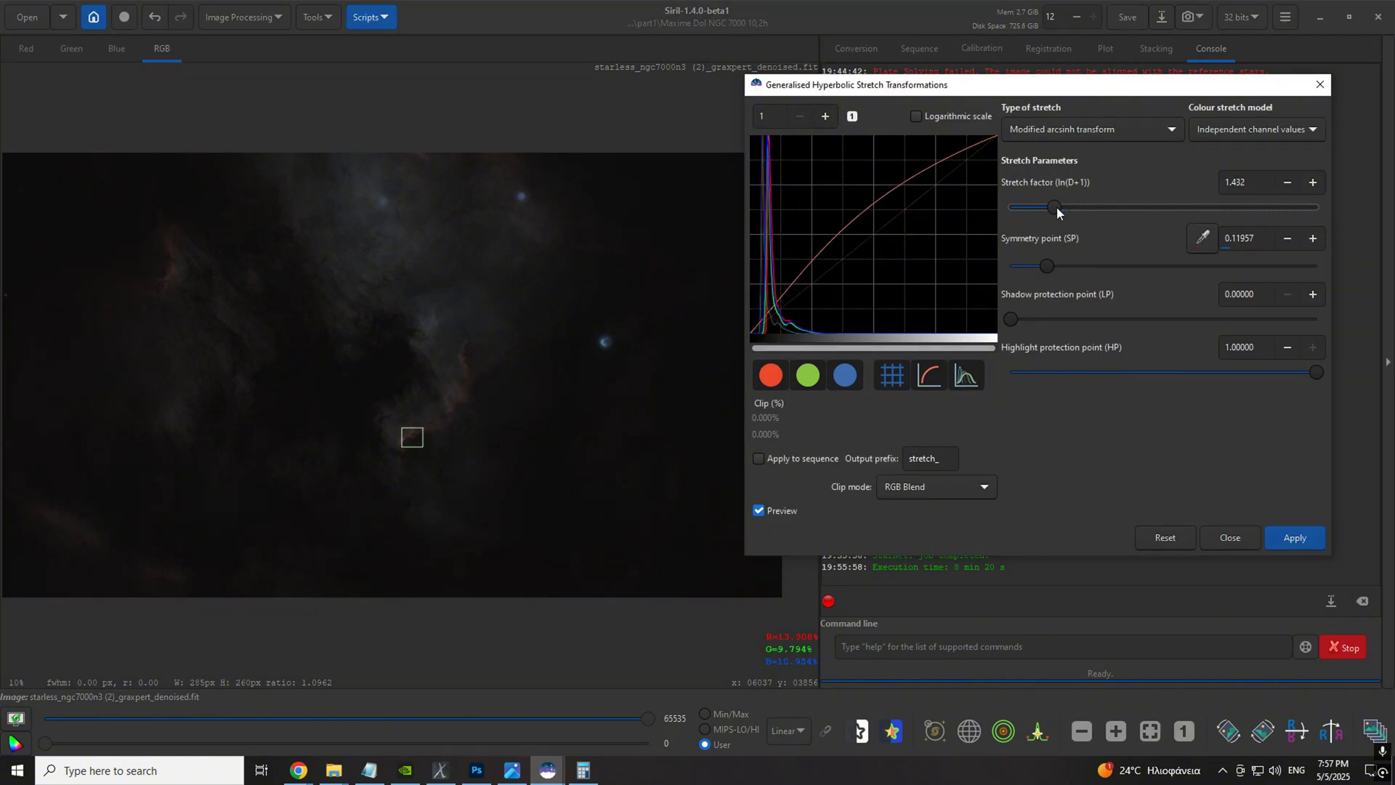
click(1288, 538)
Step: Sample the symmetry point from the Pelican Nebula's reddish edge (0.14222) and apply a stretch factor of about 1.098
drag(411, 436, 161, 277)
drag(1054, 208, 1046, 210)
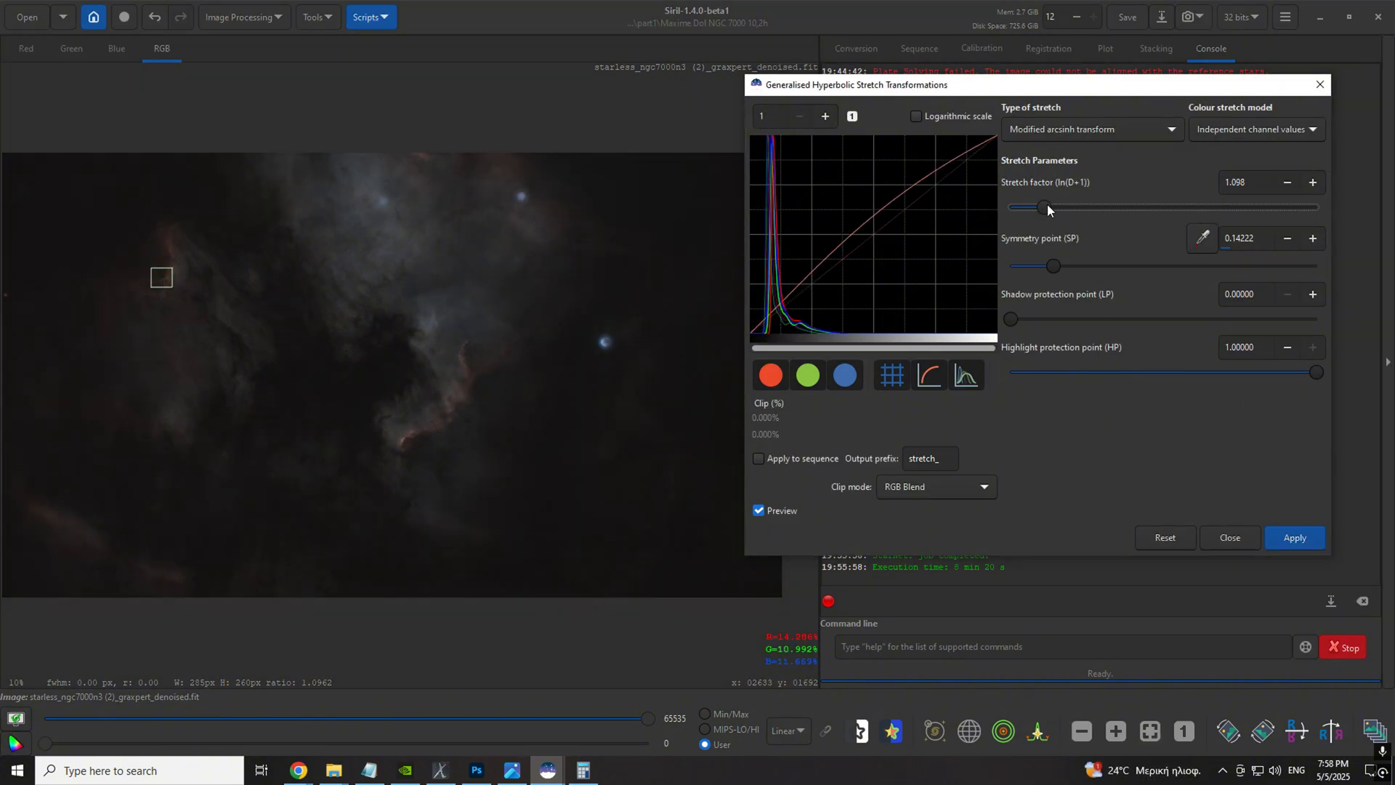
click(1294, 538)
Step: Sample the symmetry point from the dark lane between the nebulae (0.10969) and apply a stretch factor of about 1.169
drag(161, 277, 302, 359)
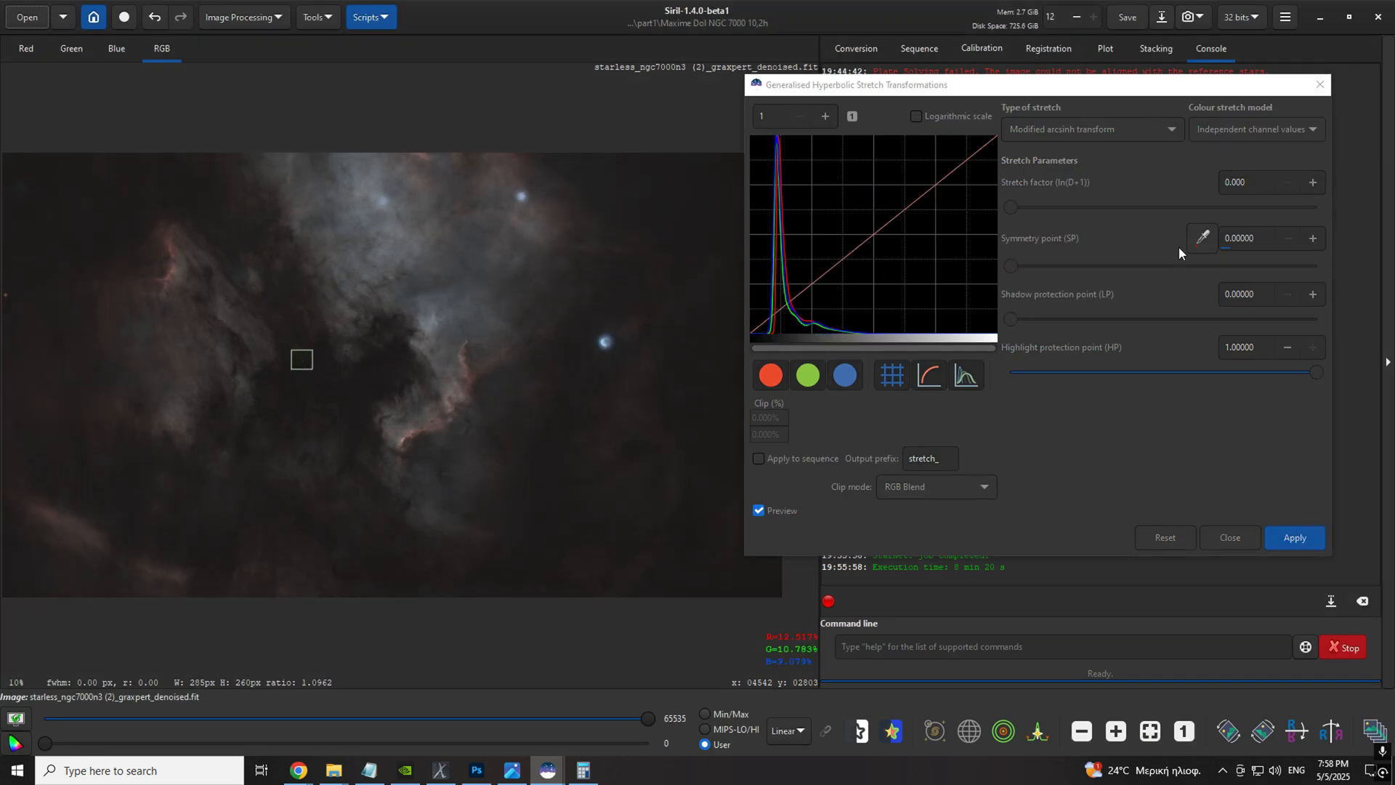
click(1202, 238)
drag(1010, 207, 1059, 207)
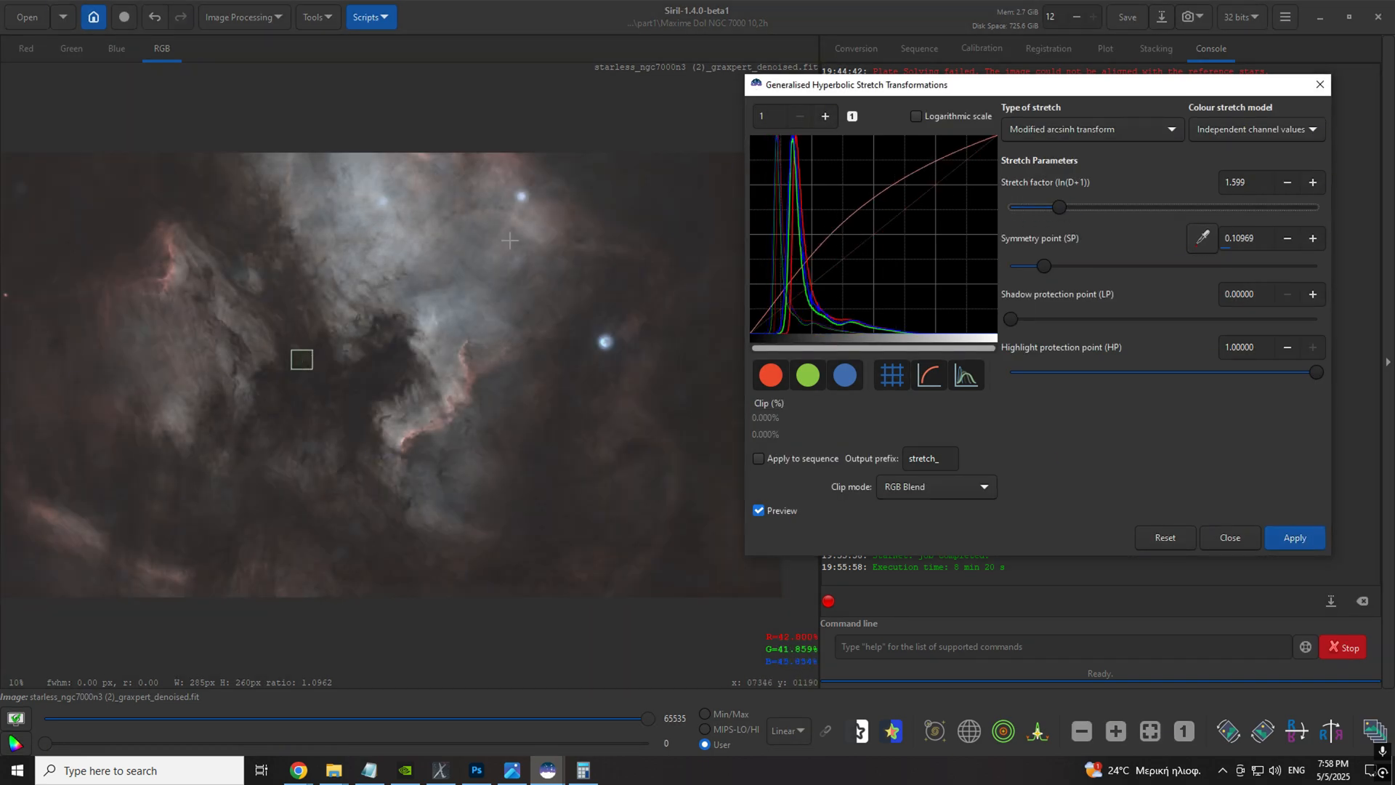
drag(388, 340, 430, 307)
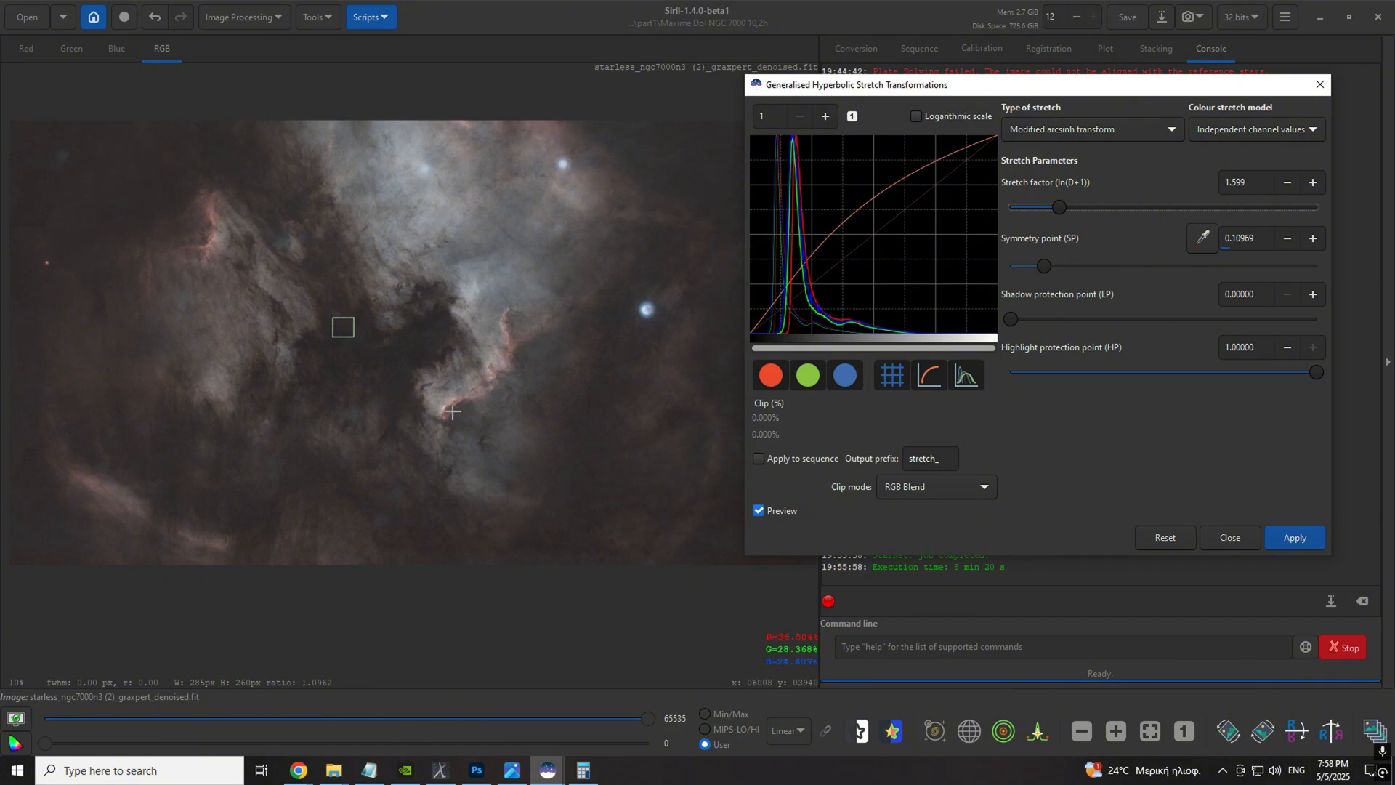
drag(452, 412, 395, 390)
click(1293, 537)
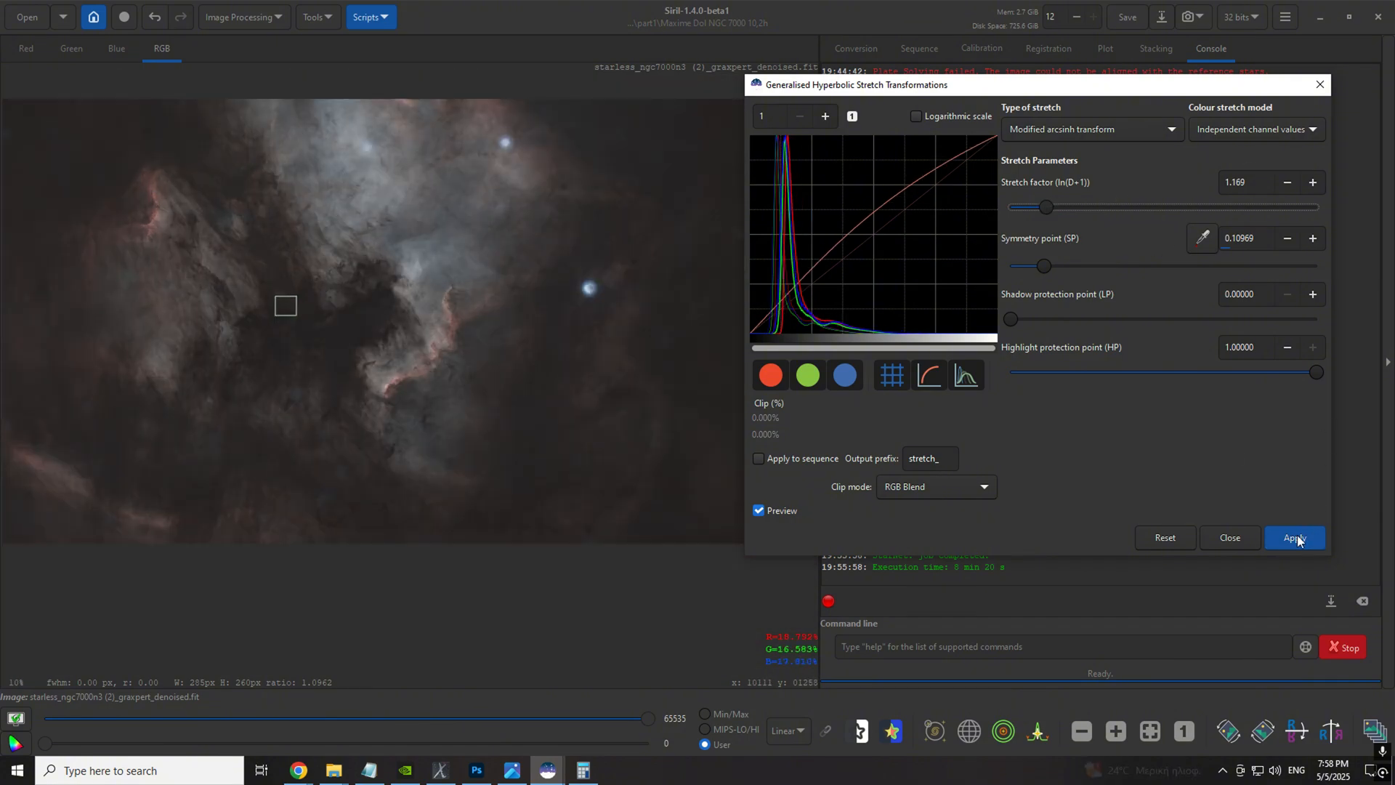
Step: Apply a generalised hyperbolic transform with the symmetry point sampled from a roughly 433 × 475 px area beside the bright ridge, and close the stretch tool
scroll(331, 251, down, 1)
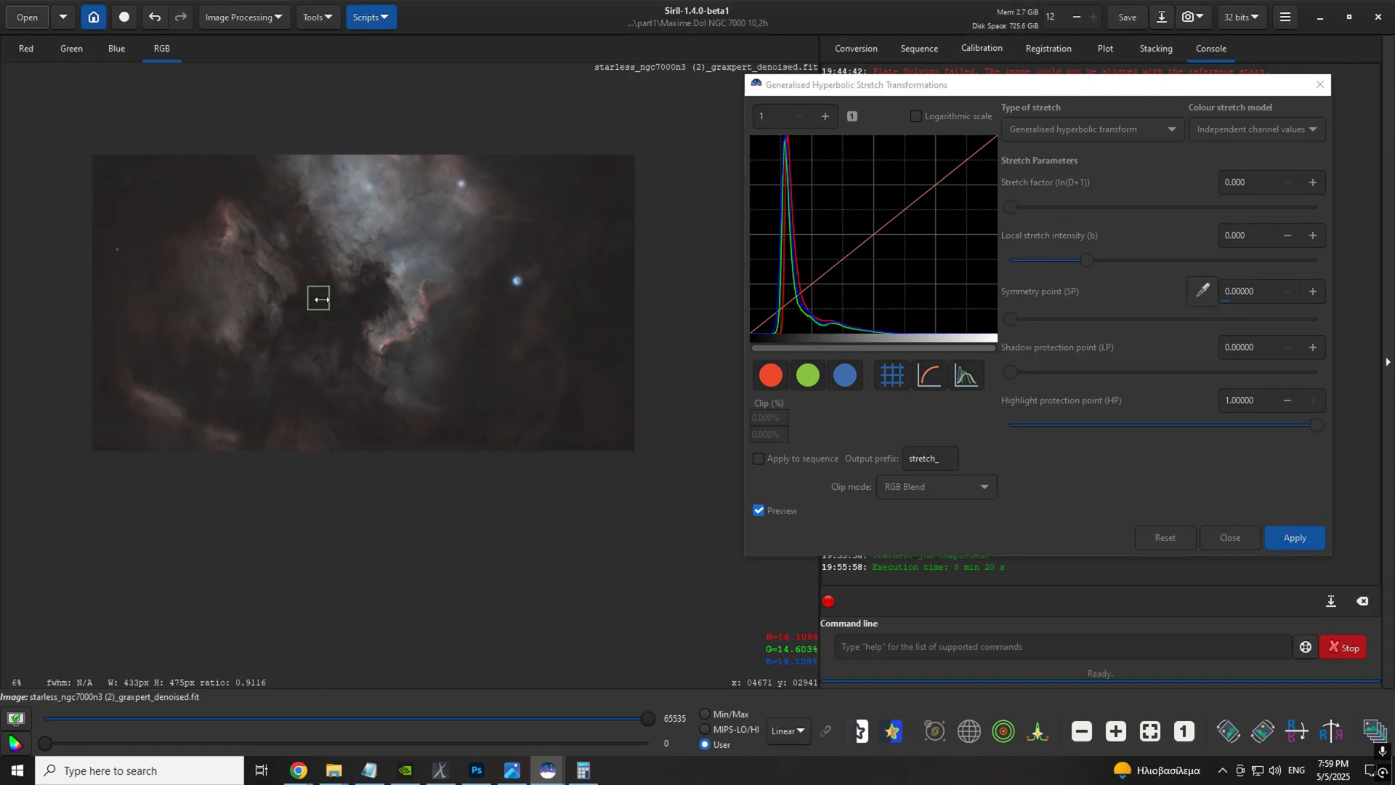
drag(425, 284, 446, 308)
click(1203, 291)
drag(1010, 207, 1041, 211)
scroll(438, 277, up, 1)
click(1295, 537)
click(1294, 537)
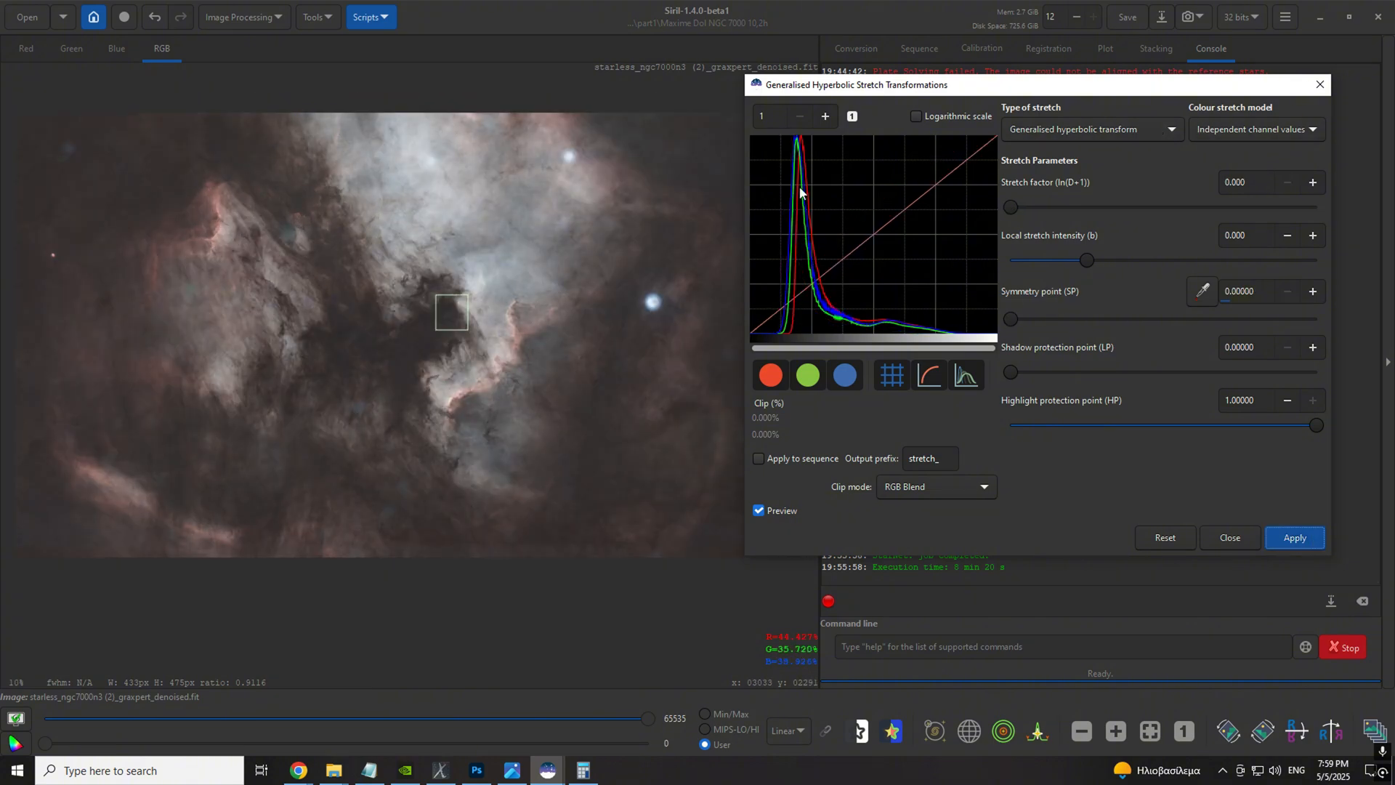
click(1320, 84)
scroll(495, 325, up, 1)
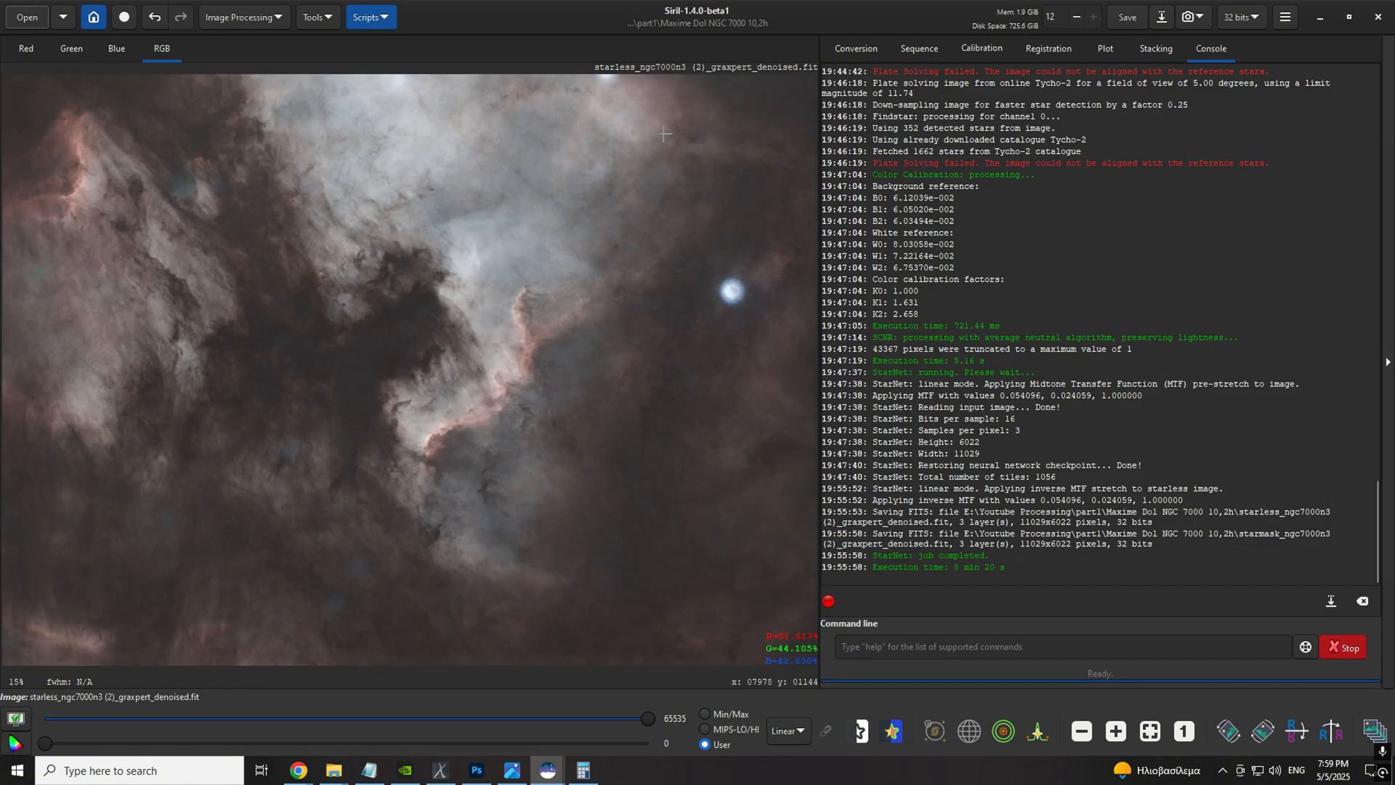
Step: Apply a colour saturation amount of 0.33 to the Orange-Brown / Yellow hues and start saving the starless image under a new file
scroll(351, 473, down, 1)
click(240, 16)
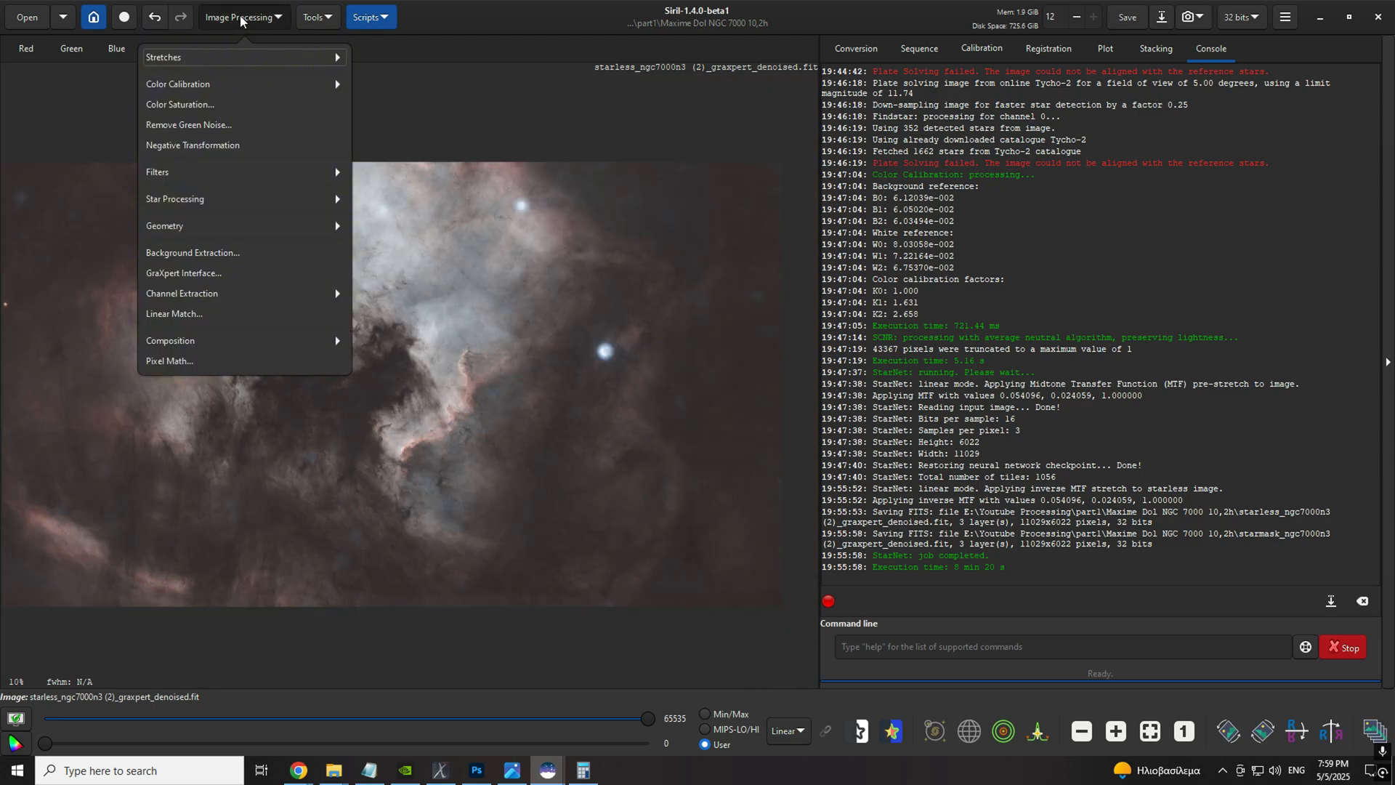
click(234, 104)
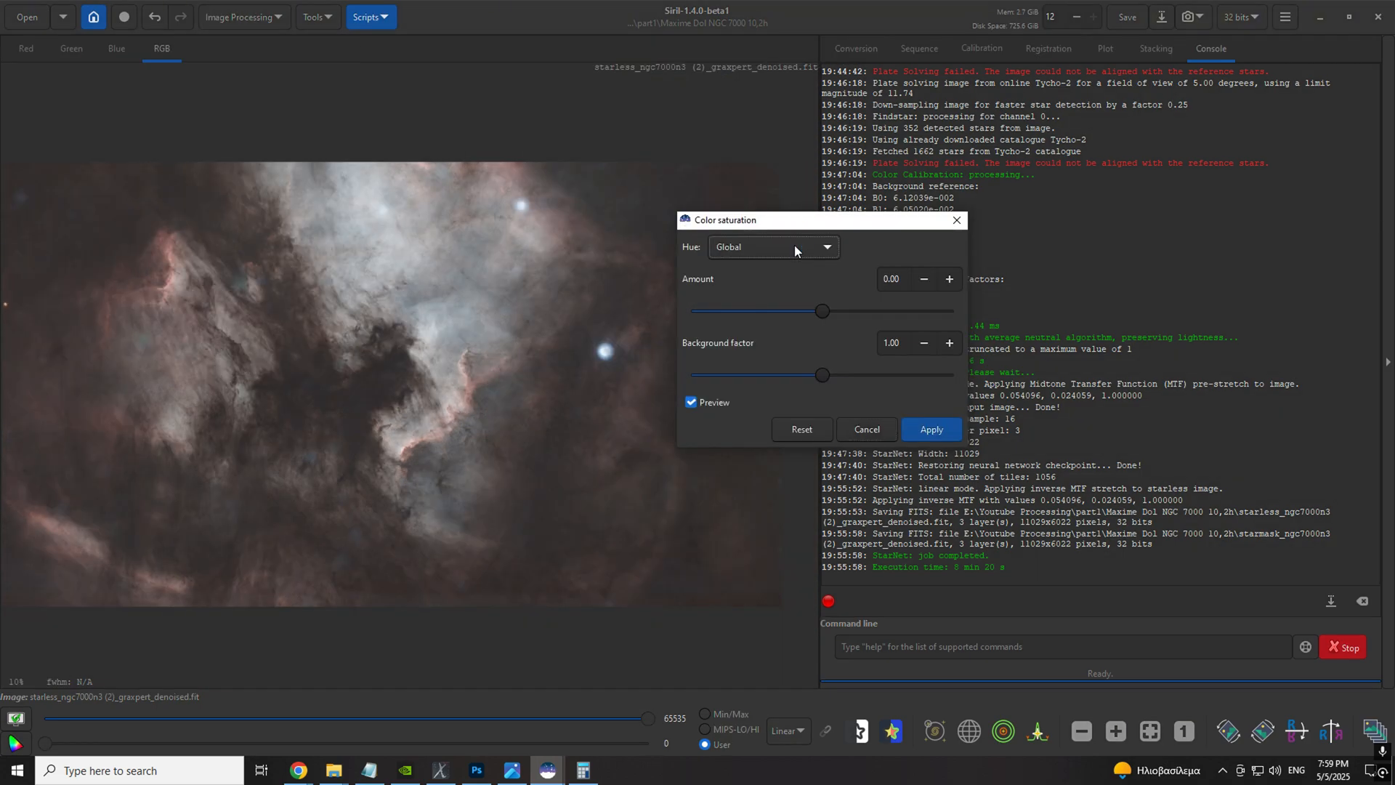
click(795, 245)
click(781, 143)
click(866, 311)
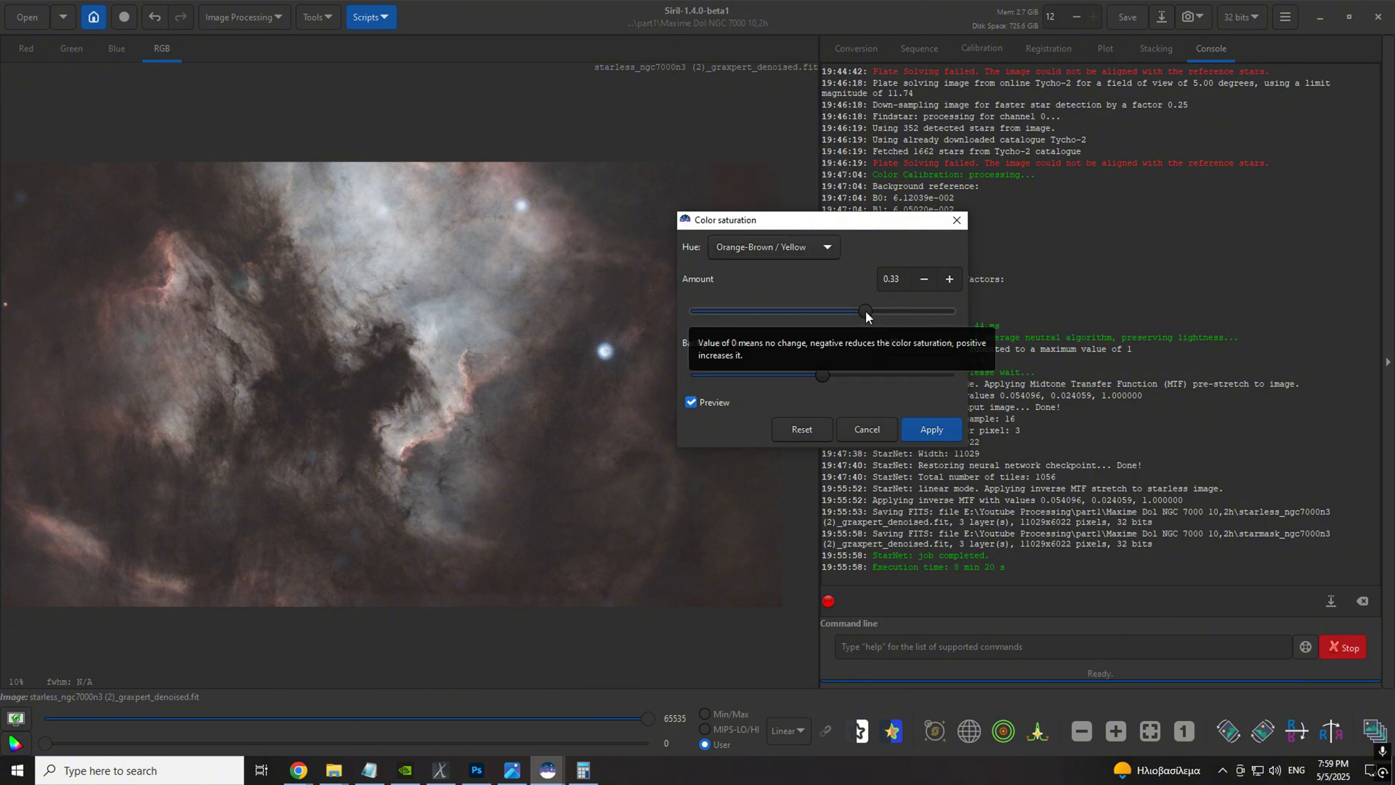
click(931, 429)
scroll(480, 359, down, 1)
scroll(462, 362, up, 1)
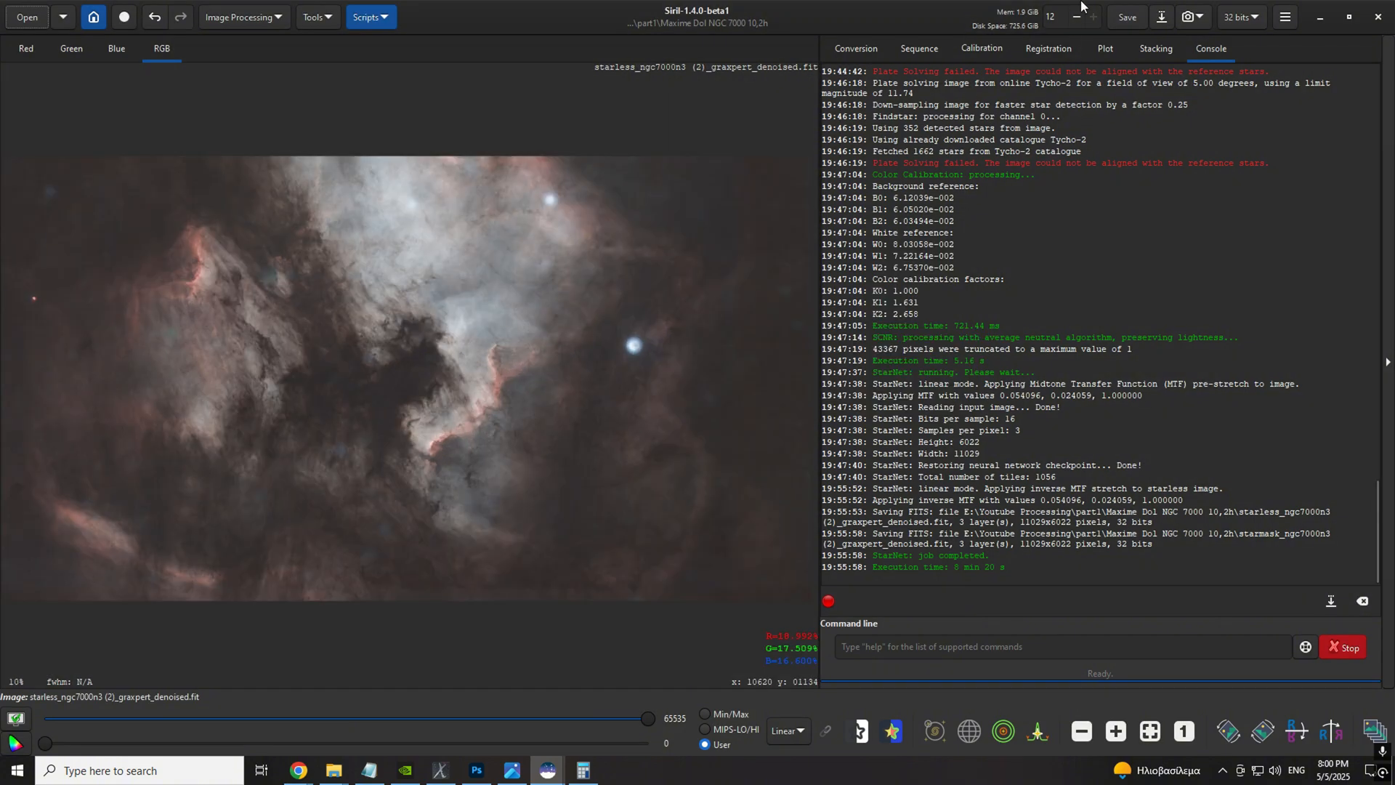
click(1168, 20)
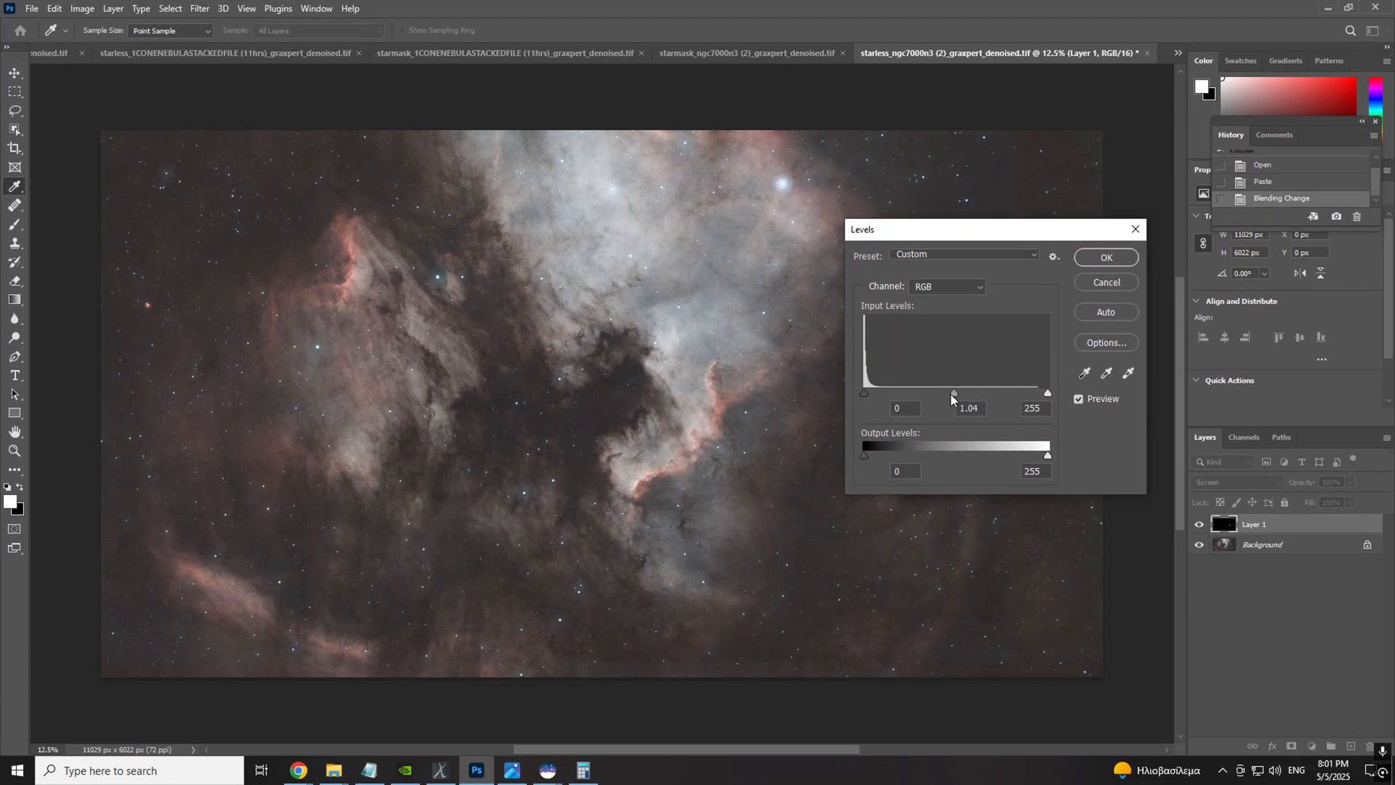
Step: Switch to Photoshop and brighten the midtones of the star layer with Levels
drag(951, 394, 895, 392)
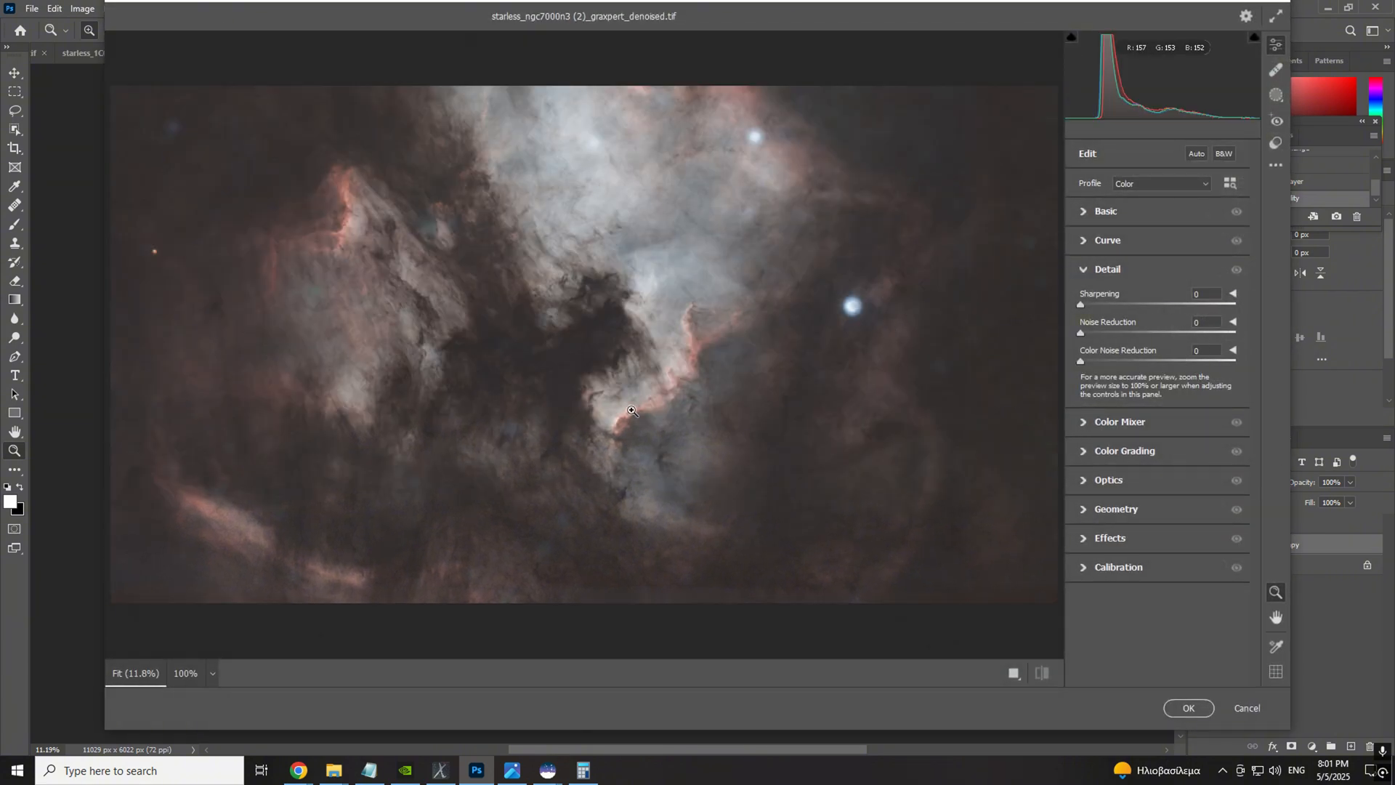
Step: Apply Camera Raw adjustments to the starless copy: exposure +0.35, contrast +21, vibrance +25 and a slight saturation increase
click(1084, 210)
drag(1167, 325, 1174, 347)
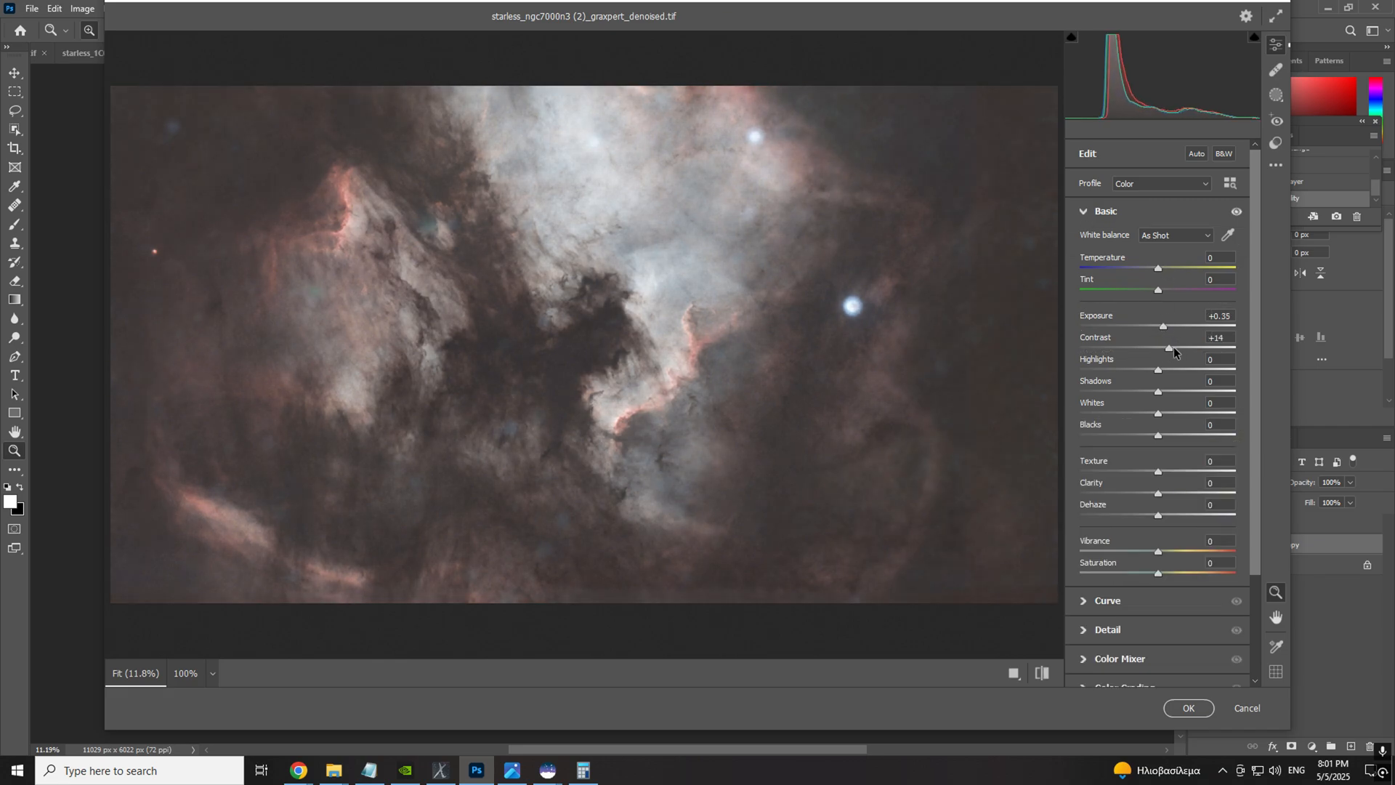
scroll(1174, 460, down, 2)
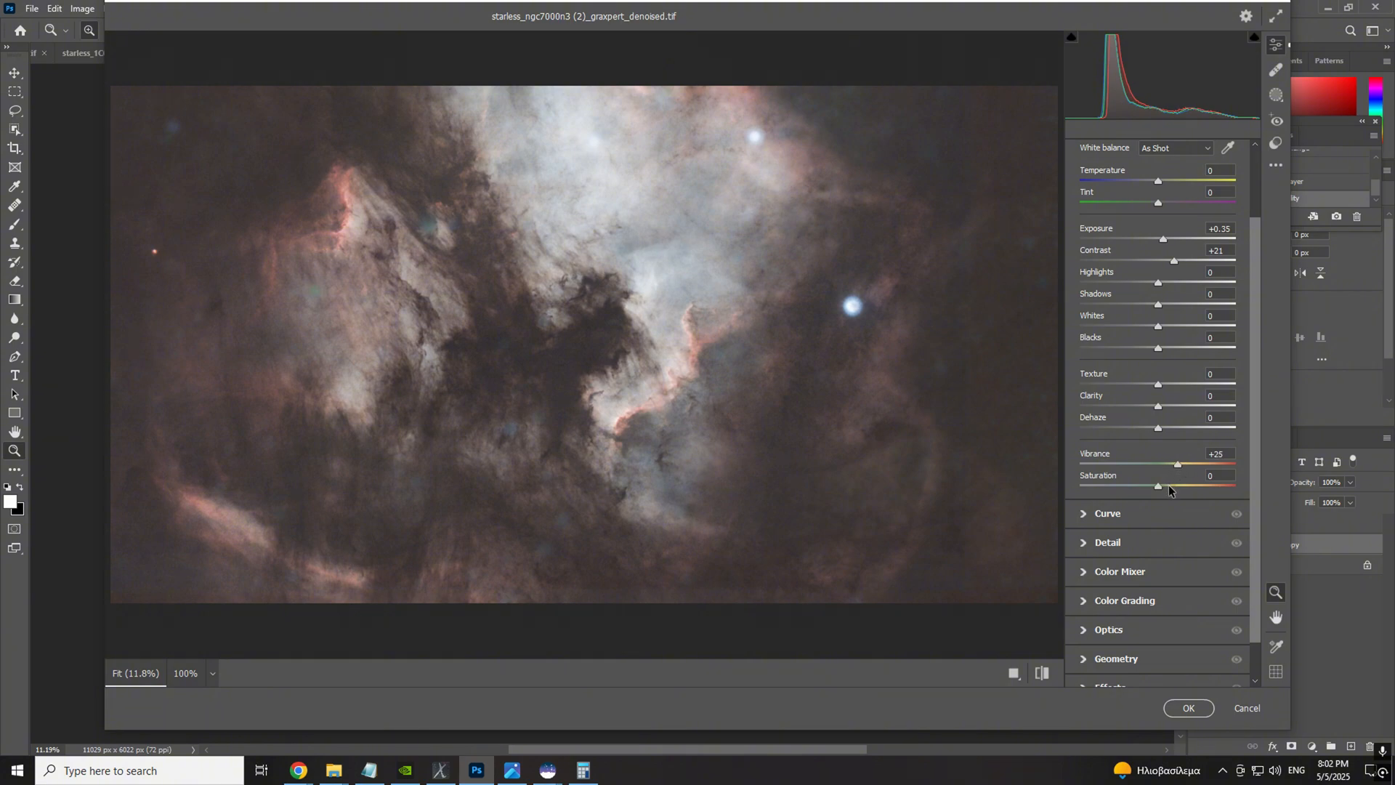
click(1169, 485)
key(Return)
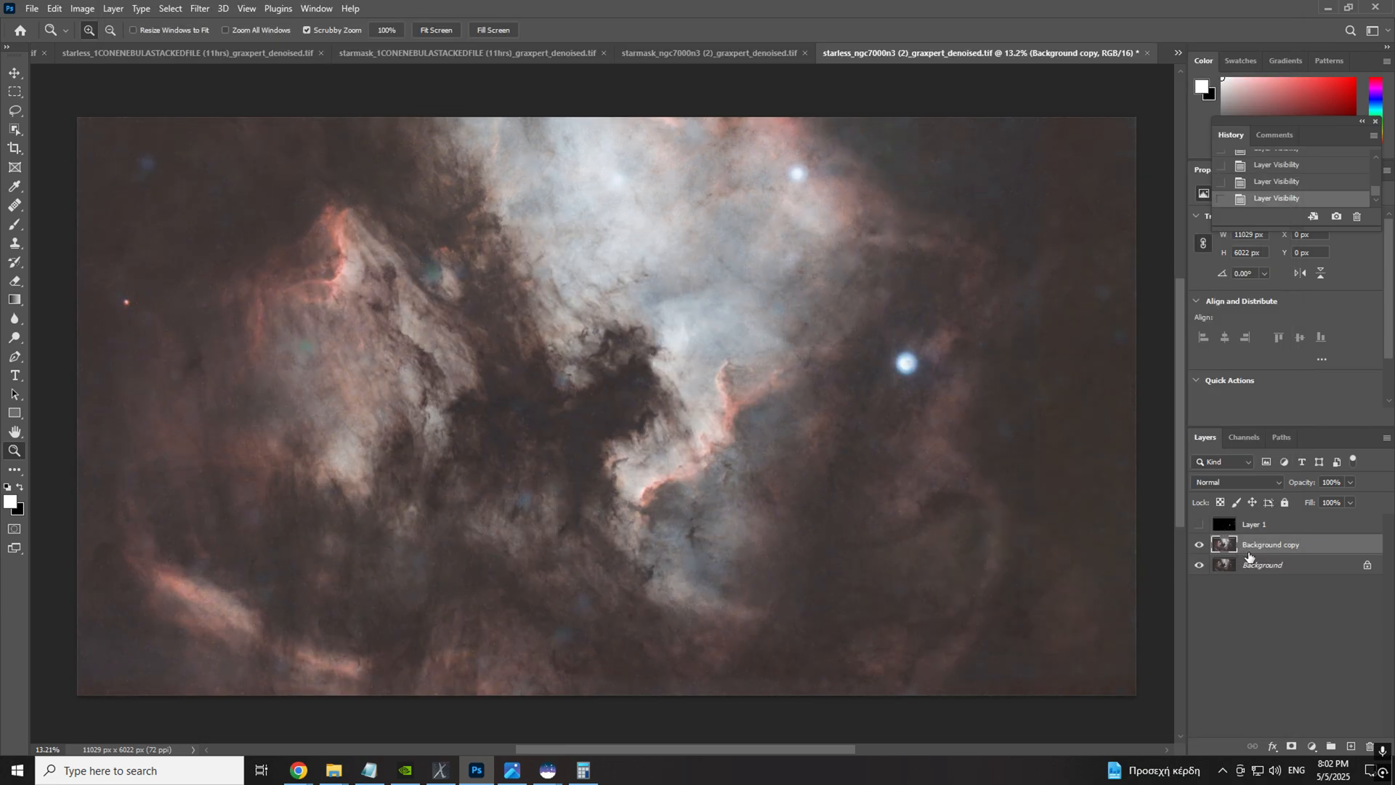
Step: Duplicate the adjusted starless layer and apply Unsharp Mask and a High Pass filter with a 66.8 px radius to it
key(ctrl+j)
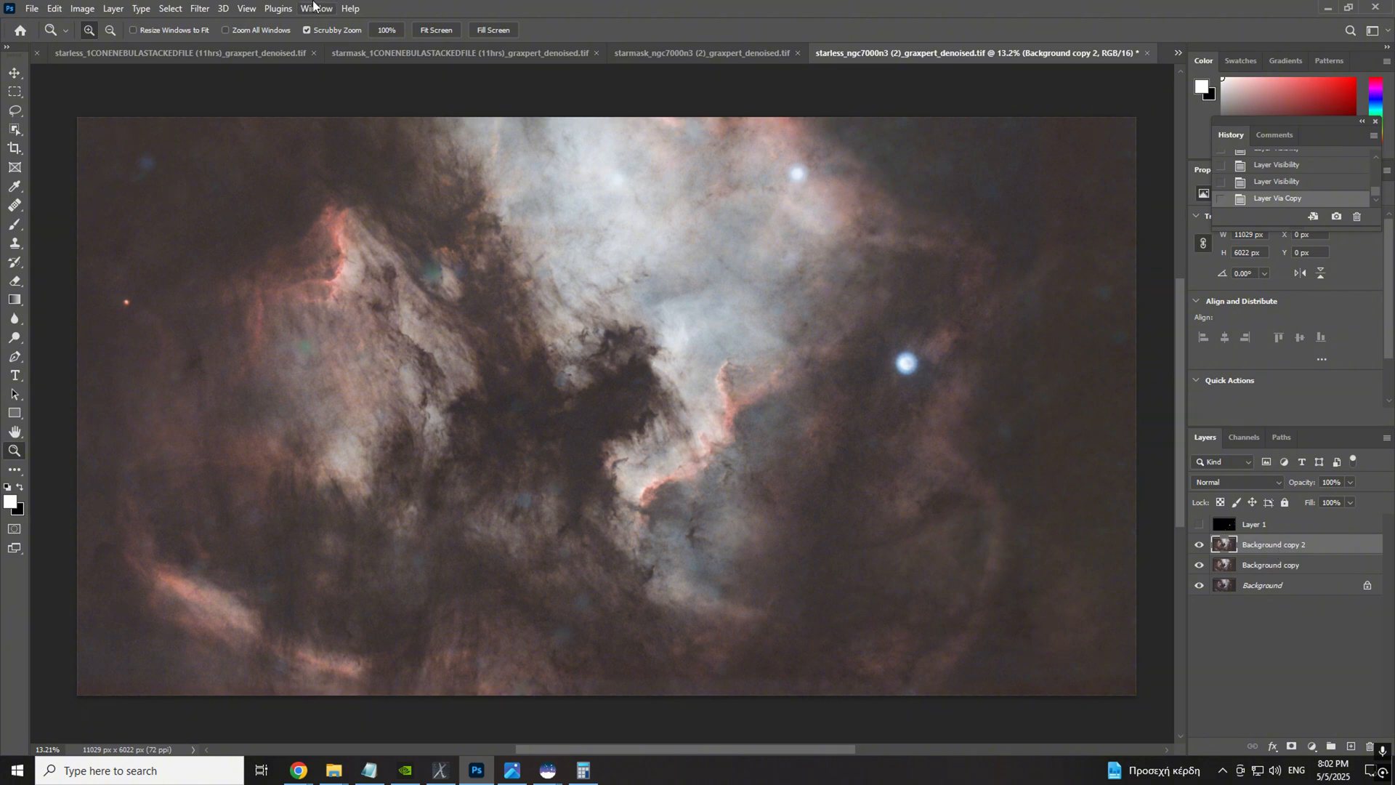
click(199, 8)
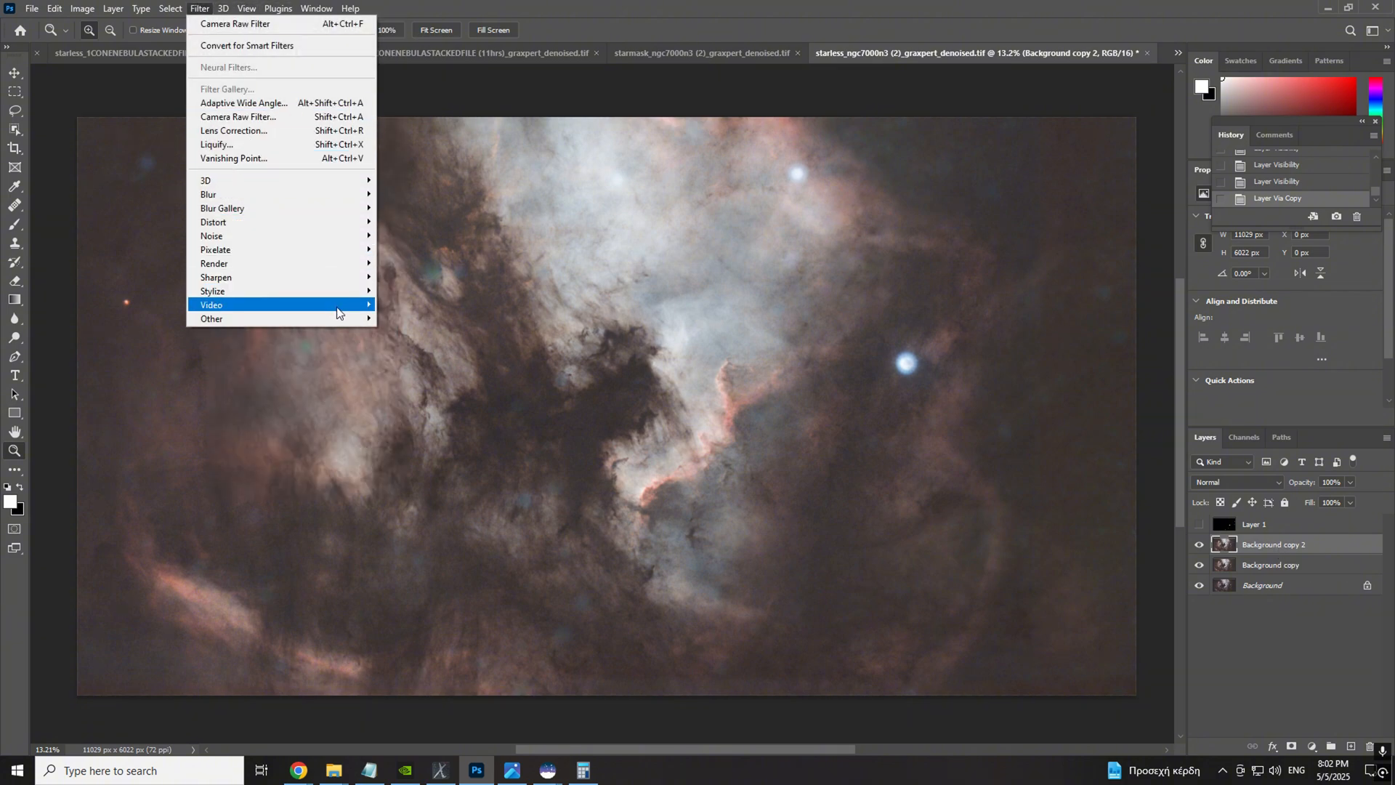
mouse_move(342, 277)
click(420, 332)
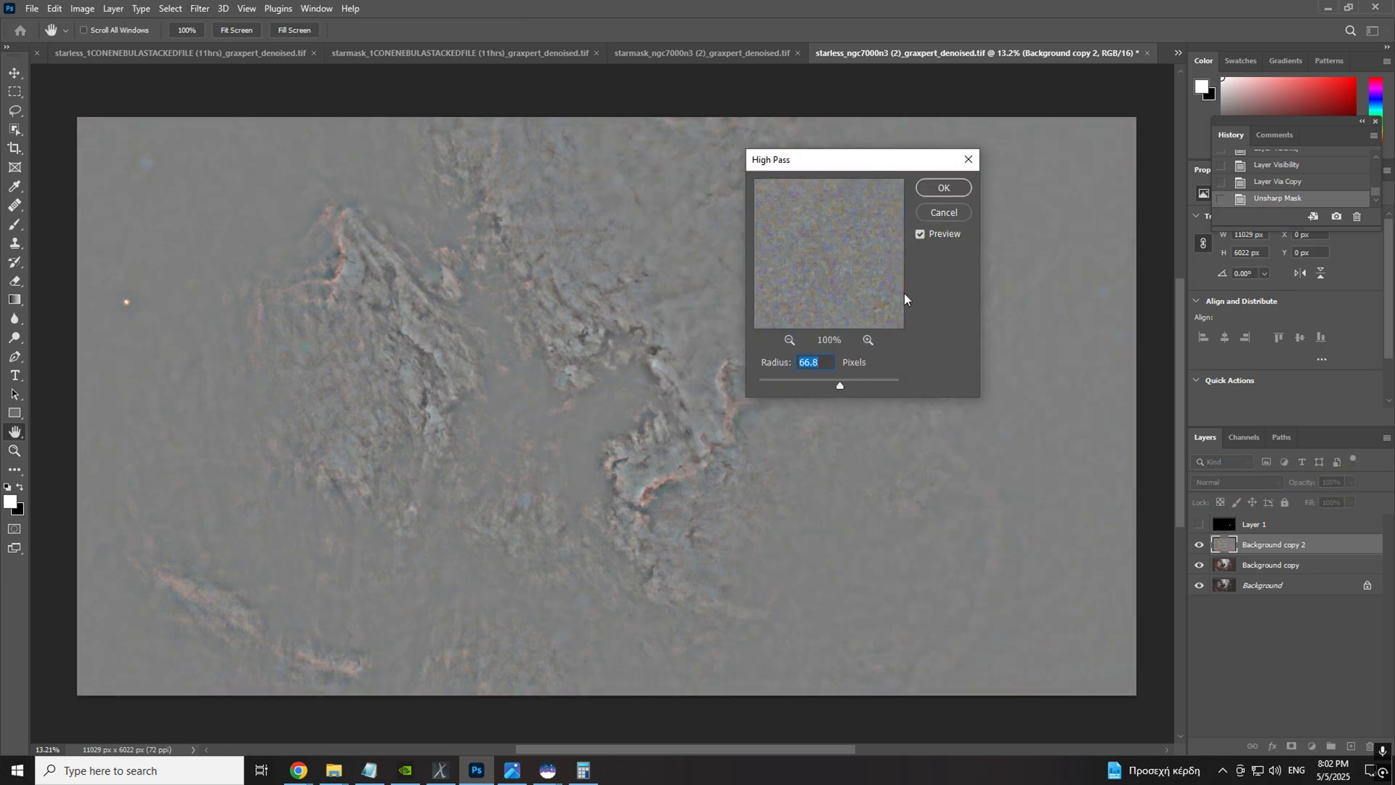
click(942, 188)
key(z)
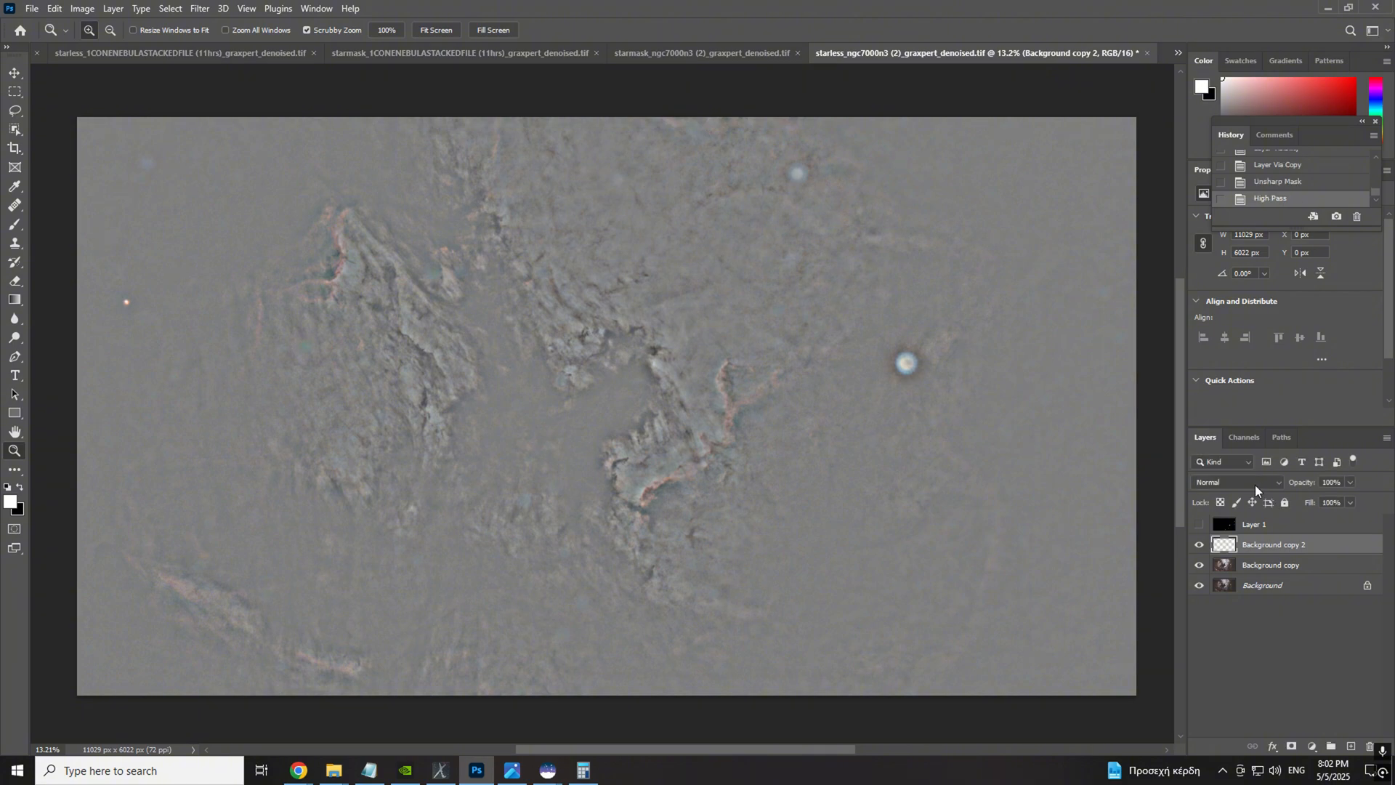
Step: Blend the High Pass layer in Soft Light, compare the image with and without it, and show the star layer
click(1254, 484)
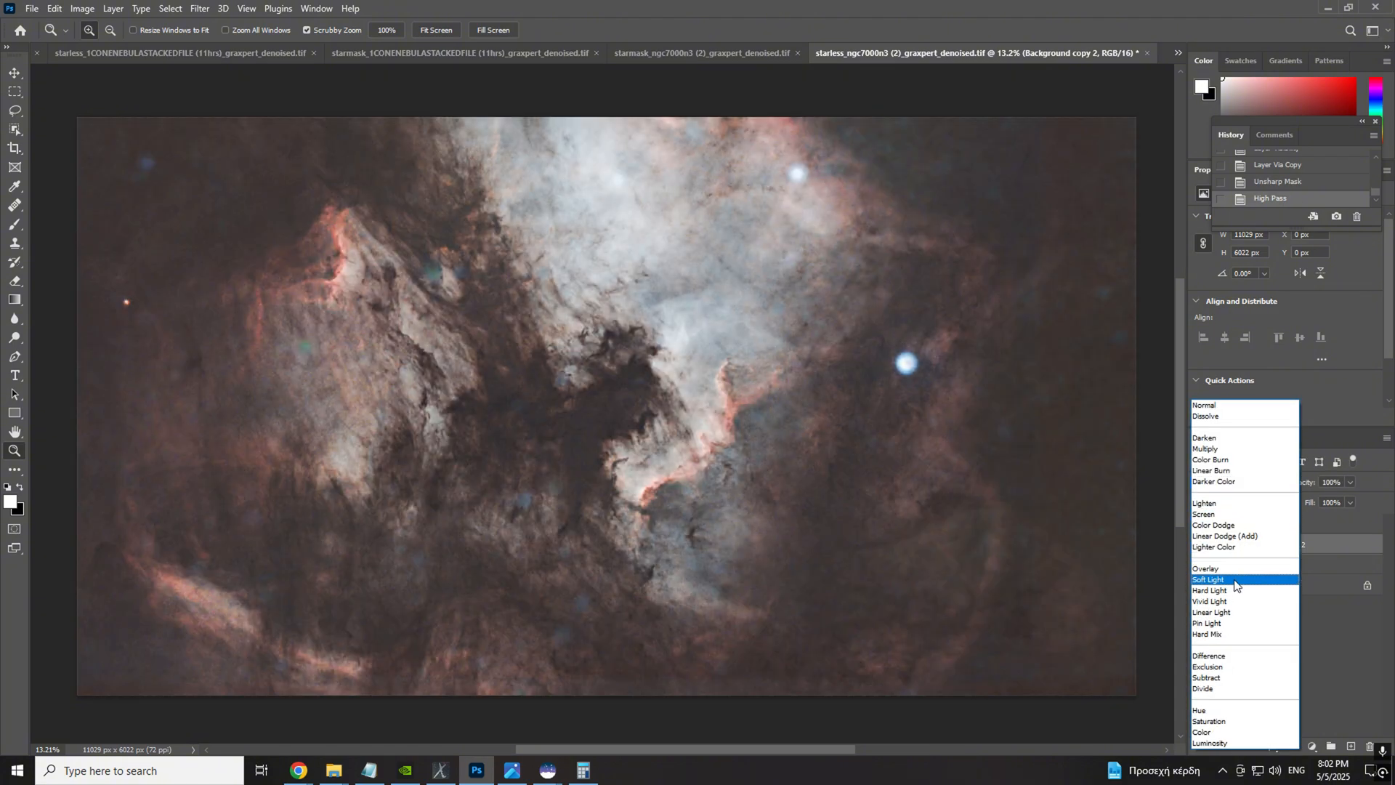
click(1235, 580)
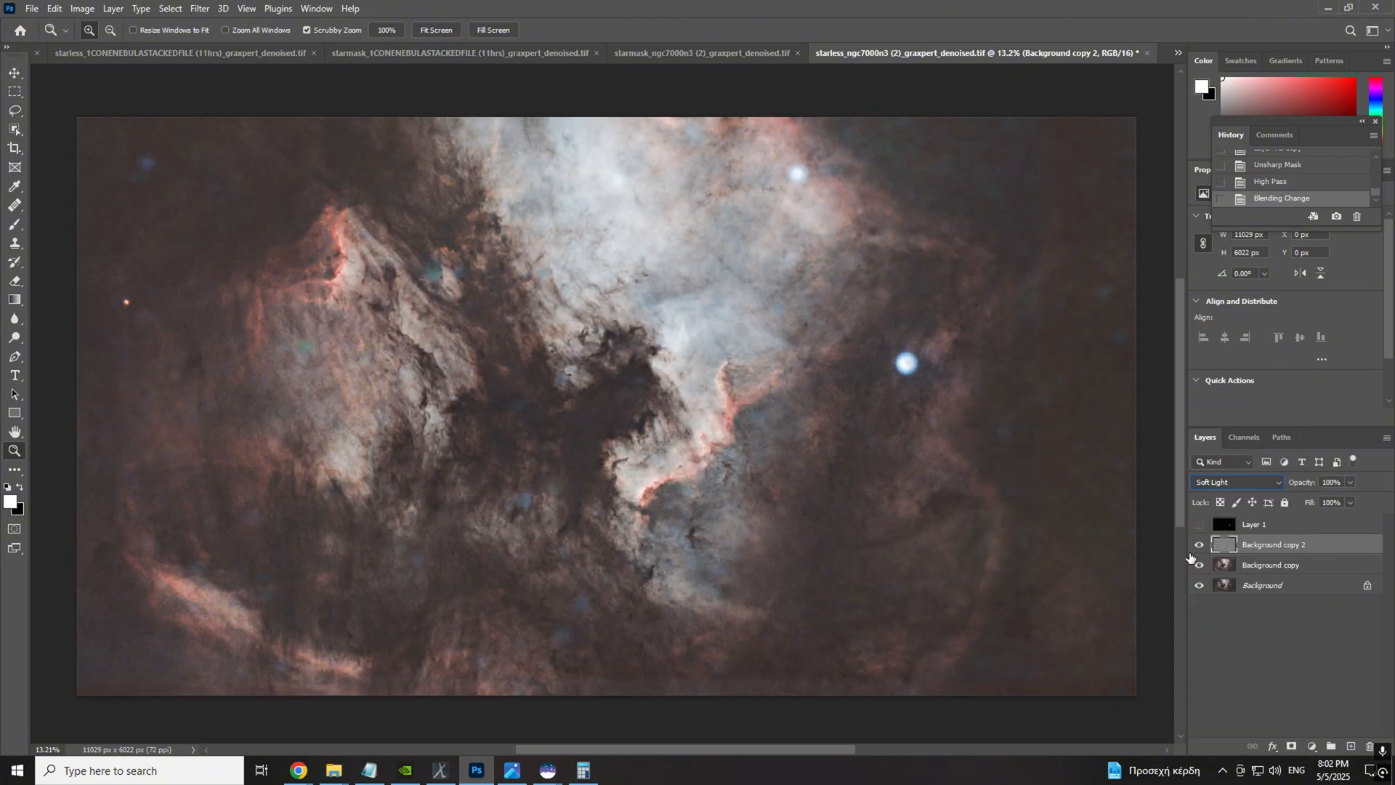
click(1200, 545)
click(1199, 545)
click(1200, 523)
drag(727, 390, 708, 390)
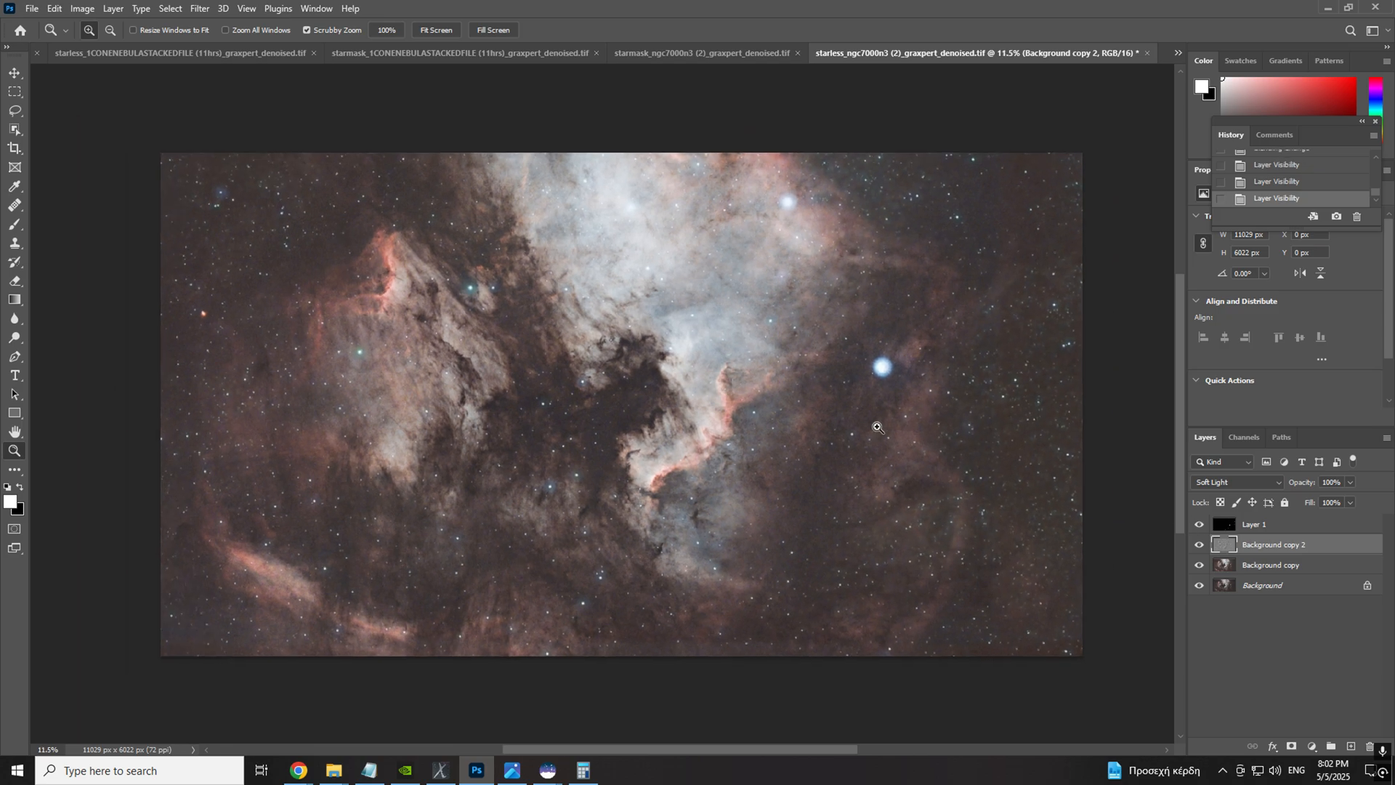
Step: Reduce the High Pass layer's opacity to 43% and compare the image with and without it
click(1349, 482)
click(1321, 499)
click(1200, 545)
click(1200, 545)
click(1200, 545)
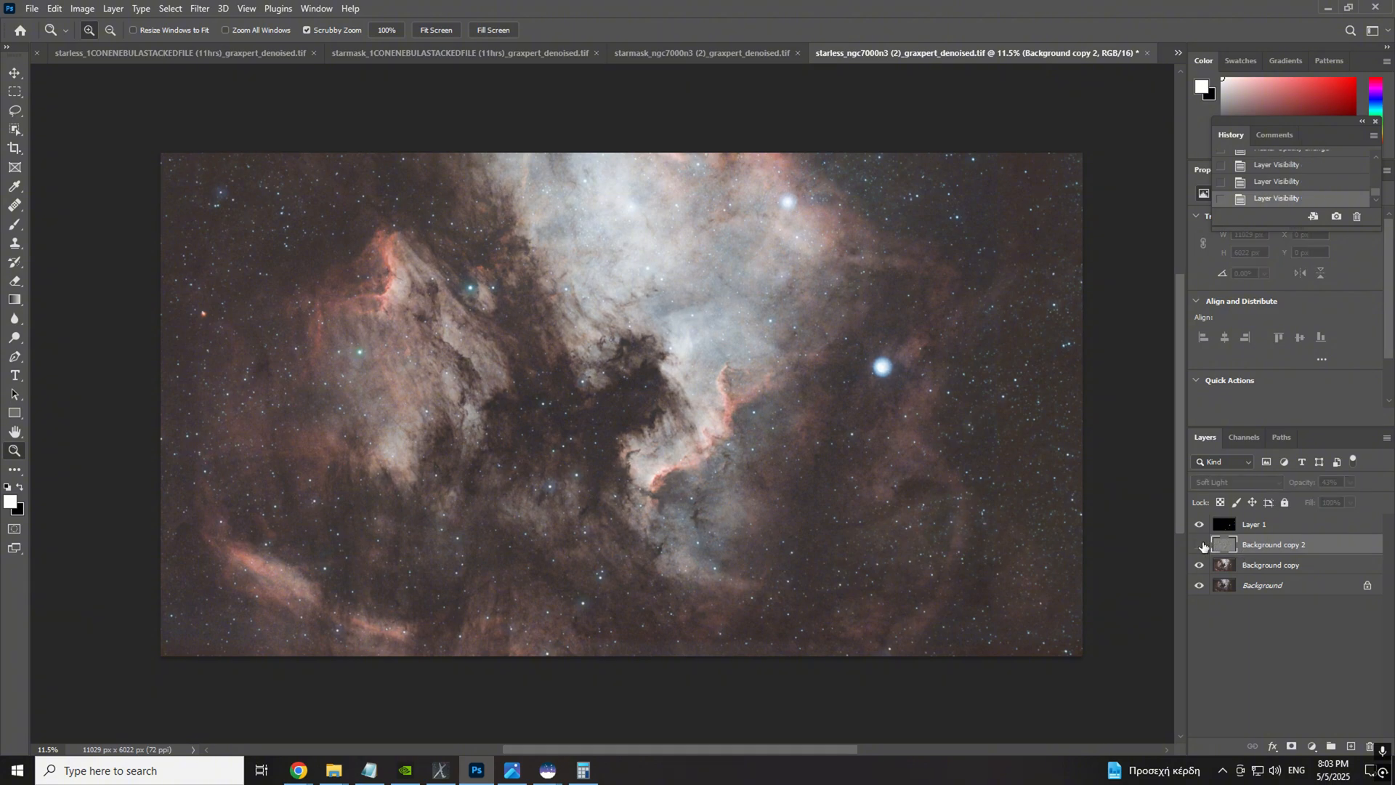
Step: Examine the sharpened nebula detail and stars around the Pelican Nebula and the bright ridge, up close and in full
drag(350, 344, 363, 348)
drag(428, 212, 465, 216)
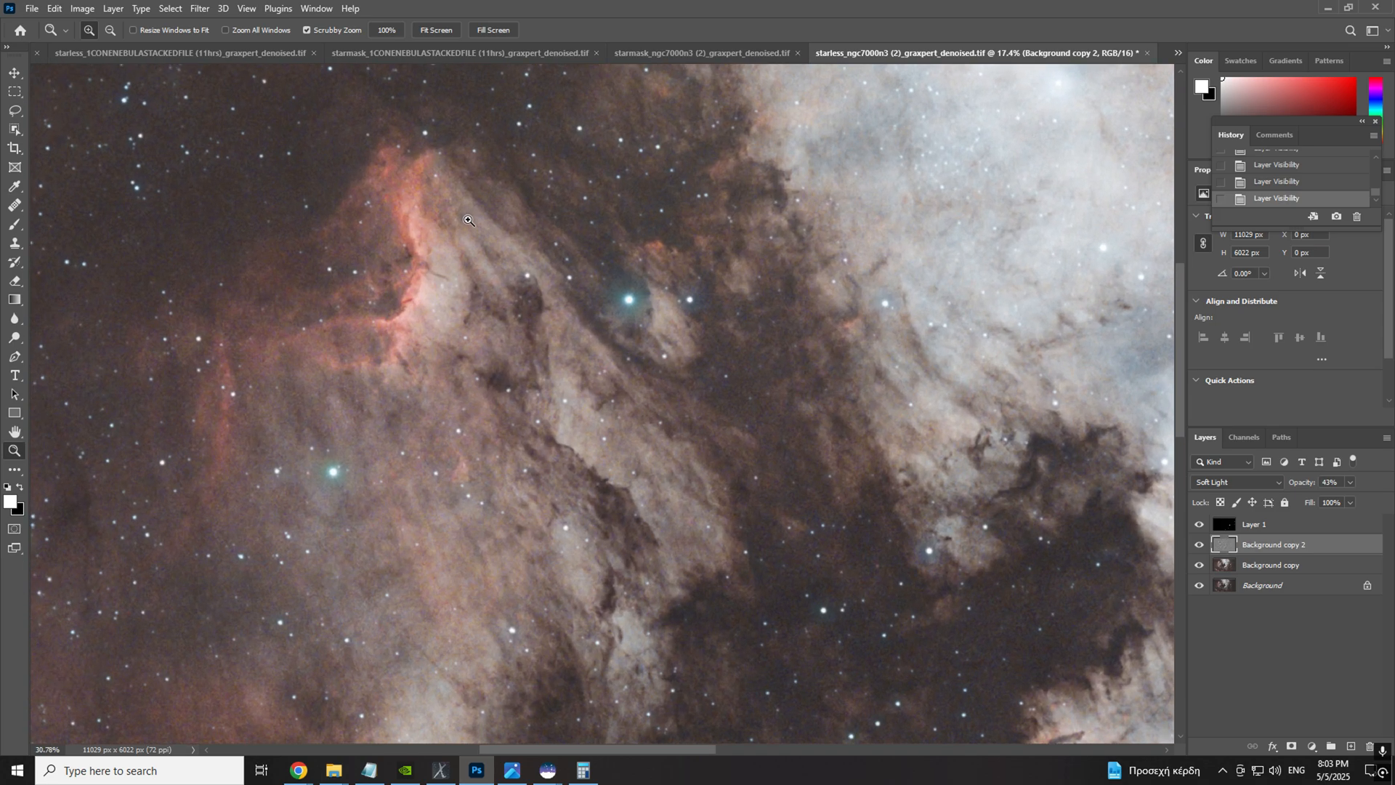
right_click(603, 325)
click(628, 329)
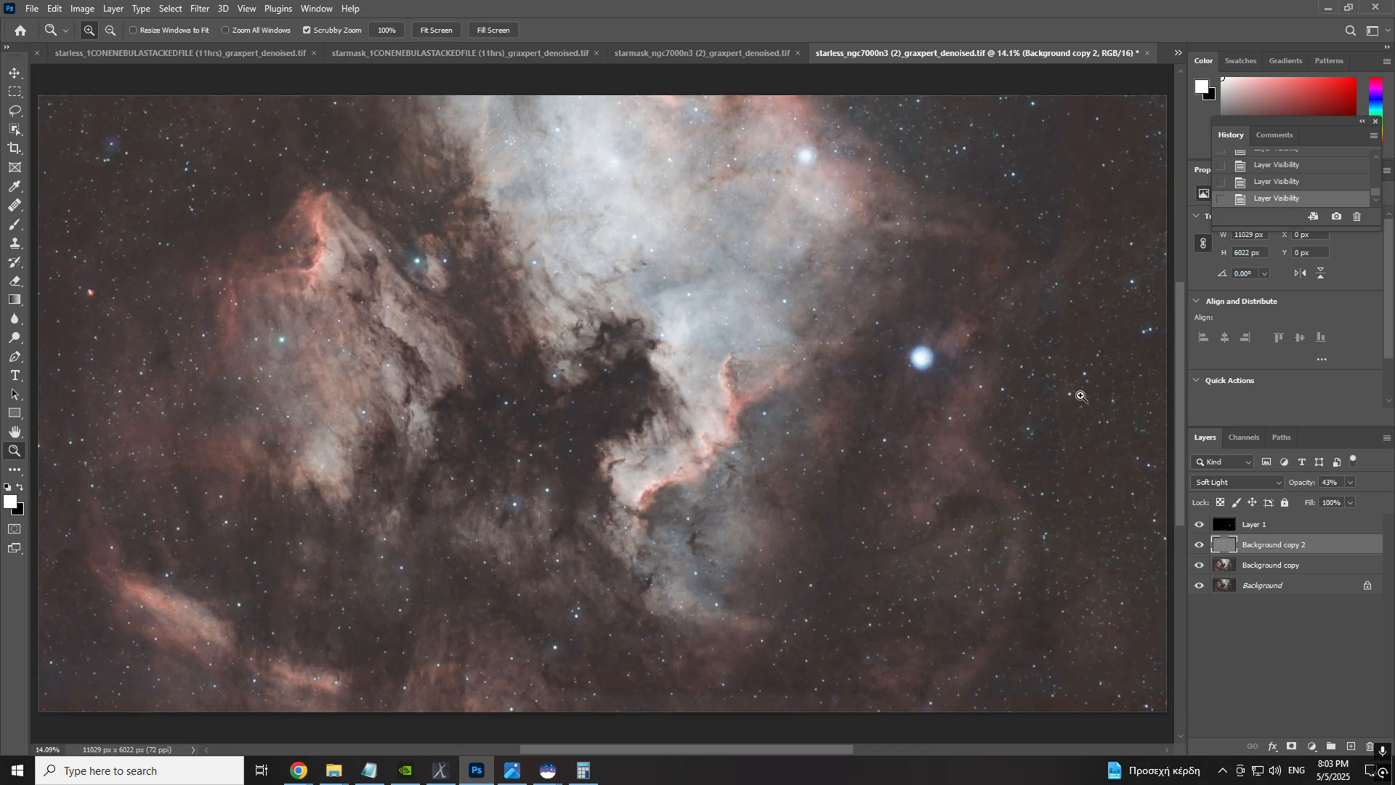
drag(435, 349, 509, 328)
drag(697, 420, 662, 413)
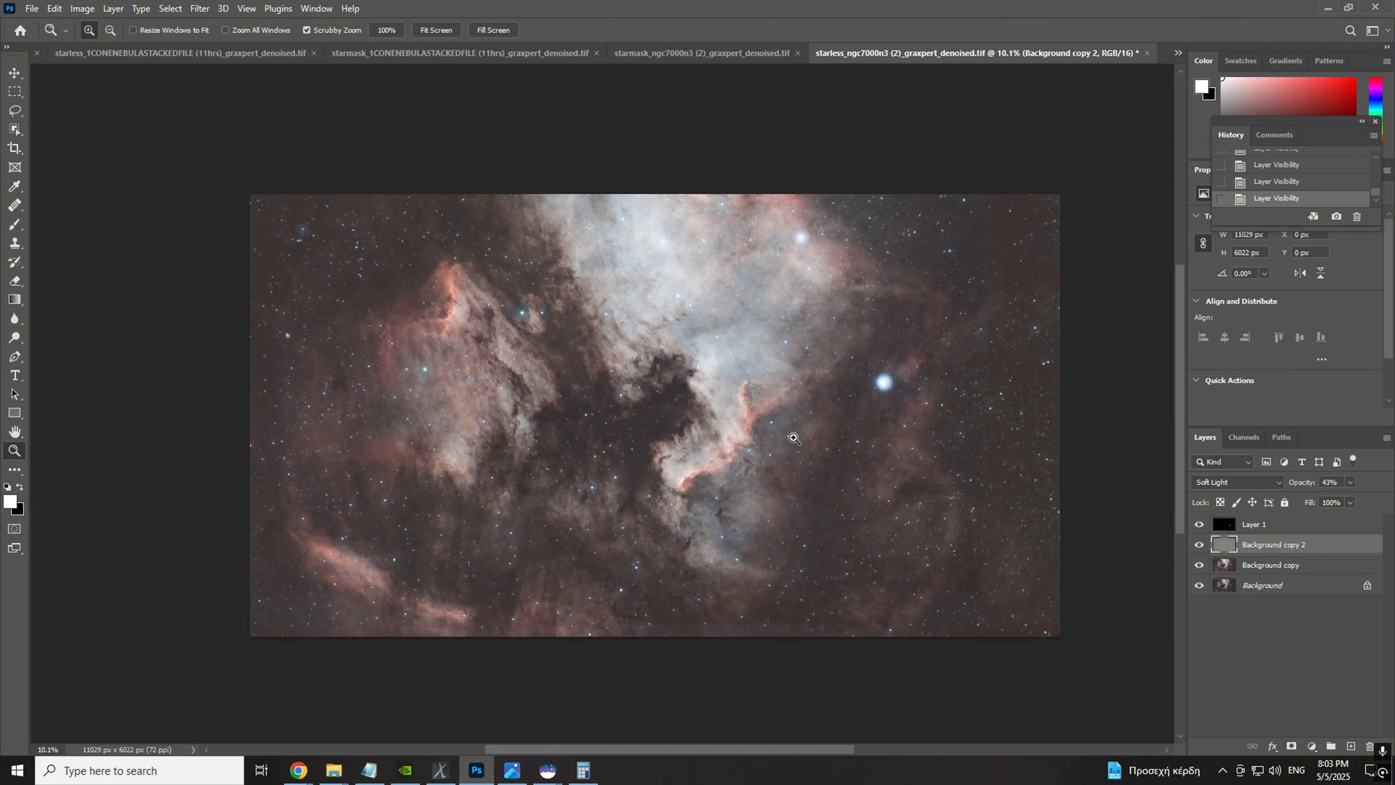
drag(745, 421, 771, 421)
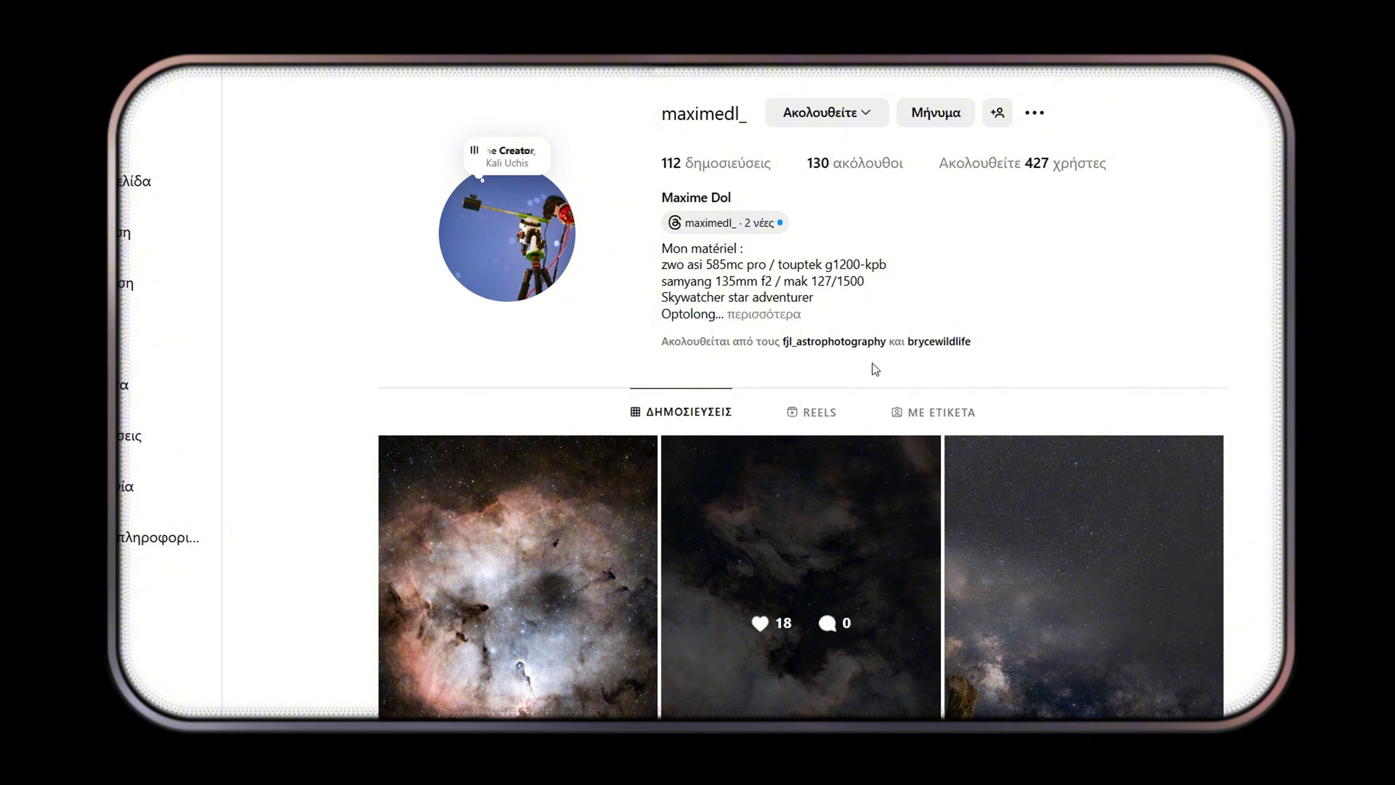
scroll(875, 414, down, 1)
click(800, 504)
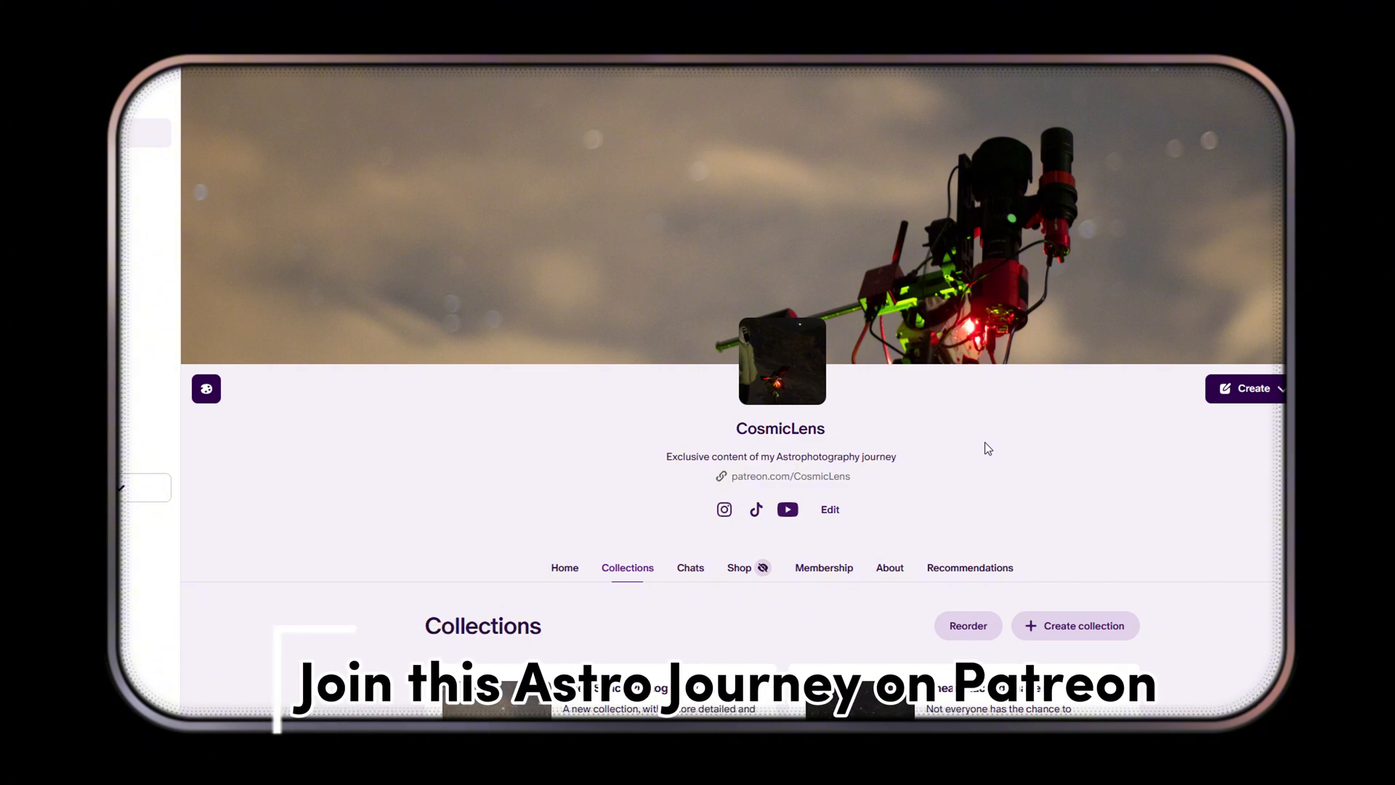
scroll(777, 477, down, 3)
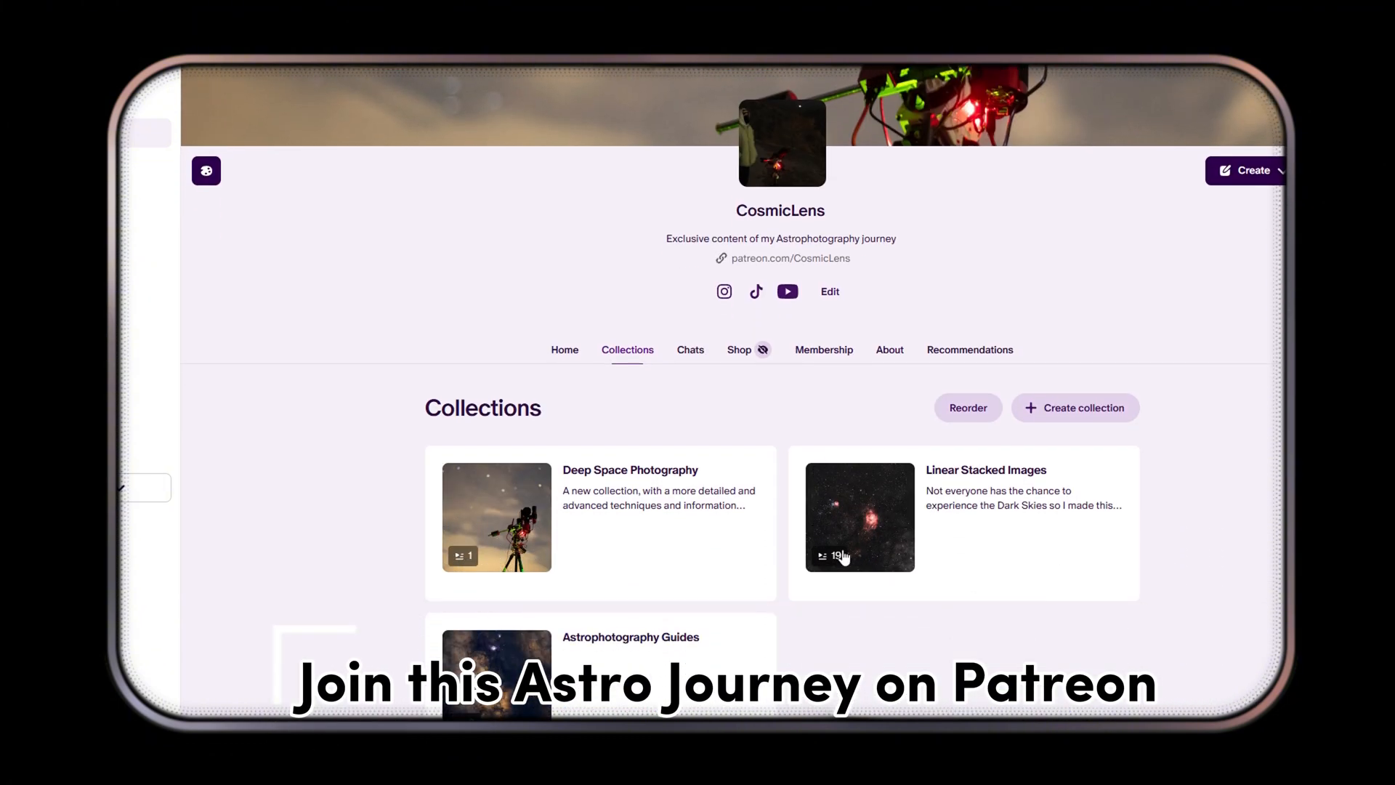